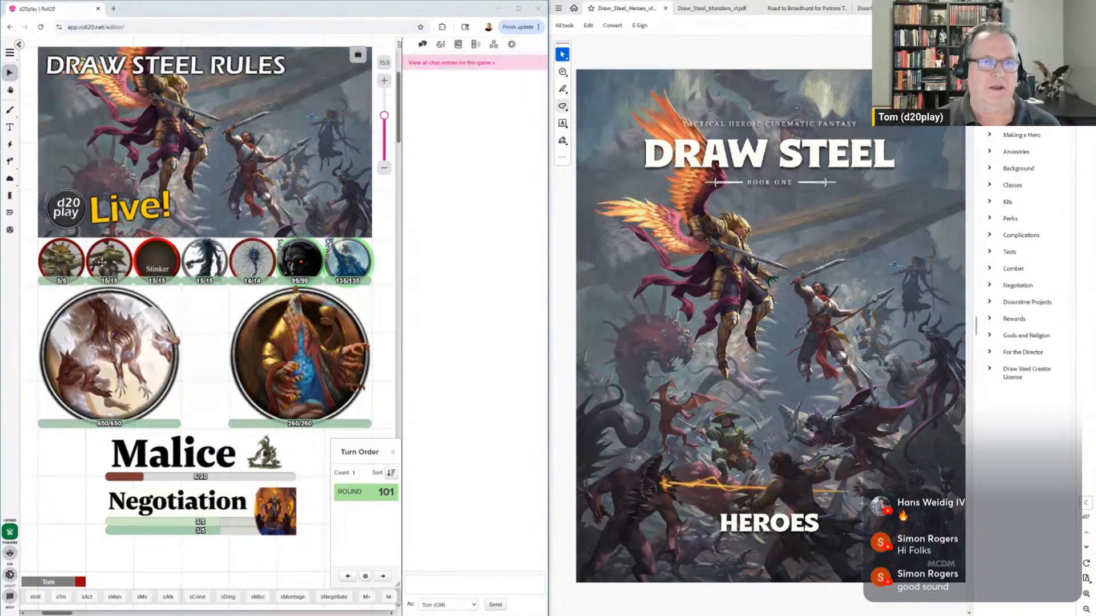
Inspect the first monster token in the row above the large portraits, plus the Malice and Negotiation trackers
{"action": "left_click", "coordinate": [63, 263]}
{"action": "scroll", "coordinate": [240, 211], "scroll_direction": "up", "scroll_amount": 1}
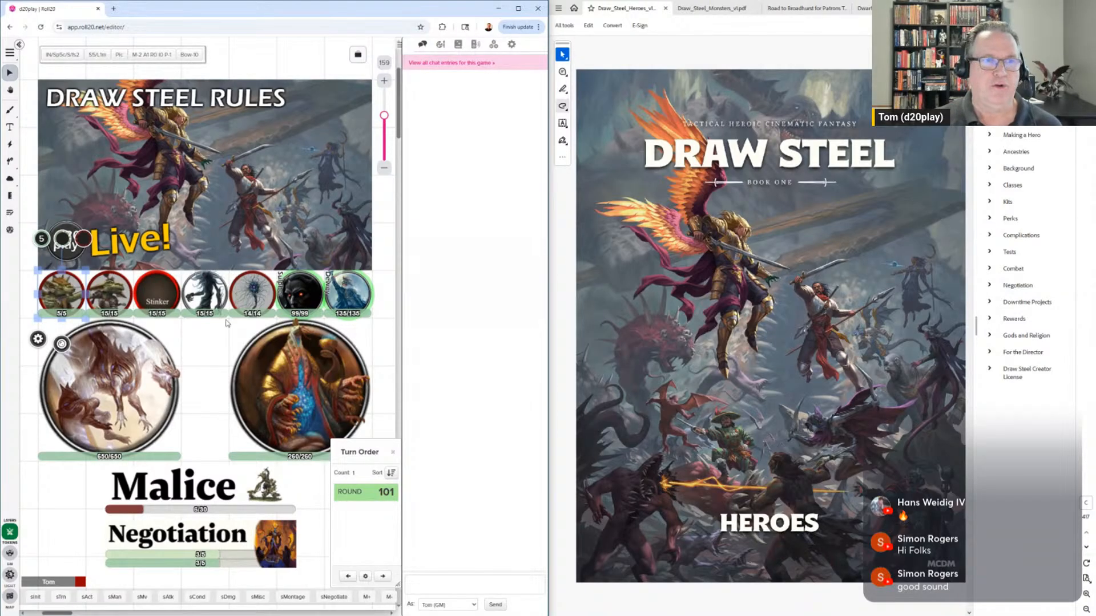
{"action": "left_click", "coordinate": [214, 355]}
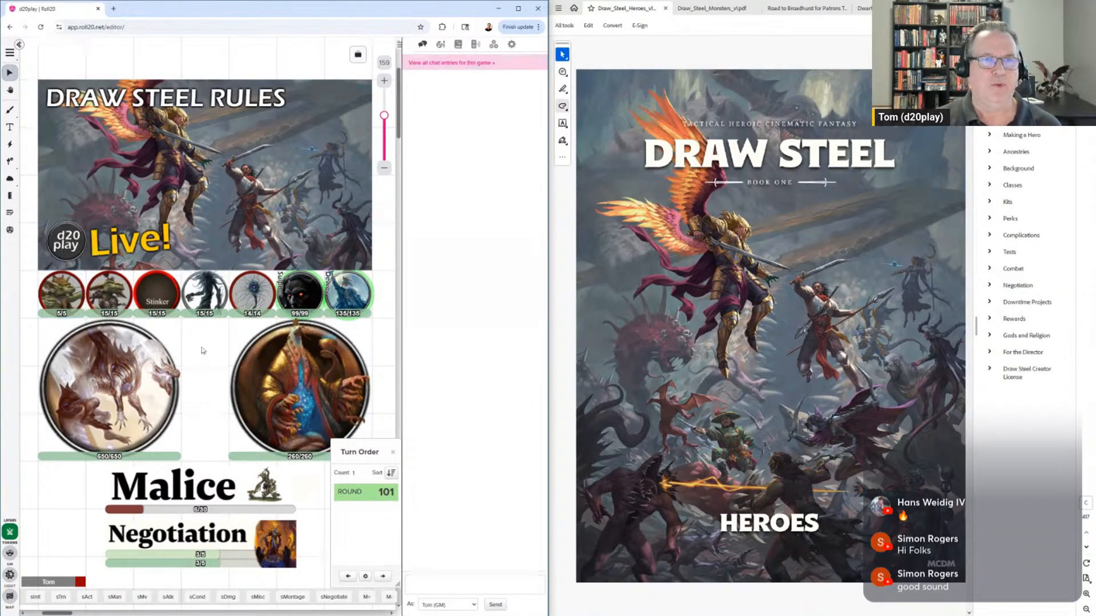
{"action": "scroll", "coordinate": [204, 329], "scroll_direction": "down", "scroll_amount": 1}
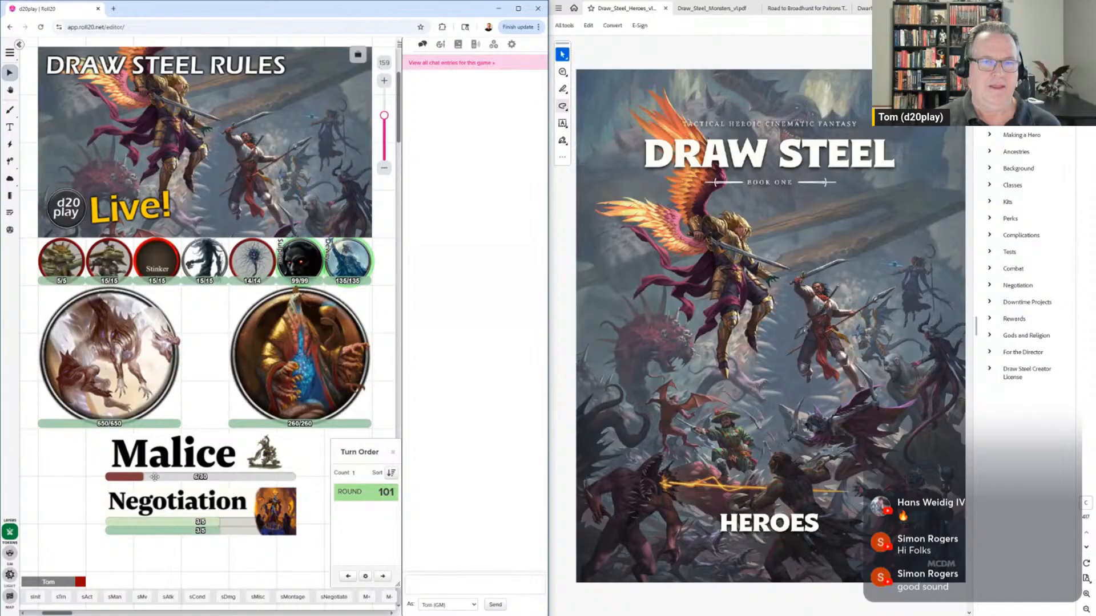
{"action": "left_click", "coordinate": [171, 461]}
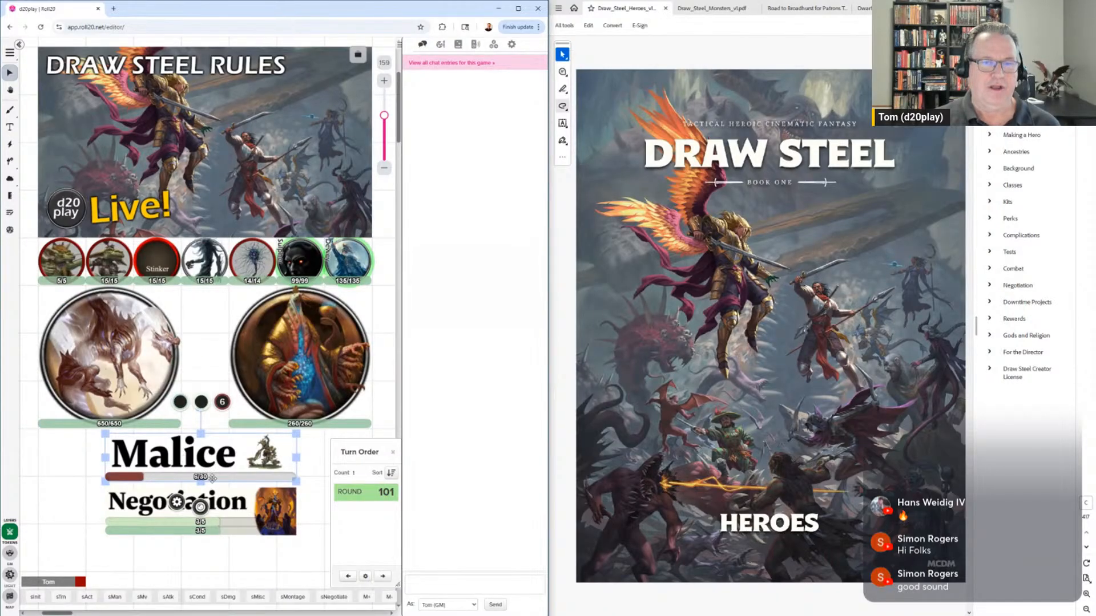
{"action": "left_click", "coordinate": [154, 503]}
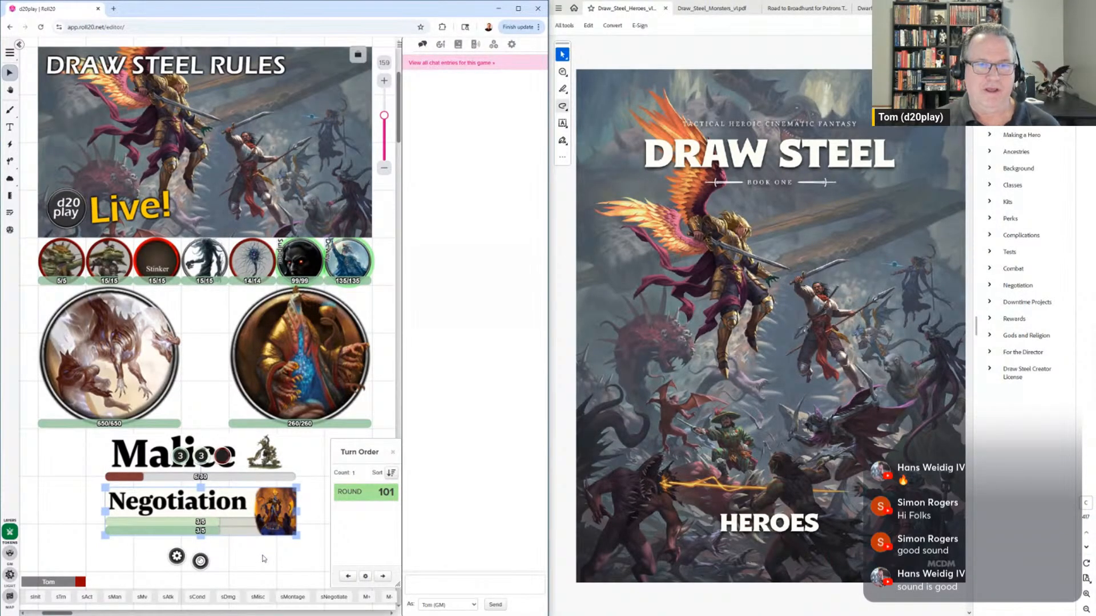
Raise the Malice tracker by one with the M+ macro and lower it by one with the M- macro
{"action": "left_click", "coordinate": [368, 597]}
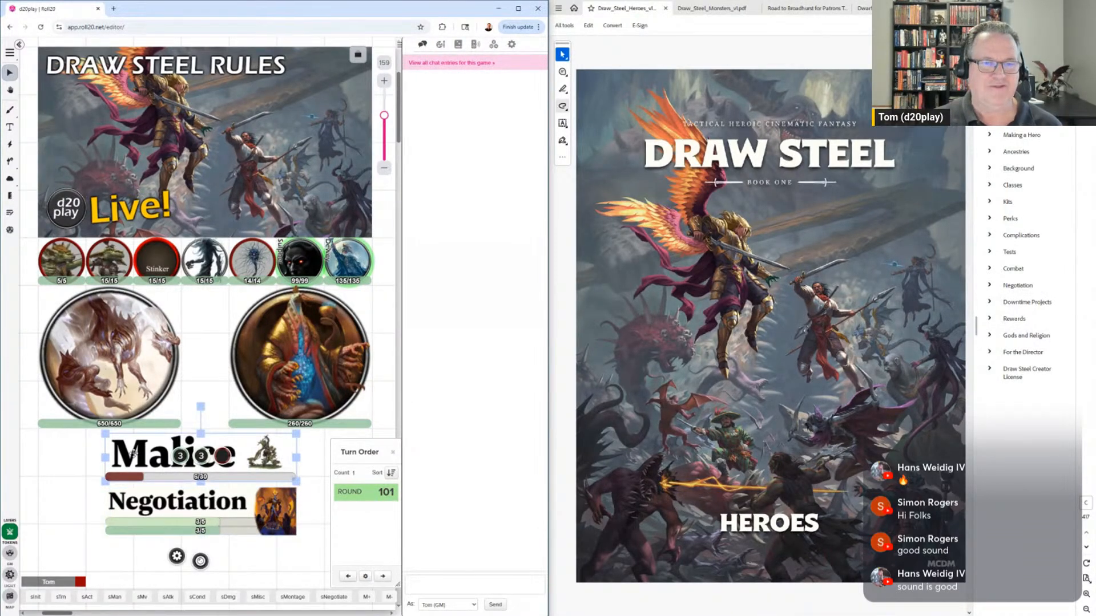
{"action": "left_click", "coordinate": [364, 601]}
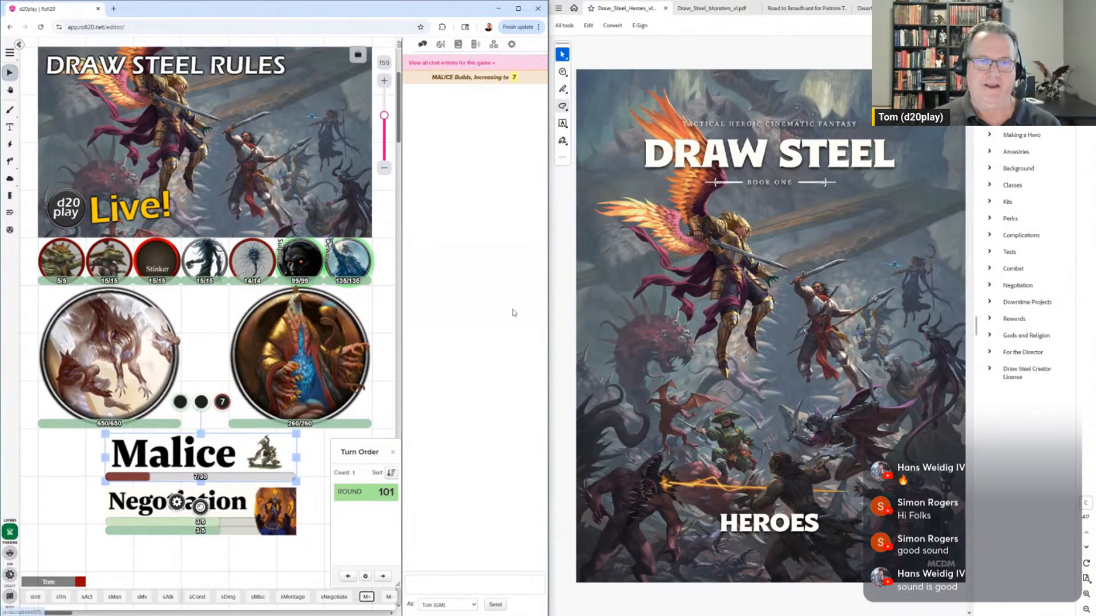
{"action": "left_click", "coordinate": [390, 598]}
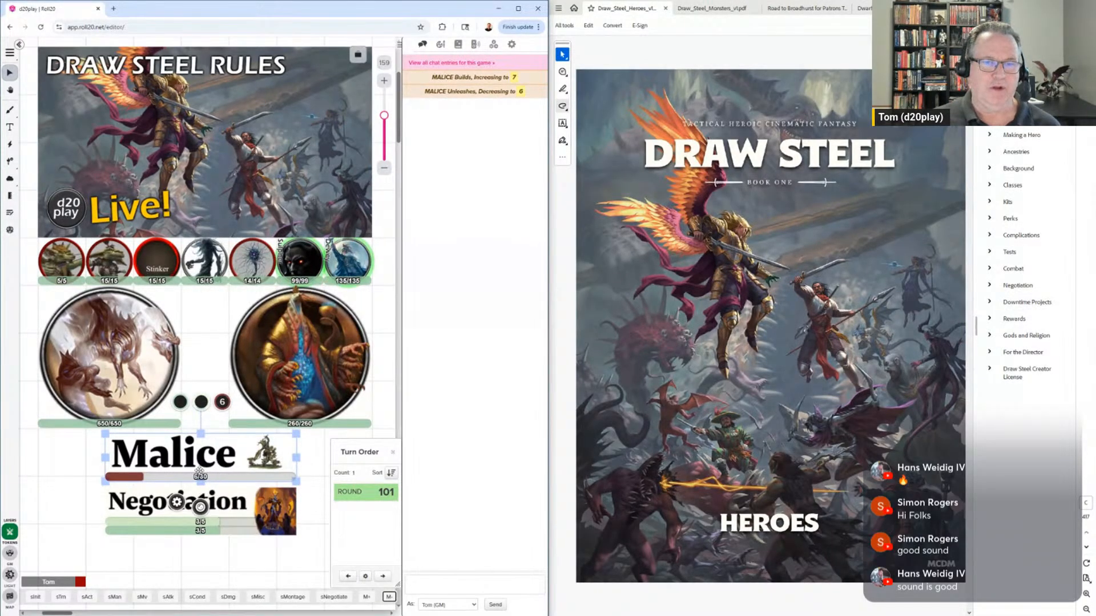
Select the Negotiation tracker and run the sInit macro to post the initiative reference to chat
{"action": "left_click", "coordinate": [318, 503]}
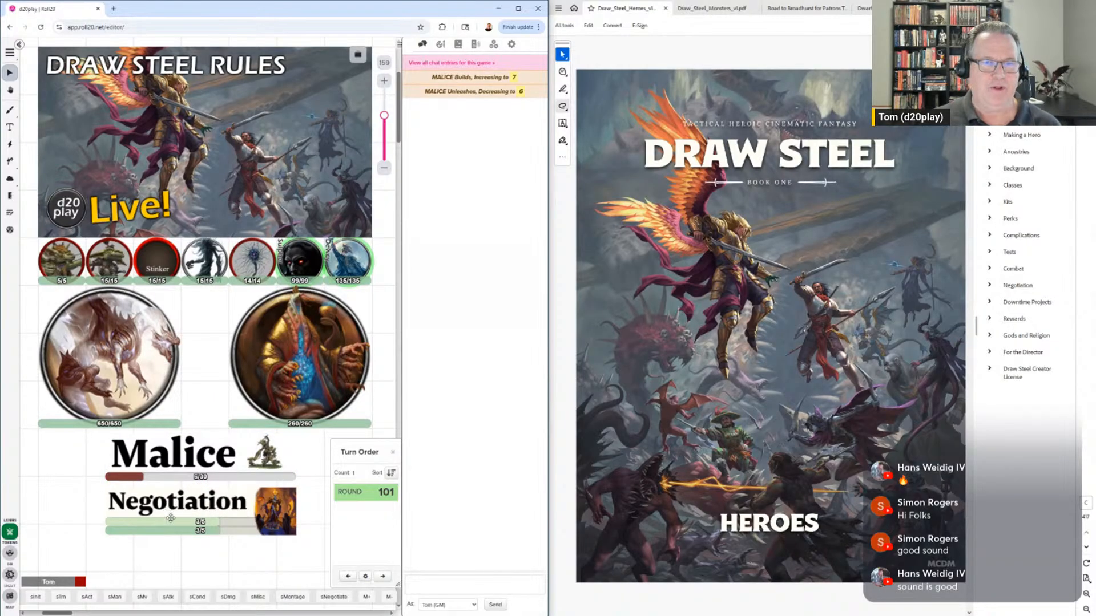
{"action": "left_click", "coordinate": [198, 514]}
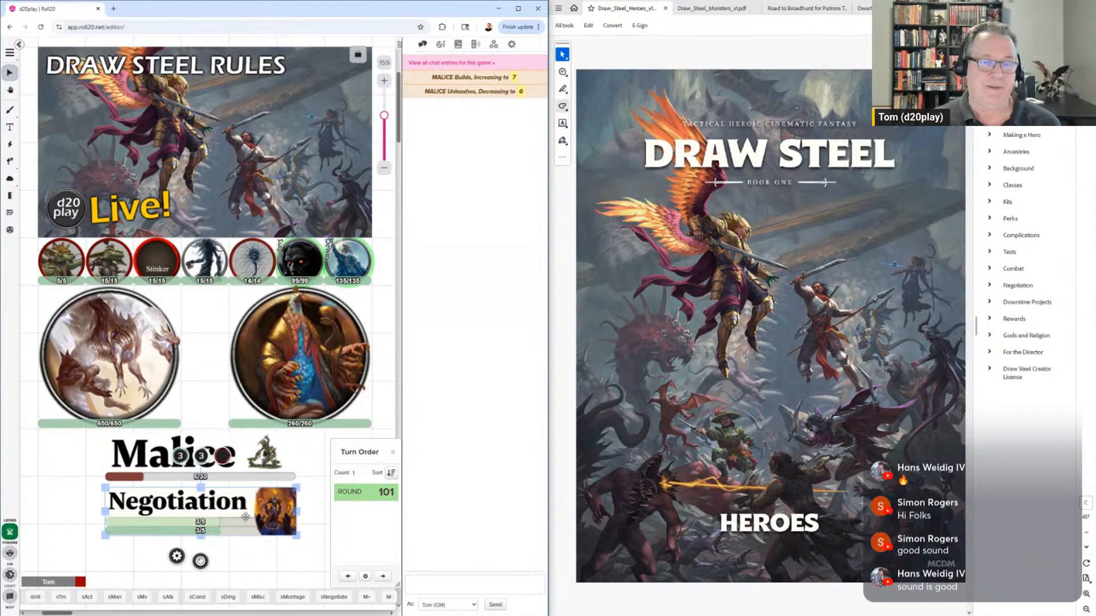
{"action": "left_click", "coordinate": [35, 597]}
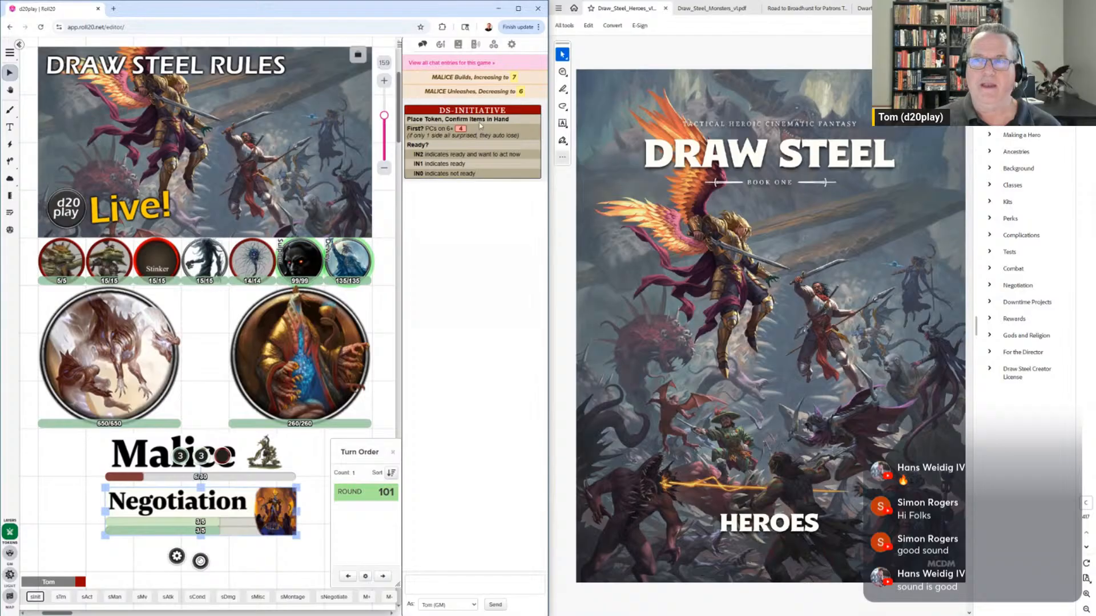
Go to "When Does Combat Start?" under Combat Round in the Heroes rulebook's Combat chapter and enlarge it for reading
{"action": "left_click", "coordinate": [1012, 270]}
{"action": "left_click", "coordinate": [990, 269]}
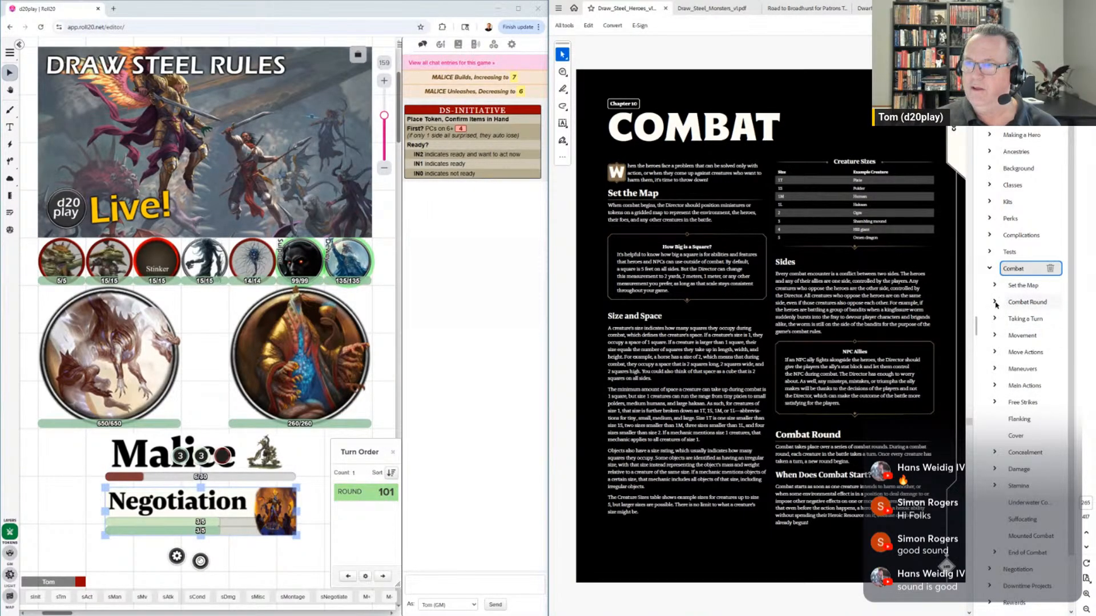
{"action": "left_click", "coordinate": [1028, 304]}
{"action": "left_click", "coordinate": [1034, 336]}
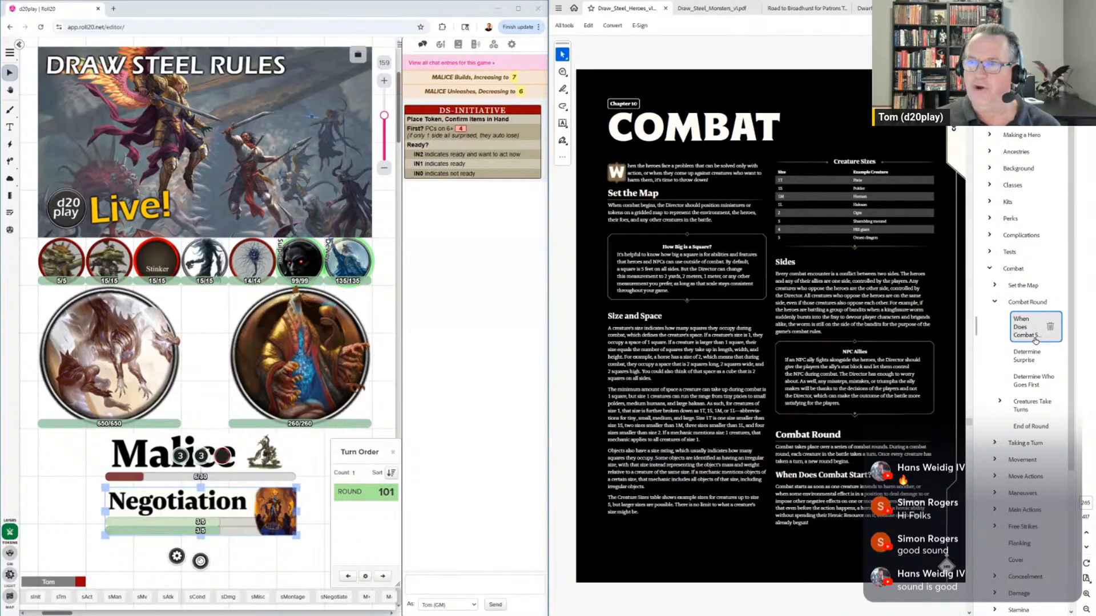
{"action": "left_click", "coordinate": [1035, 337]}
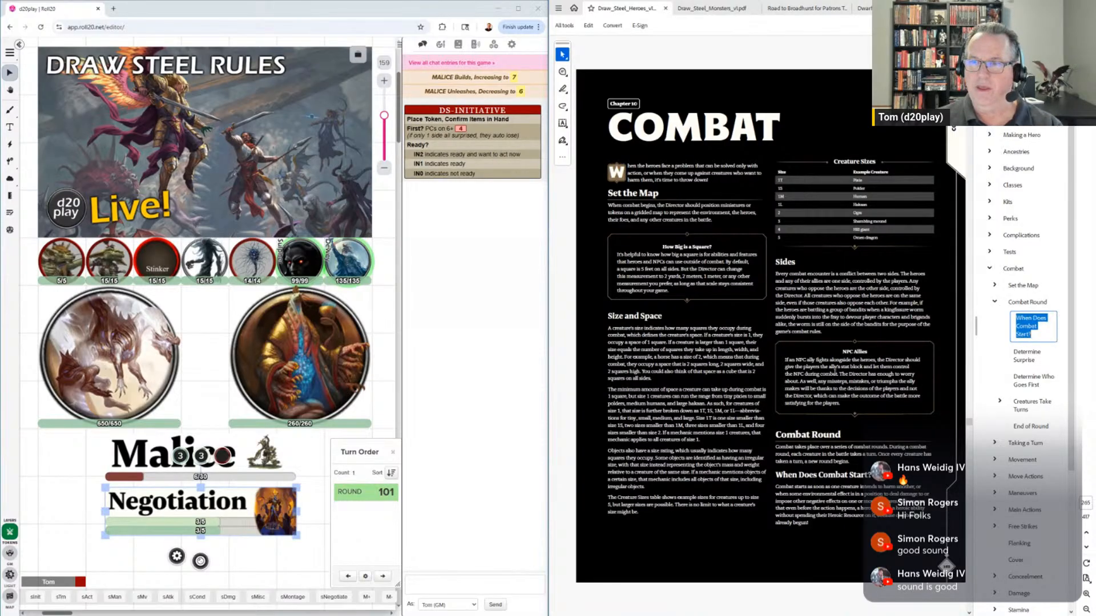
{"action": "left_click", "coordinate": [1086, 594]}
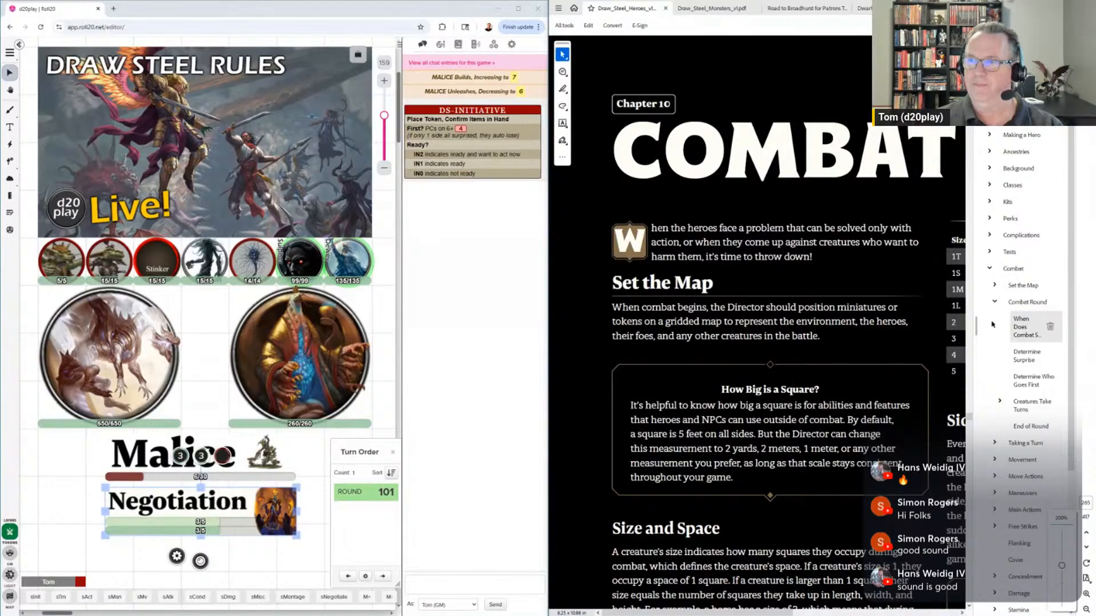
{"action": "scroll", "coordinate": [752, 373], "scroll_direction": "down", "scroll_amount": 1}
{"action": "scroll", "coordinate": [752, 373], "scroll_direction": "down", "scroll_amount": 10}
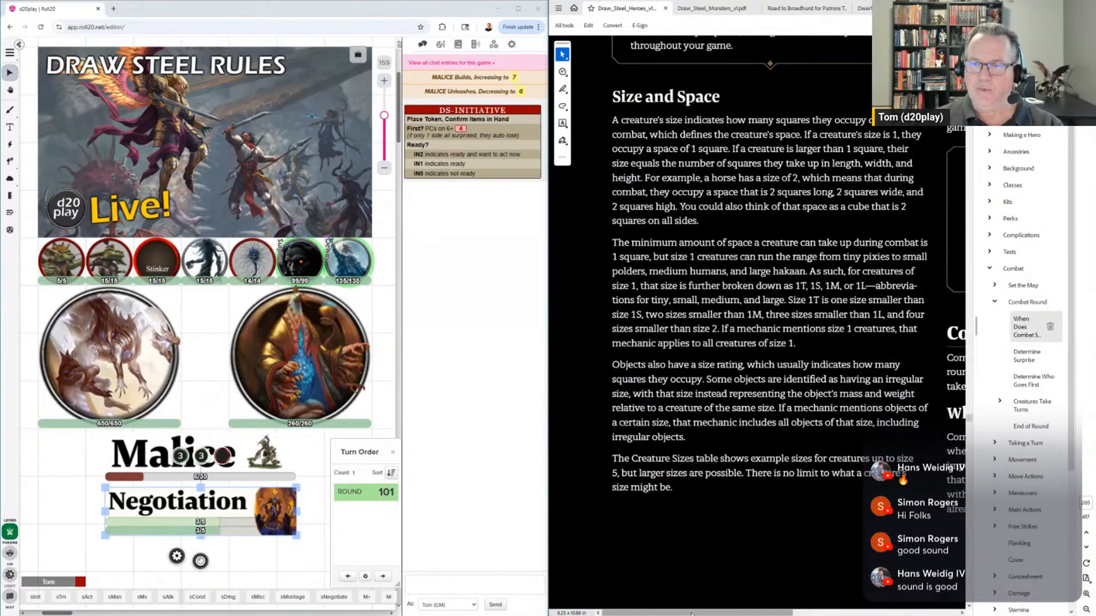
{"action": "left_click_drag", "start_coordinate": [690, 614], "coordinate": [829, 614]}
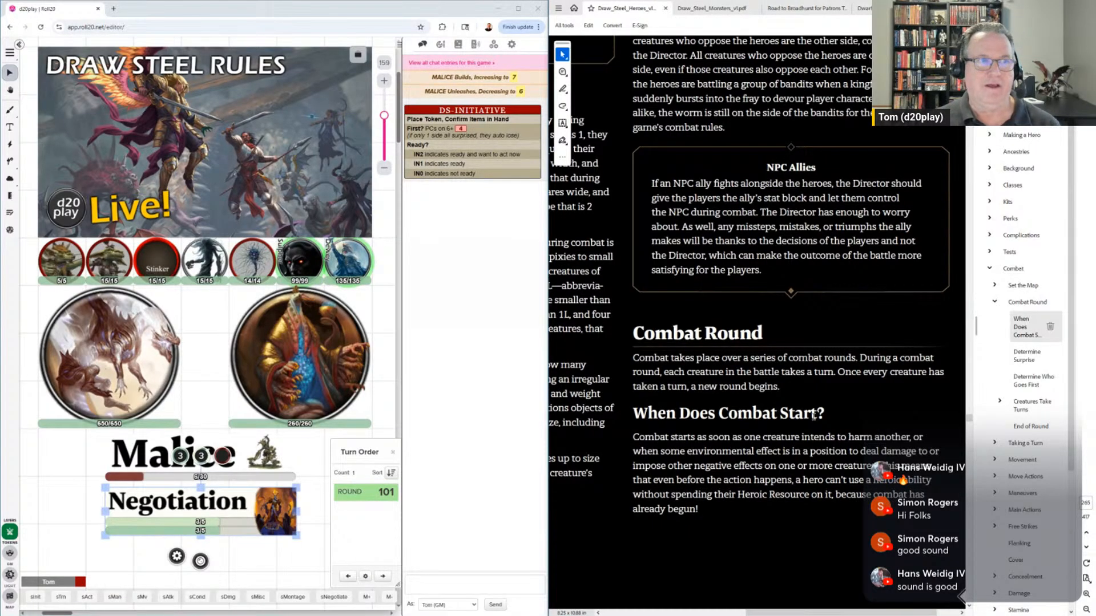
Go to the rulebook's Determine Surprise section and use the Pan tool to bring its text fully into view
{"action": "left_click", "coordinate": [1025, 359]}
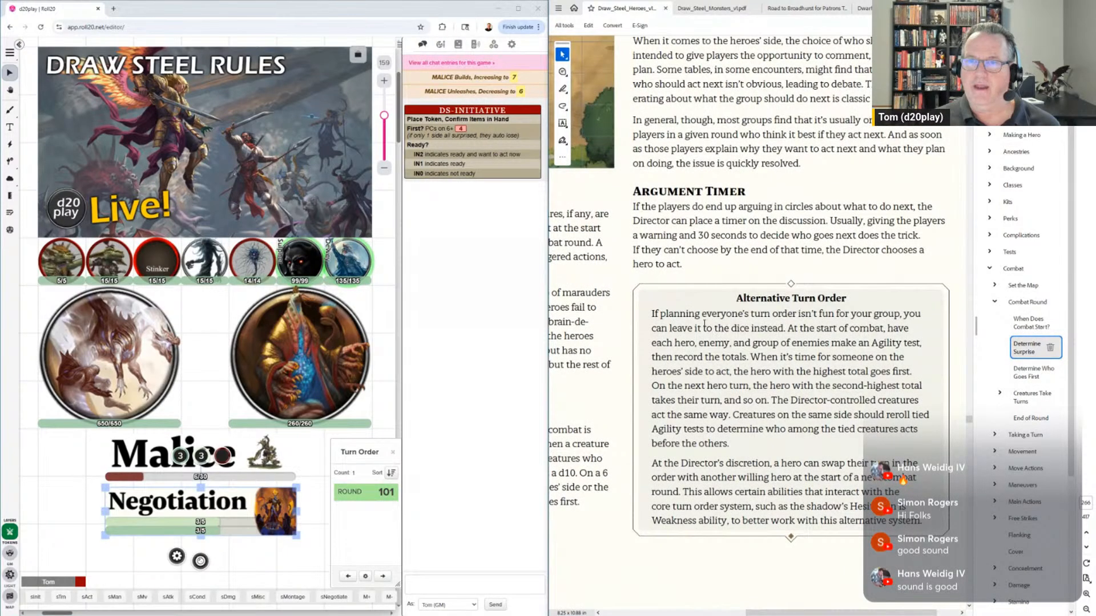
{"action": "left_click", "coordinate": [563, 54]}
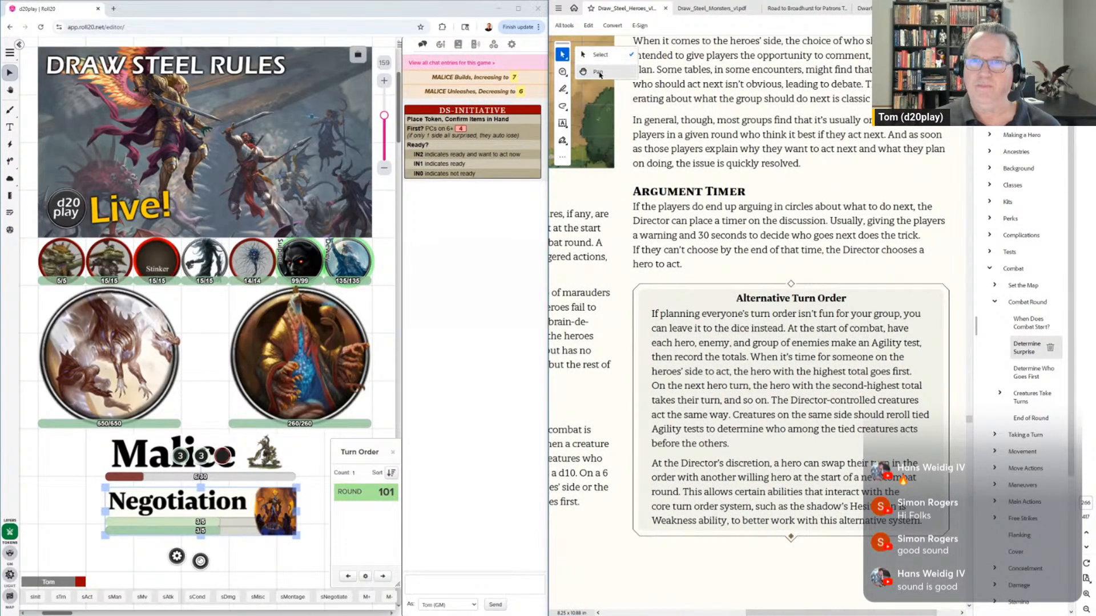
{"action": "left_click", "coordinate": [605, 72]}
{"action": "left_click_drag", "start_coordinate": [644, 239], "coordinate": [819, 311]}
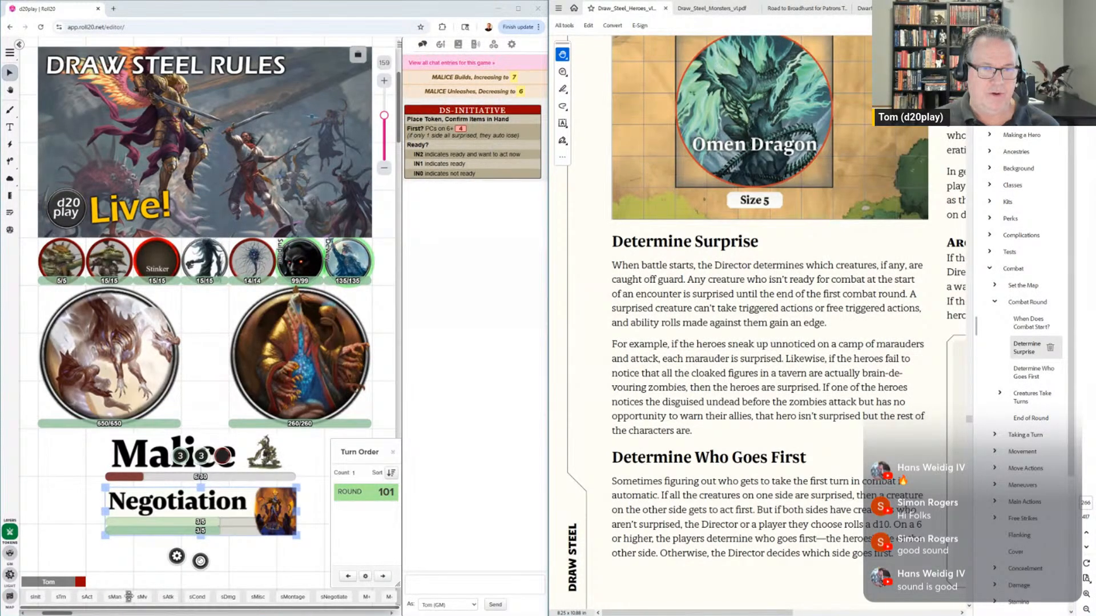
Post the attack and cover reference with the sAtk macro, and roll for first side again with the sInit macro
{"action": "left_click", "coordinate": [168, 596]}
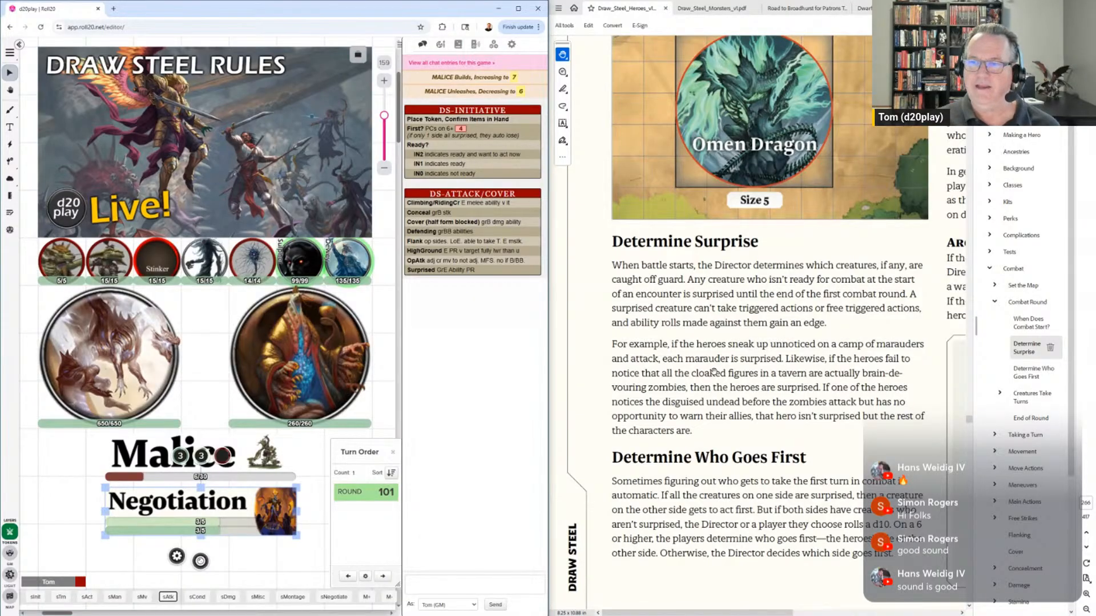
{"action": "left_click", "coordinate": [877, 525]}
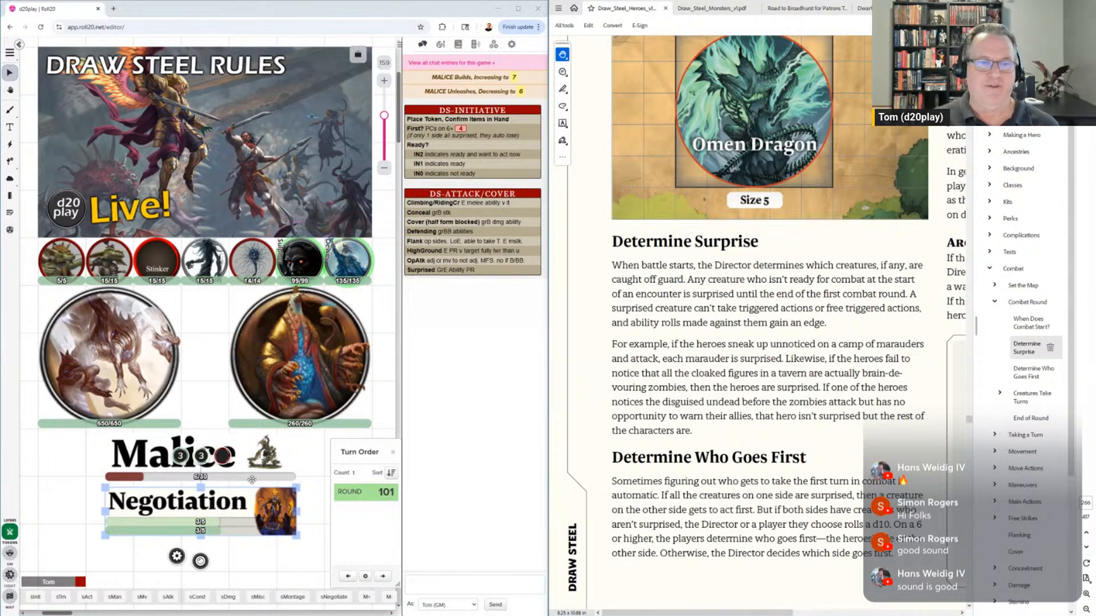
{"action": "left_click", "coordinate": [35, 597]}
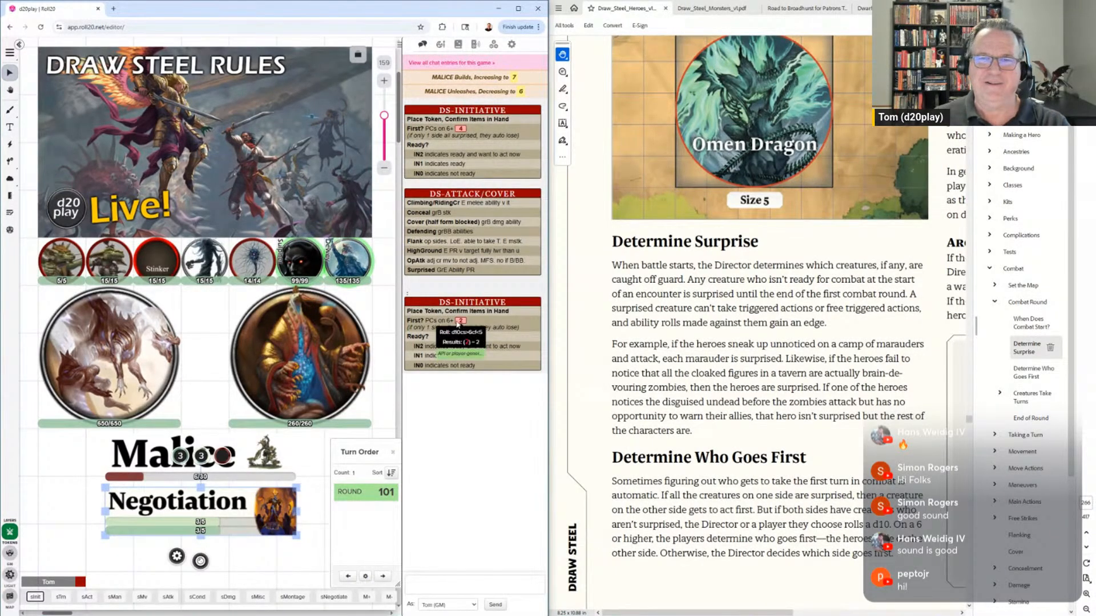
{"action": "mouse_move", "coordinate": [460, 322]}
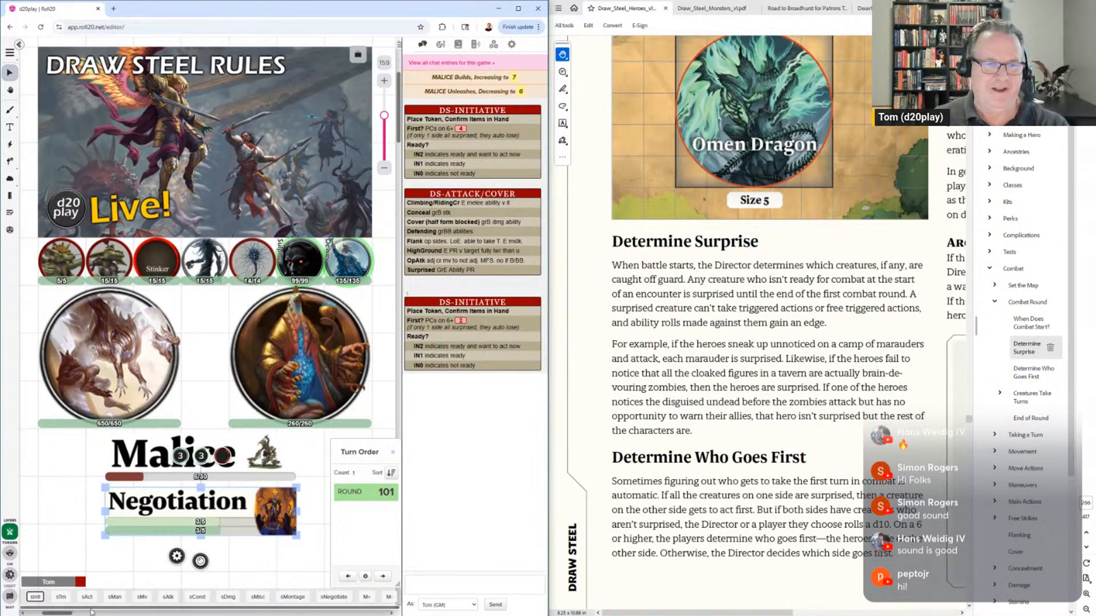
Open the sInit macro for editing, enlarge the dialog and its Actions text to review all commands, and close it by saving
{"action": "right_click", "coordinate": [35, 597]}
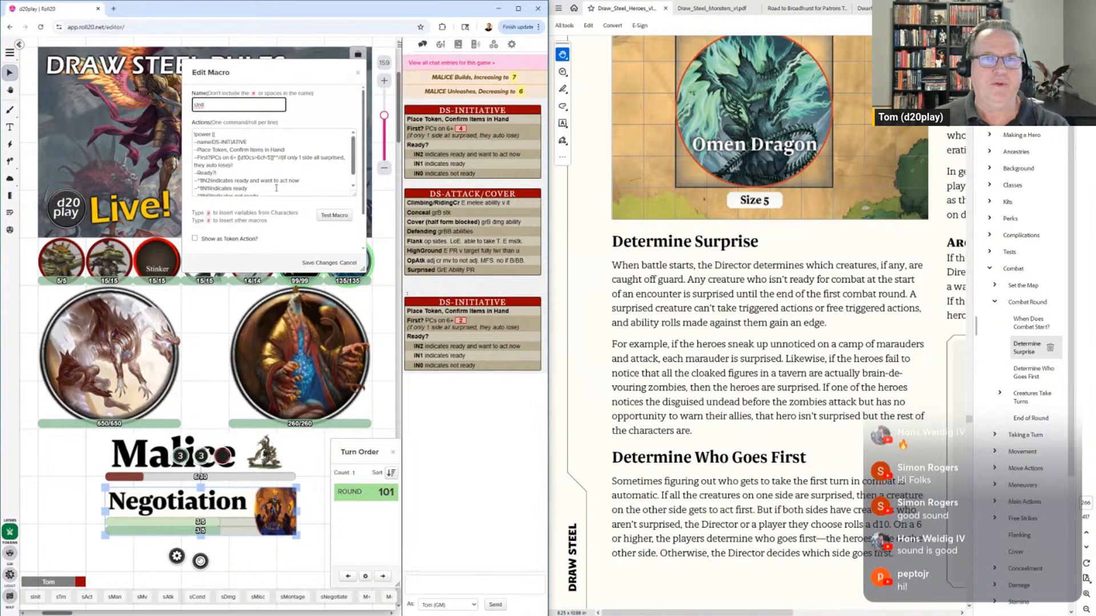
{"action": "left_click_drag", "start_coordinate": [362, 268], "coordinate": [356, 465]}
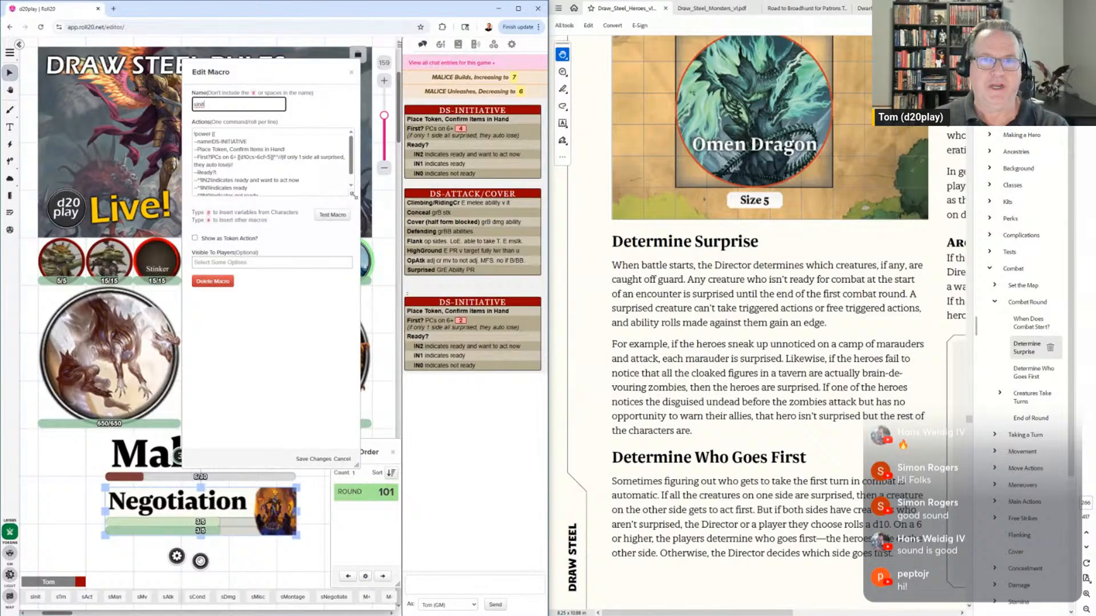
{"action": "left_click_drag", "start_coordinate": [354, 195], "coordinate": [344, 316]}
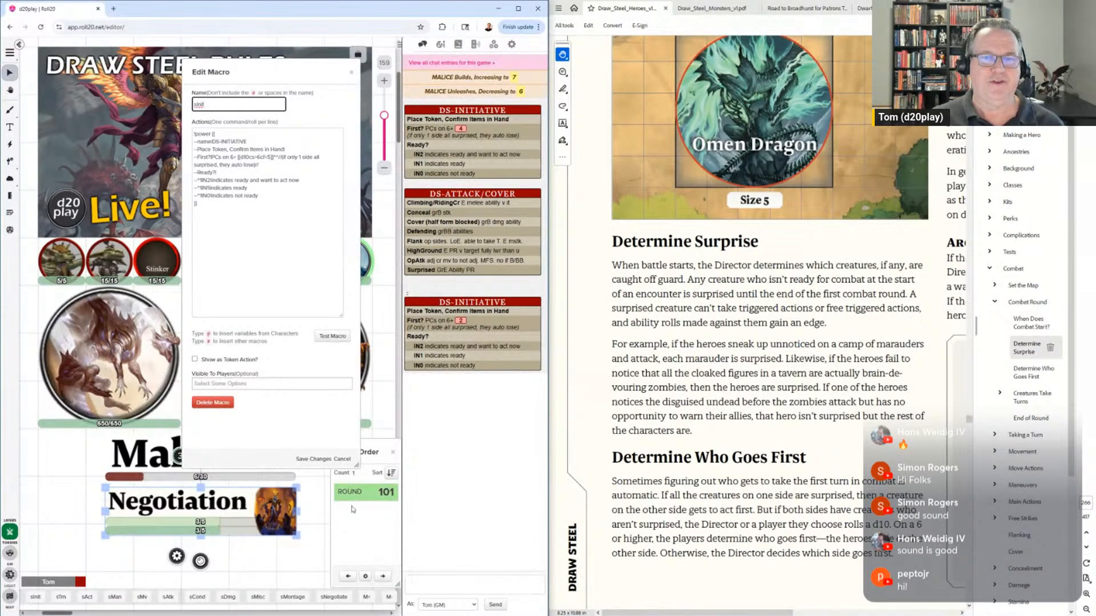
{"action": "left_click", "coordinate": [318, 460]}
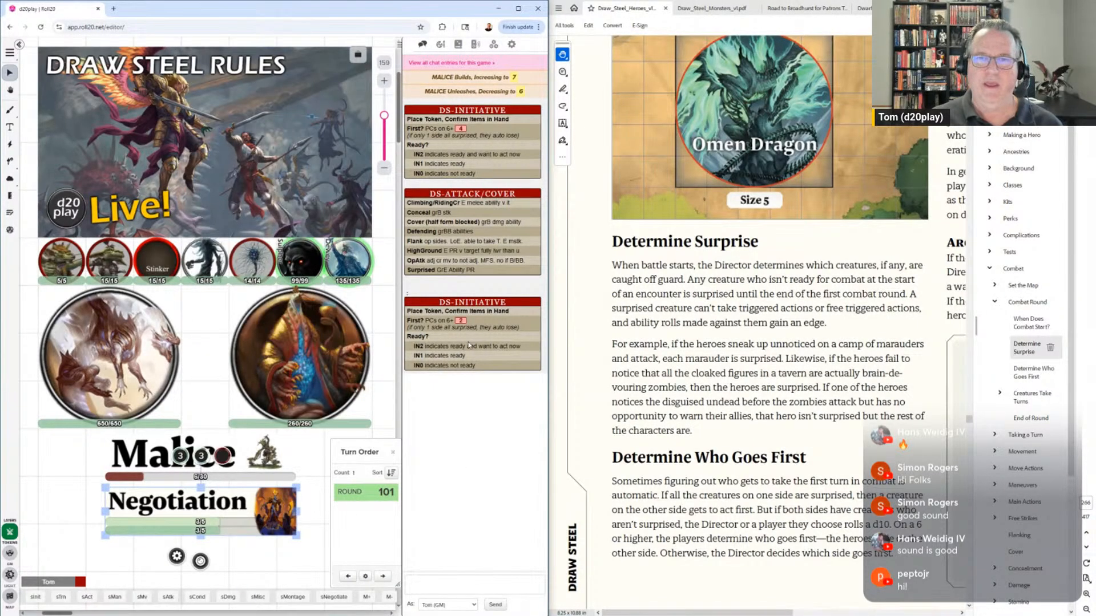
Run the sInit macro two more times and examine the roll colours for who goes first
{"action": "left_click", "coordinate": [37, 598]}
{"action": "left_click", "coordinate": [38, 598]}
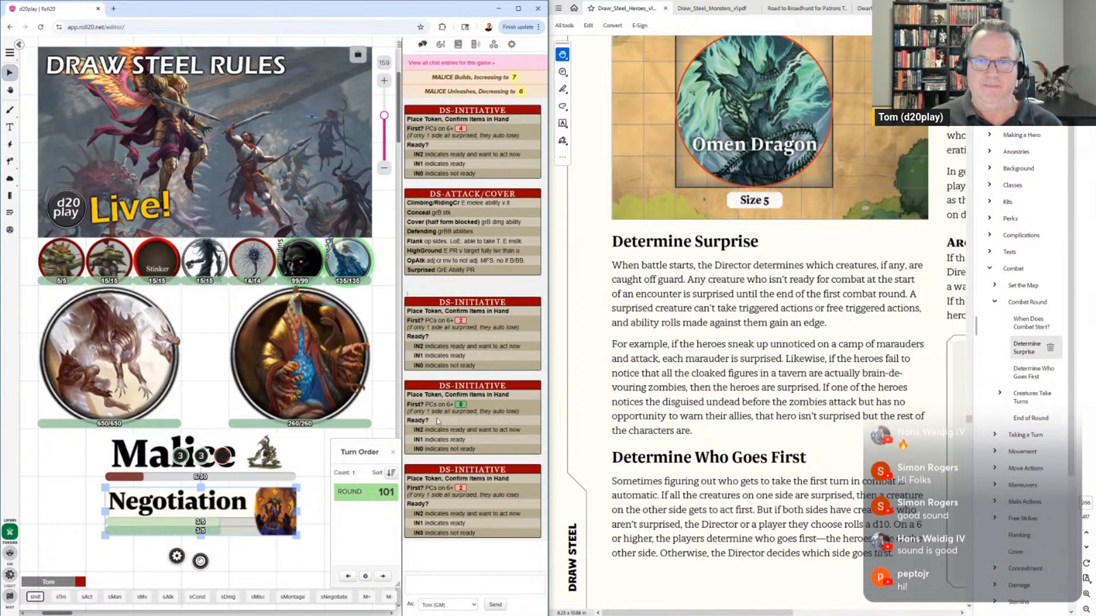
{"action": "mouse_move", "coordinate": [464, 405]}
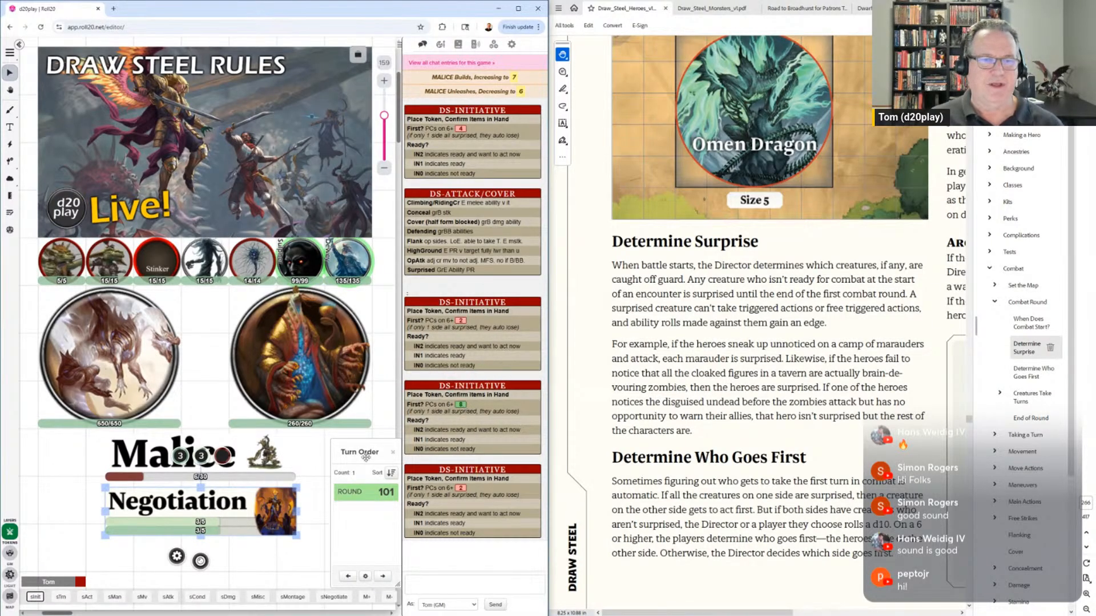
Change the sInit macro's First line to read "PCs choose on 6+", save it, and run the macro to test it
{"action": "right_click", "coordinate": [35, 598]}
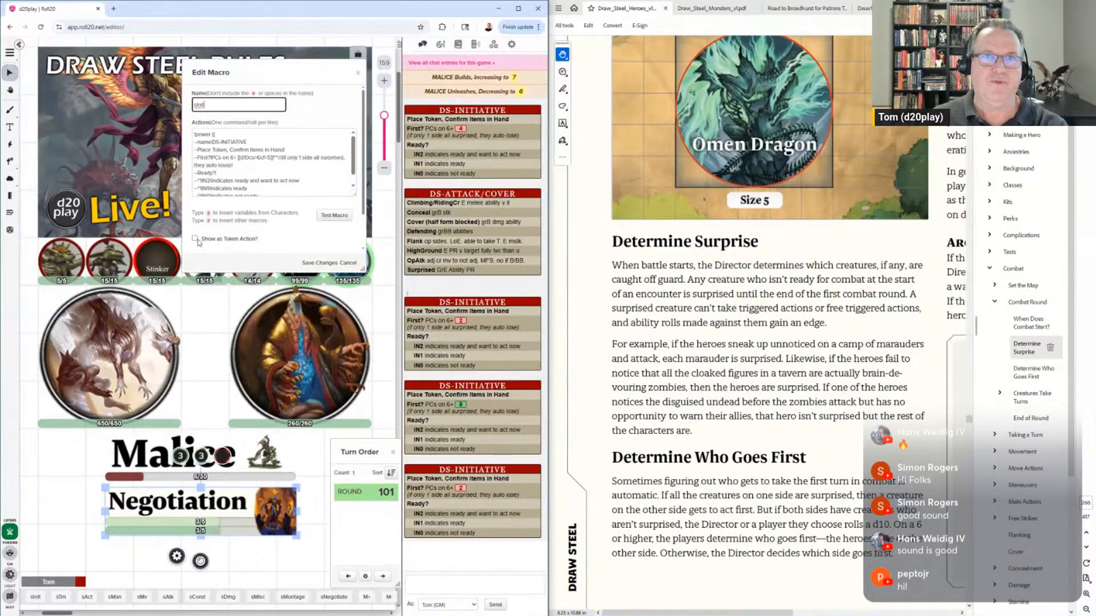
{"action": "left_click", "coordinate": [225, 158]}
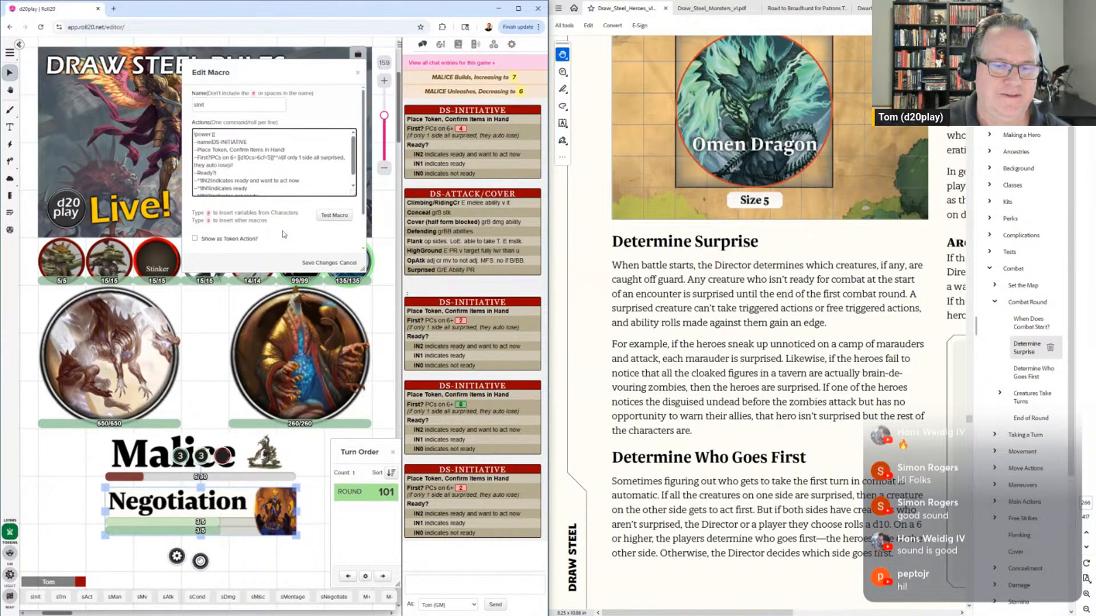
{"action": "type", "text": "choose"}
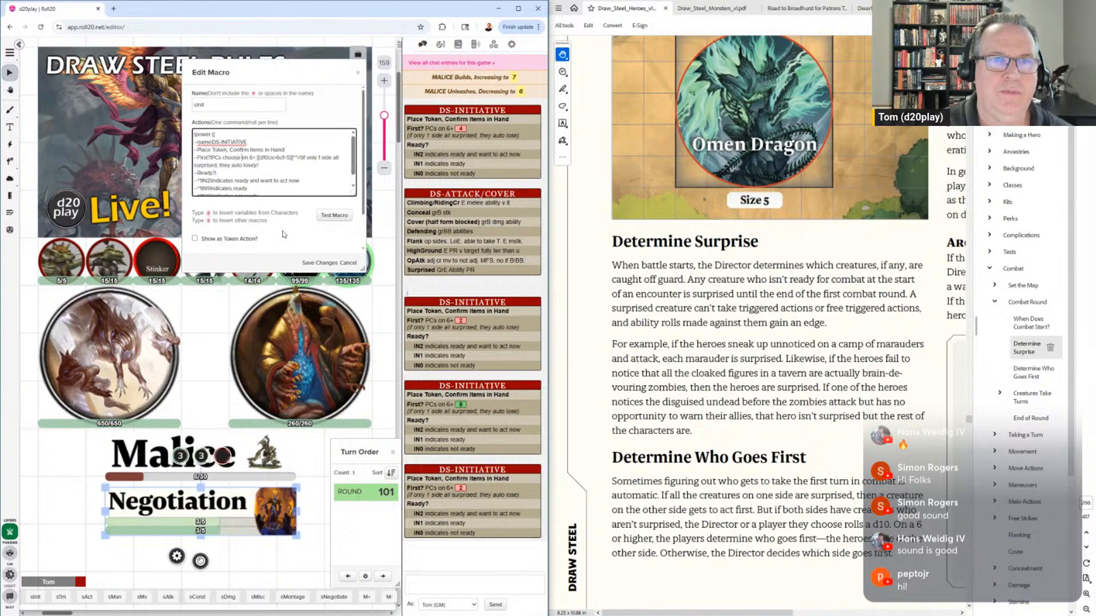
{"action": "left_click", "coordinate": [315, 263]}
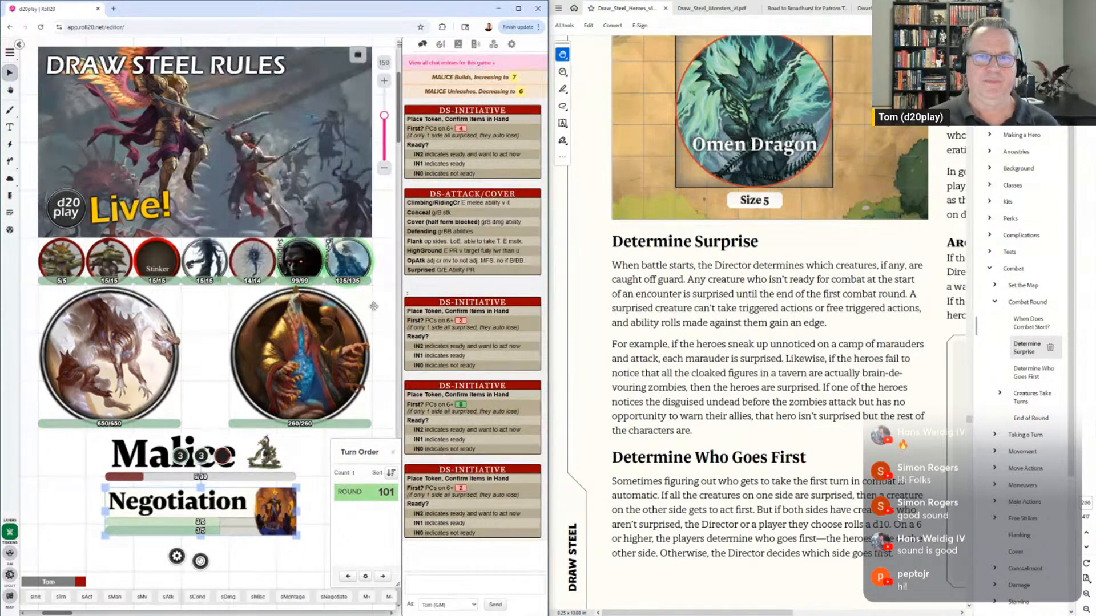
{"action": "left_click", "coordinate": [35, 597]}
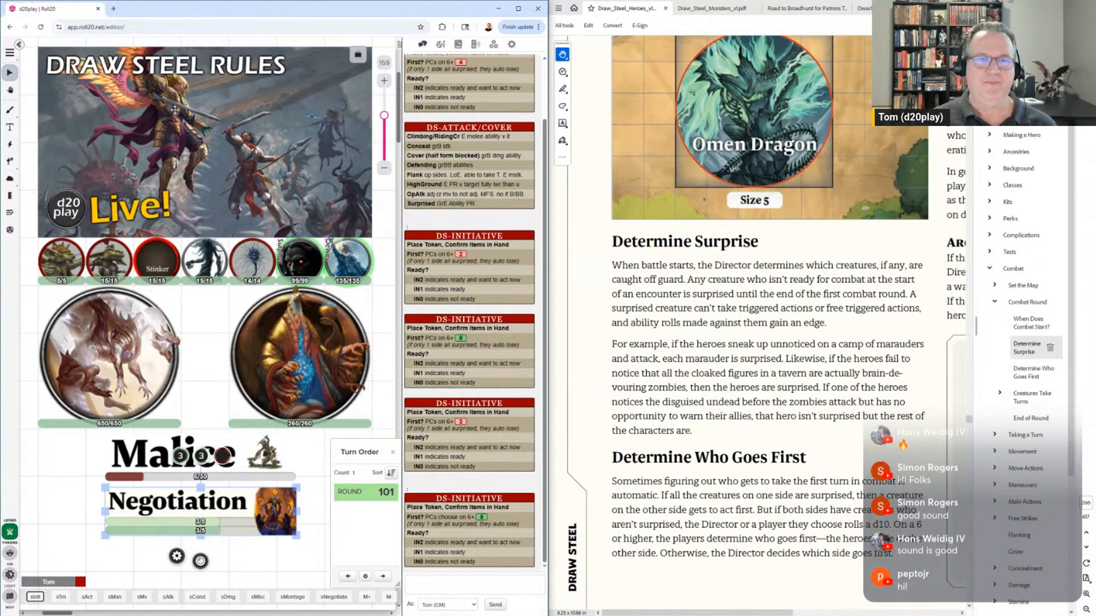
Select Dewey's token and set its initiative with IN2, IN1 and finally IN0 to demonstrate each readiness state
{"action": "left_click", "coordinate": [345, 263]}
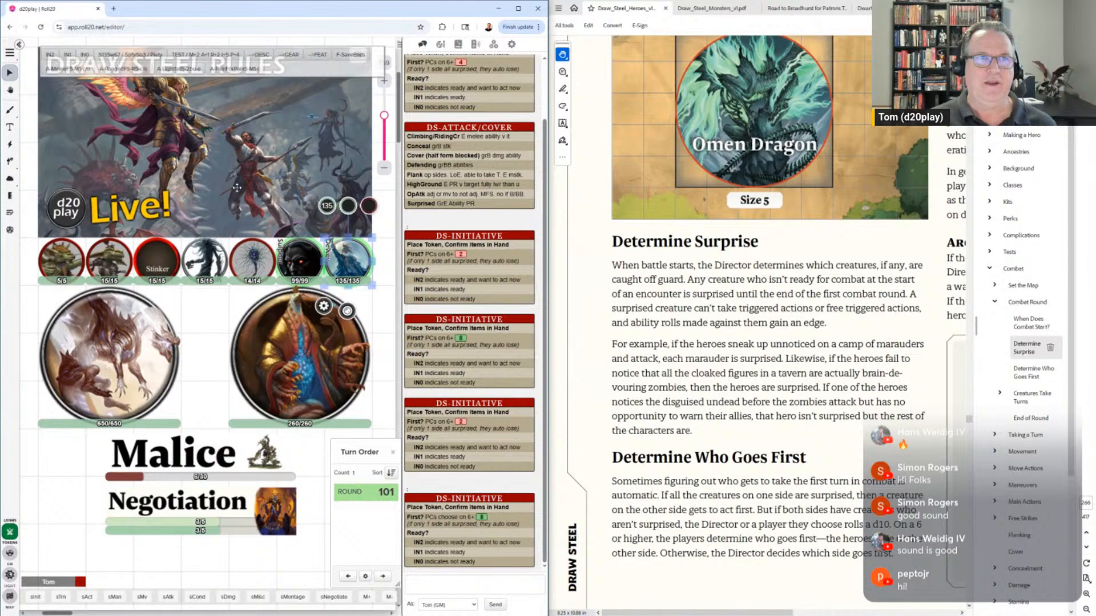
{"action": "scroll", "coordinate": [82, 91], "scroll_direction": "up", "scroll_amount": 1}
{"action": "left_click", "coordinate": [49, 55]}
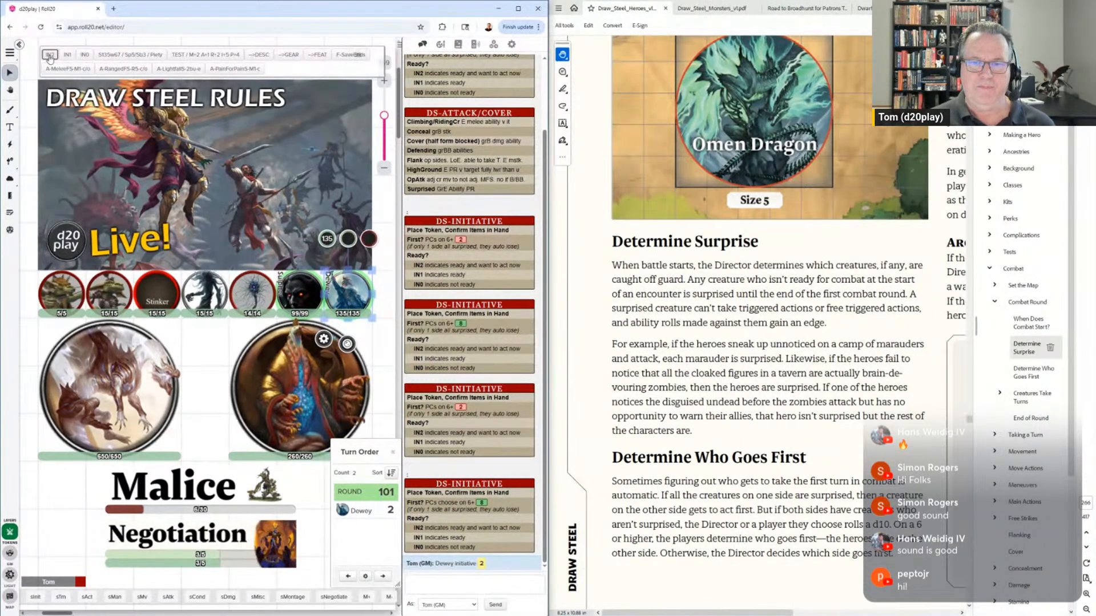
{"action": "left_click", "coordinate": [68, 55]}
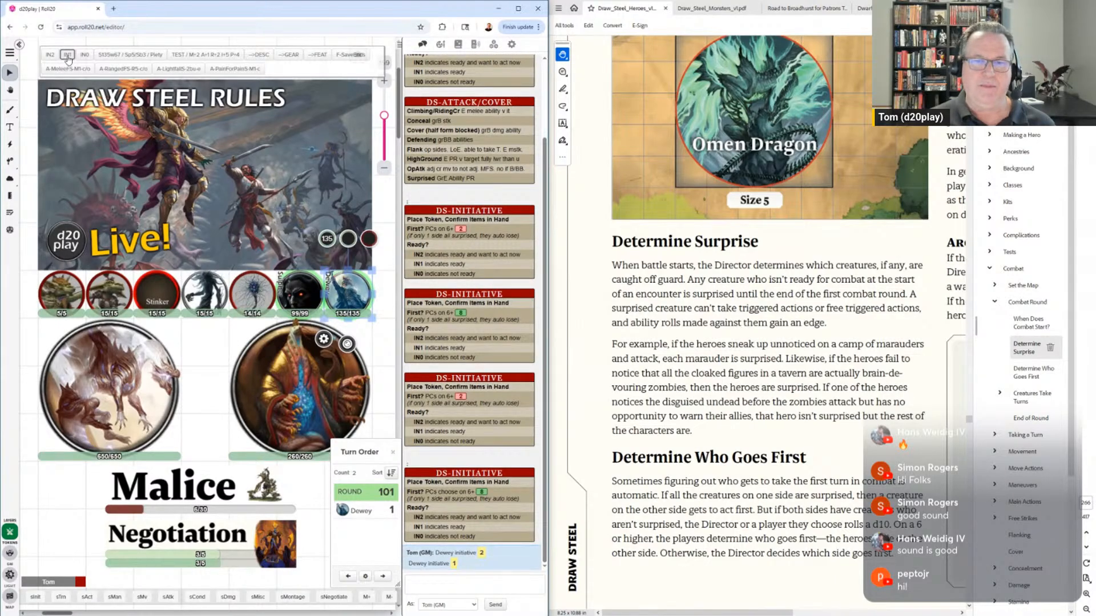
{"action": "left_click", "coordinate": [85, 55]}
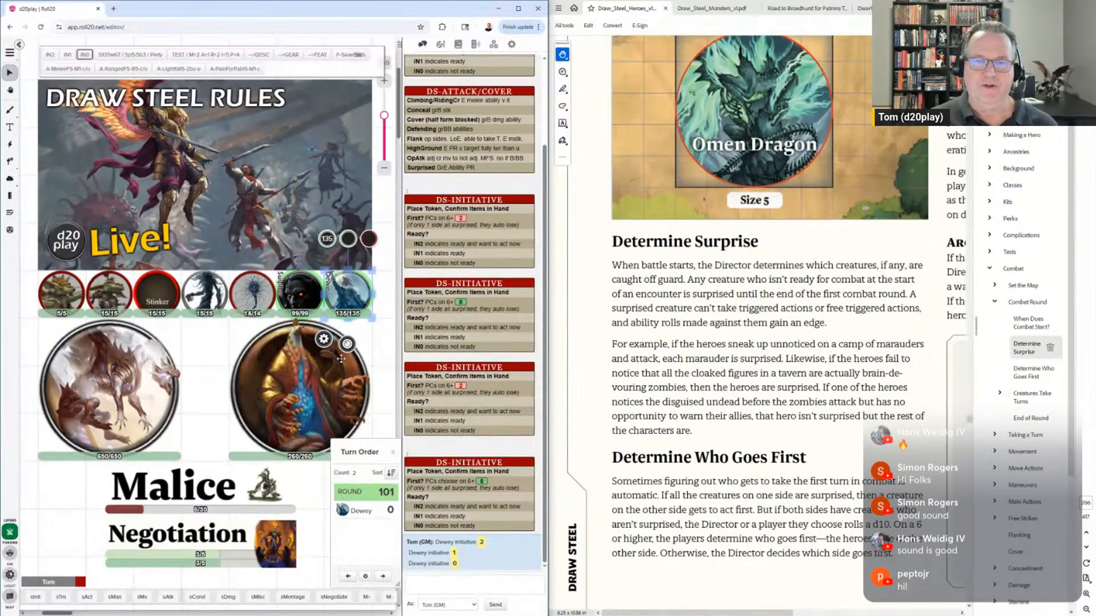
Add Sulpher with IN2 and Aurumvas with its initiative macro to the turn order, and arrange Sulpher, Aurumvas and Dewey in that sequence
{"action": "left_click", "coordinate": [298, 287]}
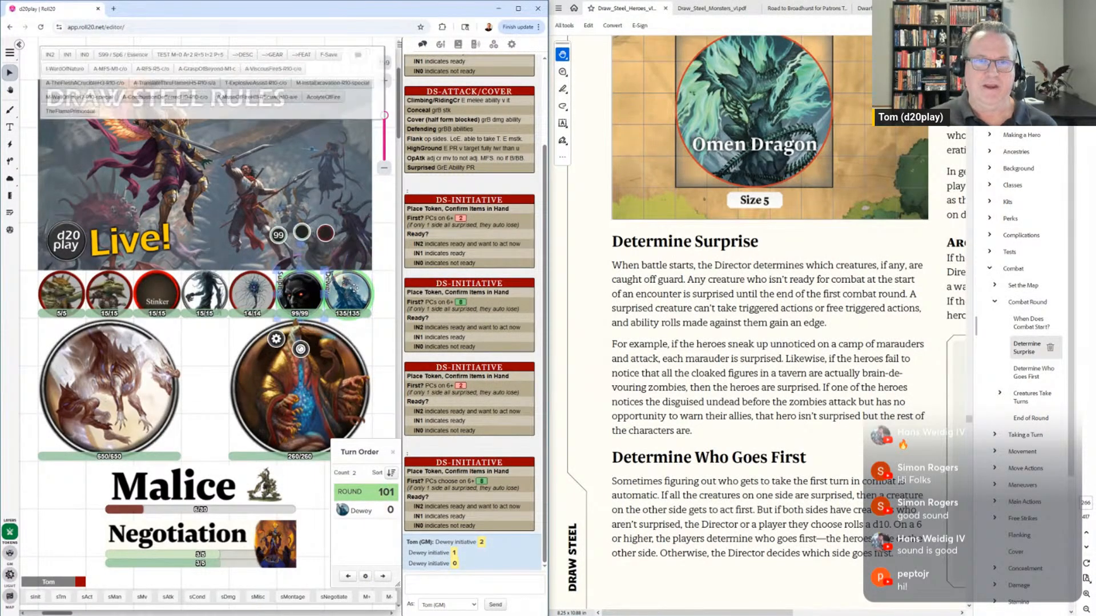
{"action": "left_click", "coordinate": [49, 55]}
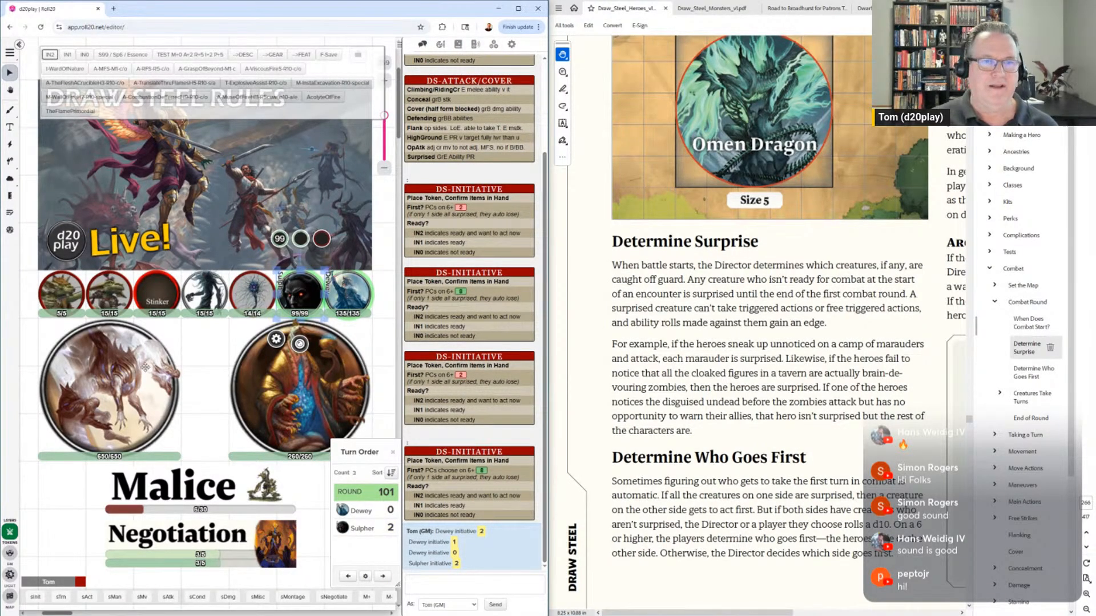
{"action": "left_click", "coordinate": [247, 354]}
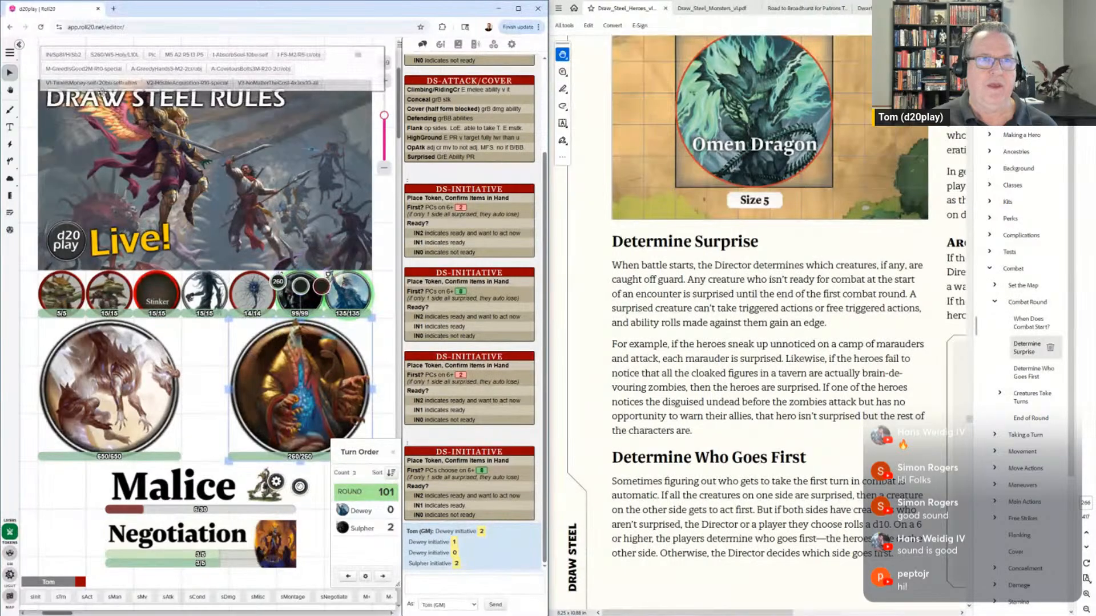
{"action": "left_click", "coordinate": [63, 55]}
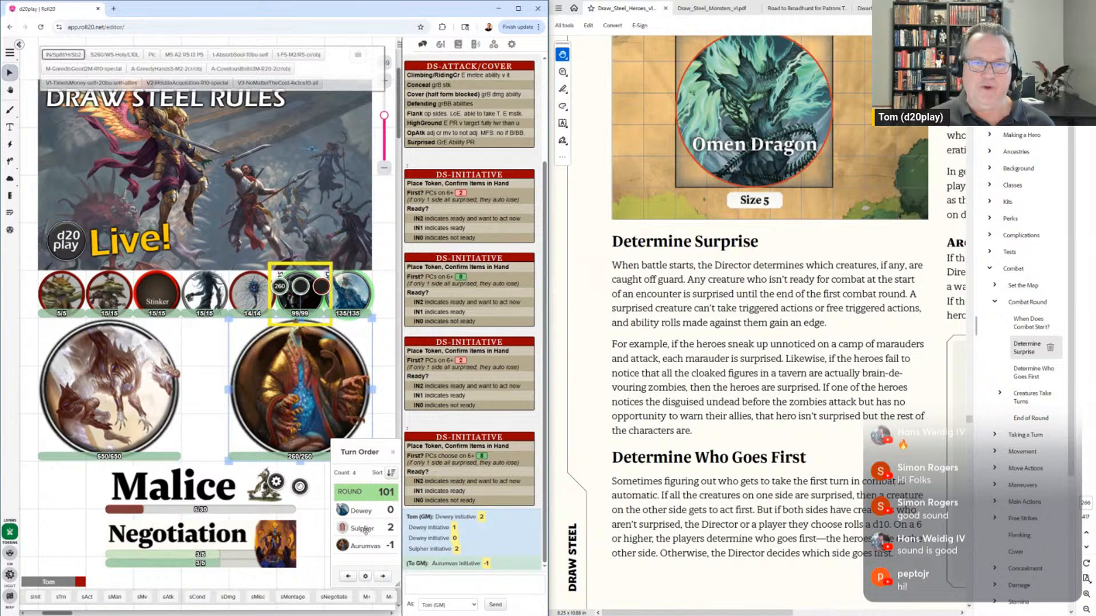
{"action": "left_click_drag", "start_coordinate": [365, 530], "coordinate": [363, 492]}
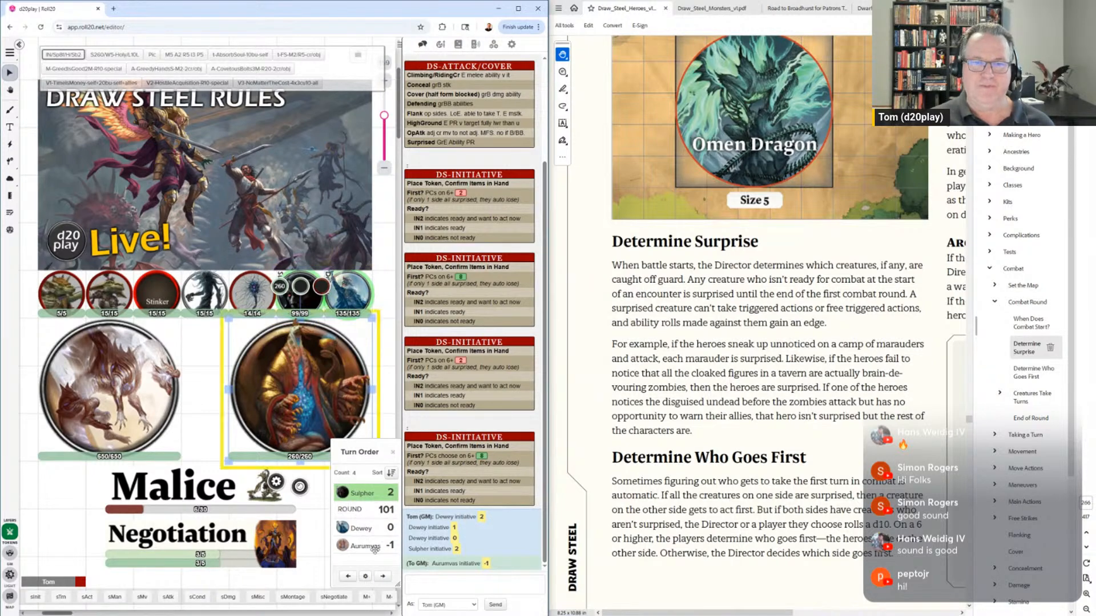
{"action": "left_click_drag", "start_coordinate": [370, 548], "coordinate": [354, 492]}
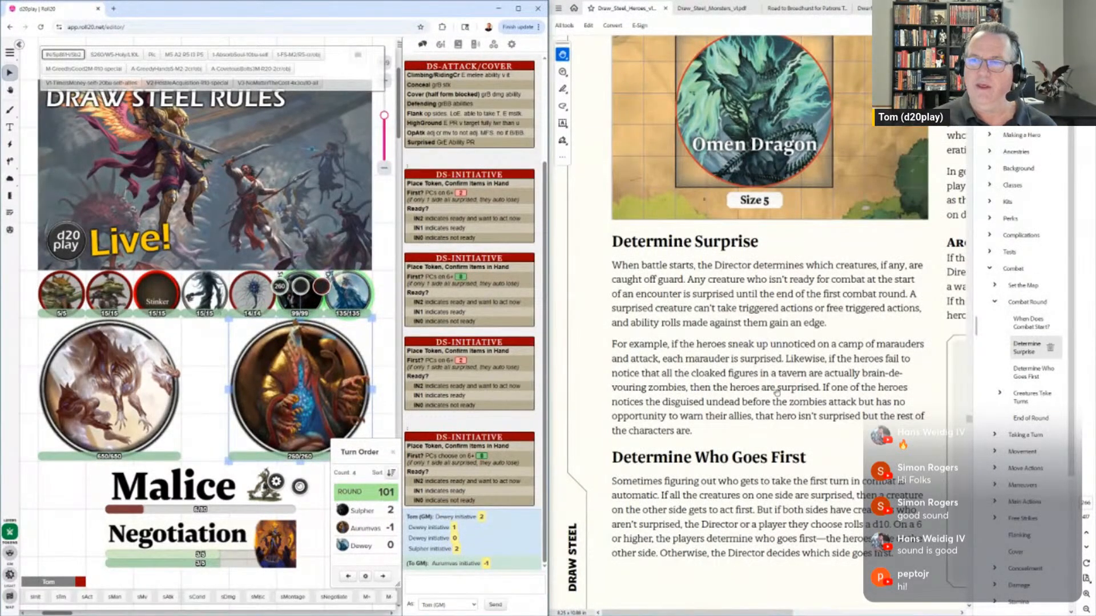
Review the rulebook's Determining Who Acts Next, Argument Timer and Alternative Turn Order passages
{"action": "scroll", "coordinate": [777, 392], "scroll_direction": "down", "scroll_amount": 10}
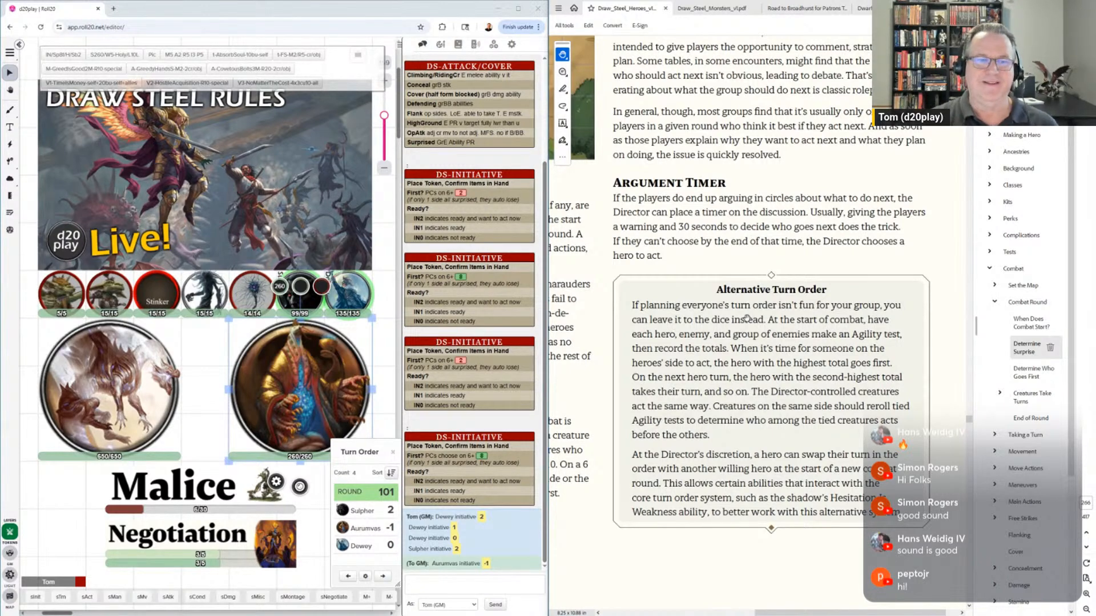
{"action": "scroll", "coordinate": [747, 318], "scroll_direction": "up", "scroll_amount": 4}
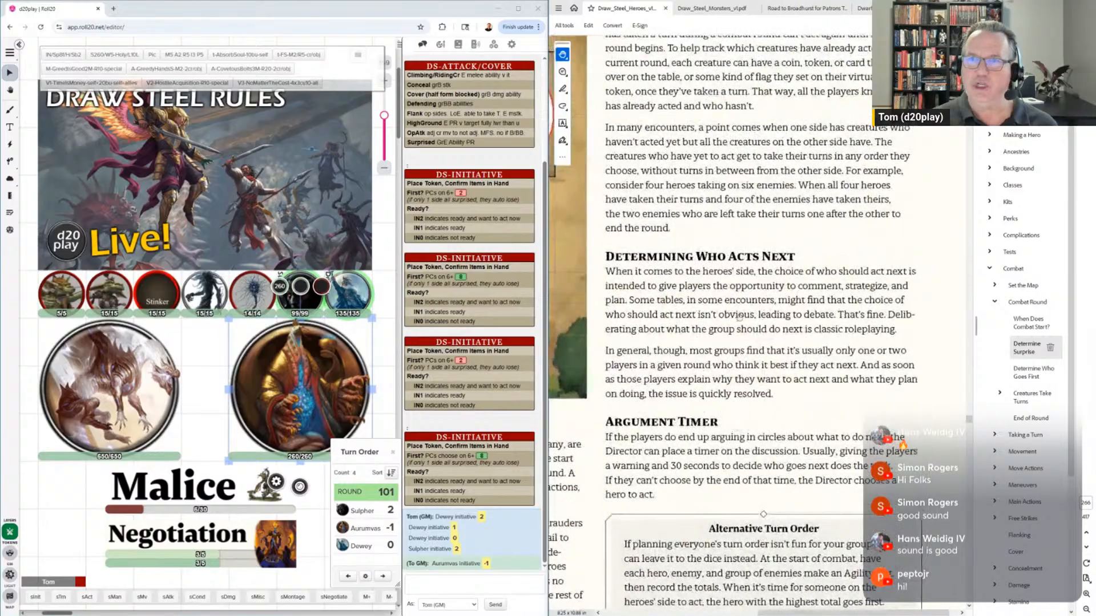
{"action": "scroll", "coordinate": [739, 316], "scroll_direction": "up", "scroll_amount": 3}
{"action": "scroll", "coordinate": [765, 361], "scroll_direction": "down", "scroll_amount": 6}
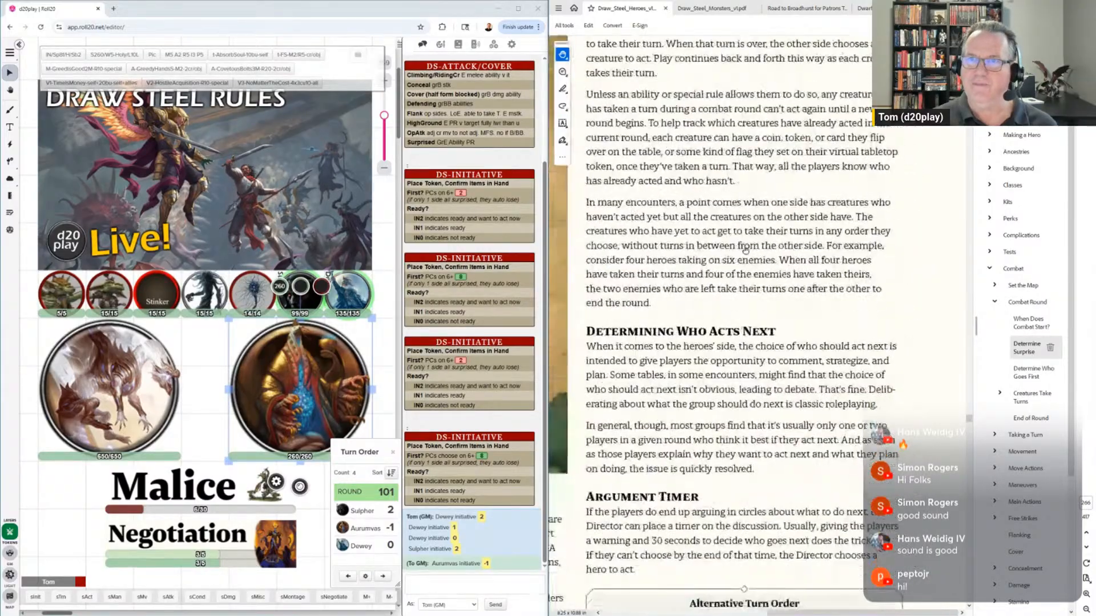
{"action": "scroll", "coordinate": [765, 293], "scroll_direction": "down", "scroll_amount": 2}
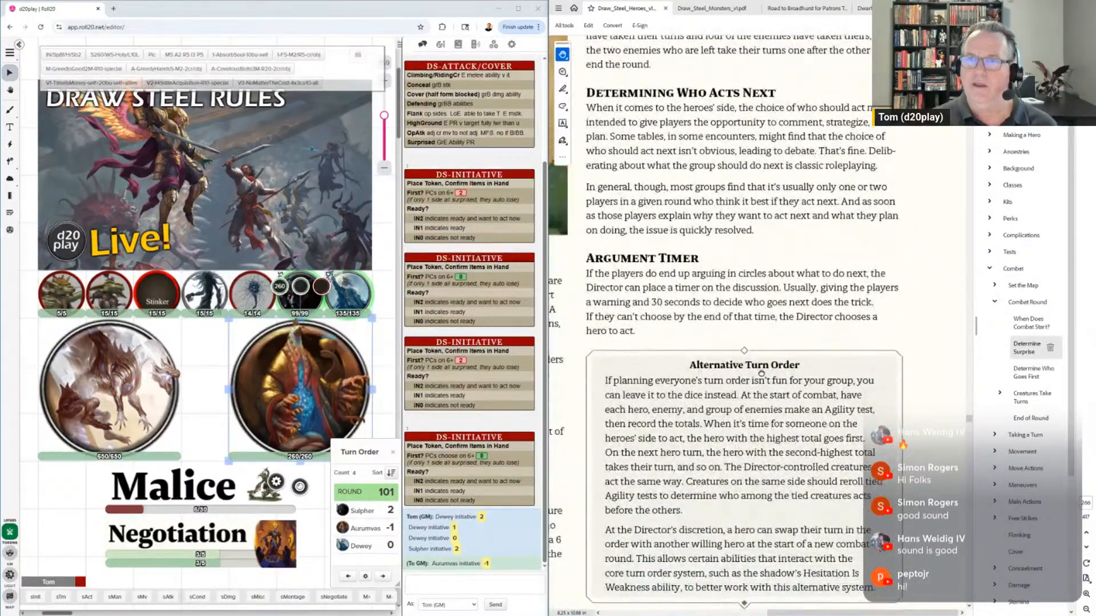
Post the DS-TURN reference with its macro and go to the rulebook's Taking a Turn section
{"action": "left_click", "coordinate": [61, 597]}
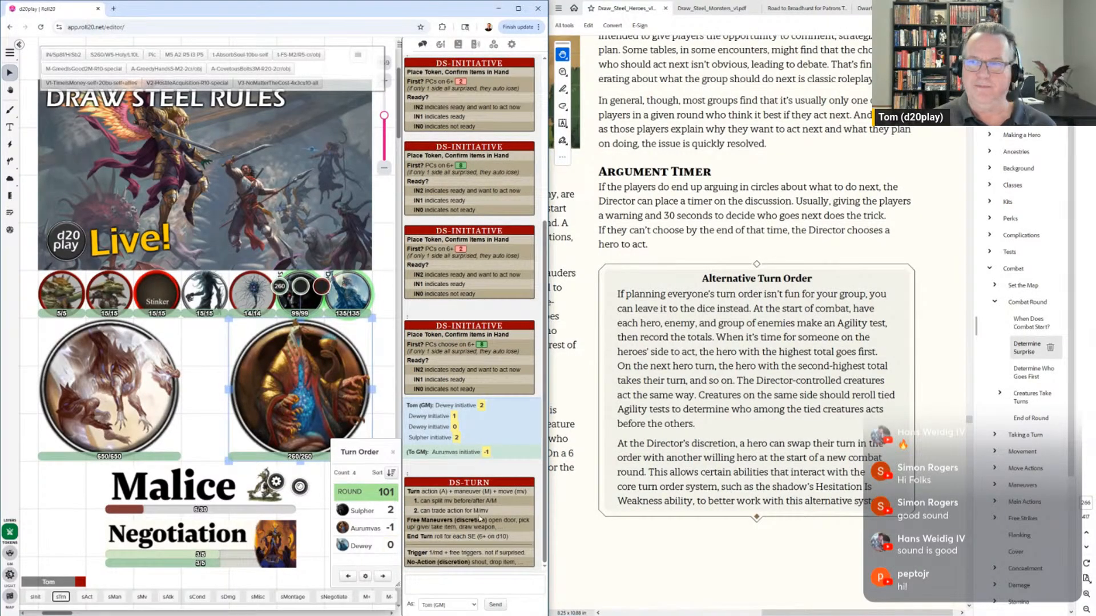
{"action": "left_click", "coordinate": [989, 268]}
{"action": "left_click", "coordinate": [989, 269]}
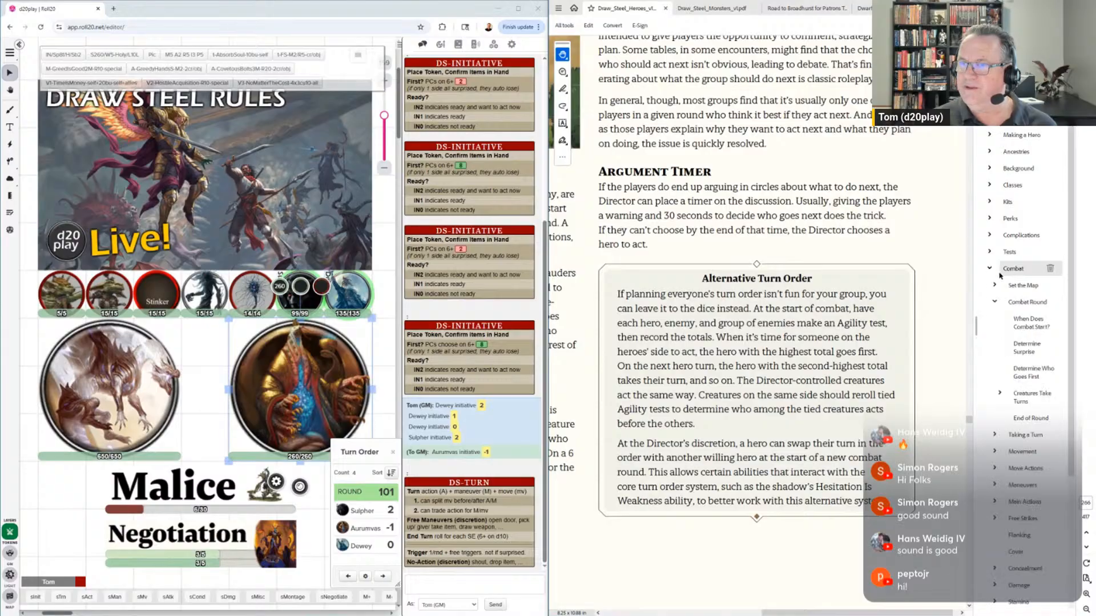
{"action": "left_click", "coordinate": [1024, 436]}
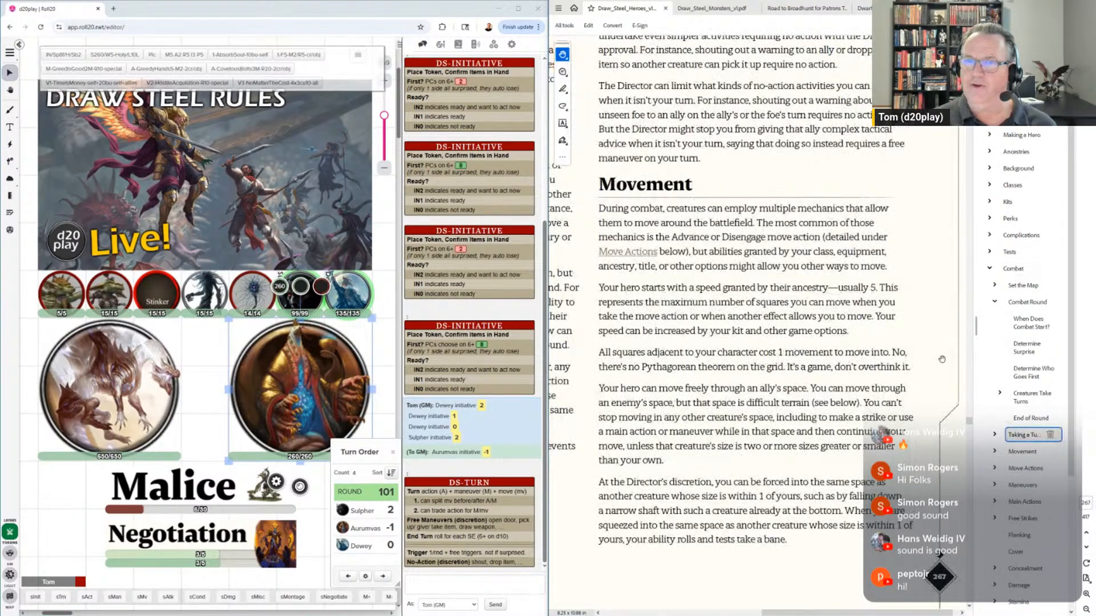
Compare the rulebook's Taking a Turn, Free Maneuvers, No-Action Activities and Triggered Actions rules with the posted turn reference
{"action": "scroll", "coordinate": [751, 413], "scroll_direction": "left", "scroll_amount": 3}
{"action": "left_click_drag", "start_coordinate": [685, 290], "coordinate": [842, 615]}
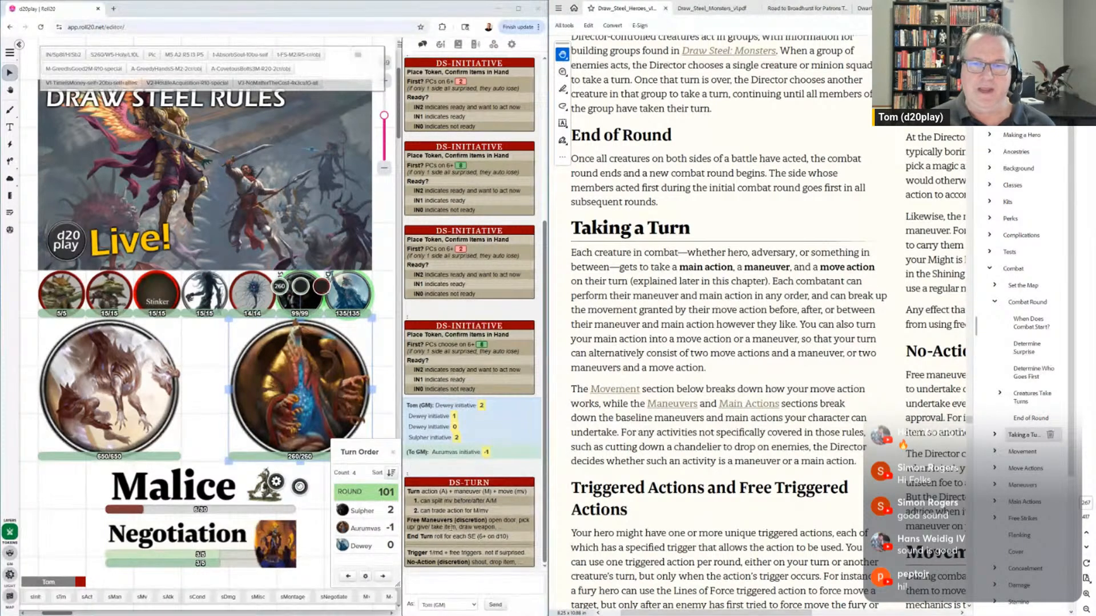
{"action": "left_click_drag", "start_coordinate": [859, 438], "coordinate": [625, 391]}
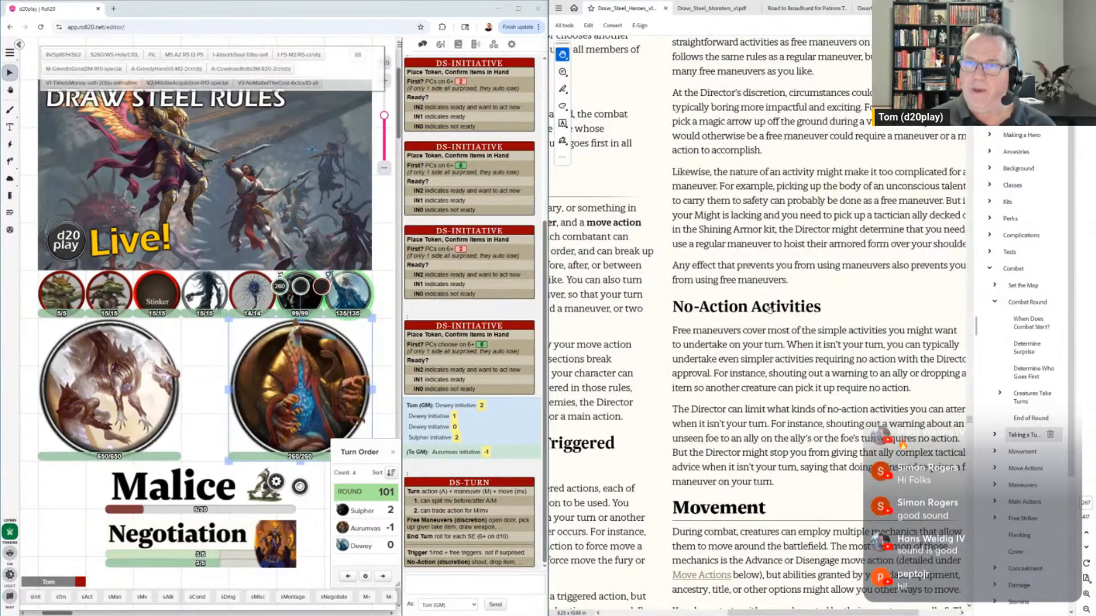
{"action": "left_click_drag", "start_coordinate": [808, 372], "coordinate": [769, 357]}
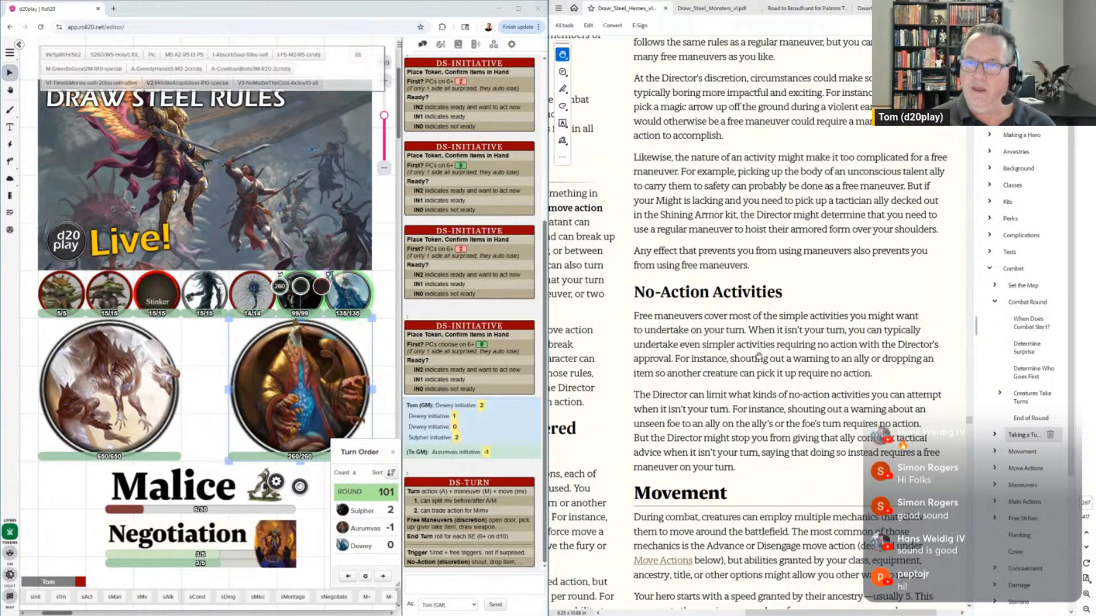
{"action": "scroll", "coordinate": [758, 313], "scroll_direction": "up", "scroll_amount": 3}
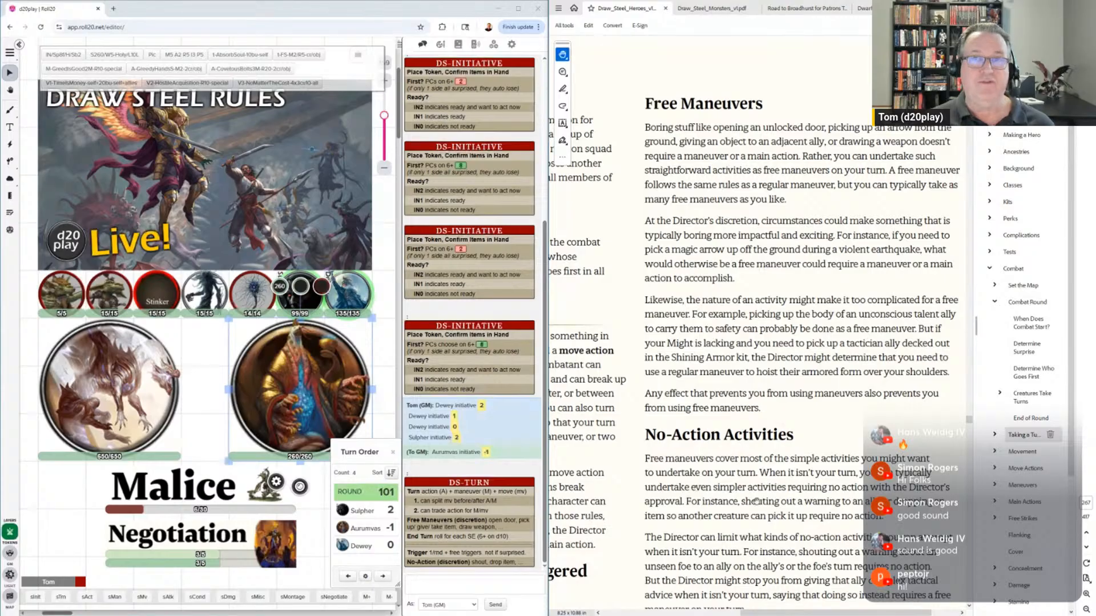
{"action": "scroll", "coordinate": [742, 394], "scroll_direction": "down", "scroll_amount": 3}
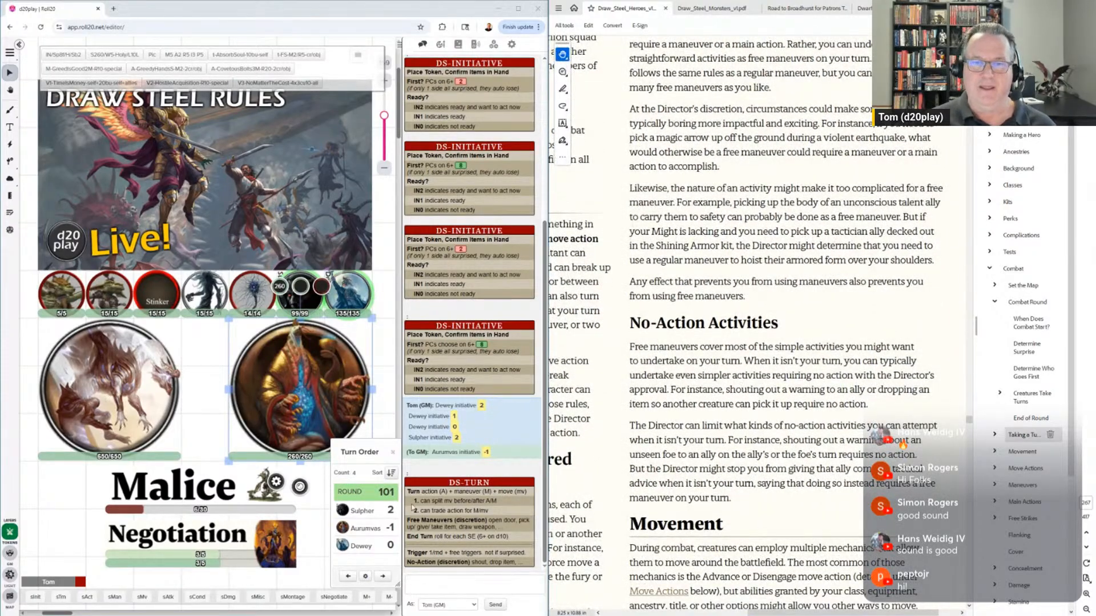
{"action": "left_click_drag", "start_coordinate": [588, 389], "coordinate": [769, 378]}
{"action": "scroll", "coordinate": [769, 377], "scroll_direction": "down", "scroll_amount": 3}
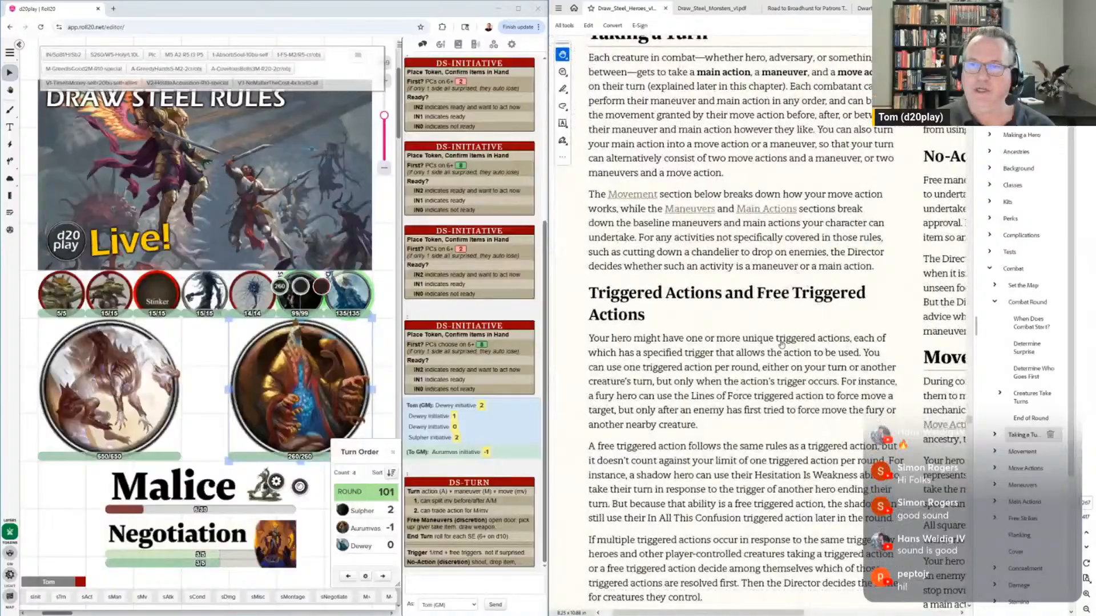
{"action": "scroll", "coordinate": [748, 252], "scroll_direction": "down", "scroll_amount": 1}
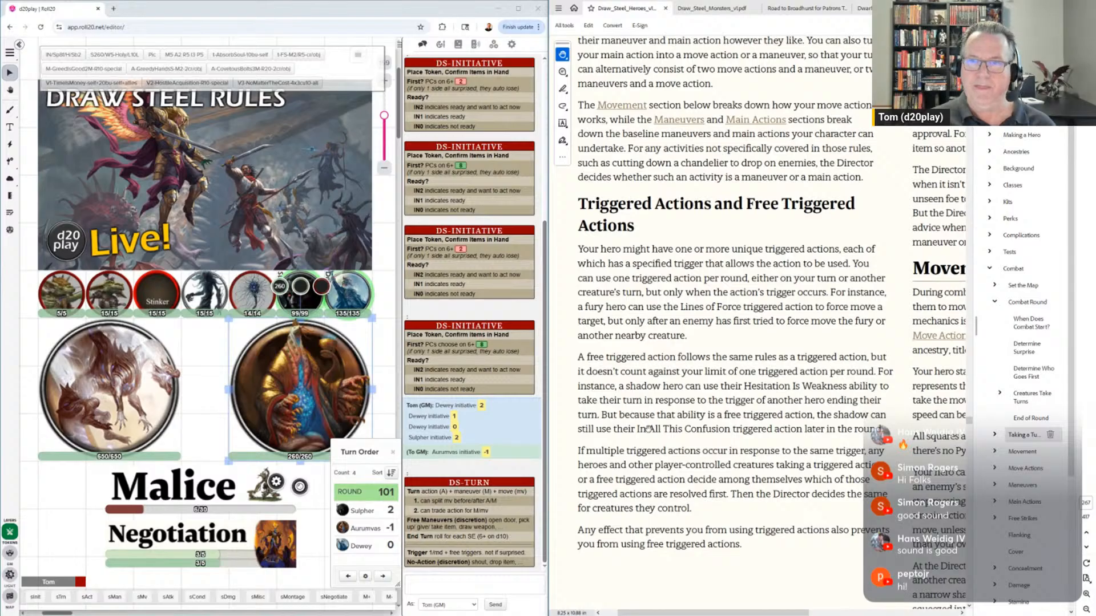
Look back over the combat rules from End of Round and Taking a Turn through No-Action Activities and Movement
{"action": "scroll", "coordinate": [789, 362], "scroll_direction": "up", "scroll_amount": 6}
{"action": "scroll", "coordinate": [789, 362], "scroll_direction": "right", "scroll_amount": 5}
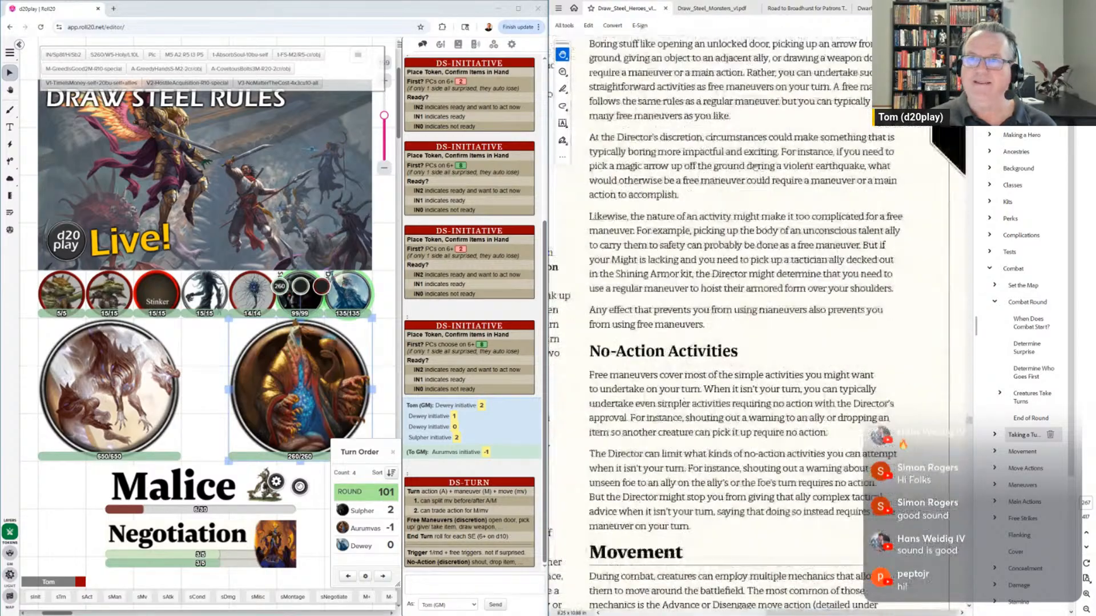
{"action": "scroll", "coordinate": [756, 343], "scroll_direction": "down", "scroll_amount": 7}
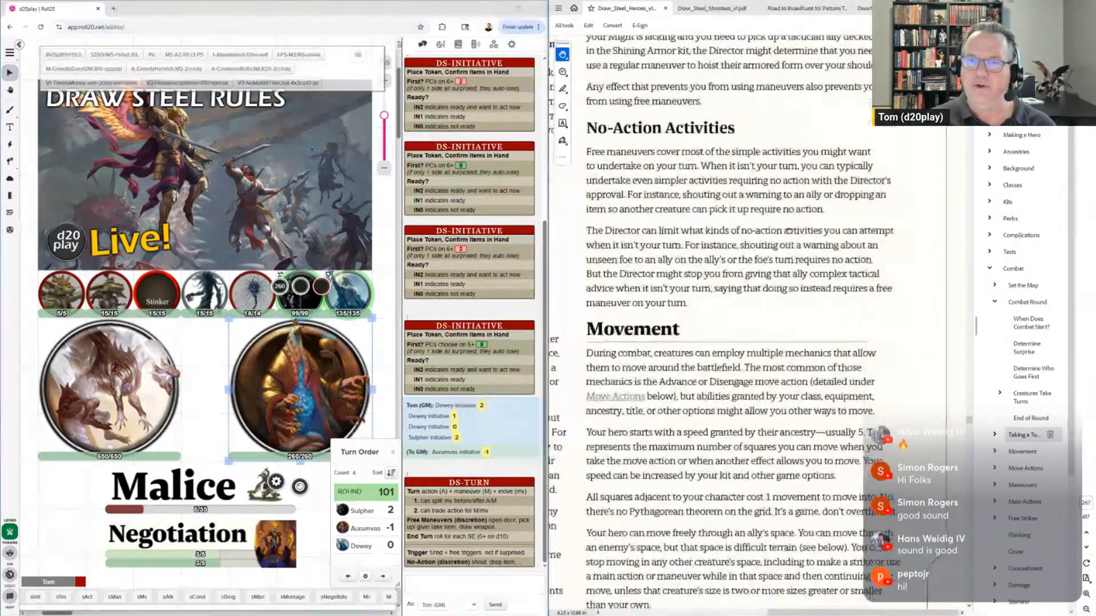
{"action": "scroll", "coordinate": [742, 359], "scroll_direction": "left", "scroll_amount": 5}
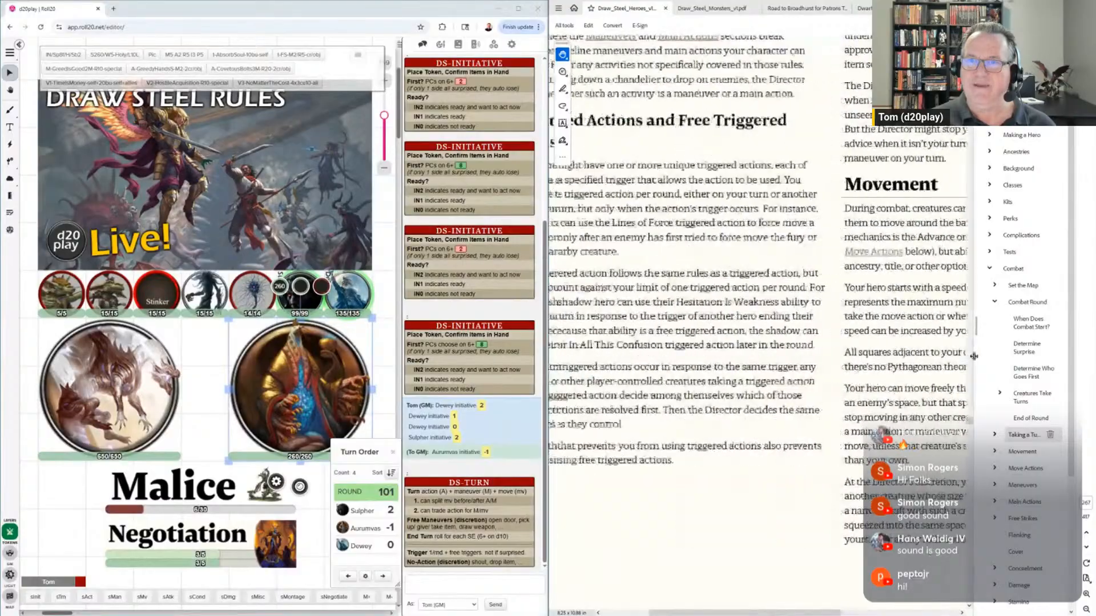
{"action": "scroll", "coordinate": [816, 362], "scroll_direction": "up", "scroll_amount": 6}
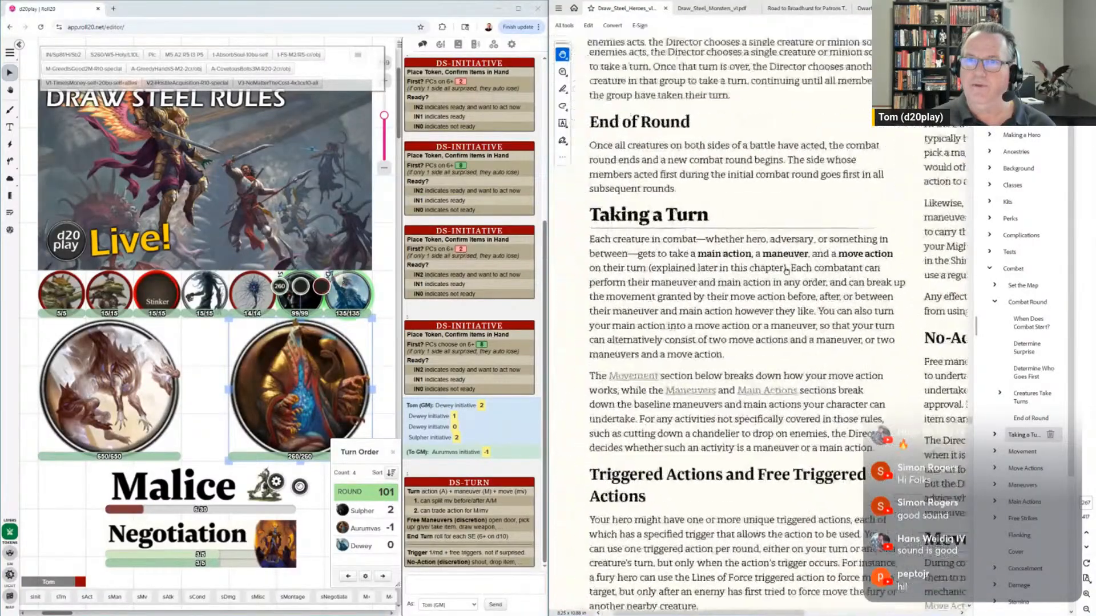
{"action": "scroll", "coordinate": [776, 174], "scroll_direction": "up", "scroll_amount": 1}
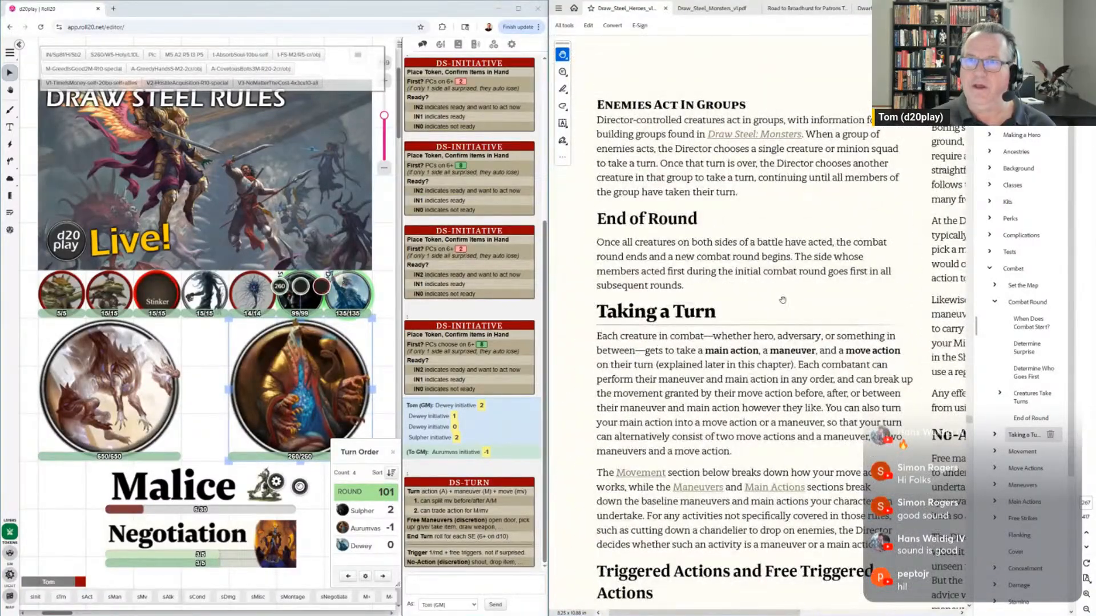
{"action": "scroll", "coordinate": [752, 335], "scroll_direction": "right", "scroll_amount": 1}
{"action": "scroll", "coordinate": [752, 336], "scroll_direction": "right", "scroll_amount": 2}
{"action": "scroll", "coordinate": [752, 336], "scroll_direction": "down", "scroll_amount": 1}
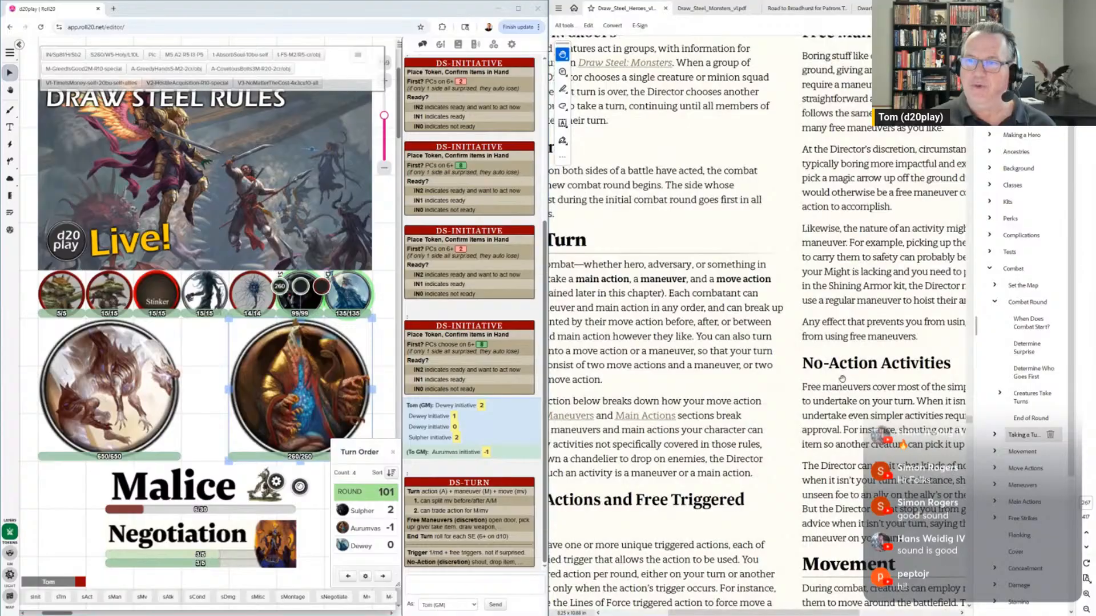
{"action": "scroll", "coordinate": [772, 389], "scroll_direction": "down", "scroll_amount": 3}
{"action": "scroll", "coordinate": [772, 388], "scroll_direction": "right", "scroll_amount": 2}
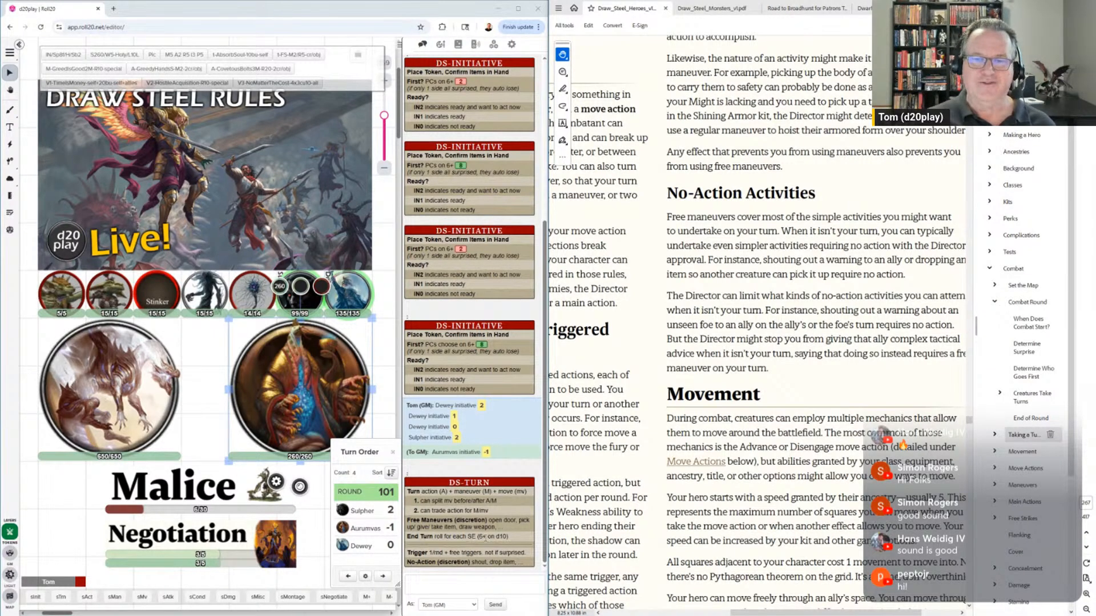
Select Sulpher's token and roll its F-Save macro three times to demonstrate the save against ongoing effects
{"action": "left_click", "coordinate": [380, 279]}
{"action": "left_click", "coordinate": [307, 295]}
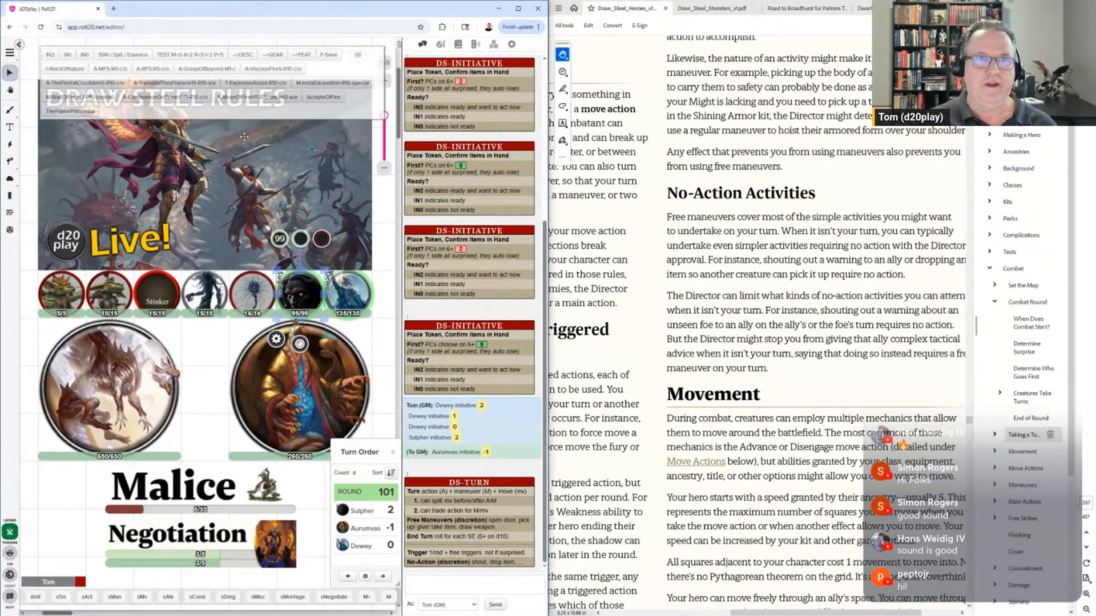
{"action": "scroll", "coordinate": [240, 126], "scroll_direction": "up", "scroll_amount": 1}
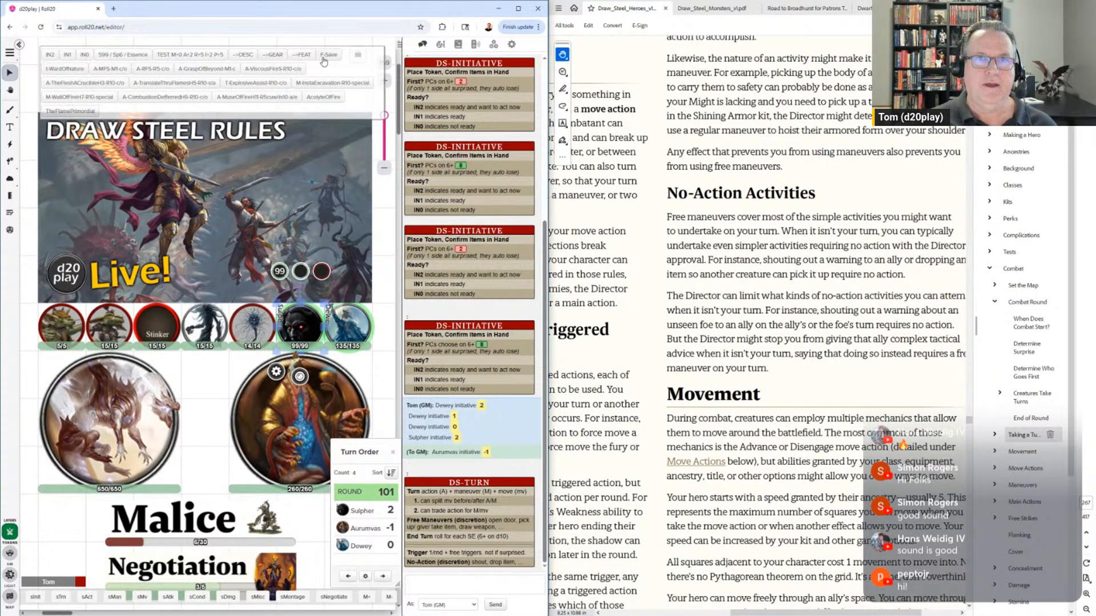
{"action": "left_click", "coordinate": [329, 55]}
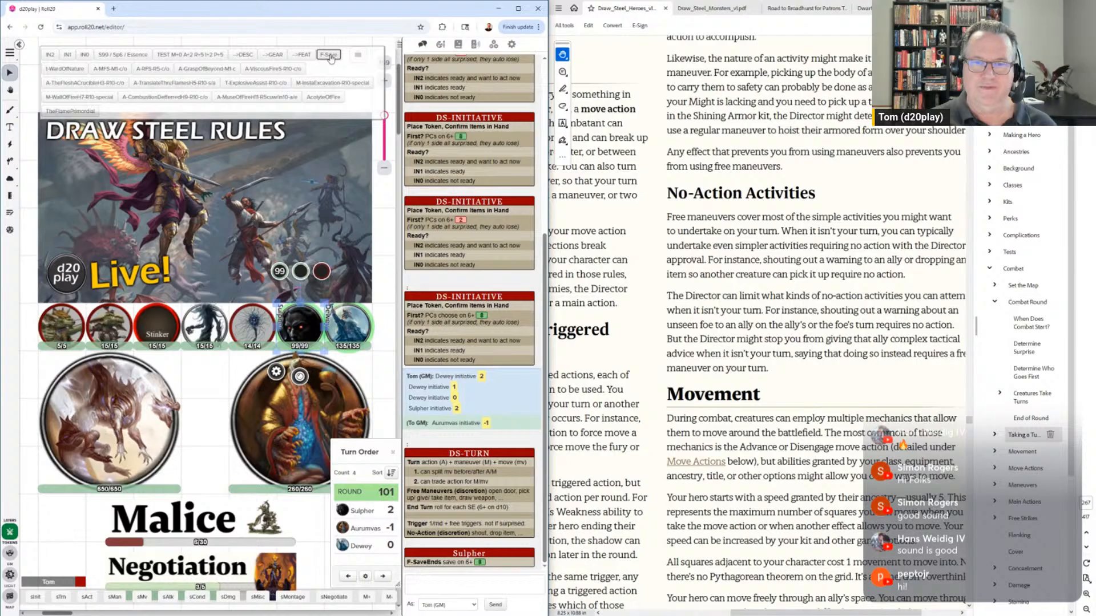
{"action": "left_click", "coordinate": [330, 56]}
{"action": "left_click", "coordinate": [330, 56]}
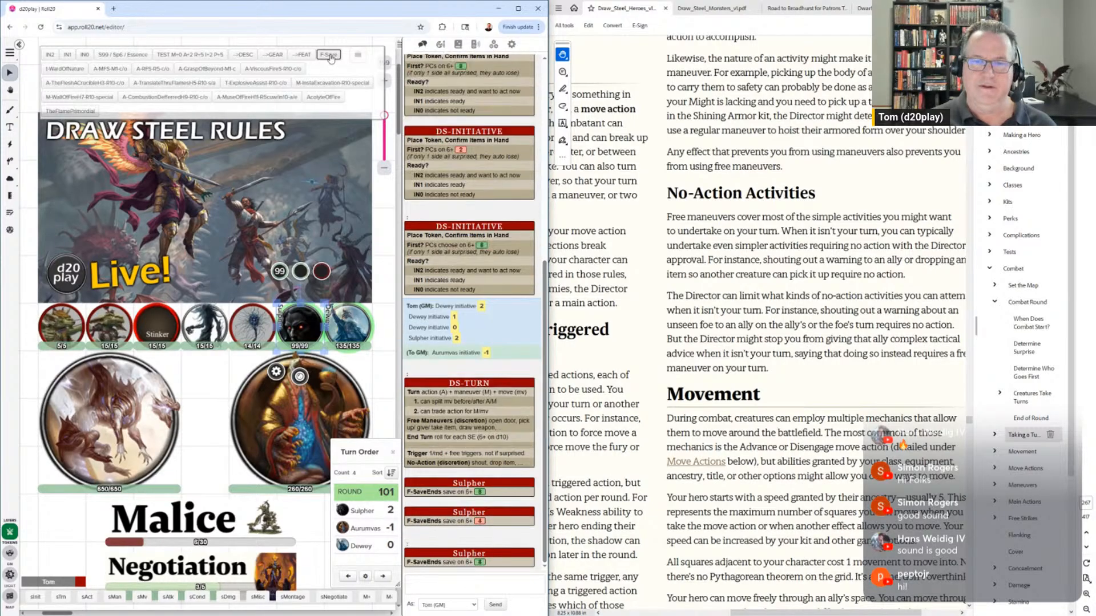
Roll Sulpher's F-Save macro two more times to demonstrate further saves
{"action": "left_click", "coordinate": [330, 56]}
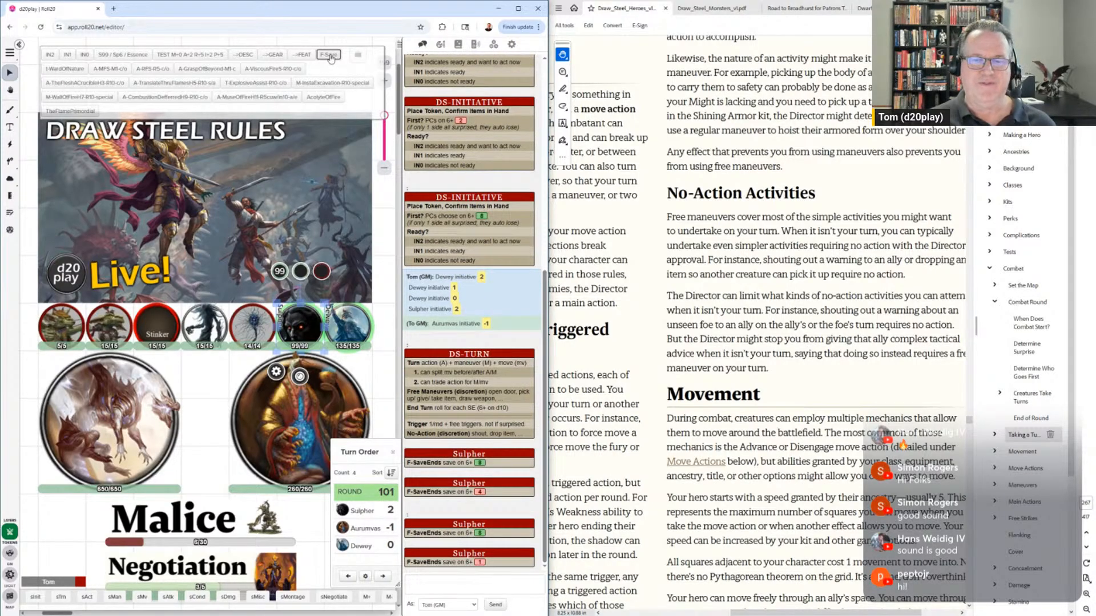
{"action": "left_click", "coordinate": [330, 56]}
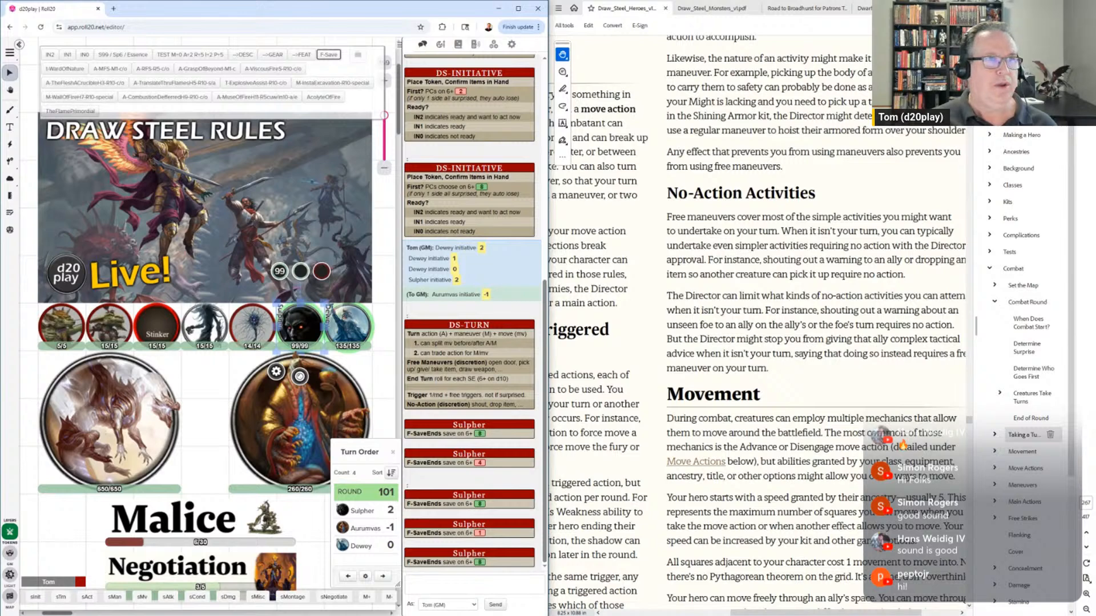
{"action": "key", "text": "alt+Tab"}
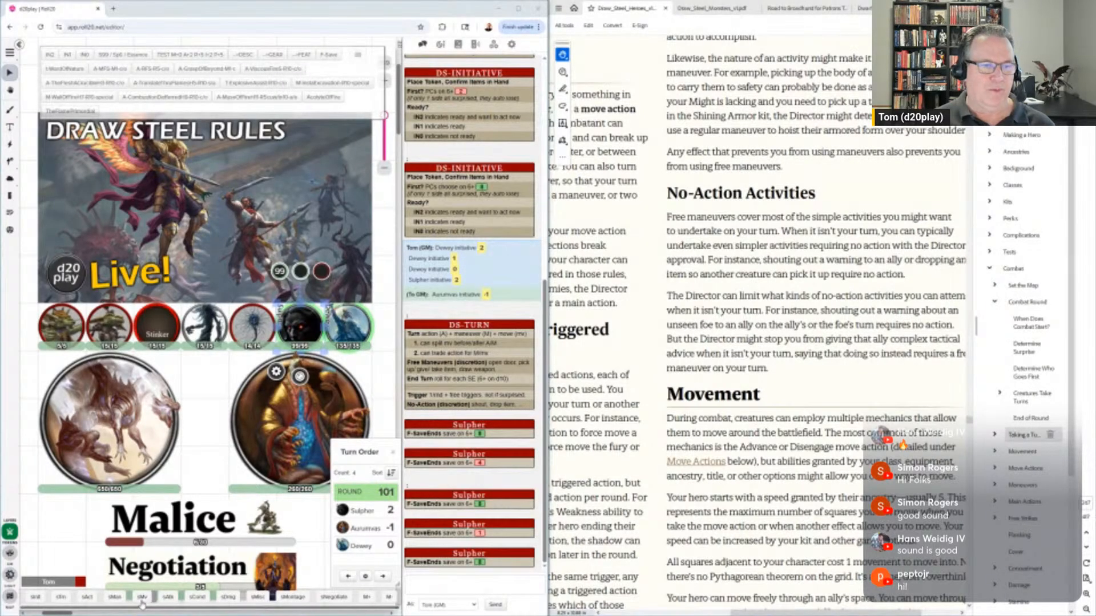
Post the DS-MV movement reference with its macro and review the rulebook from Movement through Shifting and Movement Types
{"action": "left_click", "coordinate": [141, 599]}
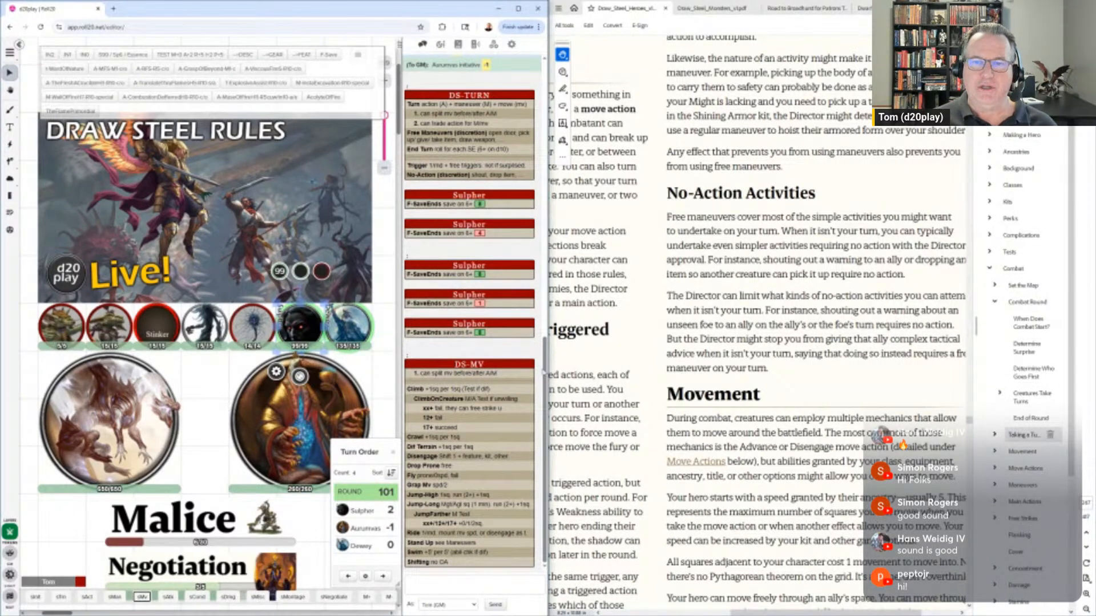
{"action": "scroll", "coordinate": [795, 359], "scroll_direction": "down", "scroll_amount": 3}
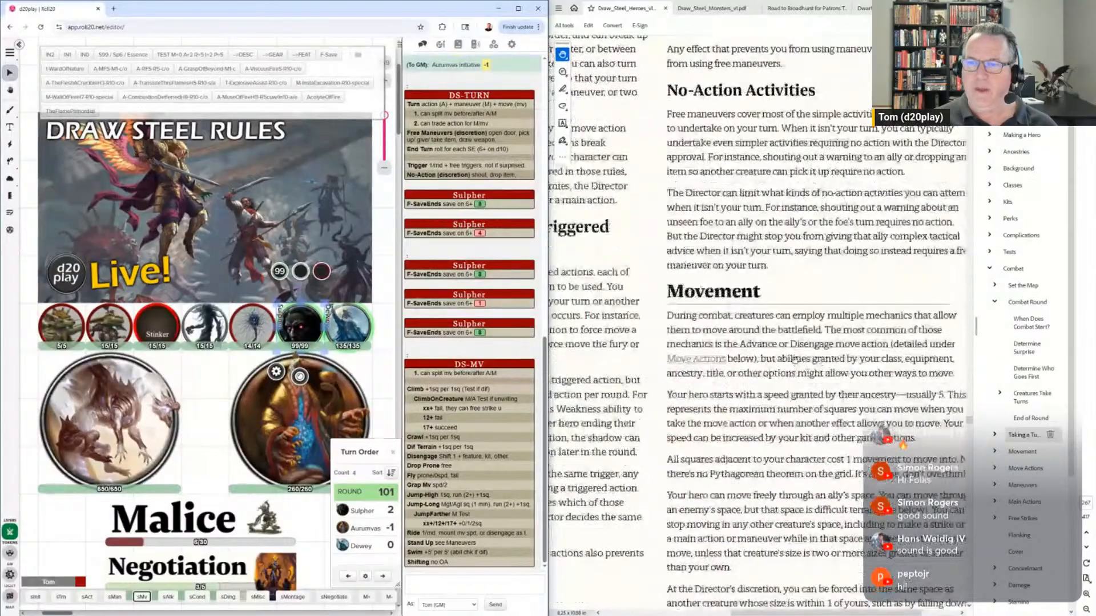
{"action": "scroll", "coordinate": [795, 359], "scroll_direction": "down", "scroll_amount": 10}
{"action": "left_click_drag", "start_coordinate": [724, 362], "coordinate": [961, 463]}
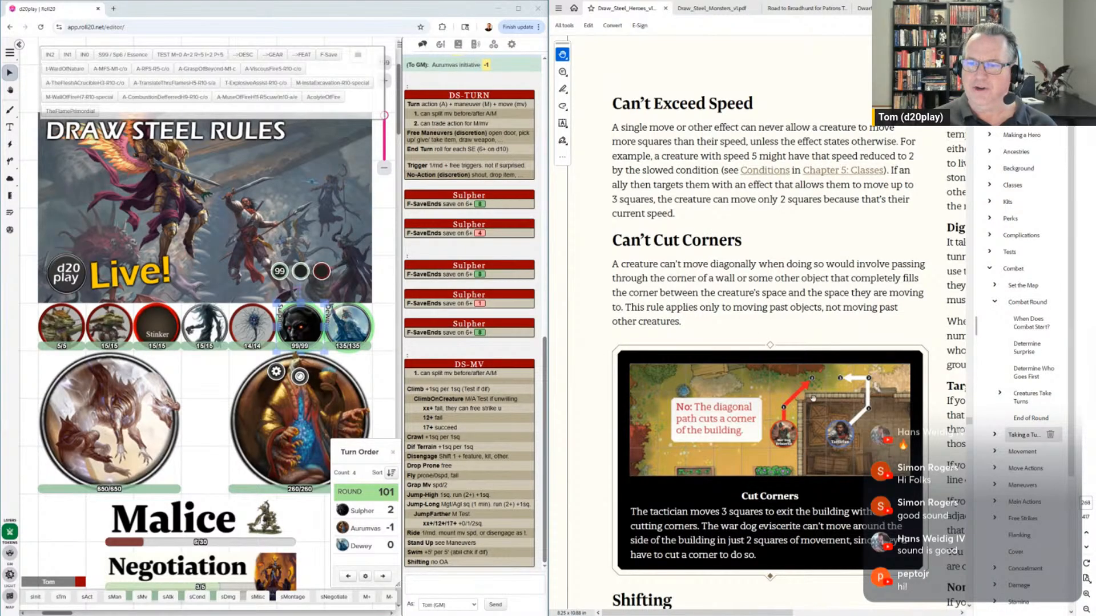
{"action": "left_click_drag", "start_coordinate": [841, 469], "coordinate": [823, 291]}
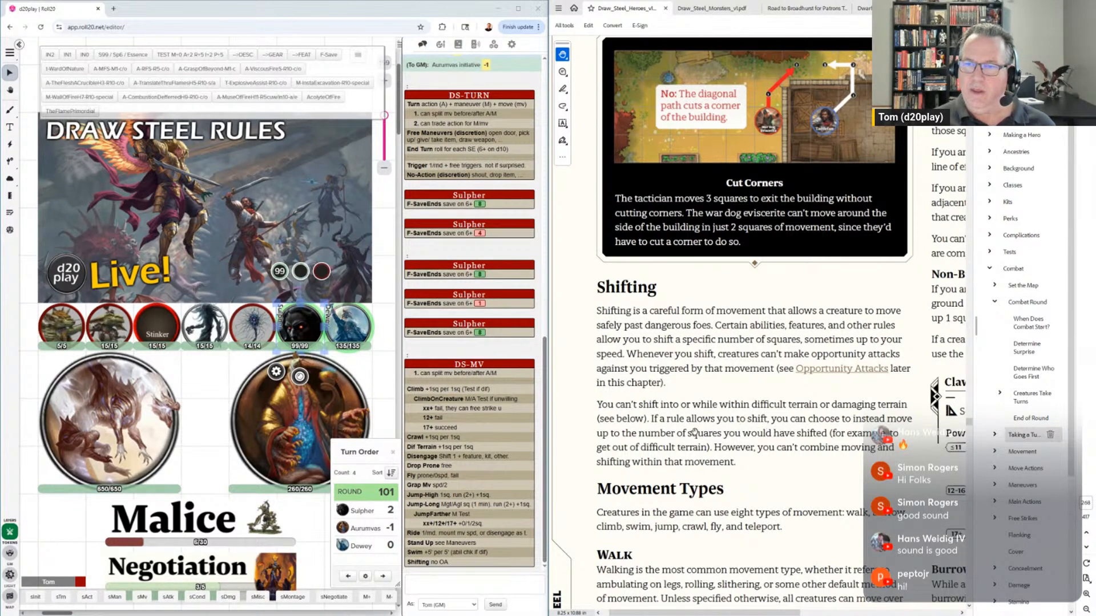
{"action": "scroll", "coordinate": [728, 467], "scroll_direction": "down", "scroll_amount": 3}
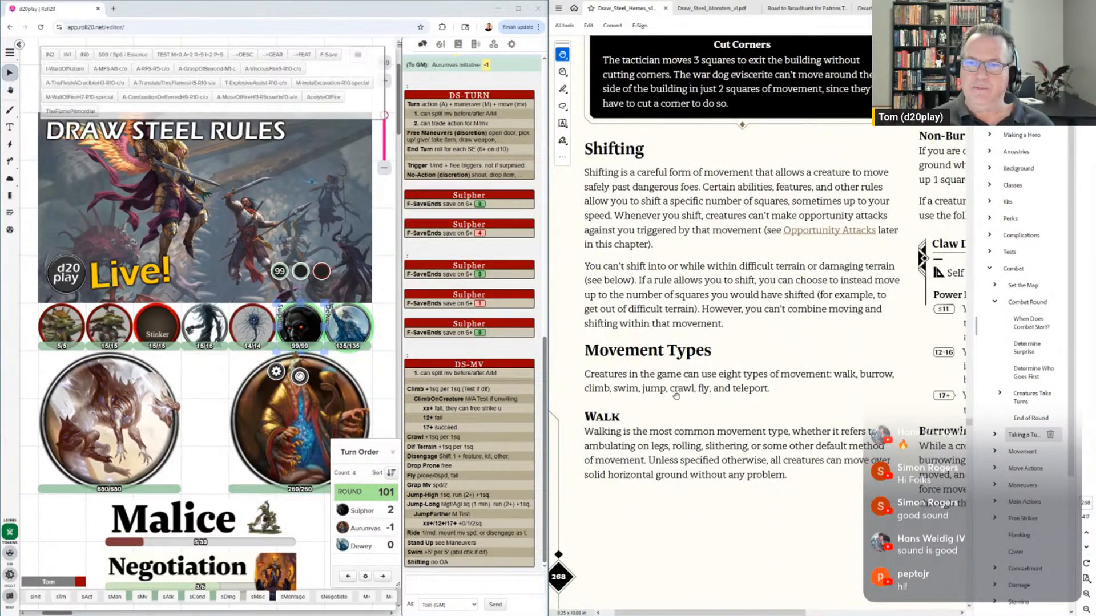
Review the rulebook's burrowing and Climb or Swim rules alongside the posted movement reference
{"action": "left_click_drag", "start_coordinate": [954, 153], "coordinate": [704, 432]}
{"action": "scroll", "coordinate": [704, 432], "scroll_direction": "down", "scroll_amount": 8}
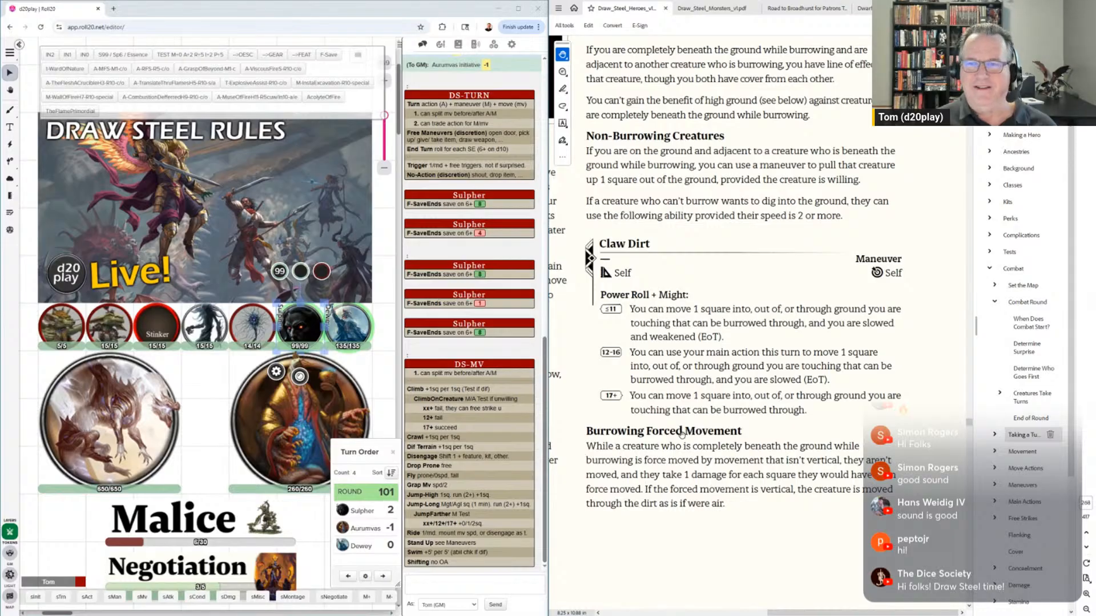
{"action": "scroll", "coordinate": [685, 438], "scroll_direction": "left", "scroll_amount": 3}
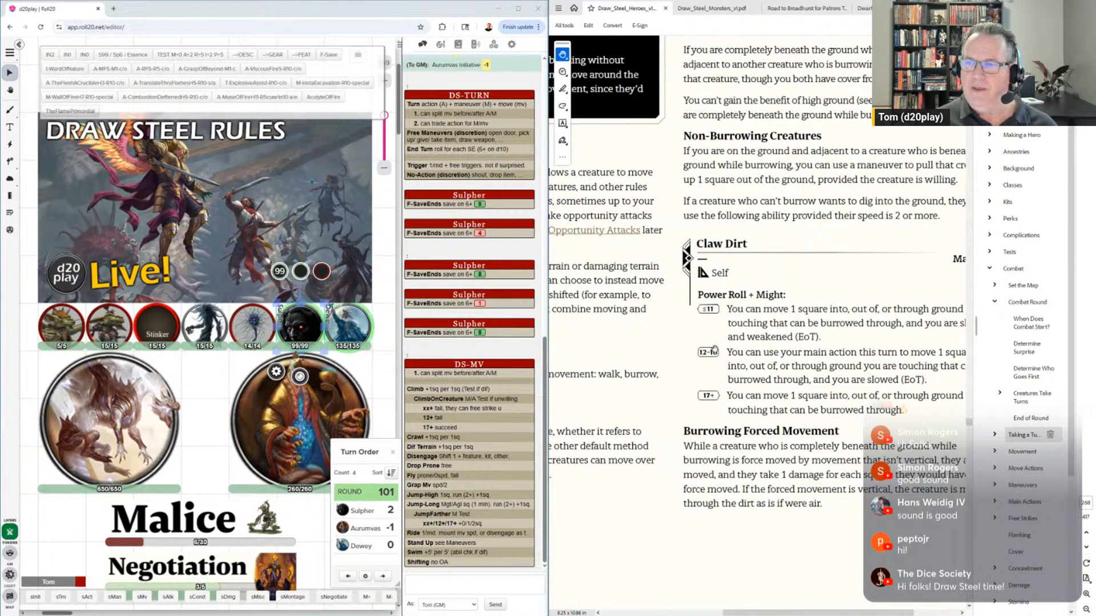
{"action": "scroll", "coordinate": [714, 349], "scroll_direction": "left", "scroll_amount": 5}
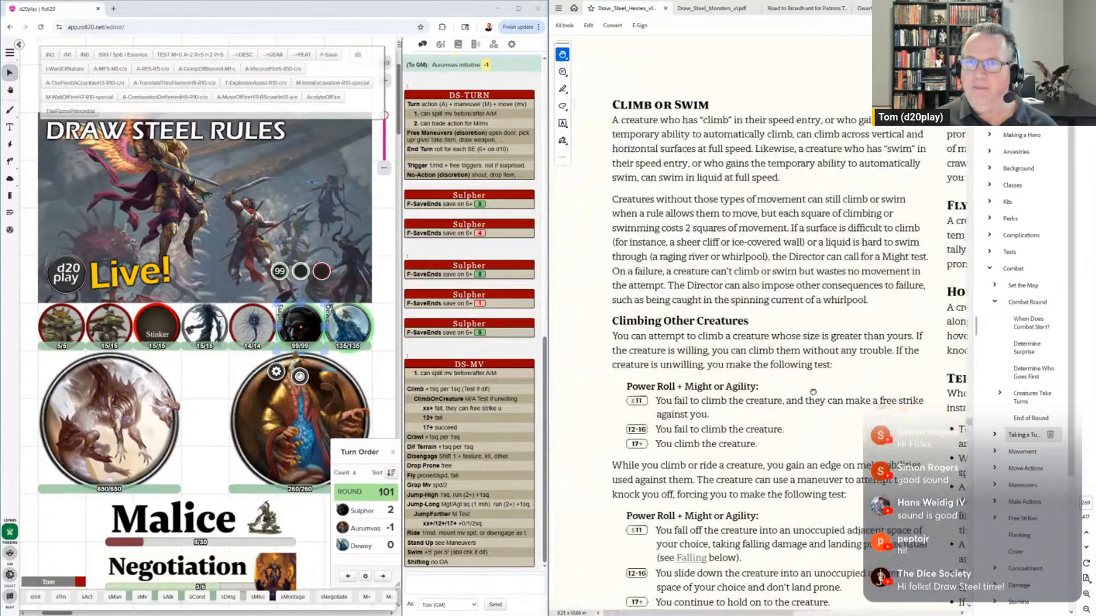
{"action": "scroll", "coordinate": [810, 363], "scroll_direction": "down", "scroll_amount": 3}
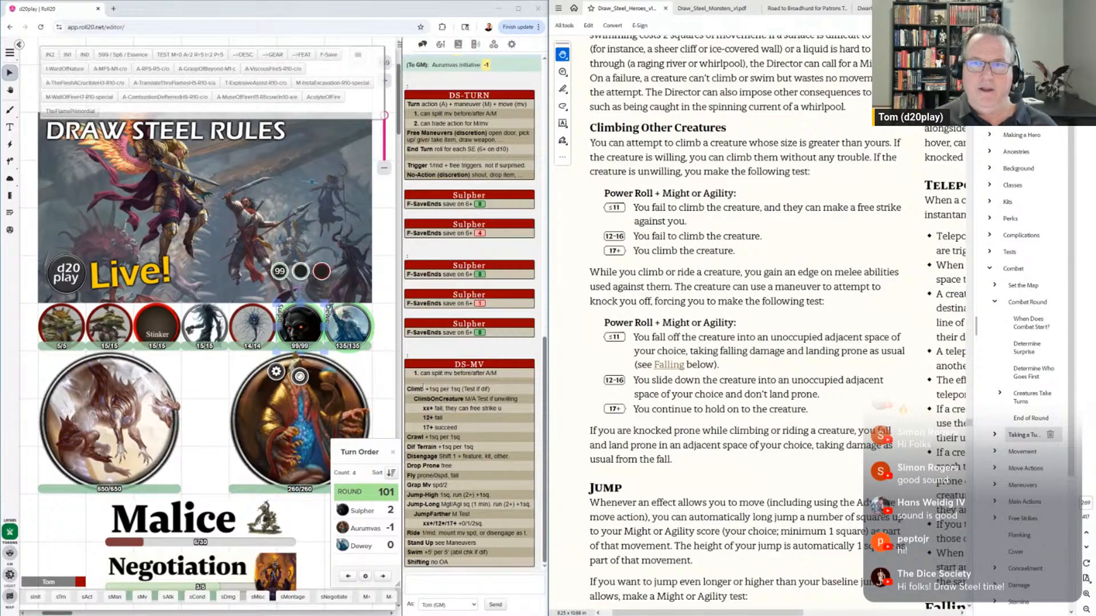
{"action": "scroll", "coordinate": [745, 254], "scroll_direction": "up", "scroll_amount": 3}
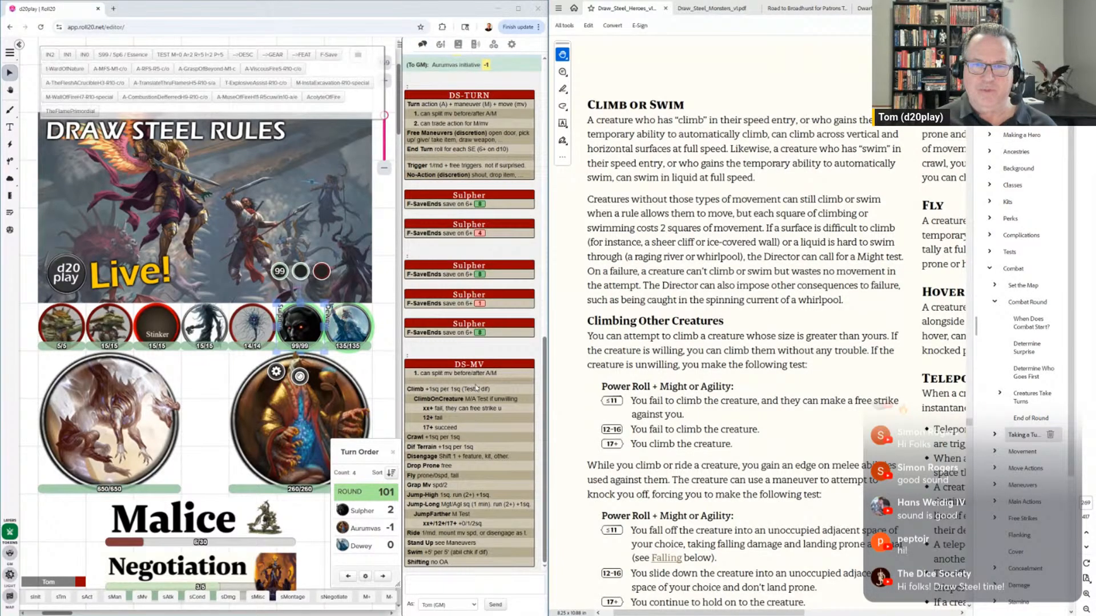
Change the Swim line in the sMv macro to "+1 per 1 (abil chk if dif)" and save the macro
{"action": "left_click", "coordinate": [430, 552]}
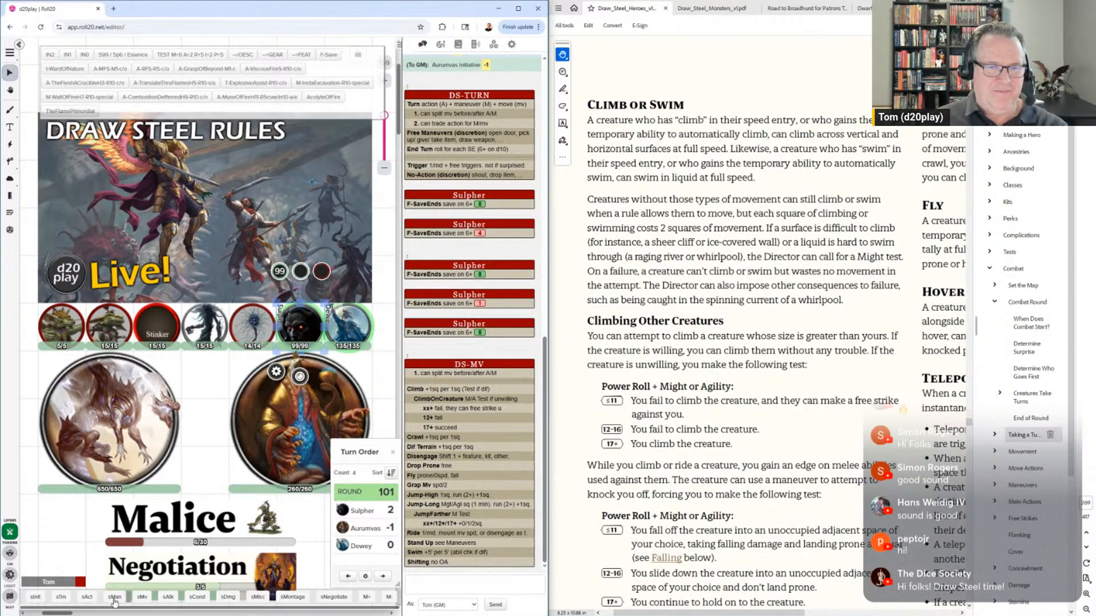
{"action": "right_click", "coordinate": [143, 598]}
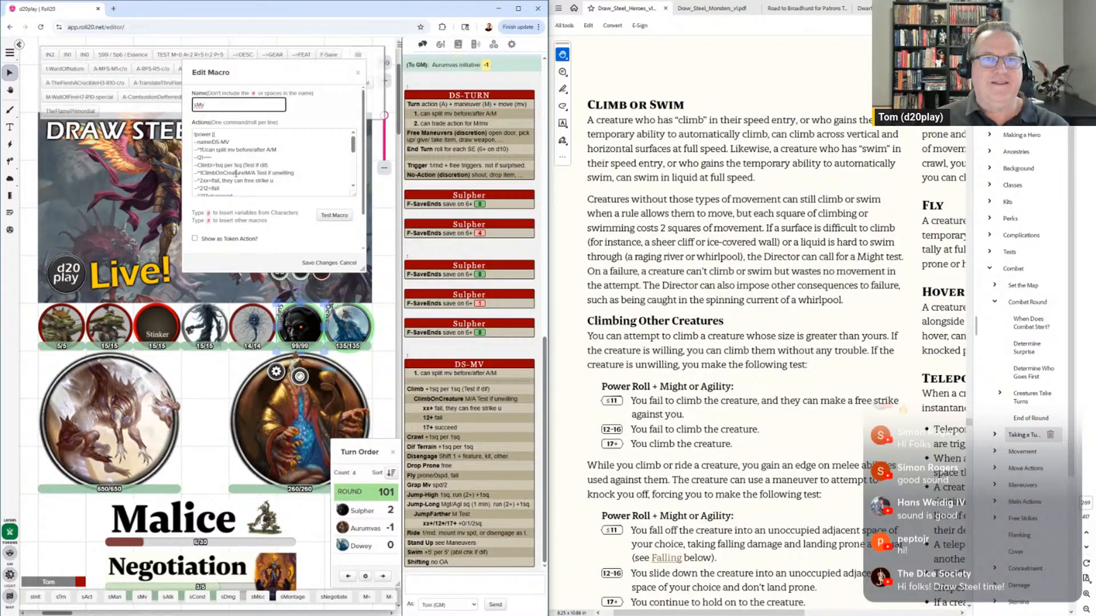
{"action": "scroll", "coordinate": [258, 157], "scroll_direction": "down", "scroll_amount": 5}
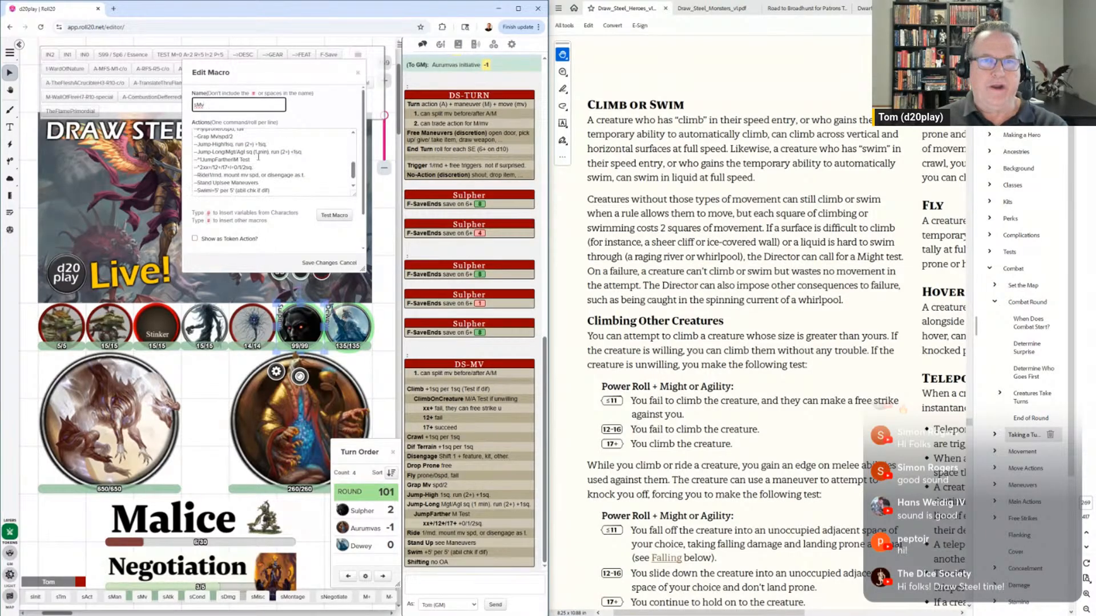
{"action": "scroll", "coordinate": [240, 161], "scroll_direction": "down", "scroll_amount": 2}
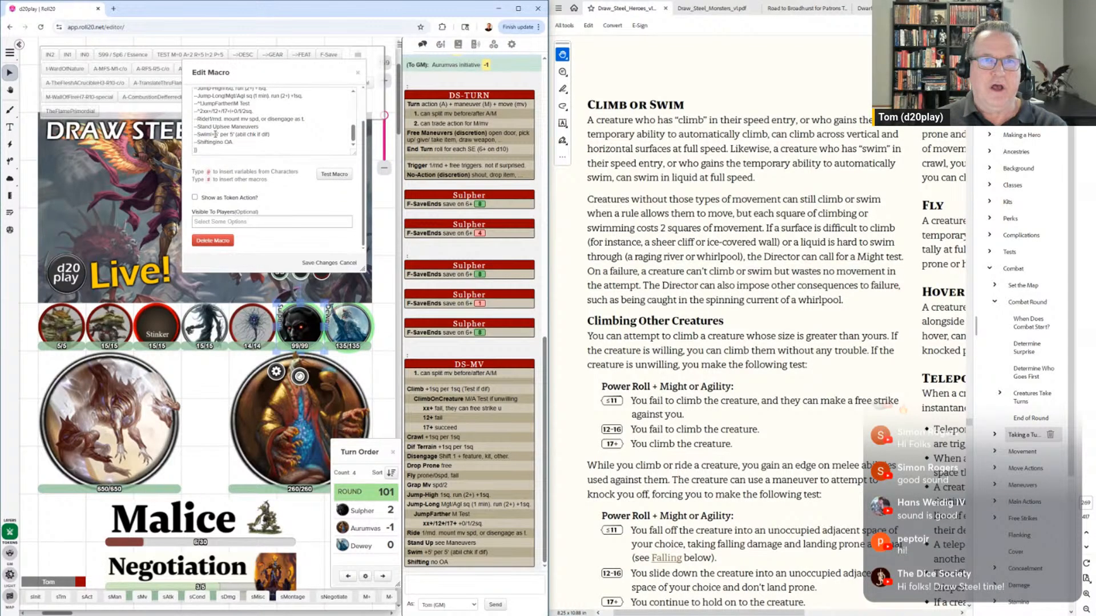
{"action": "left_click", "coordinate": [216, 136]}
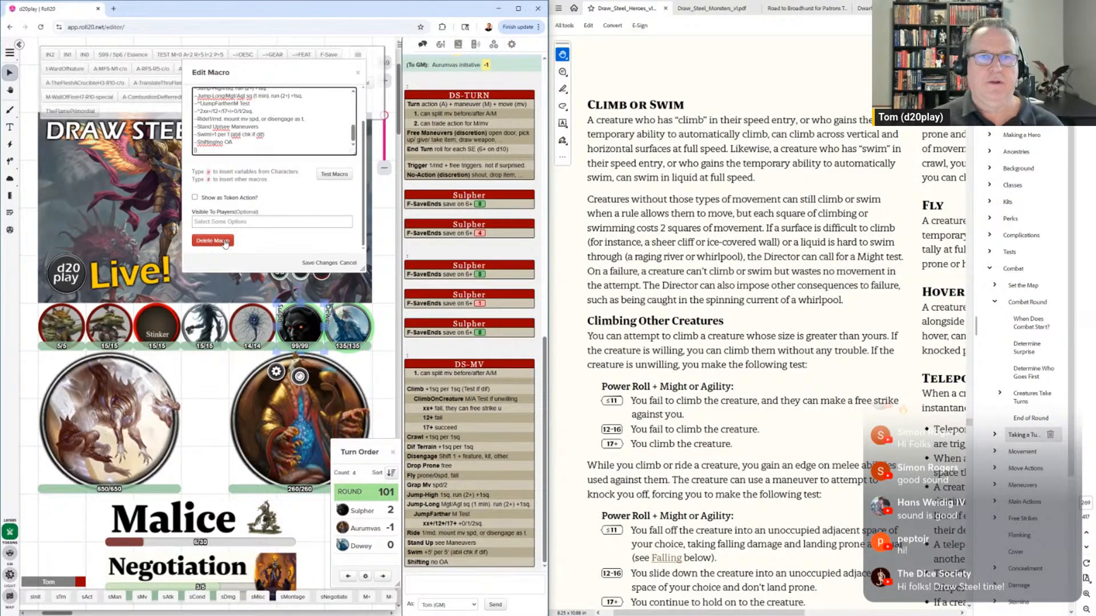
{"action": "left_click", "coordinate": [318, 264]}
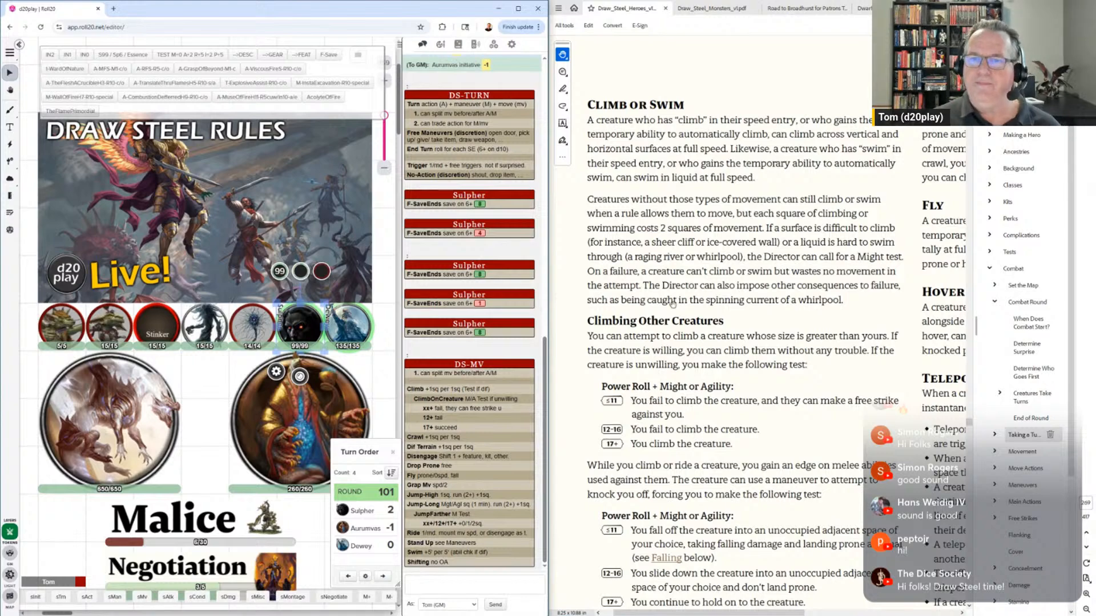
Post the DS-ATTACK/COVER and DS-MANEUVERS references and highlight the Knockoff entry to compare it with the Climbing Other Creatures rules
{"action": "scroll", "coordinate": [673, 442], "scroll_direction": "down", "scroll_amount": 1}
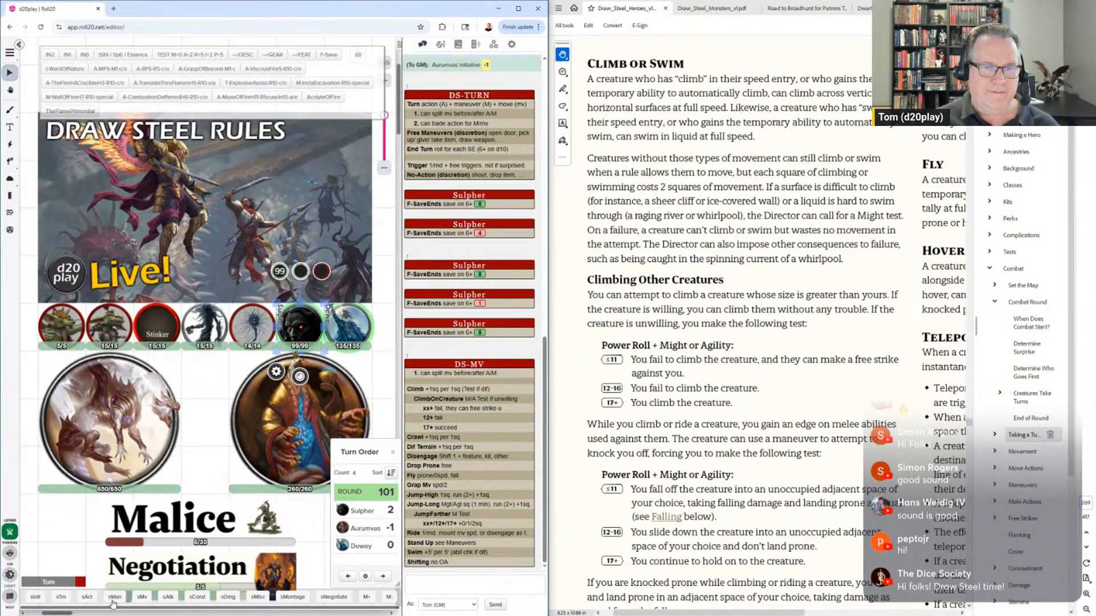
{"action": "left_click", "coordinate": [169, 599]}
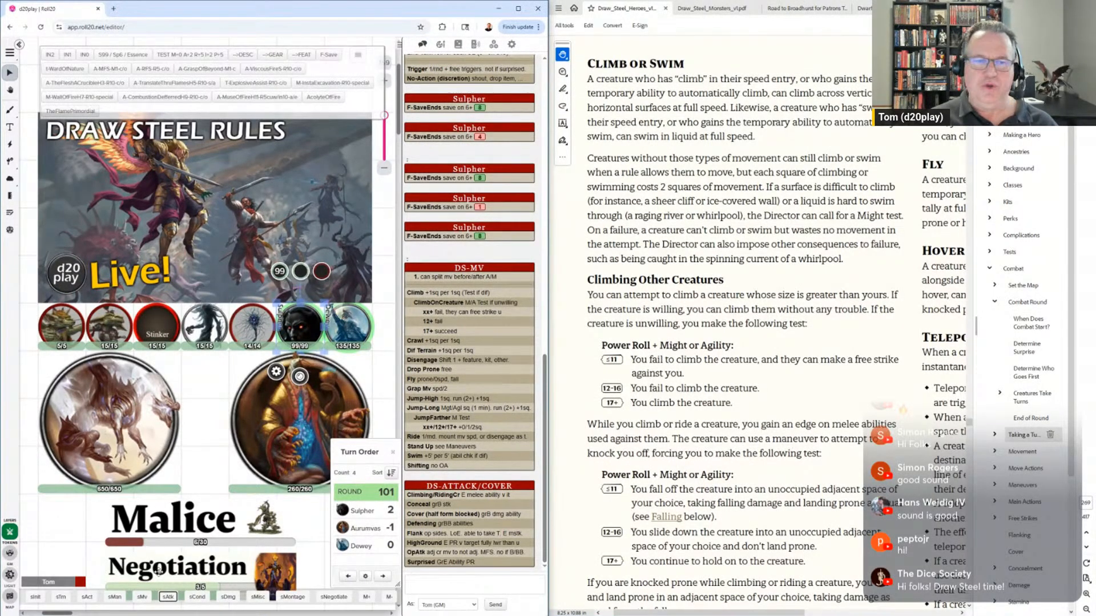
{"action": "left_click", "coordinate": [115, 597]}
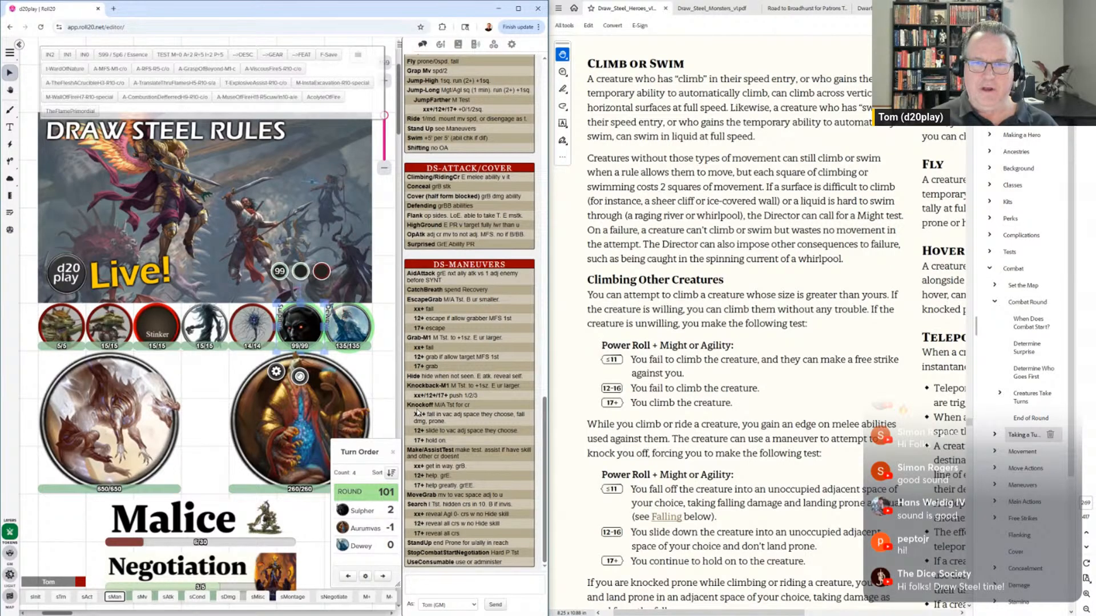
{"action": "left_click_drag", "start_coordinate": [415, 404], "coordinate": [462, 440]}
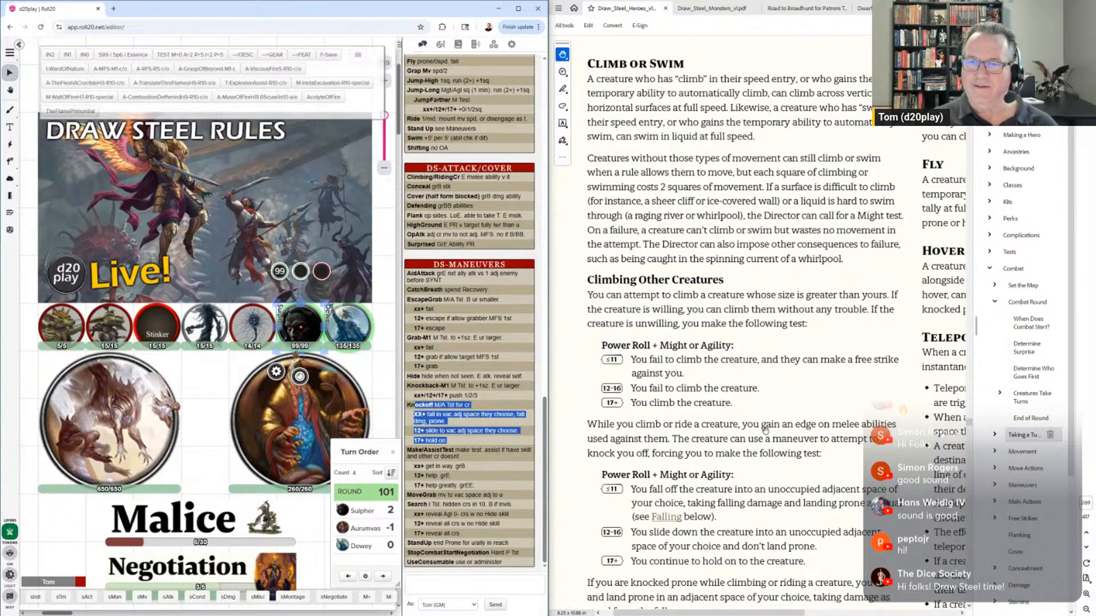
{"action": "scroll", "coordinate": [731, 432], "scroll_direction": "down", "scroll_amount": 1}
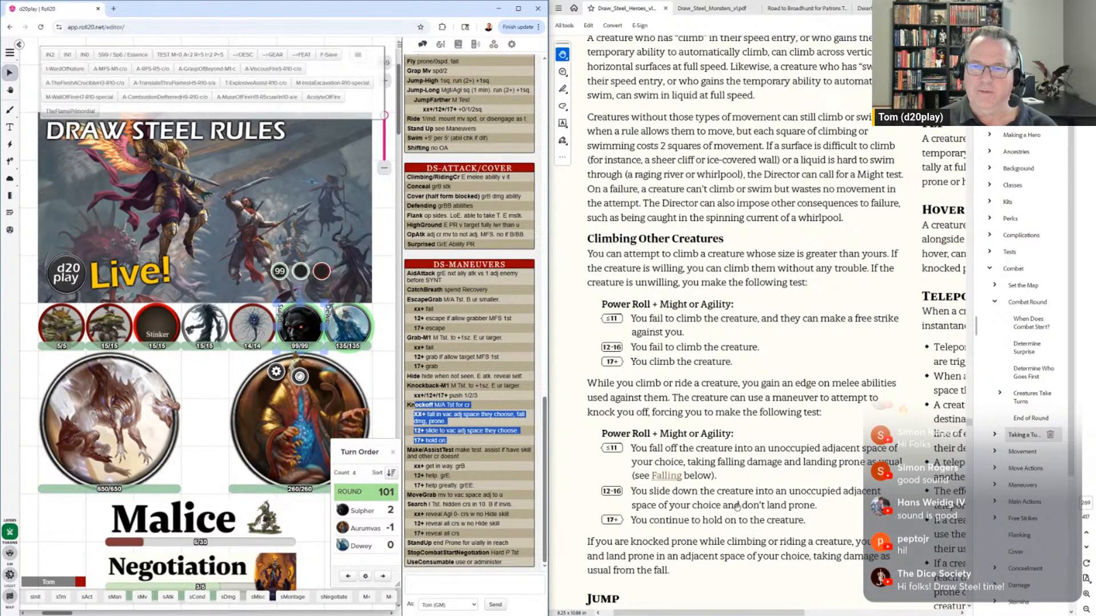
Repost the DS-MV reference and compare its jump entries with the rulebook's Jump section
{"action": "scroll", "coordinate": [807, 441], "scroll_direction": "down", "scroll_amount": 3}
{"action": "scroll", "coordinate": [807, 441], "scroll_direction": "down", "scroll_amount": 3}
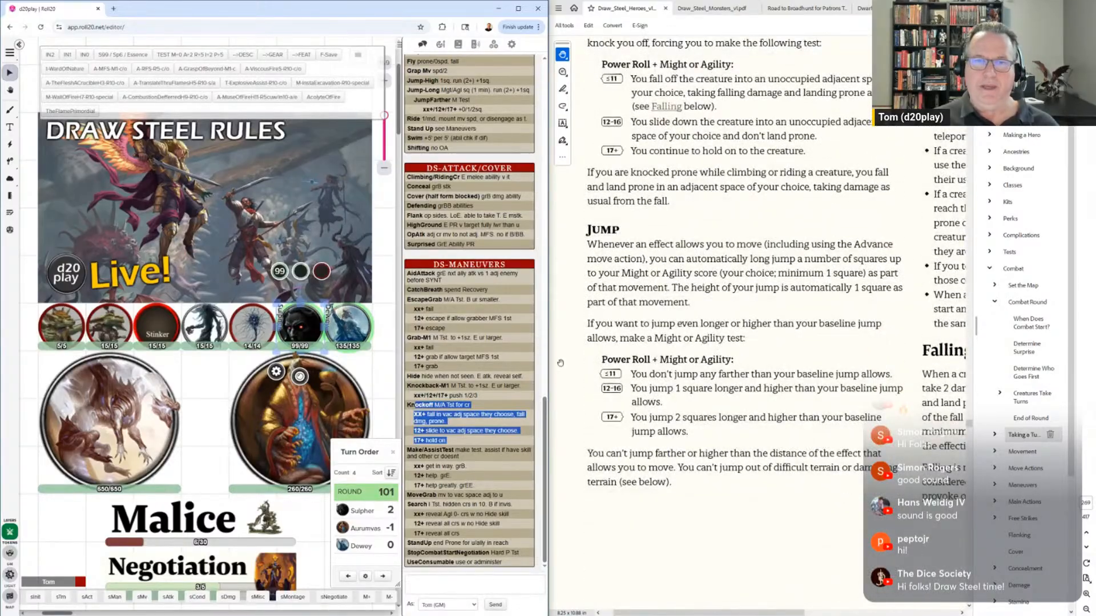
{"action": "left_click", "coordinate": [142, 597]}
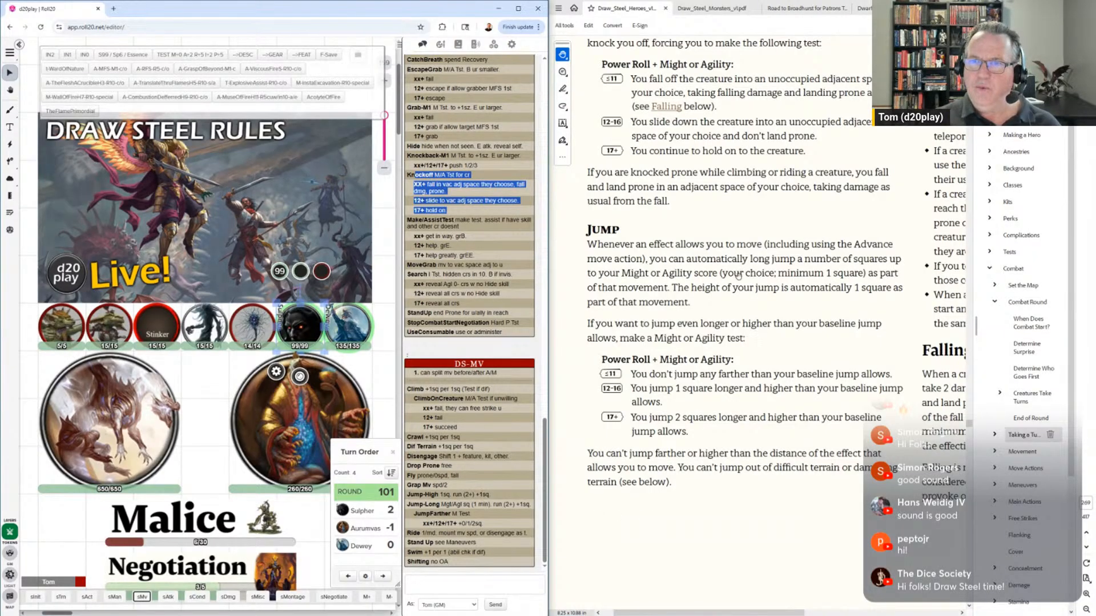
{"action": "left_click_drag", "start_coordinate": [824, 224], "coordinate": [635, 565]}
{"action": "left_click_drag", "start_coordinate": [901, 237], "coordinate": [925, 255]}
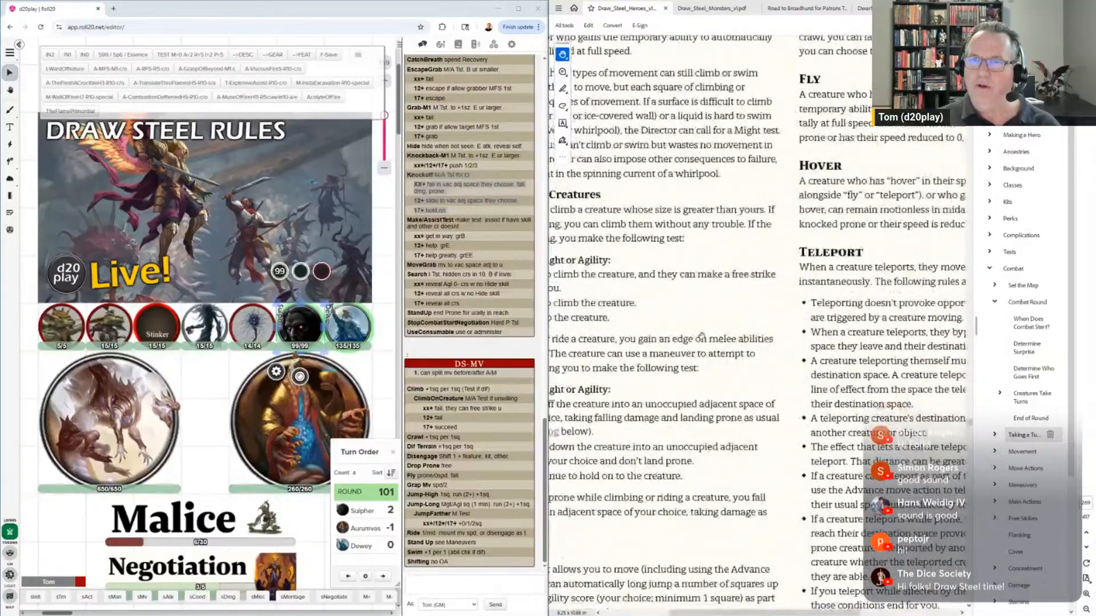
{"action": "left_click_drag", "start_coordinate": [702, 337], "coordinate": [744, 302]}
{"action": "left_click_drag", "start_coordinate": [749, 378], "coordinate": [748, 230]}
{"action": "left_click_drag", "start_coordinate": [737, 348], "coordinate": [745, 323]}
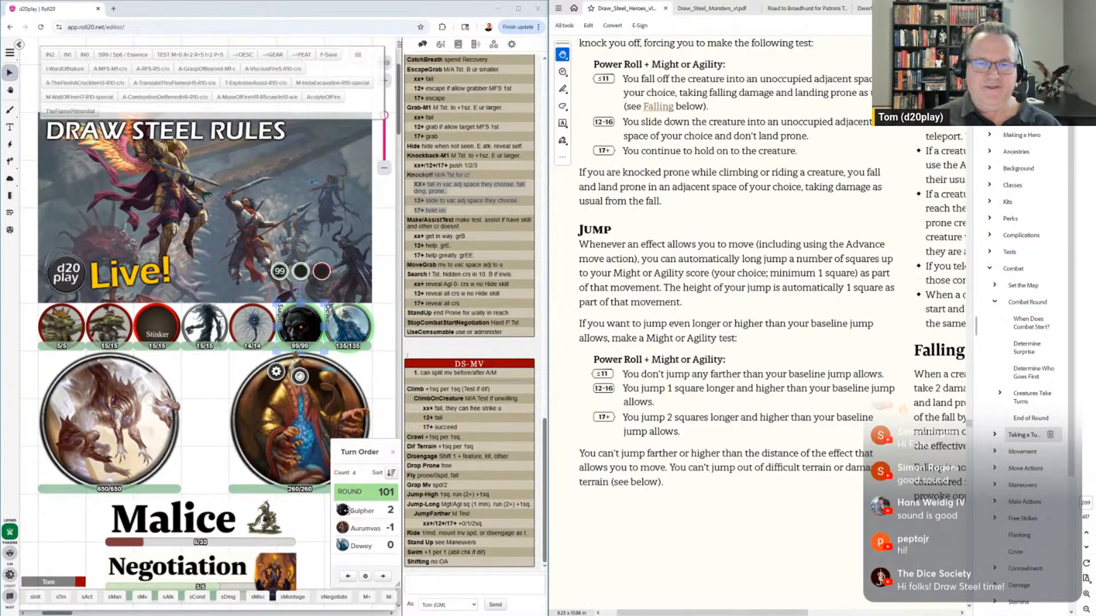
Open the sMv macro for editing and remove the "run (2+) +1sq" bonus from the Jump-High line
{"action": "right_click", "coordinate": [145, 604]}
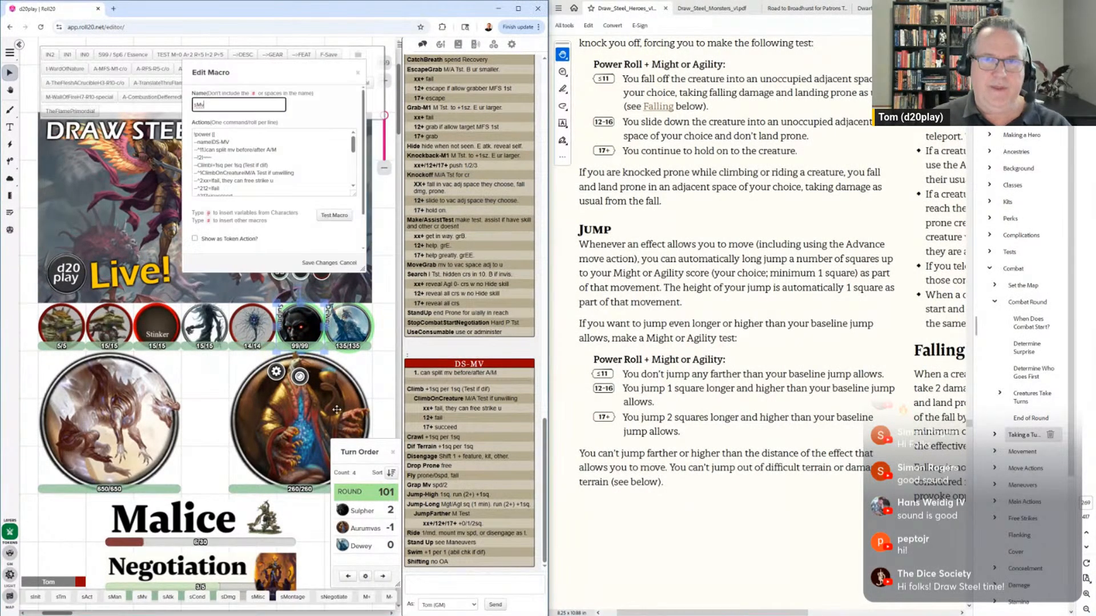
{"action": "scroll", "coordinate": [282, 173], "scroll_direction": "down", "scroll_amount": 5}
{"action": "scroll", "coordinate": [229, 172], "scroll_direction": "up", "scroll_amount": 1}
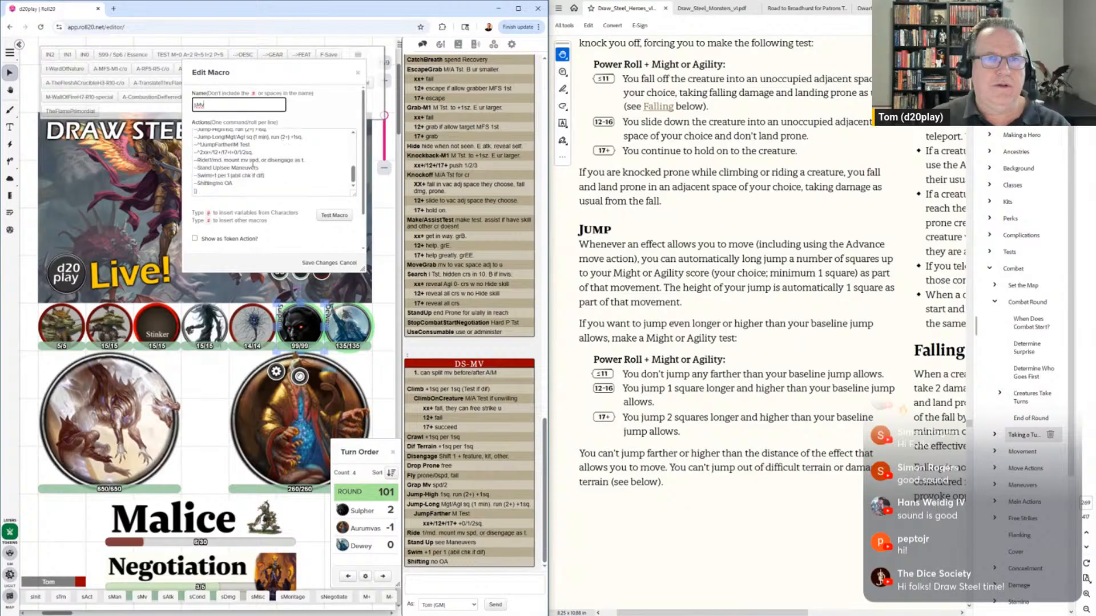
{"action": "left_click", "coordinate": [234, 171]}
{"action": "key", "text": "Delete"}
{"action": "key", "text": "Delete"}
{"action": "key", "text": "Delete"}
{"action": "key", "text": "Delete"}
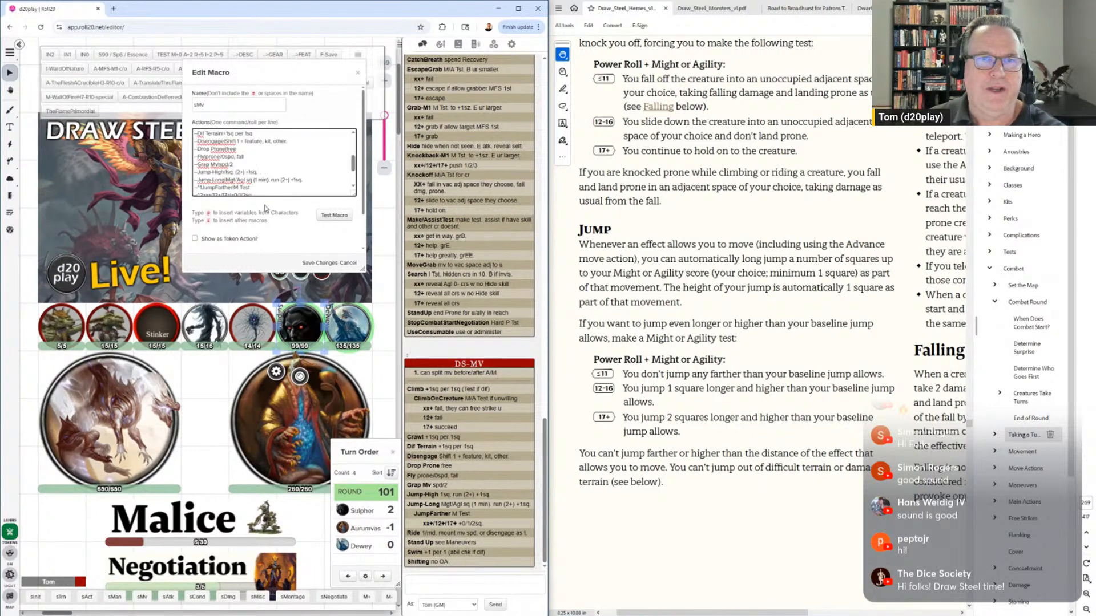
{"action": "key", "text": "Delete"}
{"action": "key", "text": "Delete"}
{"action": "key", "text": "Delete"}
{"action": "key", "text": "Delete"}
{"action": "key", "text": "Delete"}
{"action": "key", "text": "Delete"}
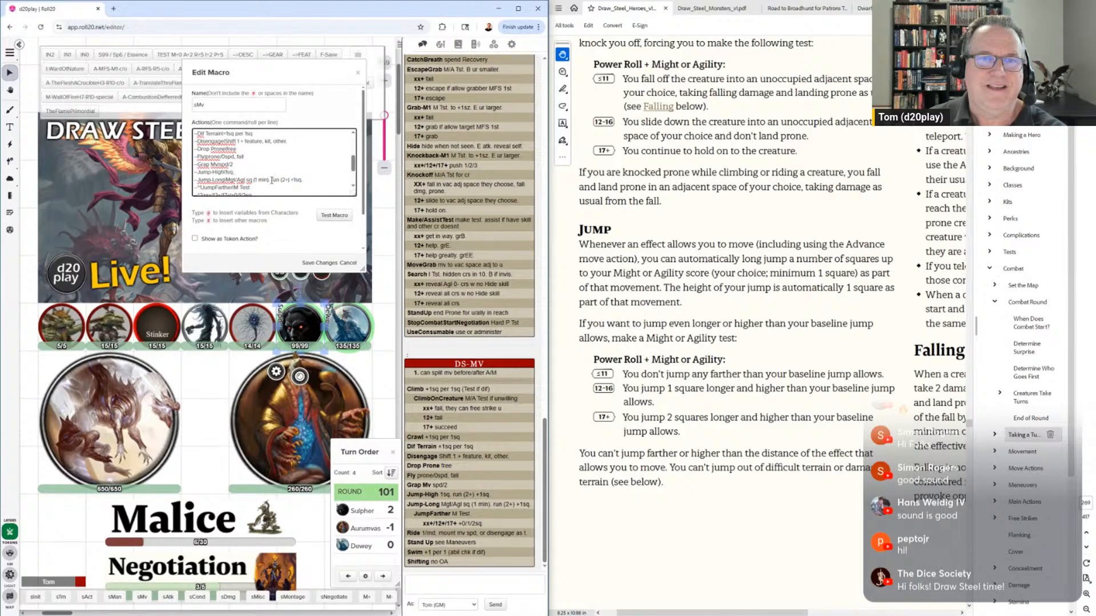
Remove the "run (2+) +1sq" bonus from the macro's Jump-Long line, keeping "Mgt/Agl sq (1 min)"
{"action": "left_click", "coordinate": [272, 180]}
{"action": "key", "text": "Delete"}
{"action": "key", "text": "Delete"}
{"action": "key", "text": "Delete"}
{"action": "key", "text": "Delete"}
{"action": "key", "text": "Delete"}
{"action": "key", "text": "Delete"}
{"action": "key", "text": "Delete"}
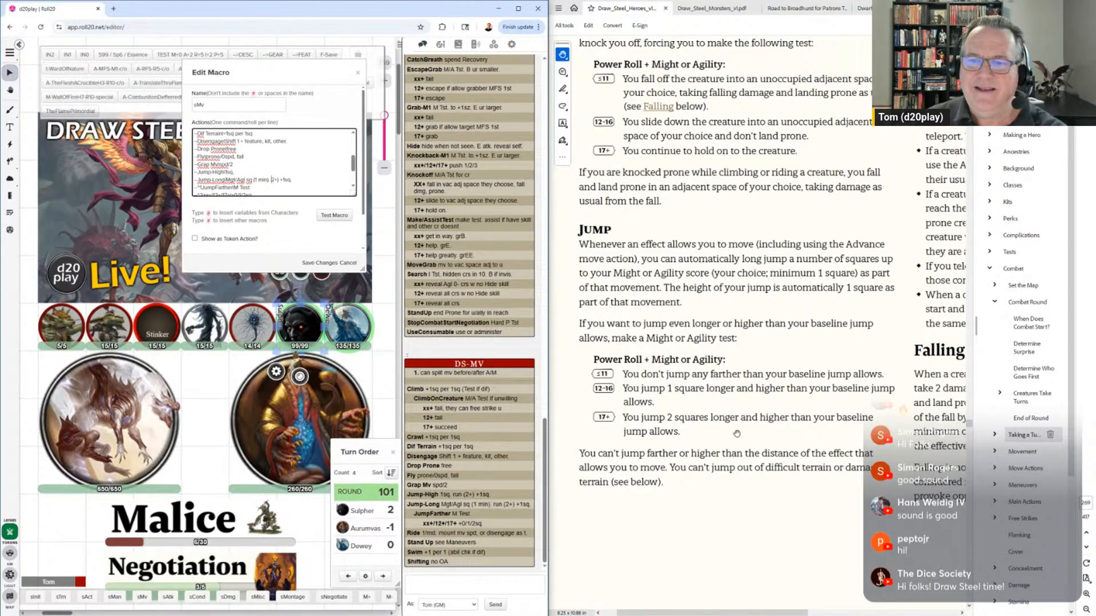
{"action": "key", "text": "Delete"}
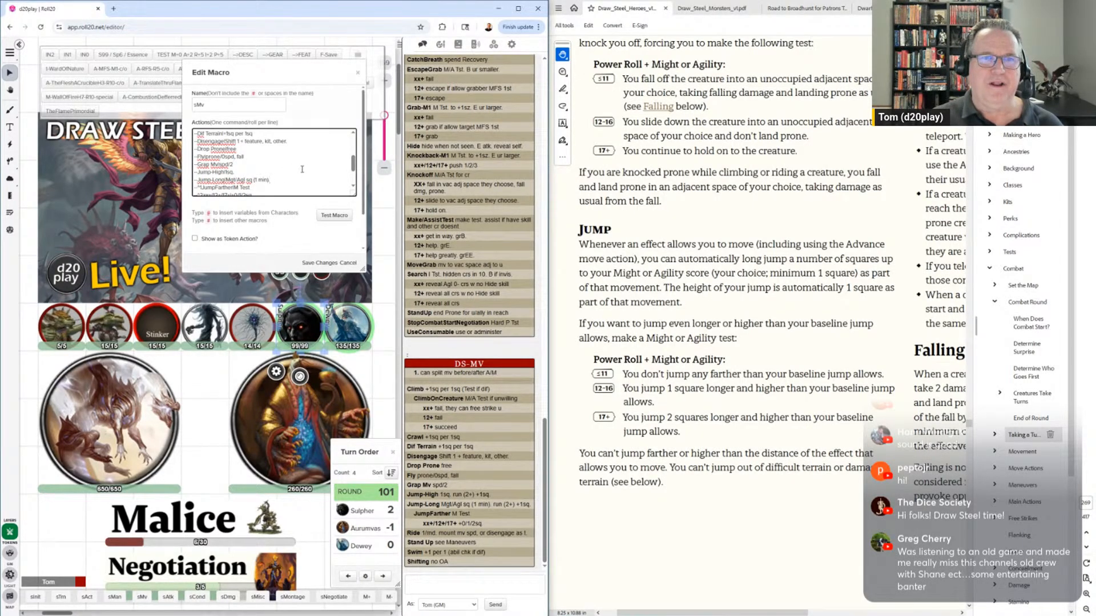
{"action": "scroll", "coordinate": [302, 170], "scroll_direction": "down", "scroll_amount": 2}
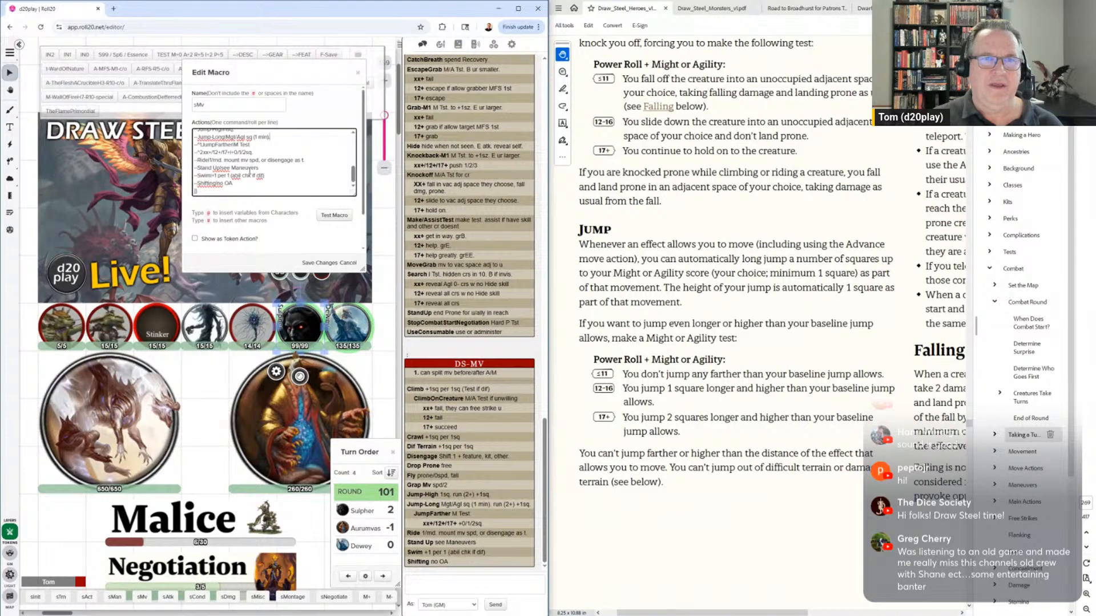
Save the sMv macro's changes and repost the DS-MV reference to check the jump entries
{"action": "left_click", "coordinate": [315, 264]}
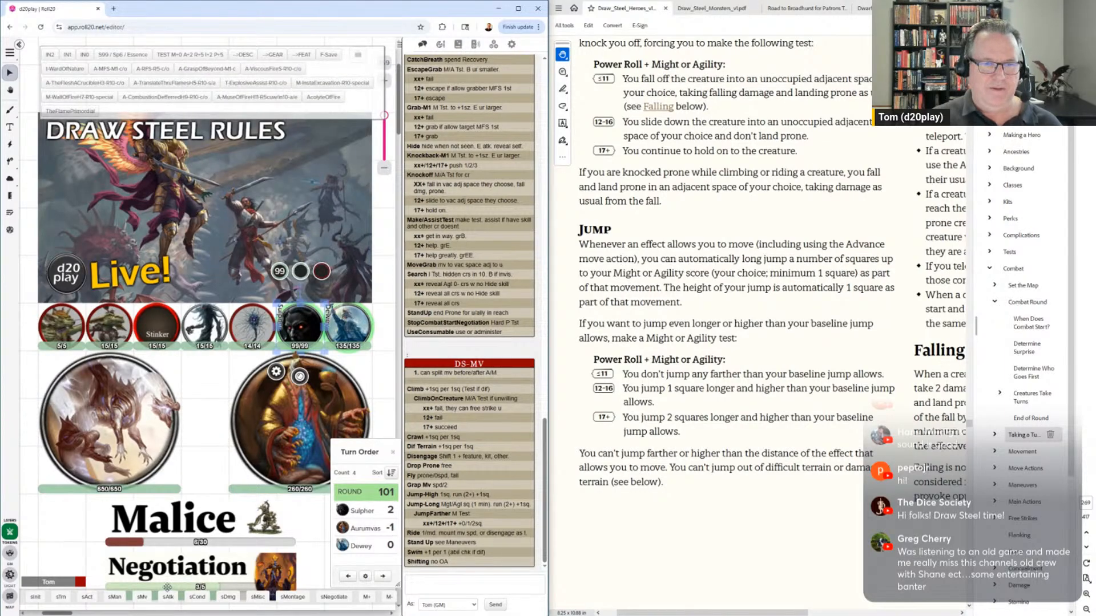
{"action": "left_click", "coordinate": [142, 597]}
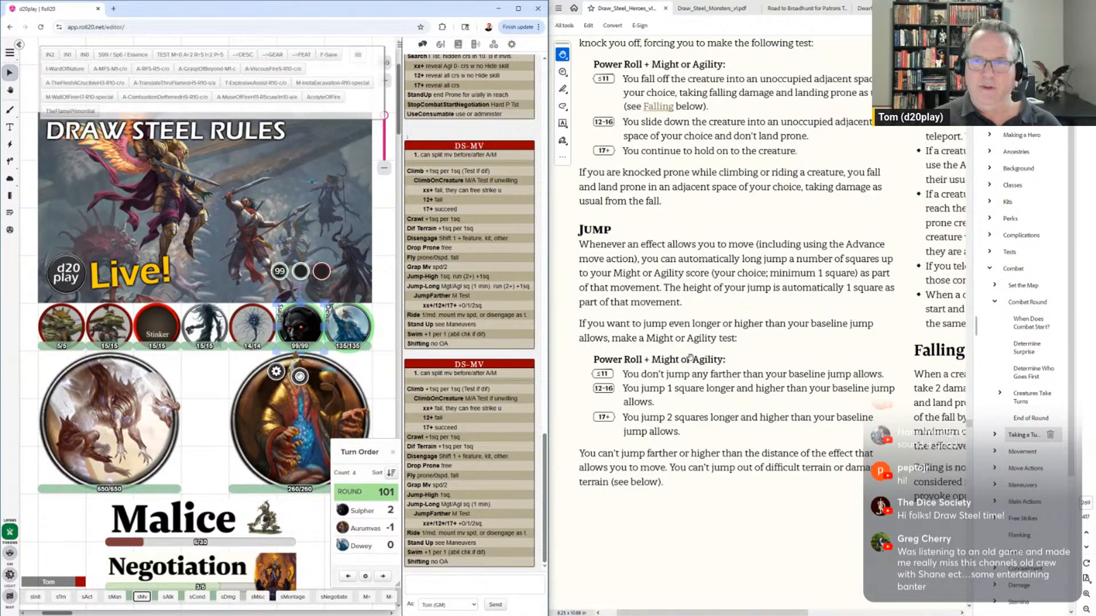
Read the rulebook's Fly, Hover, Teleport and Falling rules, and post the DS-MISC reference for comparison
{"action": "left_click_drag", "start_coordinate": [808, 239], "coordinate": [605, 491]}
{"action": "left_click_drag", "start_coordinate": [783, 228], "coordinate": [690, 350]}
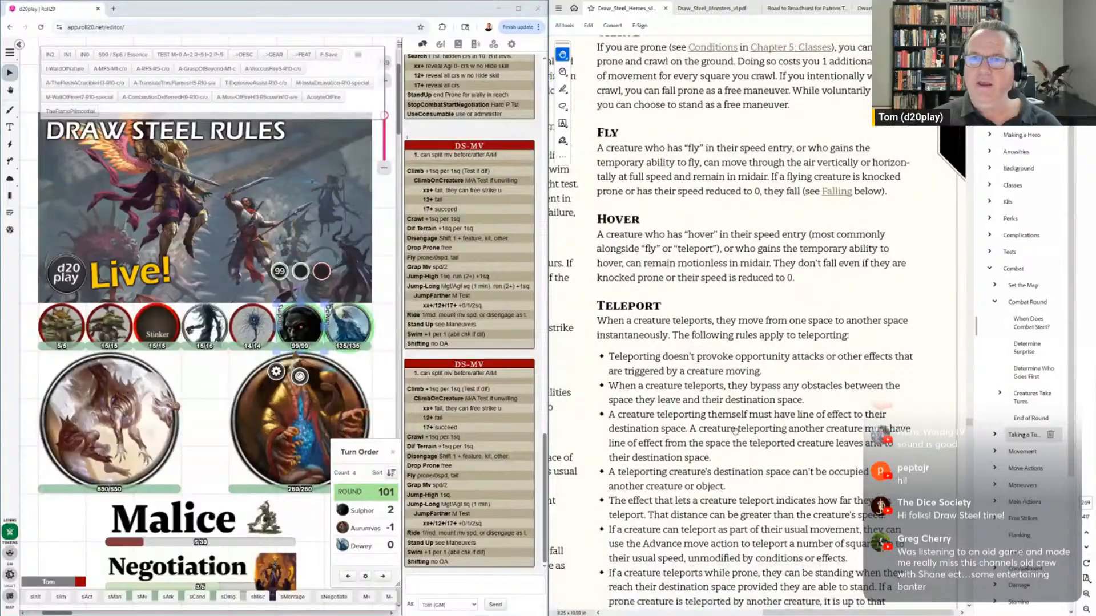
{"action": "left_click_drag", "start_coordinate": [746, 465], "coordinate": [746, 308]}
{"action": "left_click_drag", "start_coordinate": [788, 472], "coordinate": [782, 249]}
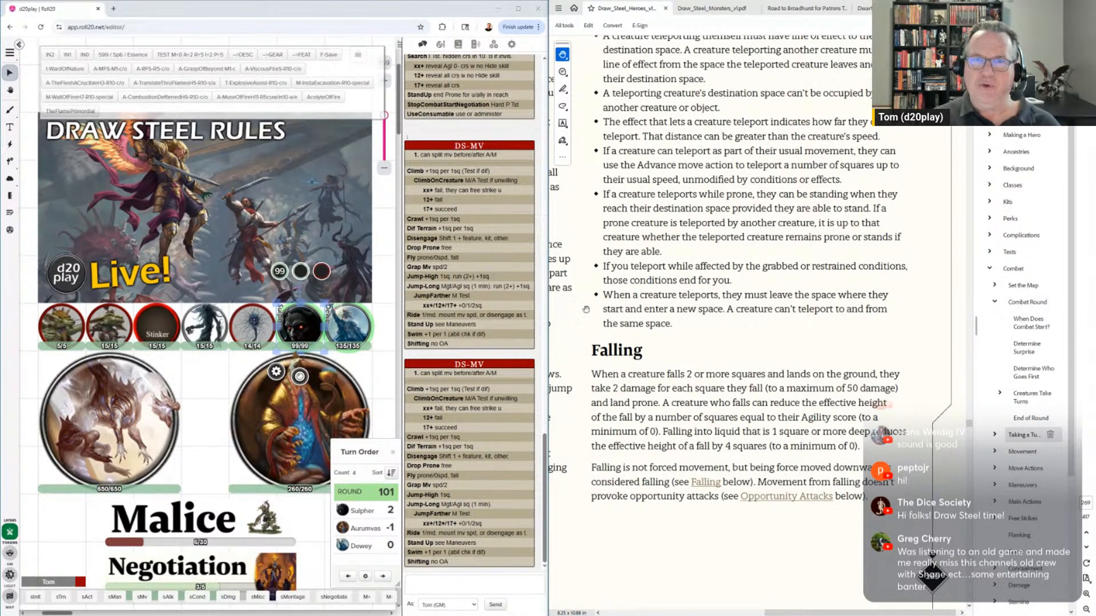
{"action": "left_click_drag", "start_coordinate": [703, 368], "coordinate": [697, 356]}
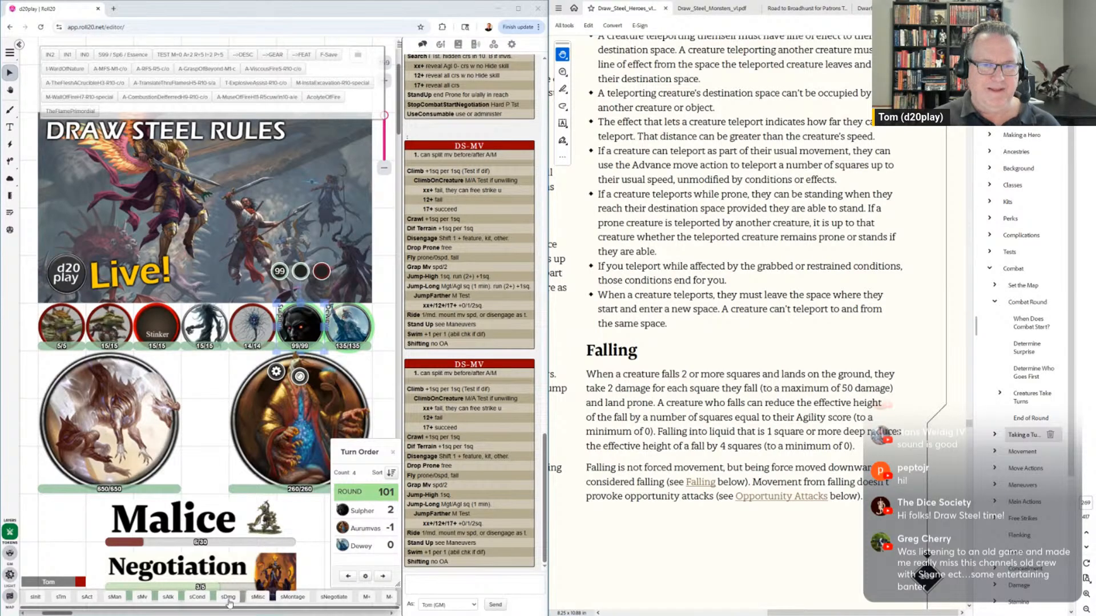
{"action": "left_click", "coordinate": [260, 598]}
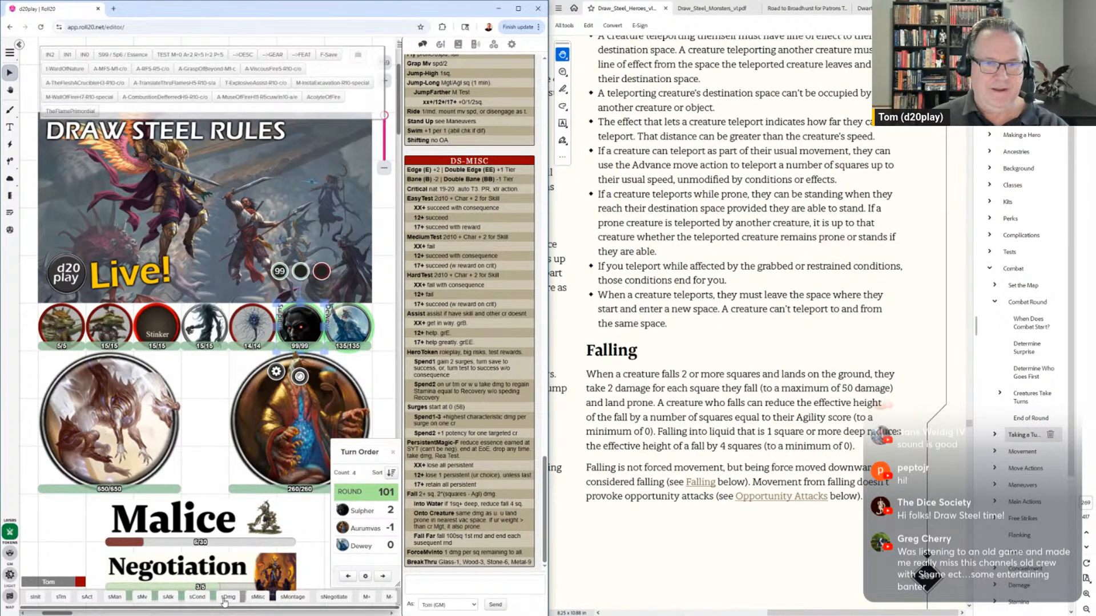
Add "(50max)" after "dmg" on the sMisc macro's Fall line, save it and repost the DS-MISC reference
{"action": "right_click", "coordinate": [255, 602]}
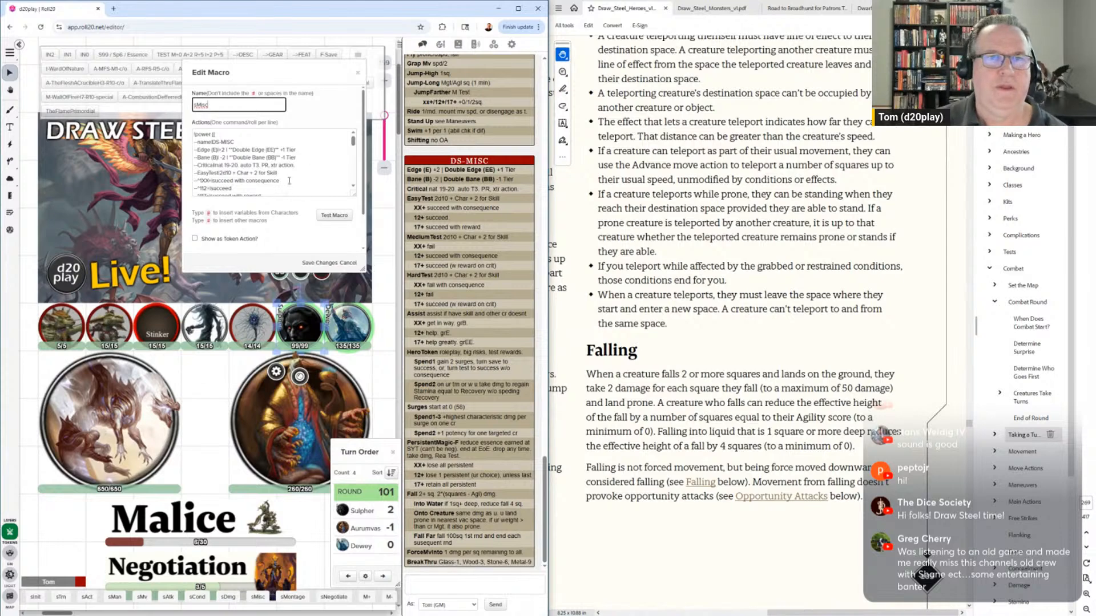
{"action": "scroll", "coordinate": [291, 183], "scroll_direction": "down", "scroll_amount": 3}
{"action": "scroll", "coordinate": [291, 182], "scroll_direction": "down", "scroll_amount": 6}
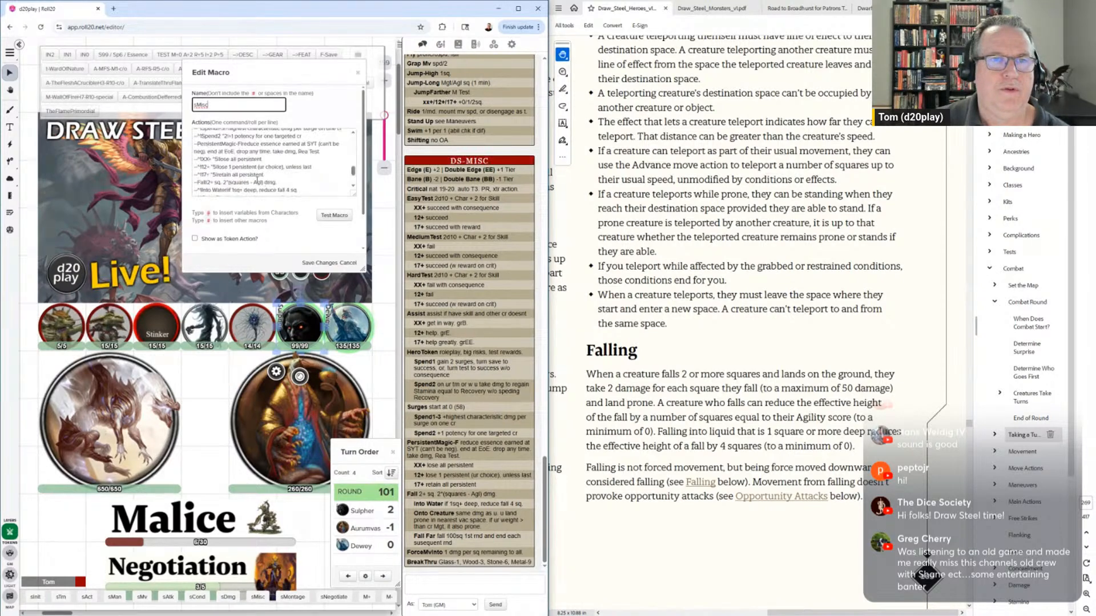
{"action": "scroll", "coordinate": [249, 179], "scroll_direction": "down", "scroll_amount": 3}
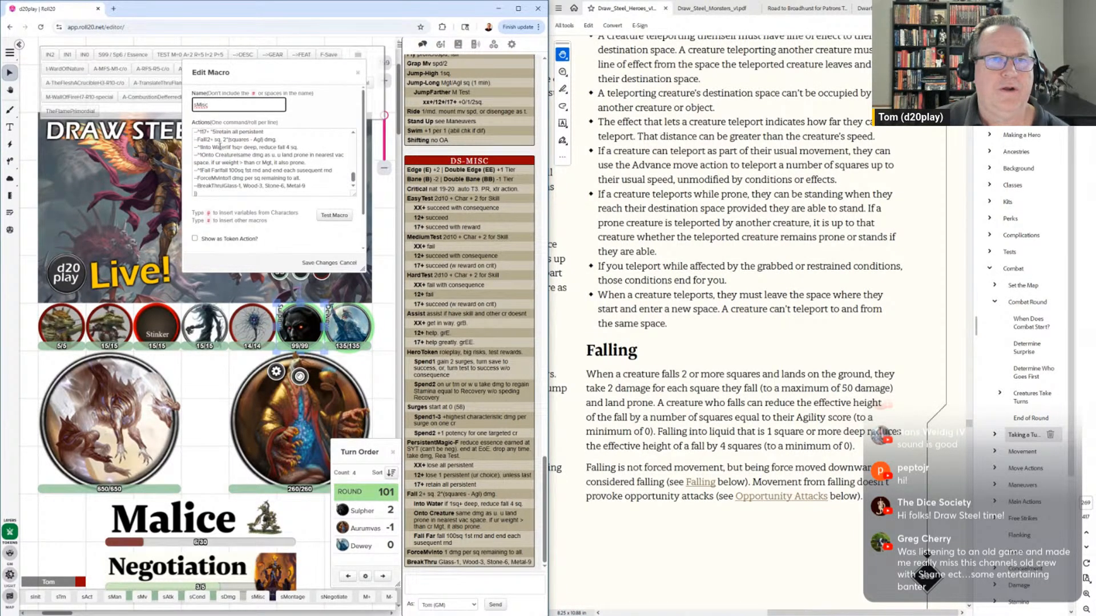
{"action": "left_click", "coordinate": [285, 150]}
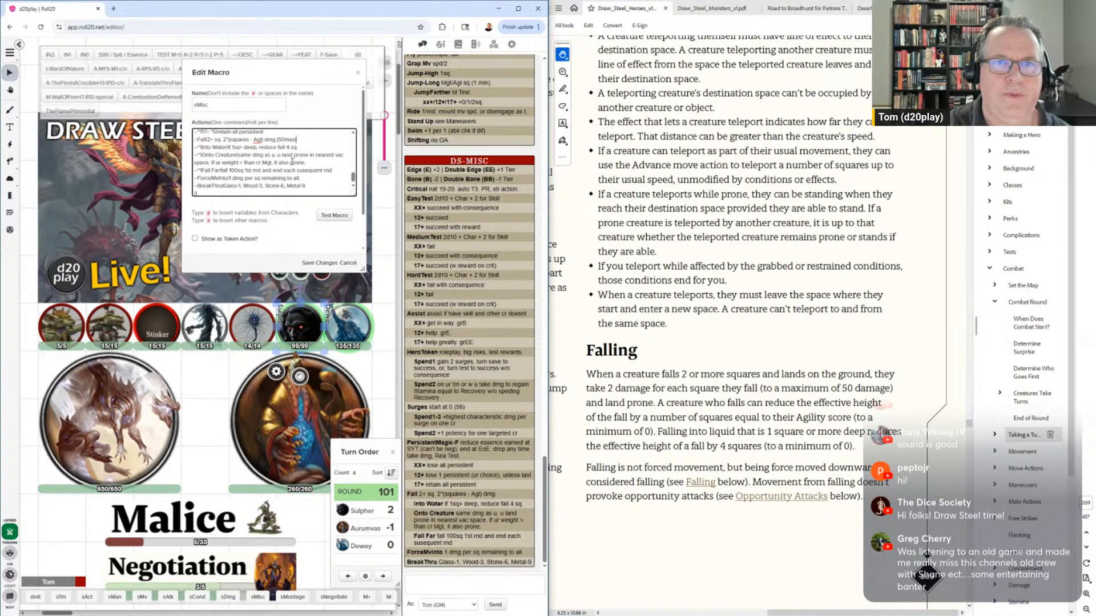
{"action": "left_click", "coordinate": [319, 263]}
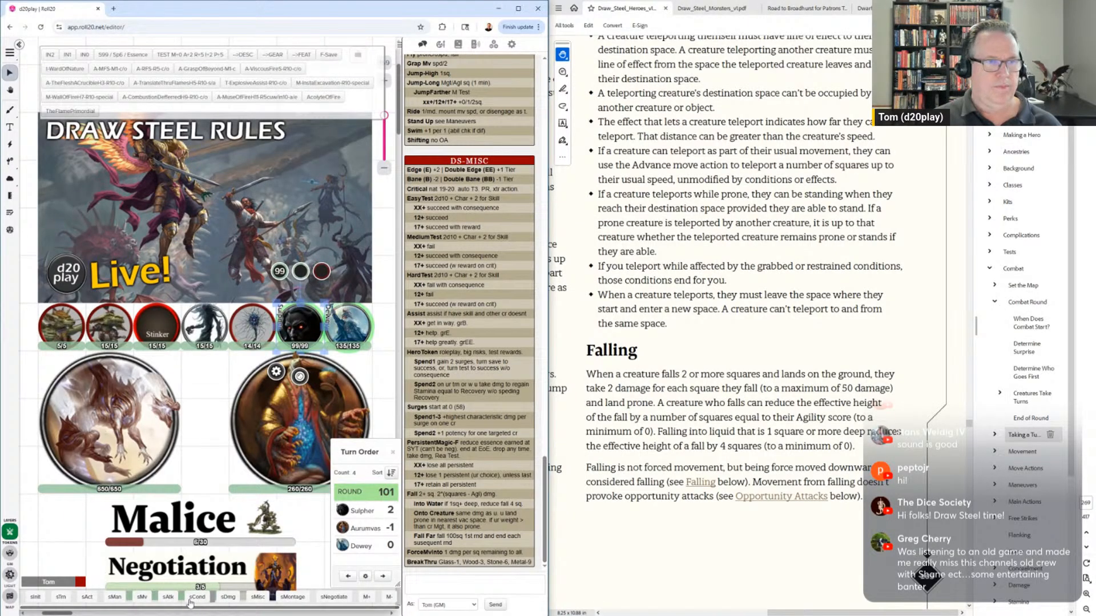
{"action": "left_click", "coordinate": [258, 598]}
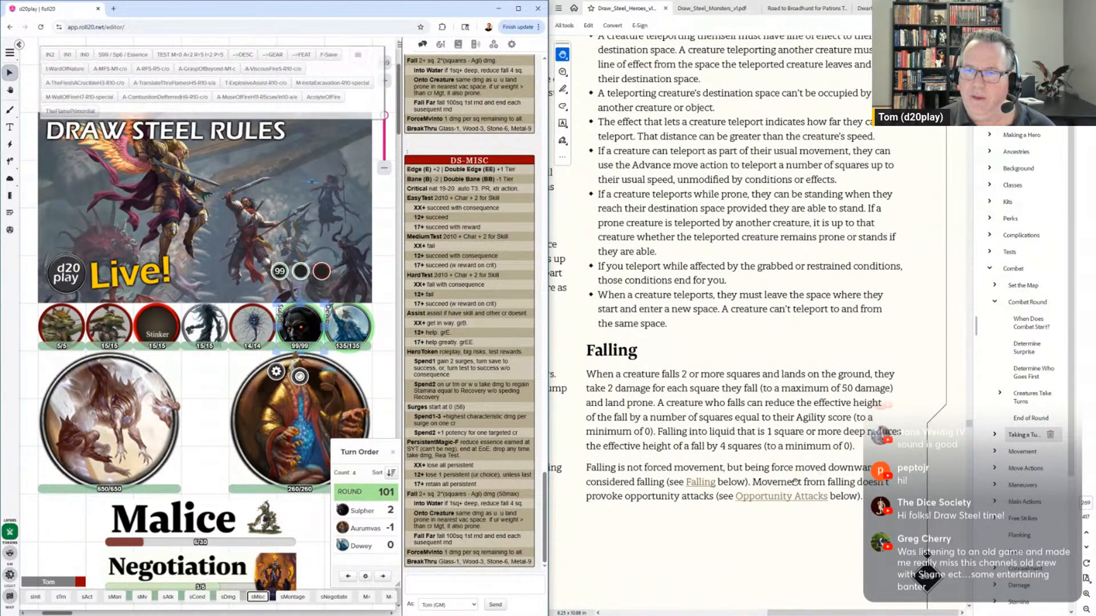
Compare the rulebook's Falling Onto Another Creature, Falling Far and terrain rules with the DS-MISC and DS-MV references
{"action": "scroll", "coordinate": [802, 383], "scroll_direction": "down", "scroll_amount": 2}
{"action": "scroll", "coordinate": [802, 383], "scroll_direction": "up", "scroll_amount": 2}
{"action": "scroll", "coordinate": [716, 437], "scroll_direction": "left", "scroll_amount": 5}
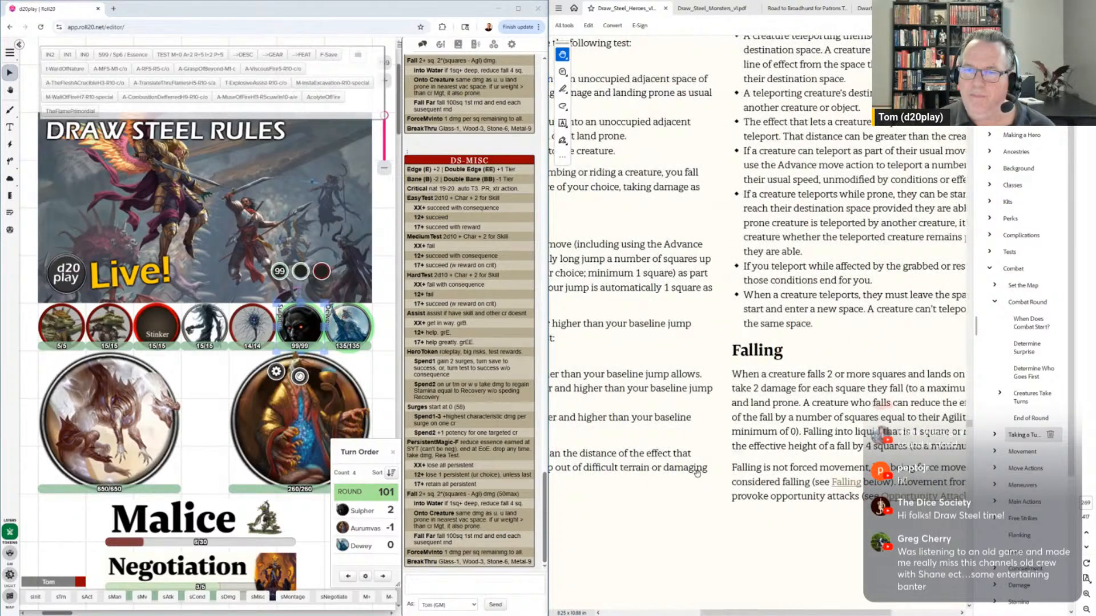
{"action": "scroll", "coordinate": [696, 473], "scroll_direction": "down", "scroll_amount": 2}
{"action": "scroll", "coordinate": [687, 475], "scroll_direction": "left", "scroll_amount": 6}
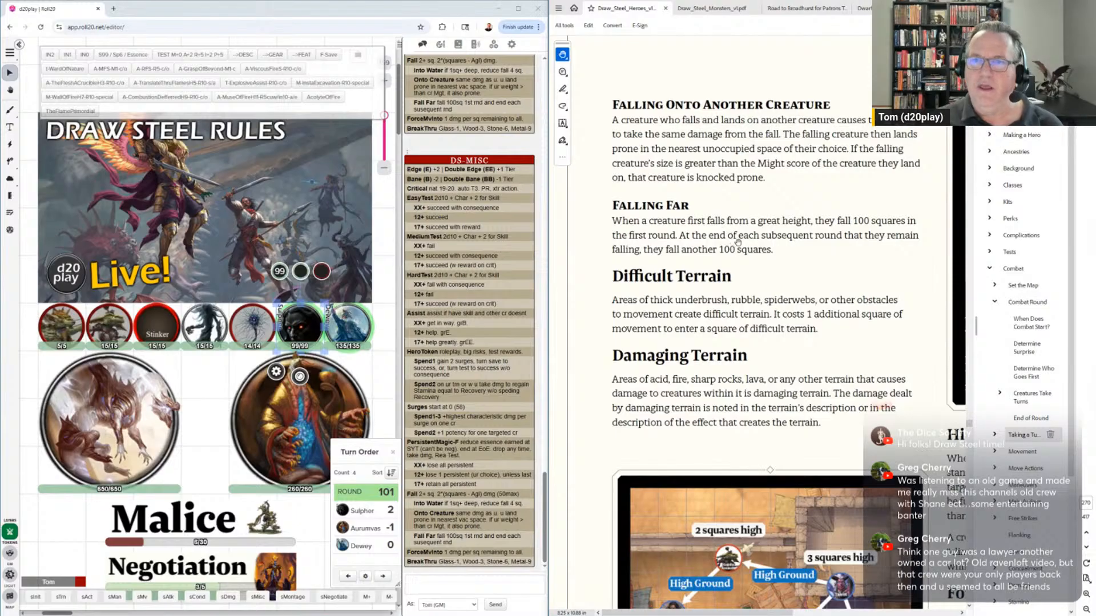
{"action": "scroll", "coordinate": [721, 333], "scroll_direction": "down", "scroll_amount": 5}
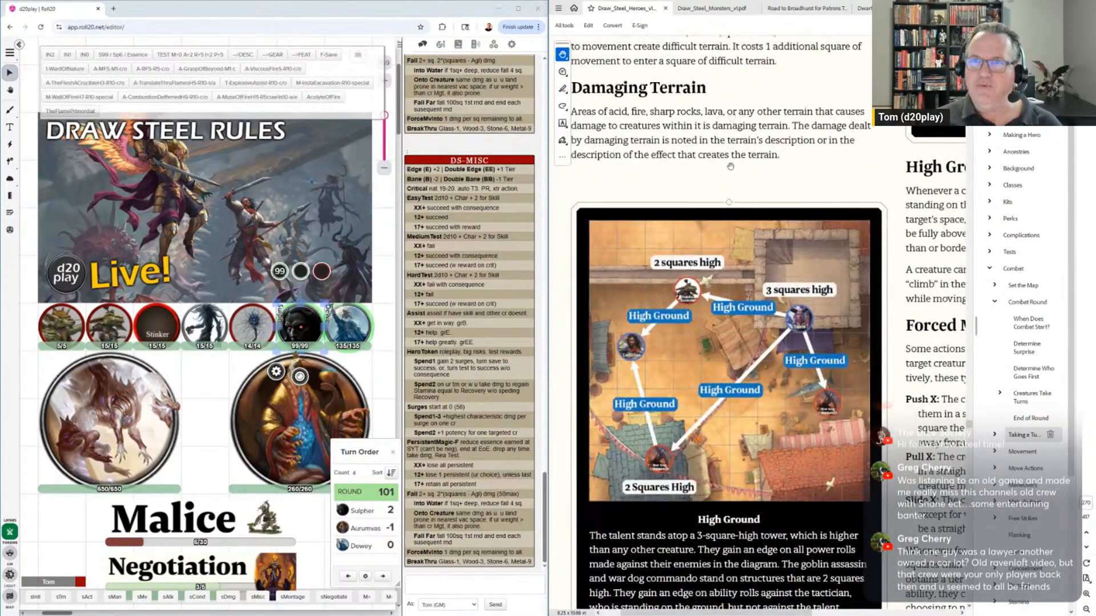
{"action": "scroll", "coordinate": [819, 278], "scroll_direction": "down", "scroll_amount": 3}
{"action": "scroll", "coordinate": [819, 278], "scroll_direction": "up", "scroll_amount": 3}
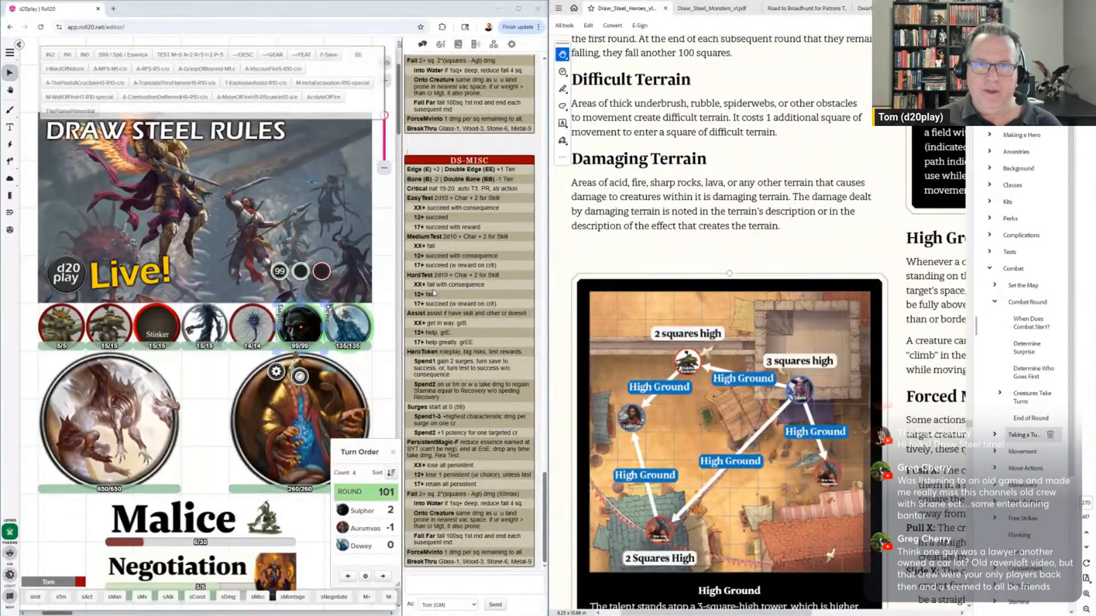
{"action": "scroll", "coordinate": [451, 280], "scroll_direction": "down", "scroll_amount": 4}
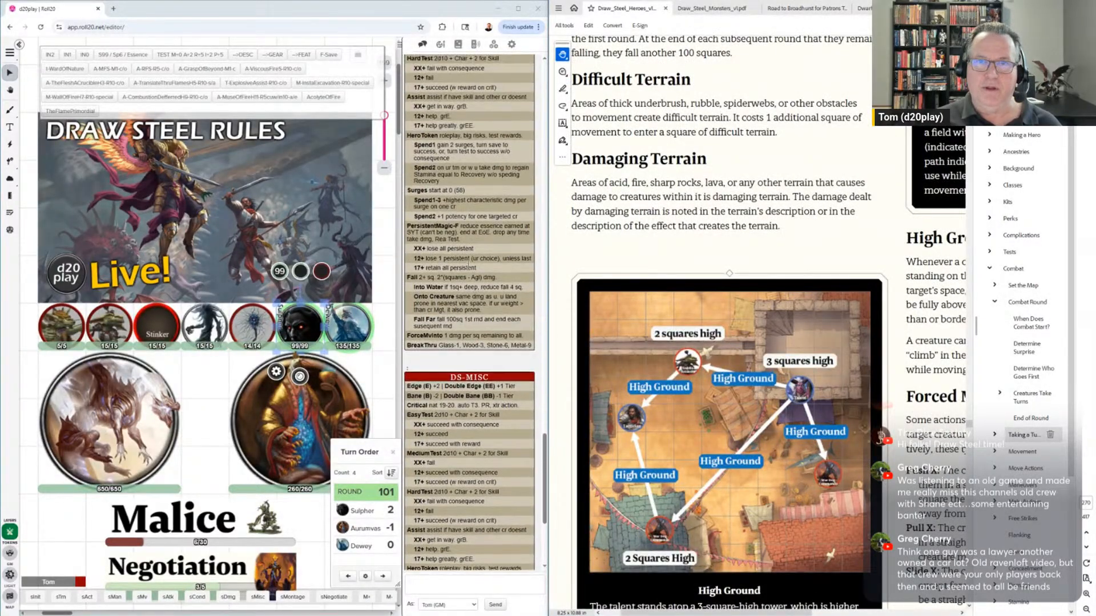
{"action": "scroll", "coordinate": [469, 267], "scroll_direction": "up", "scroll_amount": 5}
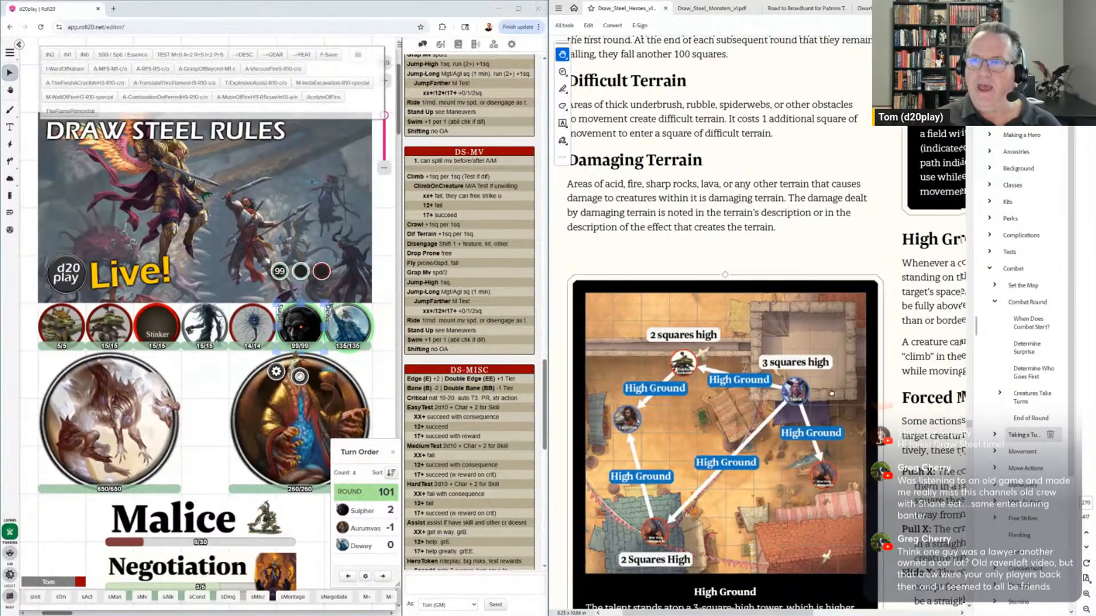
Examine the rulebook's High Ground rules and diagram and the Forced Movement definitions of push, pull and slide
{"action": "scroll", "coordinate": [655, 294], "scroll_direction": "right", "scroll_amount": 5}
{"action": "scroll", "coordinate": [656, 294], "scroll_direction": "up", "scroll_amount": 4}
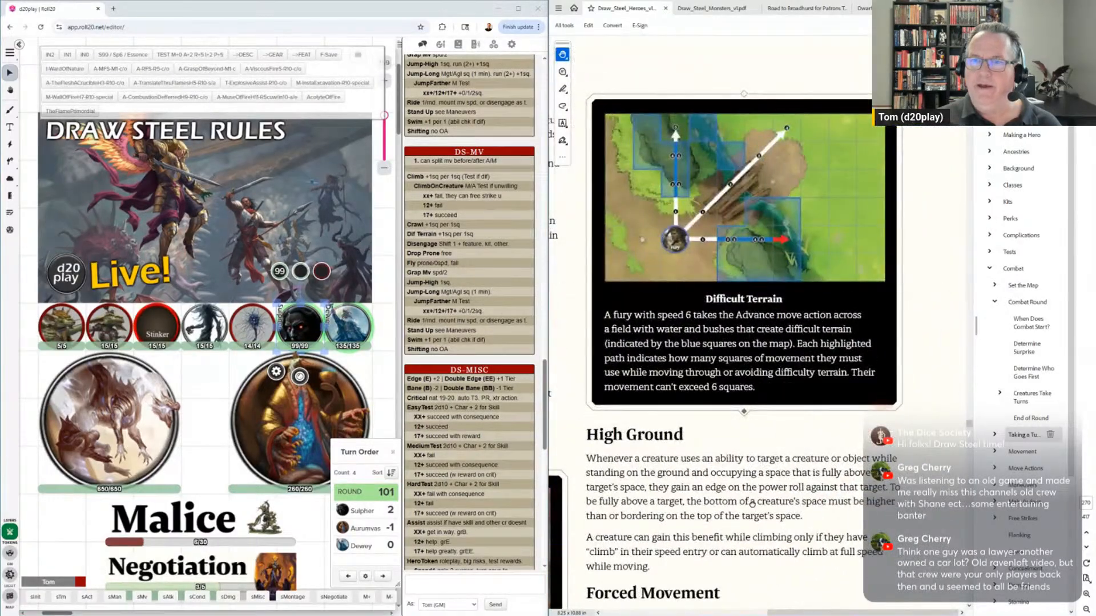
{"action": "scroll", "coordinate": [749, 501], "scroll_direction": "down", "scroll_amount": 4}
{"action": "scroll", "coordinate": [680, 346], "scroll_direction": "down", "scroll_amount": 3}
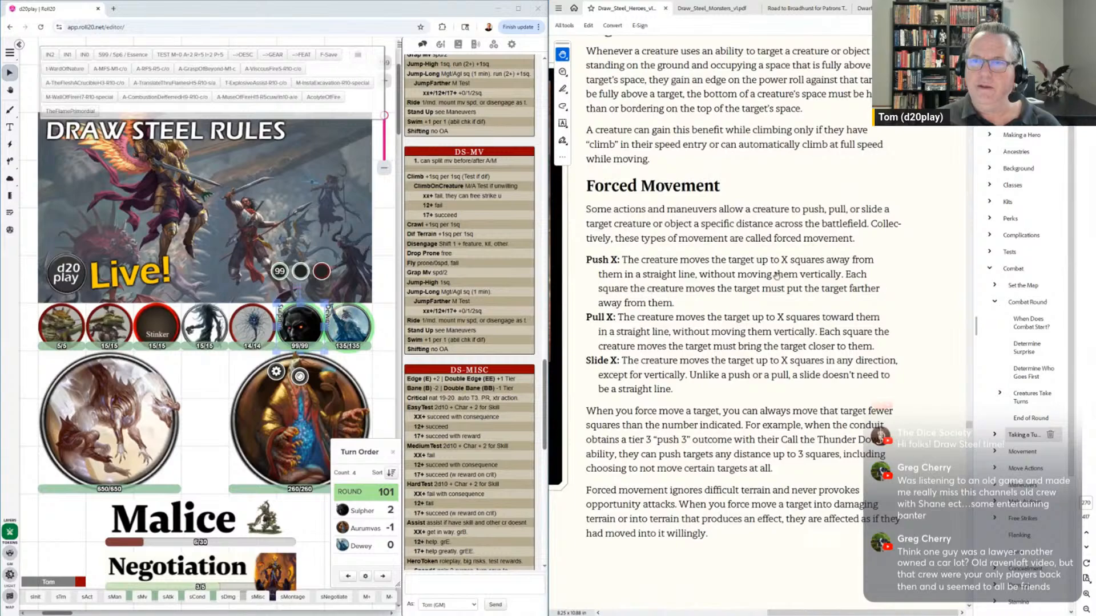
{"action": "scroll", "coordinate": [773, 281], "scroll_direction": "down", "scroll_amount": 1}
{"action": "scroll", "coordinate": [820, 261], "scroll_direction": "left", "scroll_amount": 4}
{"action": "scroll", "coordinate": [820, 262], "scroll_direction": "left", "scroll_amount": 3}
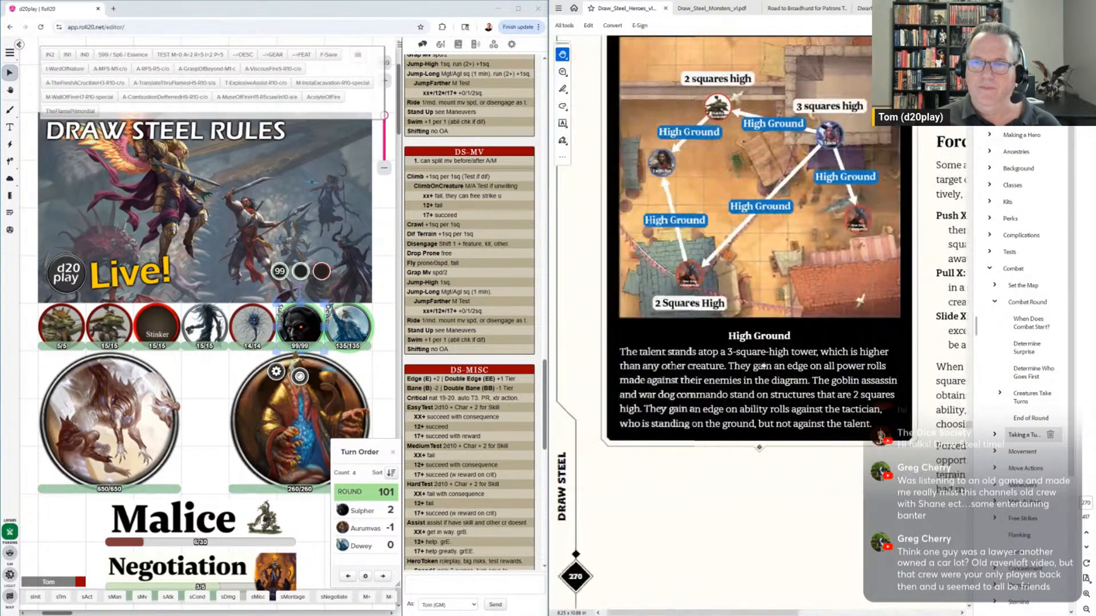
{"action": "scroll", "coordinate": [810, 366], "scroll_direction": "down", "scroll_amount": 1}
{"action": "scroll", "coordinate": [758, 361], "scroll_direction": "down", "scroll_amount": 1}
{"action": "scroll", "coordinate": [757, 361], "scroll_direction": "down", "scroll_amount": 5}
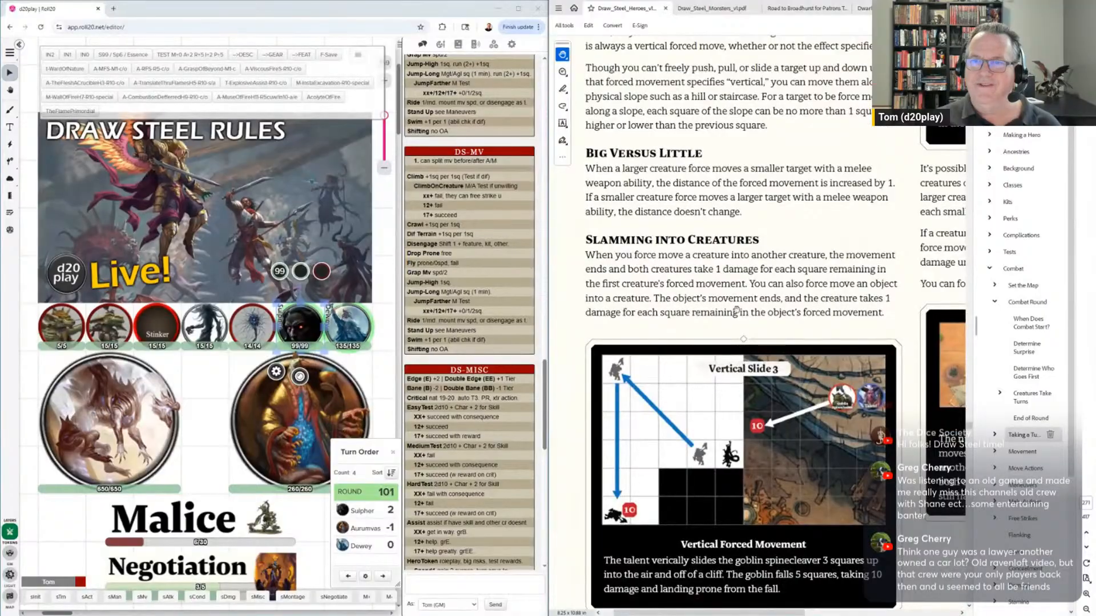
Examine the Slamming Into Creatures rules together with the Forced Movement and Slamming Into Creatures diagrams
{"action": "scroll", "coordinate": [742, 339], "scroll_direction": "down", "scroll_amount": 1}
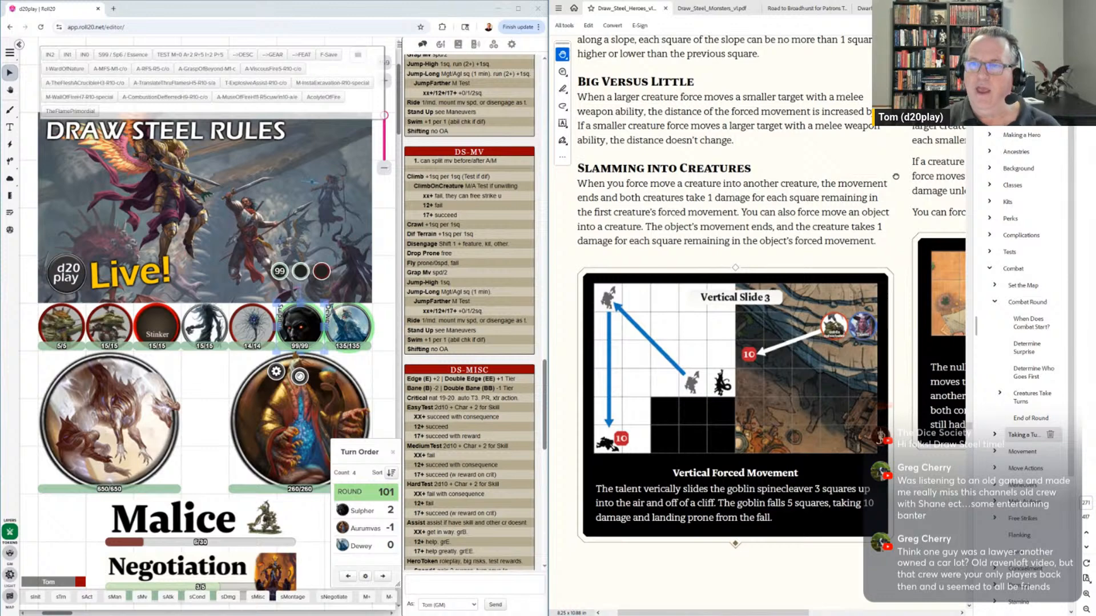
{"action": "left_click_drag", "start_coordinate": [896, 176], "coordinate": [619, 249]}
{"action": "scroll", "coordinate": [805, 151], "scroll_direction": "up", "scroll_amount": 6}
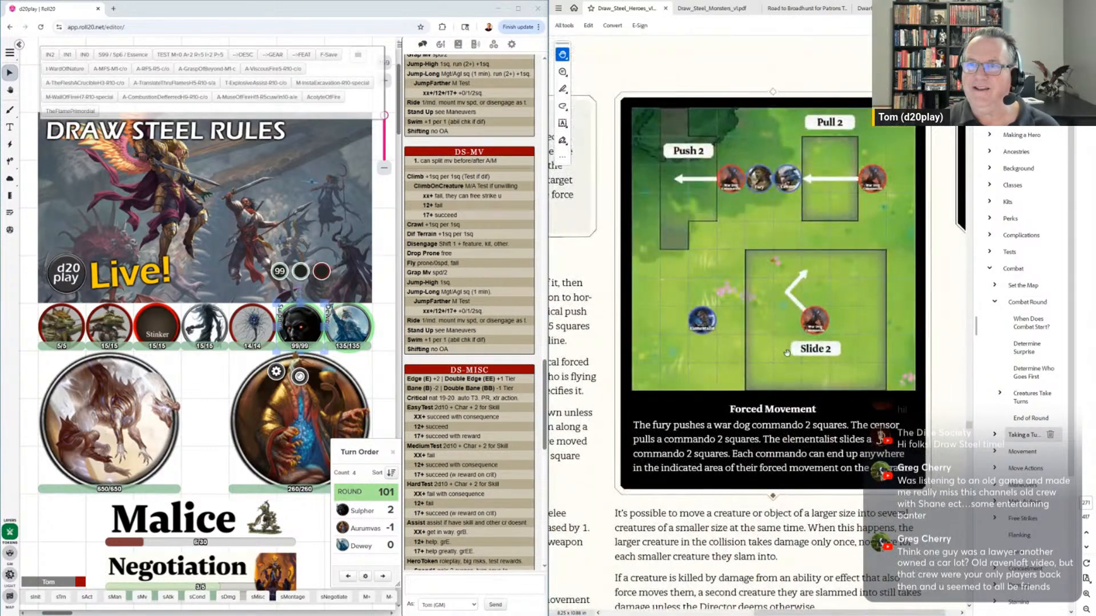
{"action": "scroll", "coordinate": [810, 390], "scroll_direction": "down", "scroll_amount": 4}
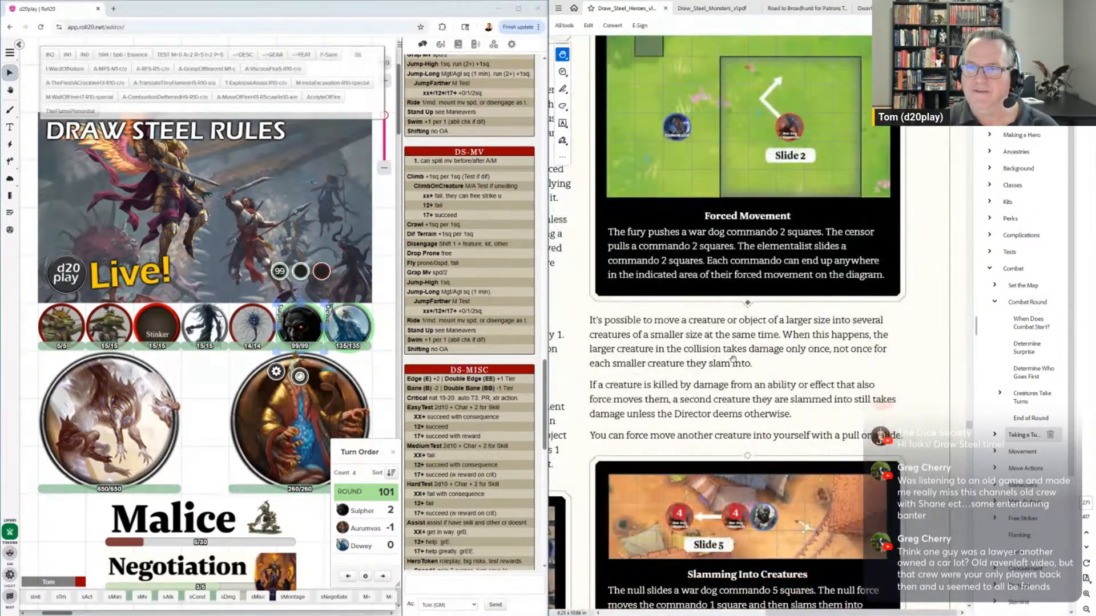
{"action": "scroll", "coordinate": [720, 393], "scroll_direction": "down", "scroll_amount": 2}
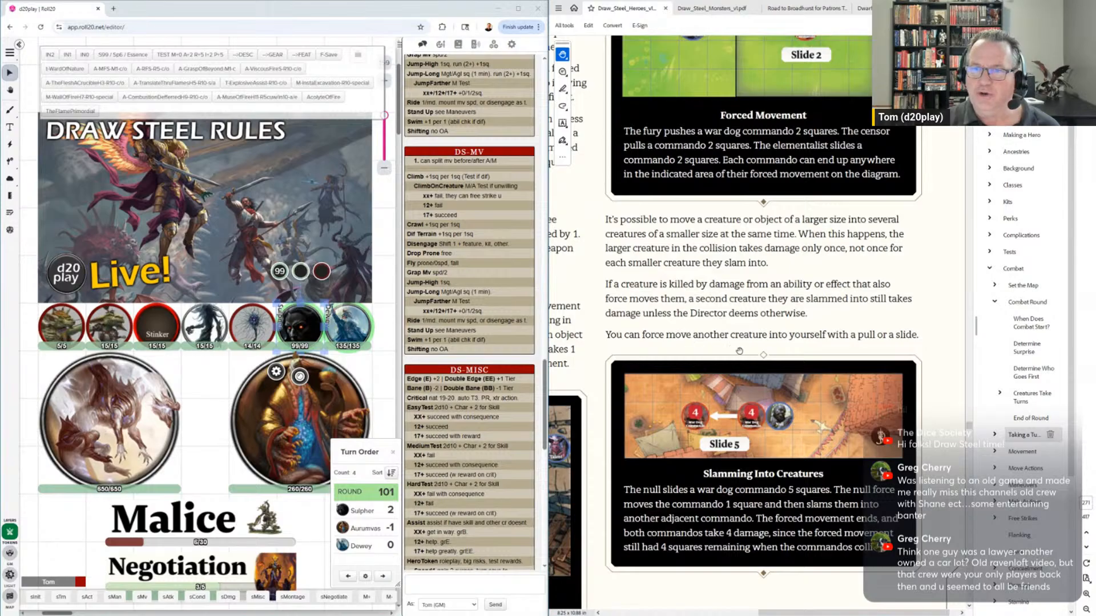
{"action": "scroll", "coordinate": [804, 279], "scroll_direction": "down", "scroll_amount": 3}
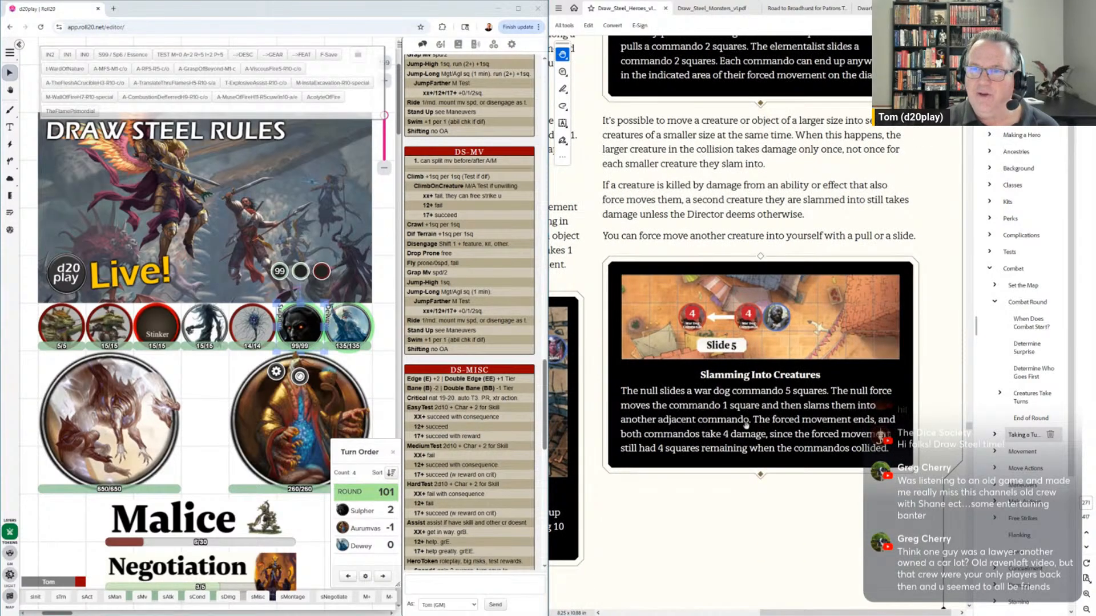
{"action": "scroll", "coordinate": [746, 428], "scroll_direction": "up", "scroll_amount": 7}
{"action": "scroll", "coordinate": [717, 454], "scroll_direction": "down", "scroll_amount": 9}
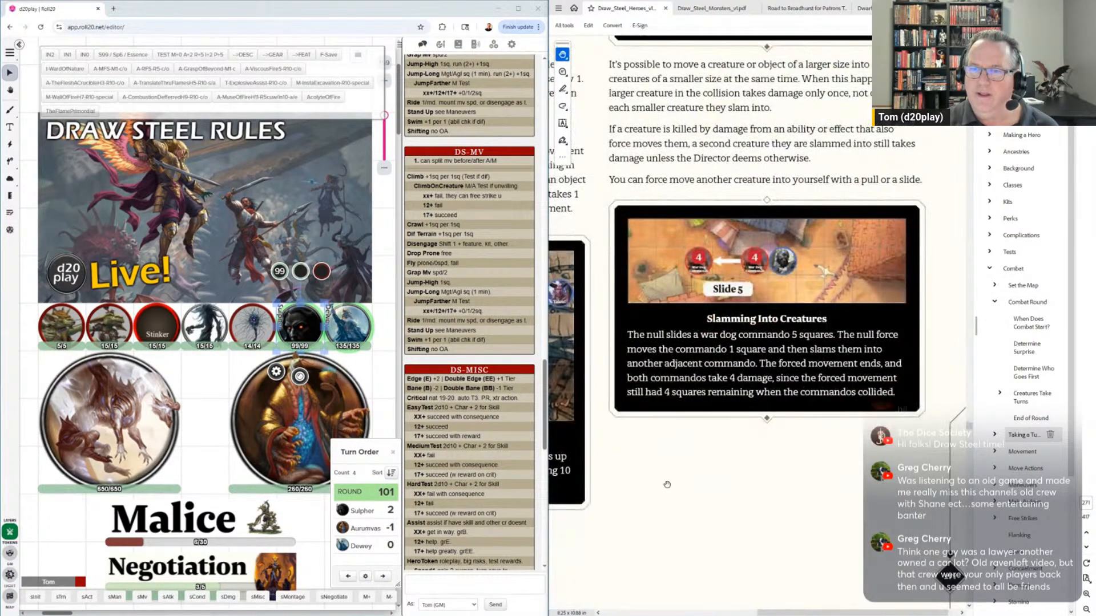
Compare the Slamming Into Objects and Hurling Through Objects rules with the ForceMvInto and BreakThru entries of DS-MISC
{"action": "scroll", "coordinate": [667, 485], "scroll_direction": "down", "scroll_amount": 10}
{"action": "scroll", "coordinate": [760, 409], "scroll_direction": "left", "scroll_amount": 4}
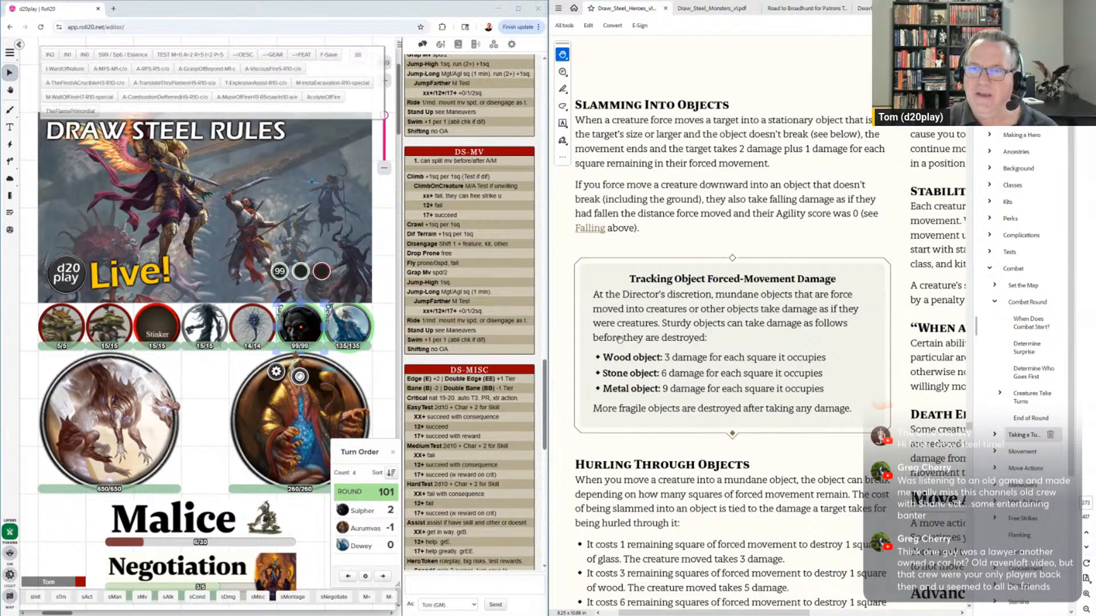
{"action": "scroll", "coordinate": [713, 377], "scroll_direction": "down", "scroll_amount": 5}
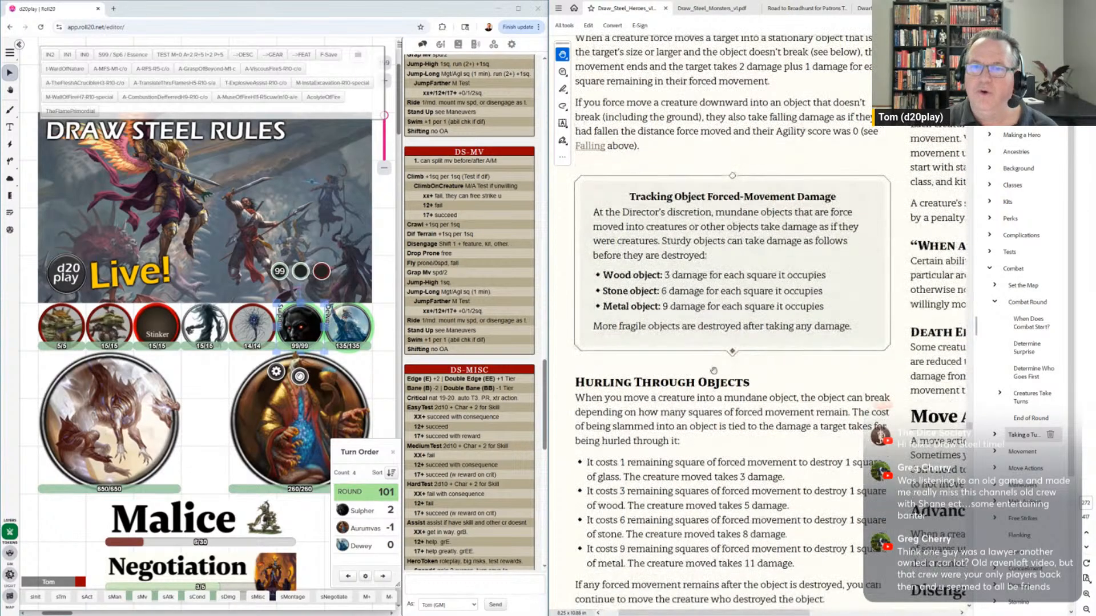
{"action": "scroll", "coordinate": [640, 292], "scroll_direction": "down", "scroll_amount": 1}
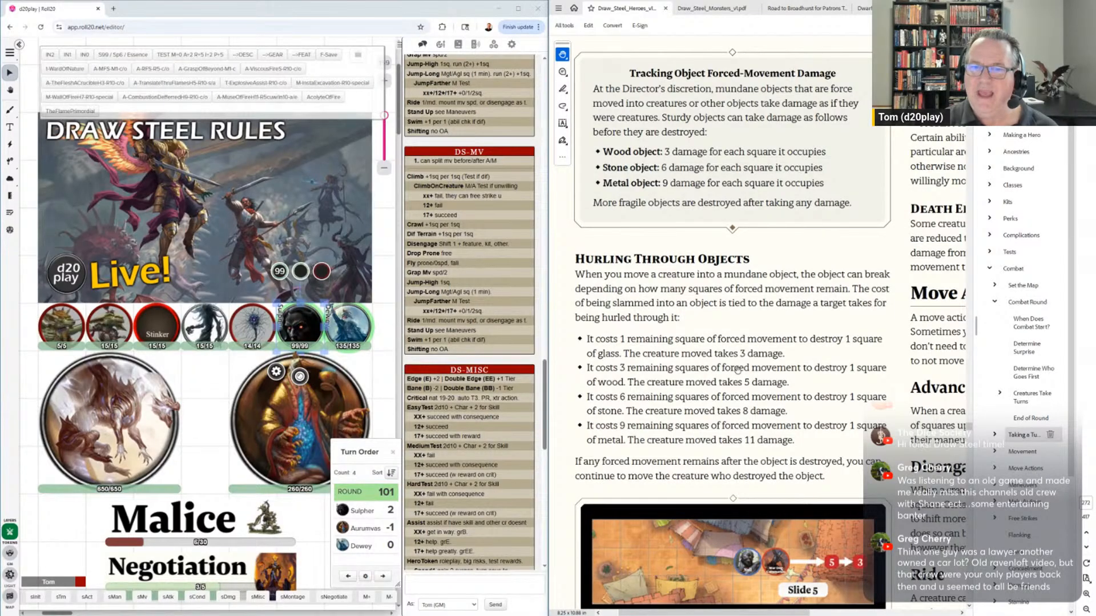
{"action": "scroll", "coordinate": [469, 362], "scroll_direction": "down", "scroll_amount": 3}
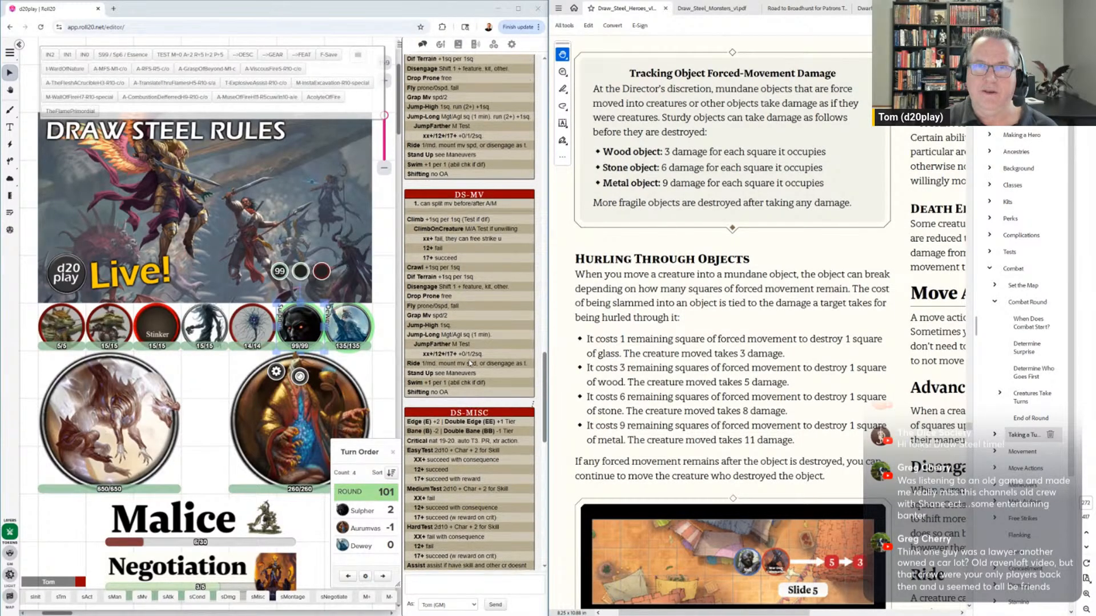
{"action": "scroll", "coordinate": [472, 361], "scroll_direction": "down", "scroll_amount": 1}
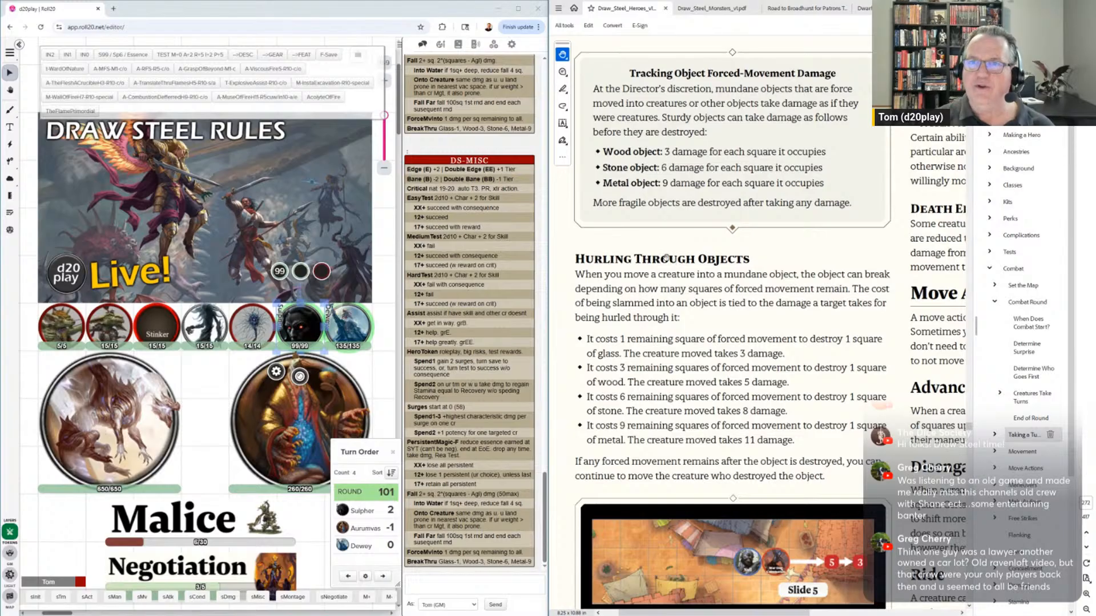
{"action": "scroll", "coordinate": [685, 250], "scroll_direction": "up", "scroll_amount": 3}
{"action": "scroll", "coordinate": [704, 249], "scroll_direction": "up", "scroll_amount": 1}
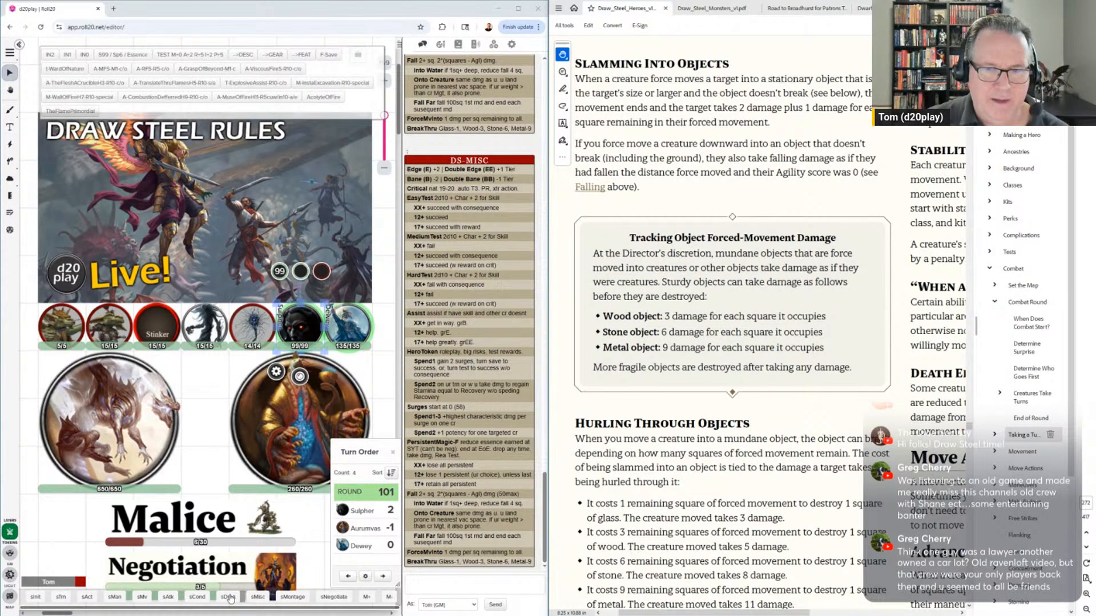
Edit the sMisc macro and rename its ForceMvInto entry to ForceMvCr
{"action": "left_click", "coordinate": [256, 597]}
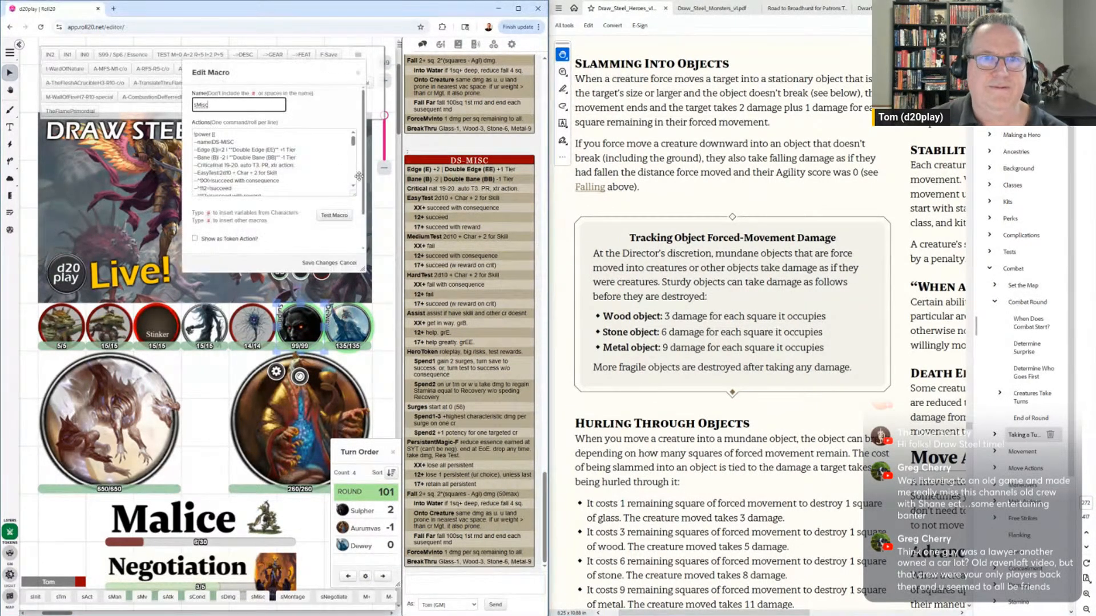
{"action": "scroll", "coordinate": [261, 165], "scroll_direction": "down", "scroll_amount": 5}
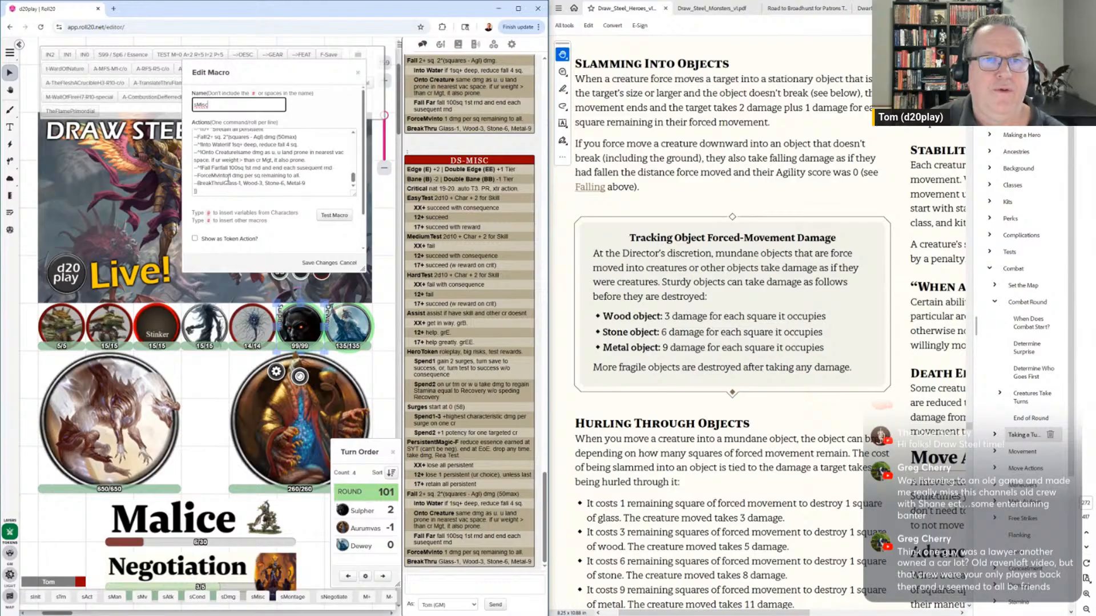
{"action": "left_click", "coordinate": [220, 175]}
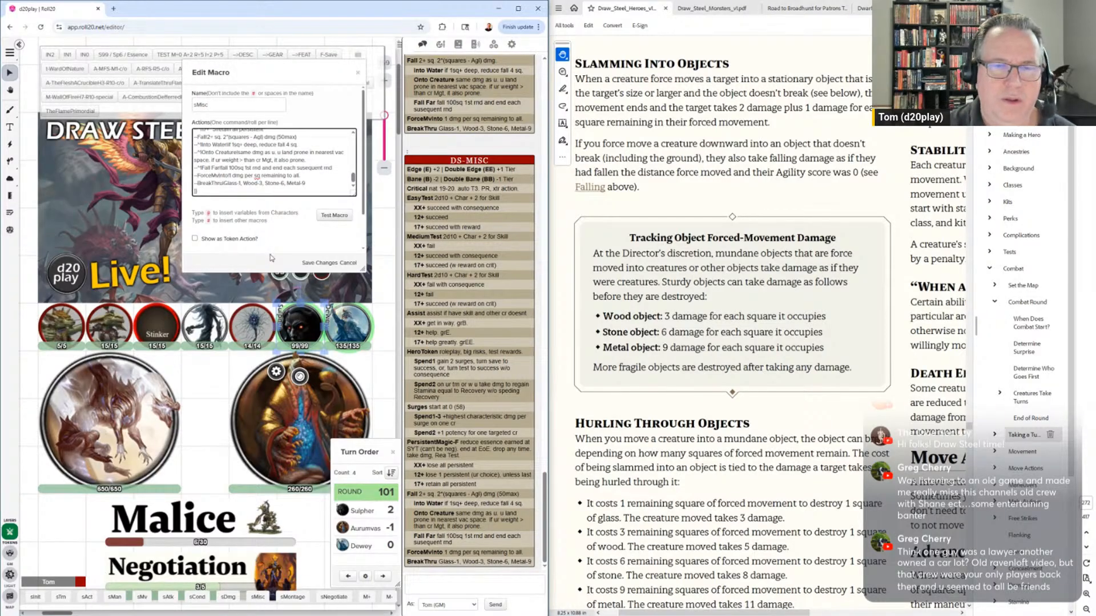
{"action": "key", "text": "Delete"}
{"action": "key", "text": "Delete"}
{"action": "key", "text": "Delete"}
{"action": "key", "text": "Delete"}
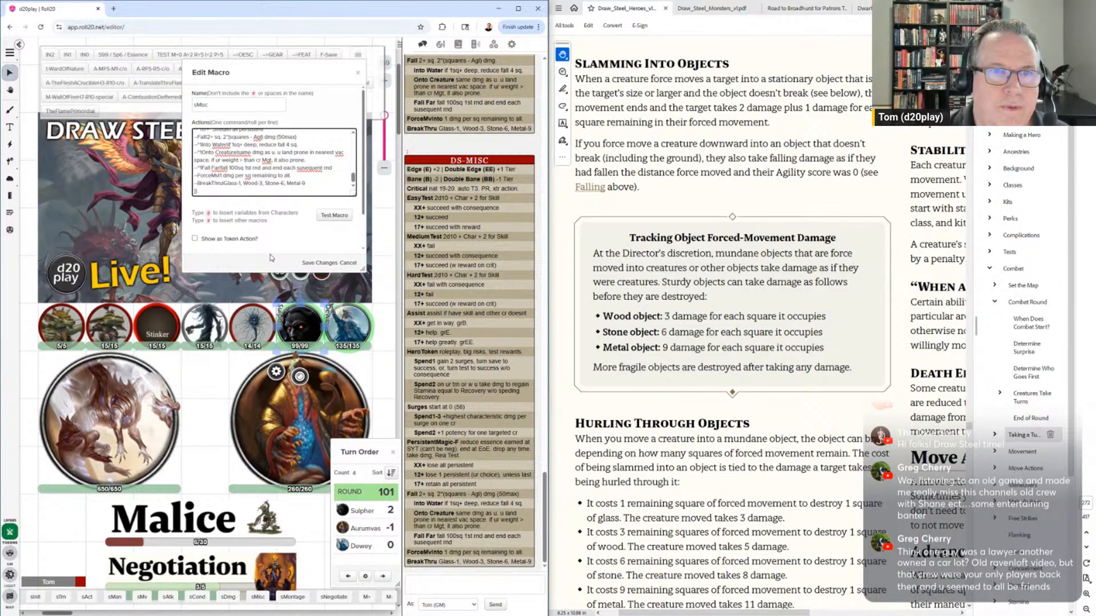
{"action": "type", "text": "Into"}
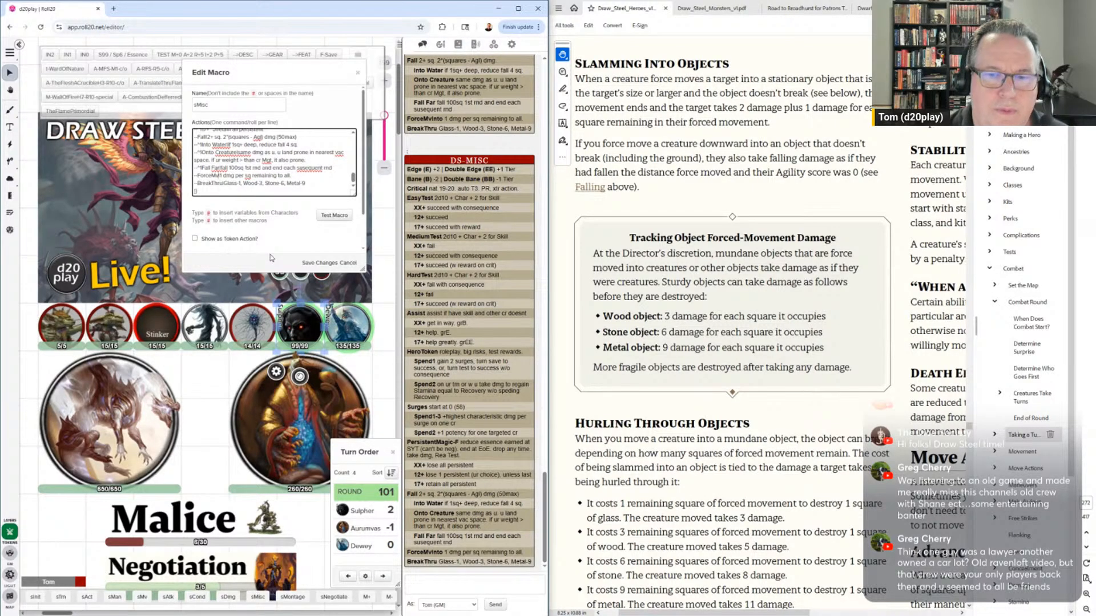
{"action": "type", "text": "C"}
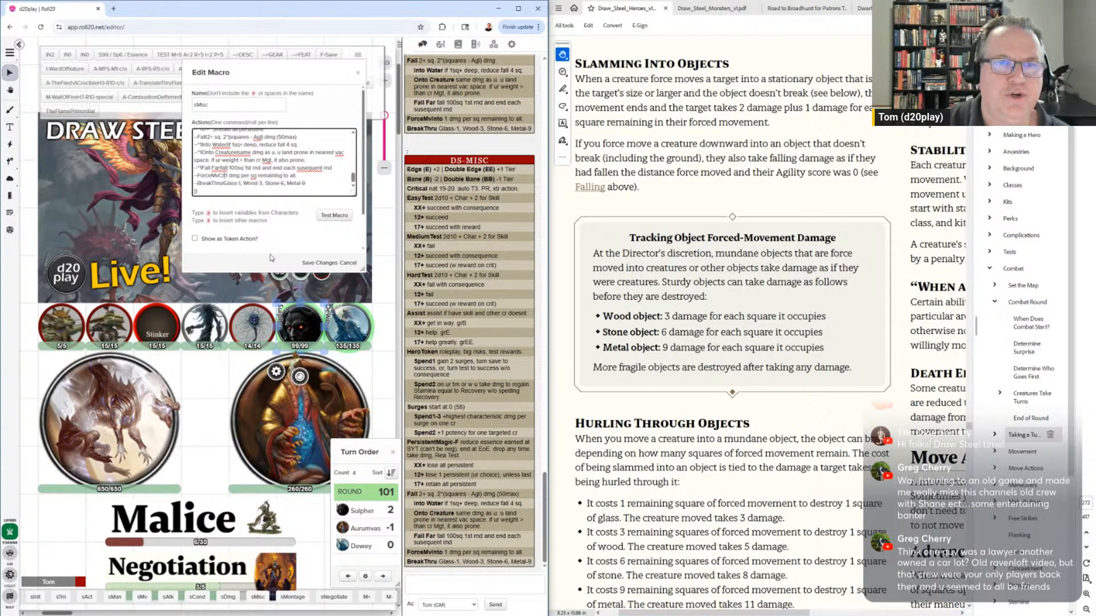
Duplicate the ForceMvCr line in the sMisc macro and turn the copy into a ForceMvObj entry with 2+1 dmg
{"action": "triple_click", "coordinate": [195, 176]}
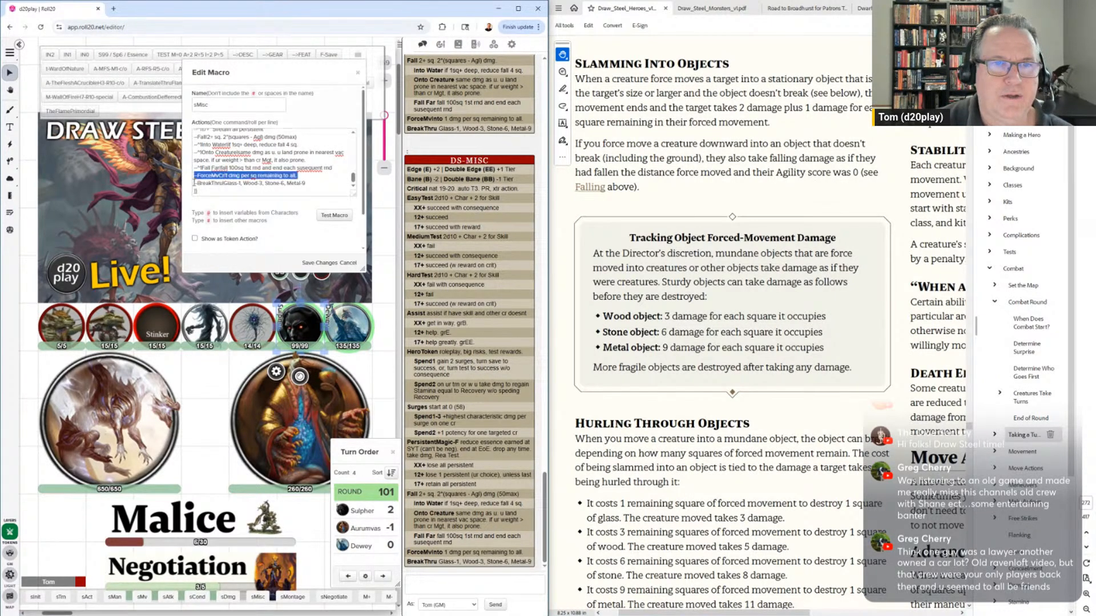
{"action": "key", "text": "ctrl+c"}
{"action": "key", "text": "ctrl+v"}
{"action": "key", "text": "ctrl+v"}
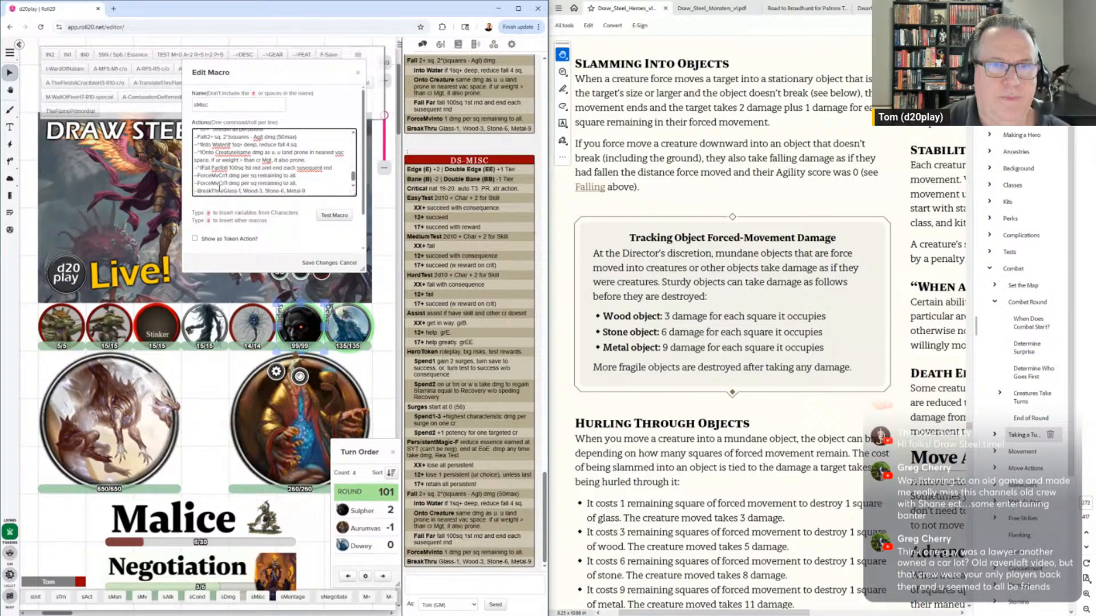
{"action": "left_click", "coordinate": [222, 184]}
{"action": "key", "text": "BackSpace"}
{"action": "key", "text": "BackSpace"}
{"action": "type", "text": "Obj"}
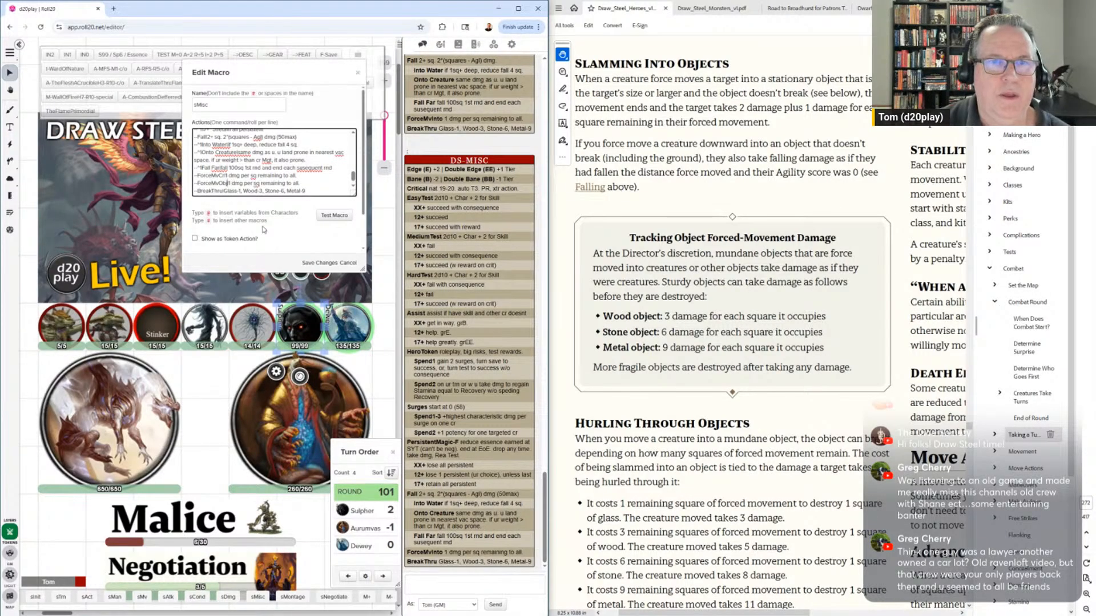
{"action": "type", "text": "2+"}
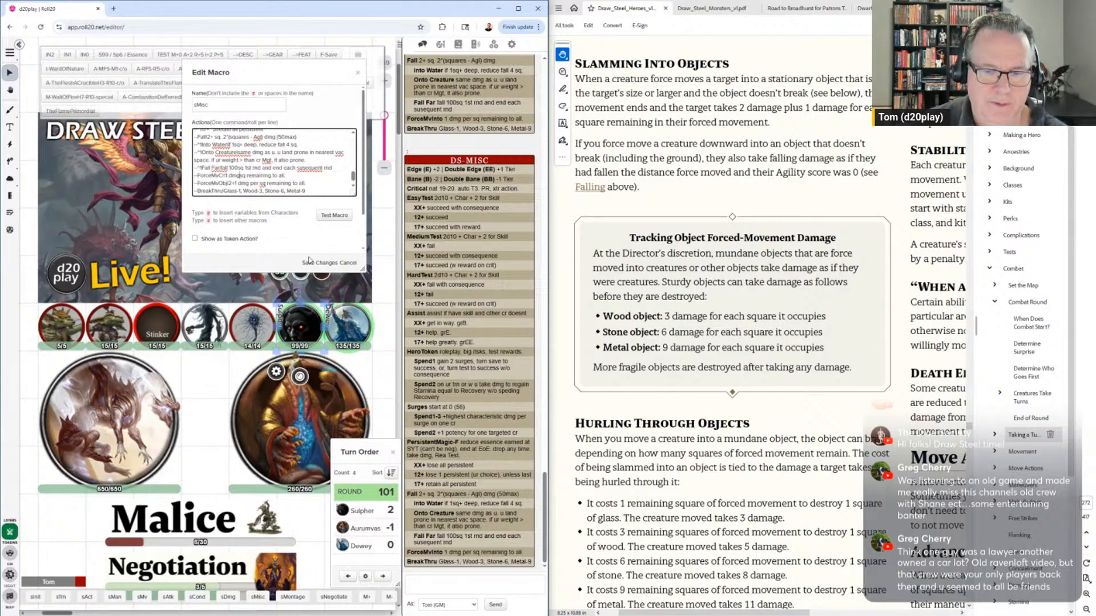
Shorten the damage wording of both forced-movement entries to "dmg/sq", save the sMisc macro and run it
{"action": "left_click_drag", "start_coordinate": [250, 183], "coordinate": [261, 184]}
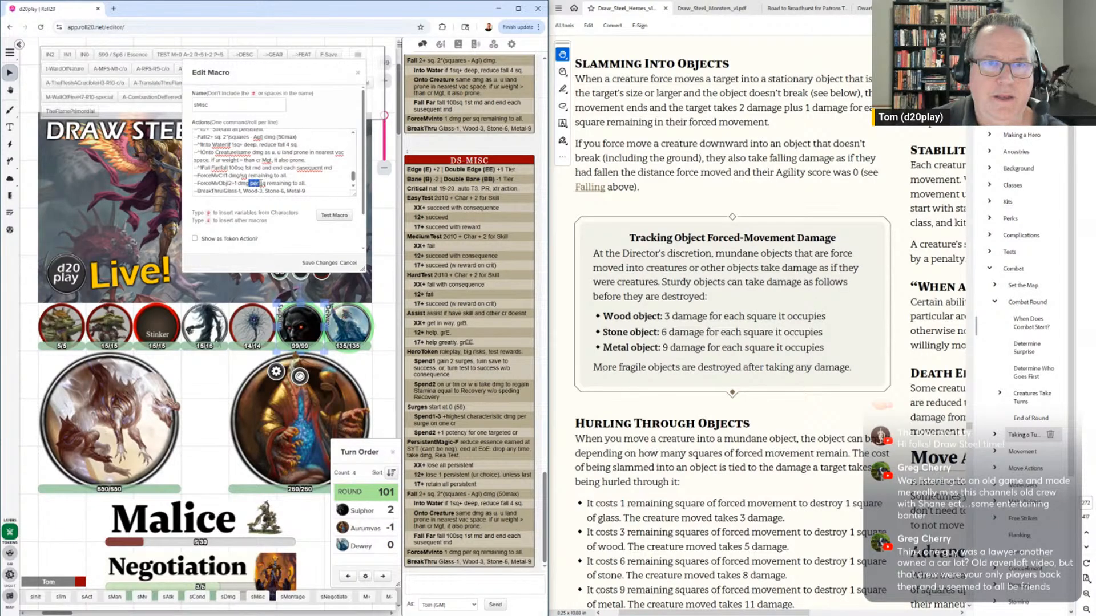
{"action": "type", "text": "/"}
{"action": "left_click", "coordinate": [321, 264]}
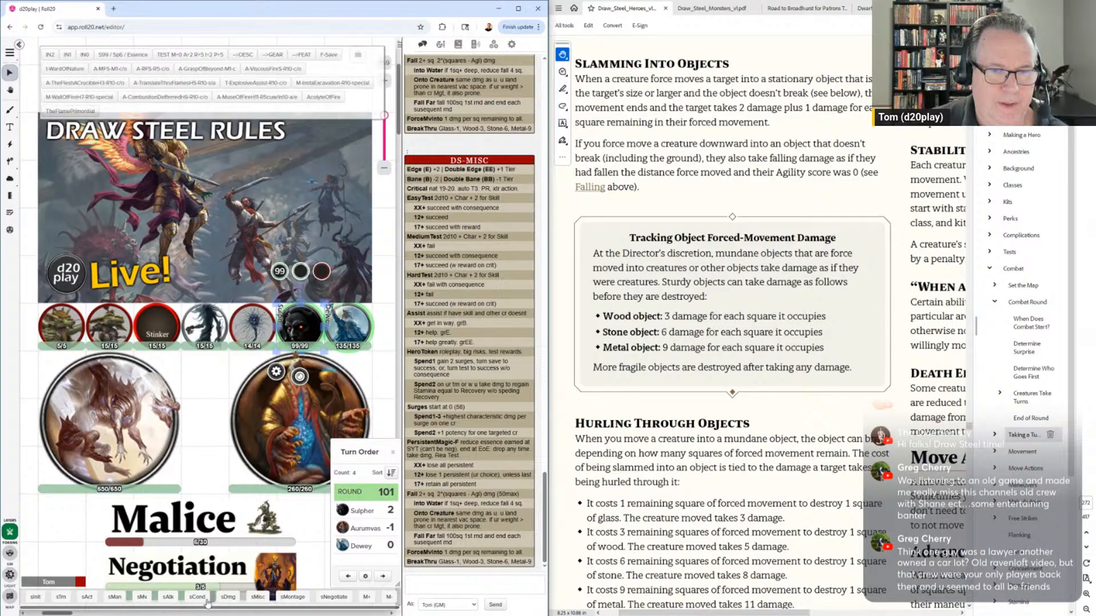
{"action": "left_click", "coordinate": [258, 597]}
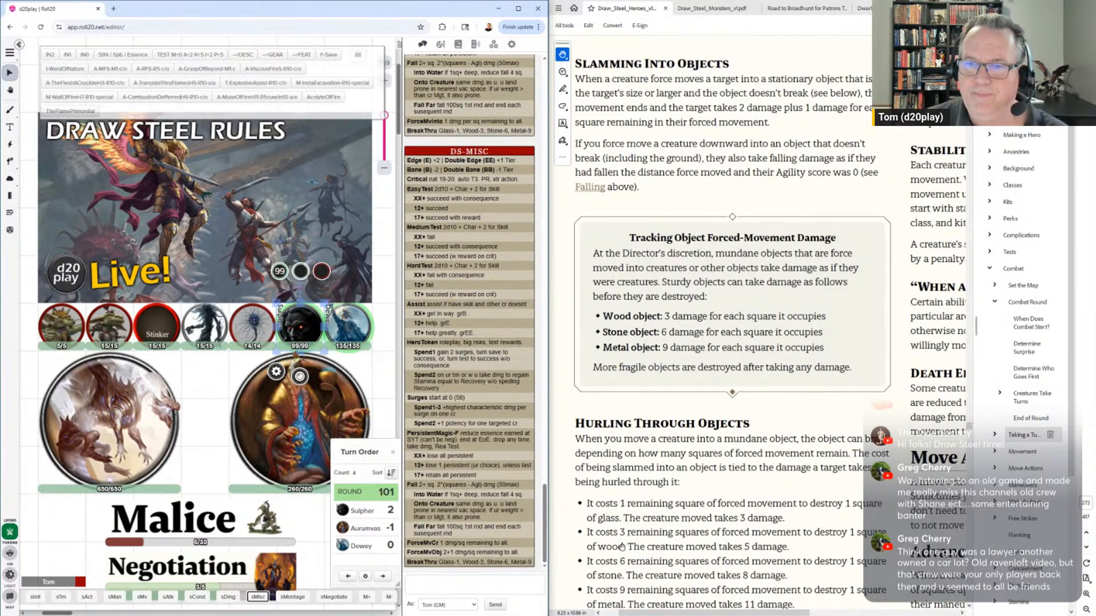
Examine the rulebook's Hurling Through Objects costs and diagram against the updated DS-MISC reference
{"action": "scroll", "coordinate": [622, 547], "scroll_direction": "down", "scroll_amount": 1}
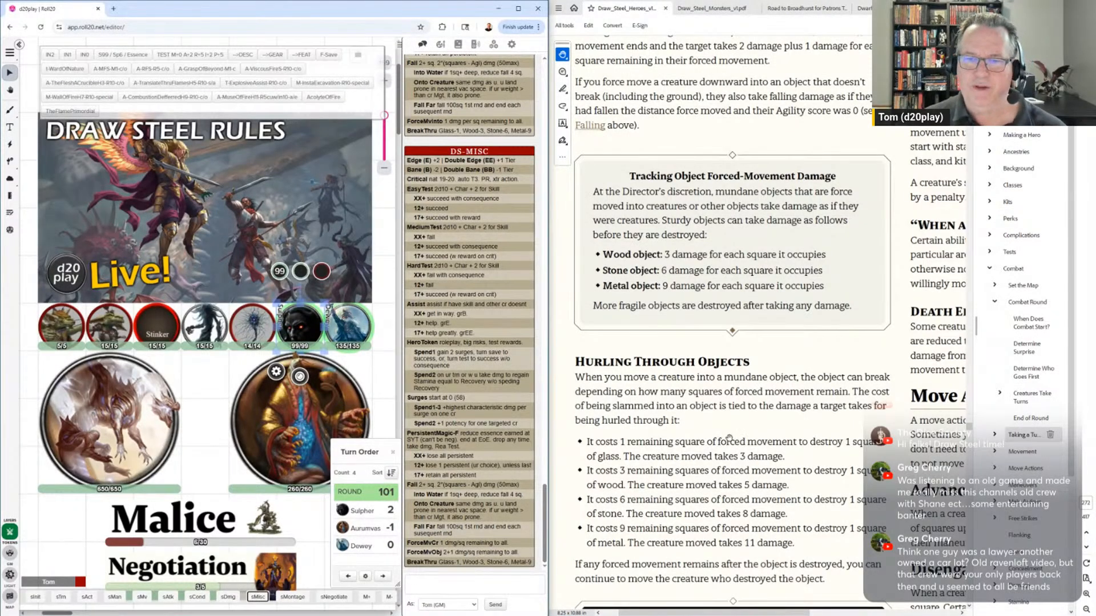
{"action": "scroll", "coordinate": [739, 439], "scroll_direction": "down", "scroll_amount": 1}
{"action": "scroll", "coordinate": [742, 440], "scroll_direction": "down", "scroll_amount": 1}
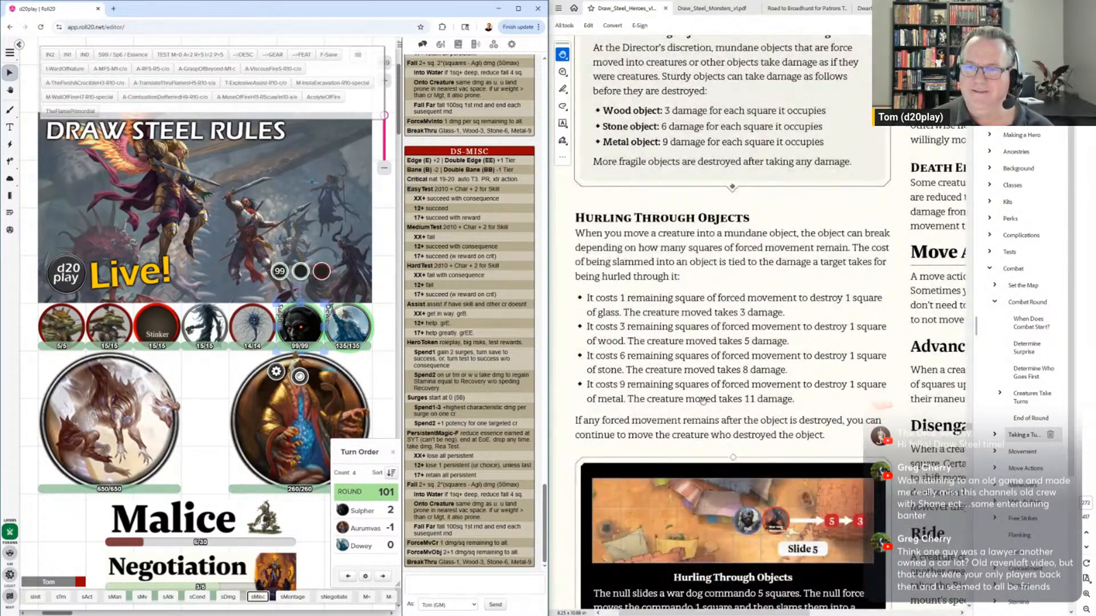
{"action": "scroll", "coordinate": [701, 400], "scroll_direction": "down", "scroll_amount": 1}
{"action": "scroll", "coordinate": [700, 385], "scroll_direction": "down", "scroll_amount": 5}
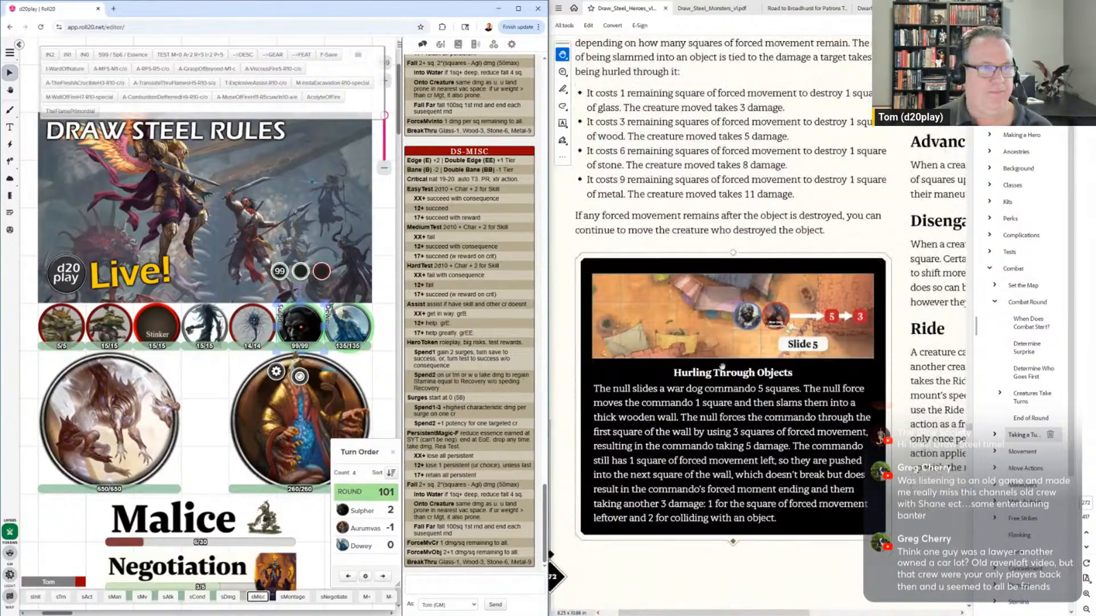
Examine the rulebook sections from Forced Into a Fall and Stability through Move Actions, Advance, Disengage and Ride
{"action": "scroll", "coordinate": [734, 372], "scroll_direction": "up", "scroll_amount": 5}
{"action": "left_click_drag", "start_coordinate": [729, 188], "coordinate": [641, 458]}
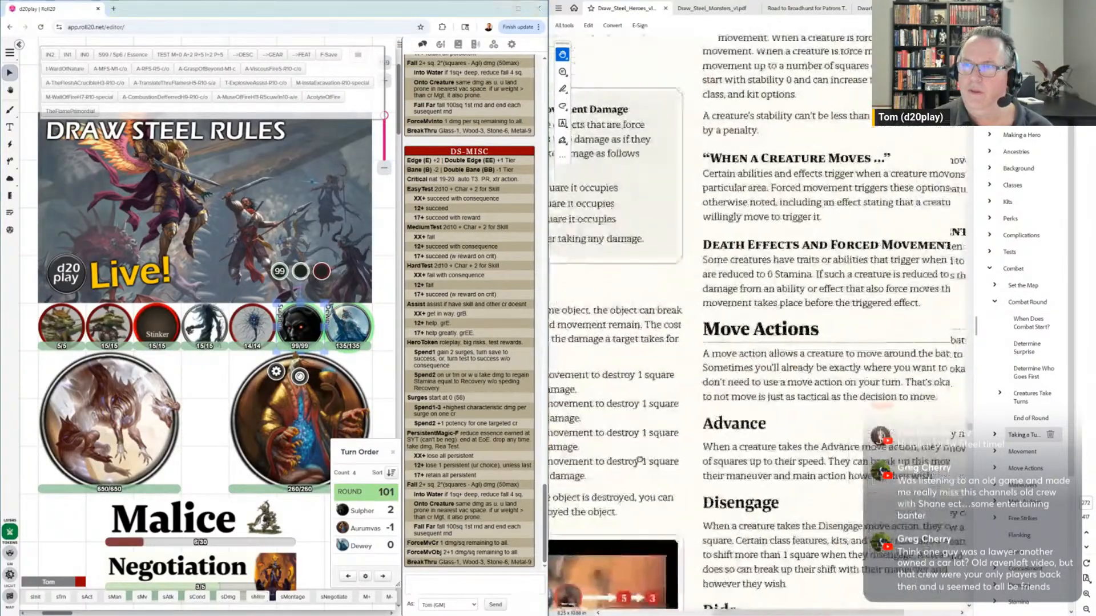
{"action": "left_click_drag", "start_coordinate": [925, 223], "coordinate": [743, 386]}
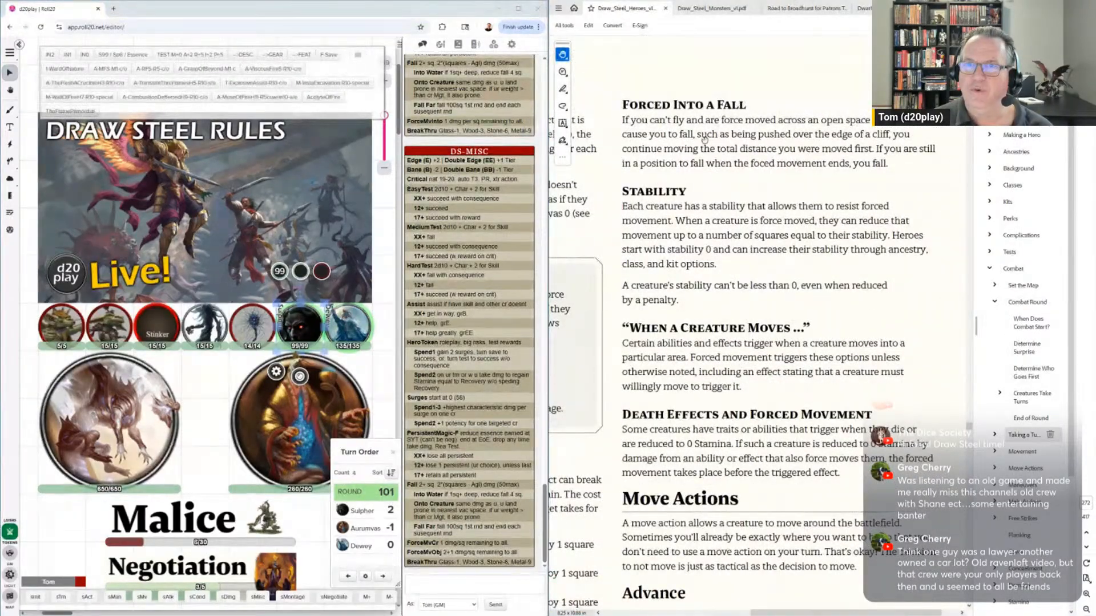
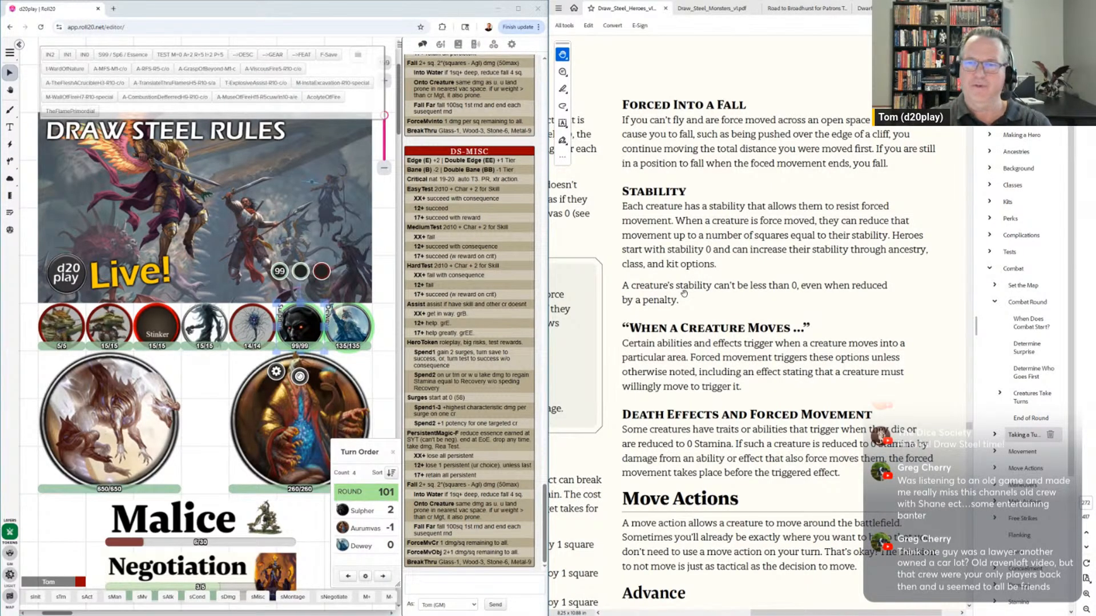
{"action": "scroll", "coordinate": [721, 280], "scroll_direction": "down", "scroll_amount": 3}
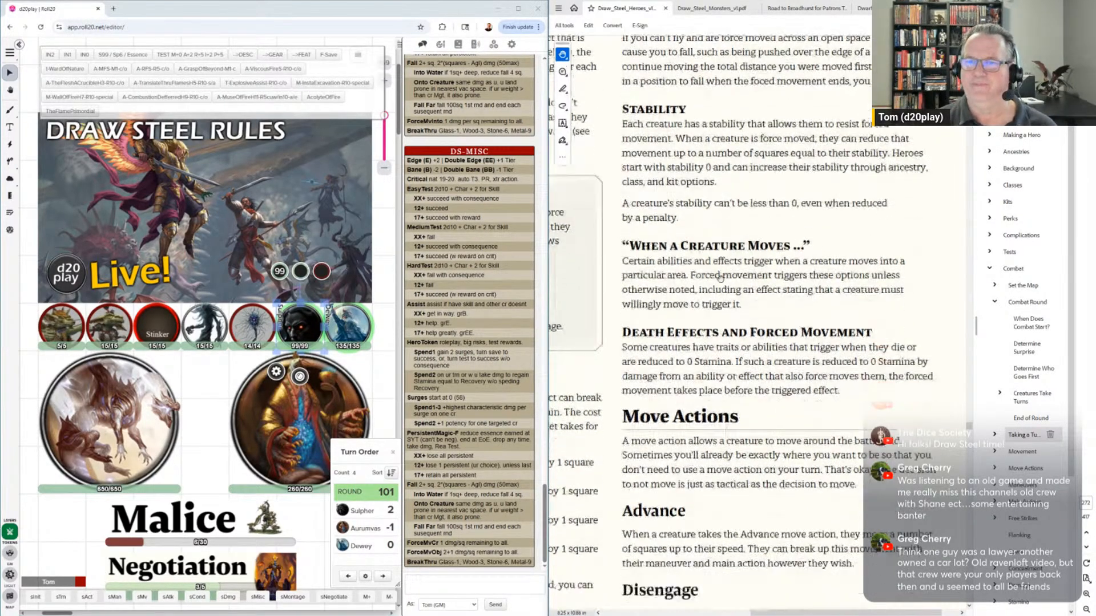
{"action": "scroll", "coordinate": [720, 280], "scroll_direction": "down", "scroll_amount": 7}
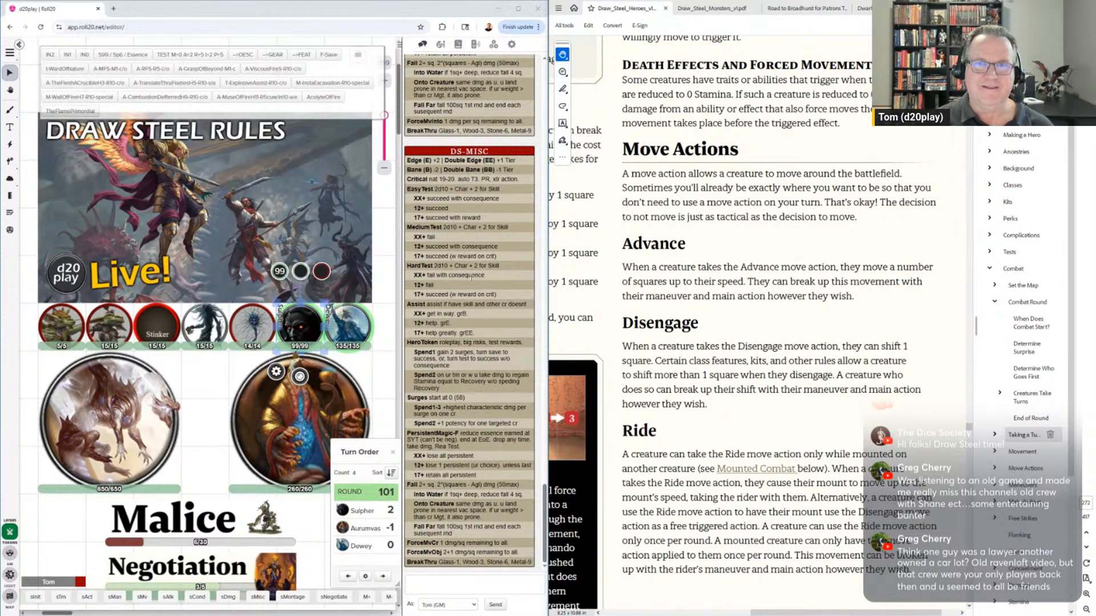
Replace the split-movement note and divider in the sMv macro with an Advance entry reading "mv spd (can split up)", and test the macro
{"action": "left_click", "coordinate": [142, 597]}
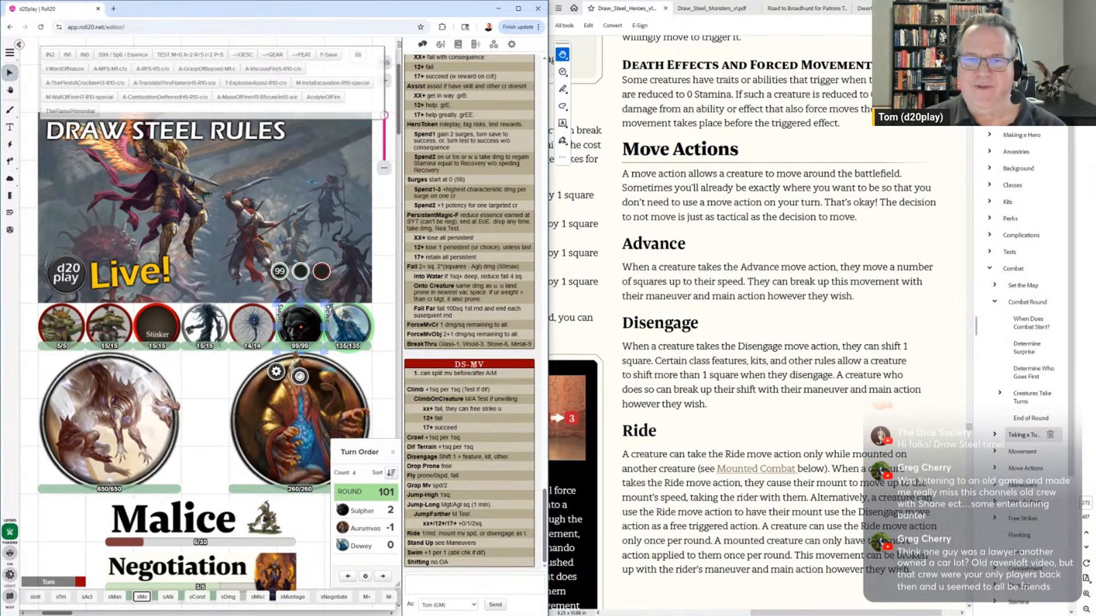
{"action": "right_click", "coordinate": [142, 597]}
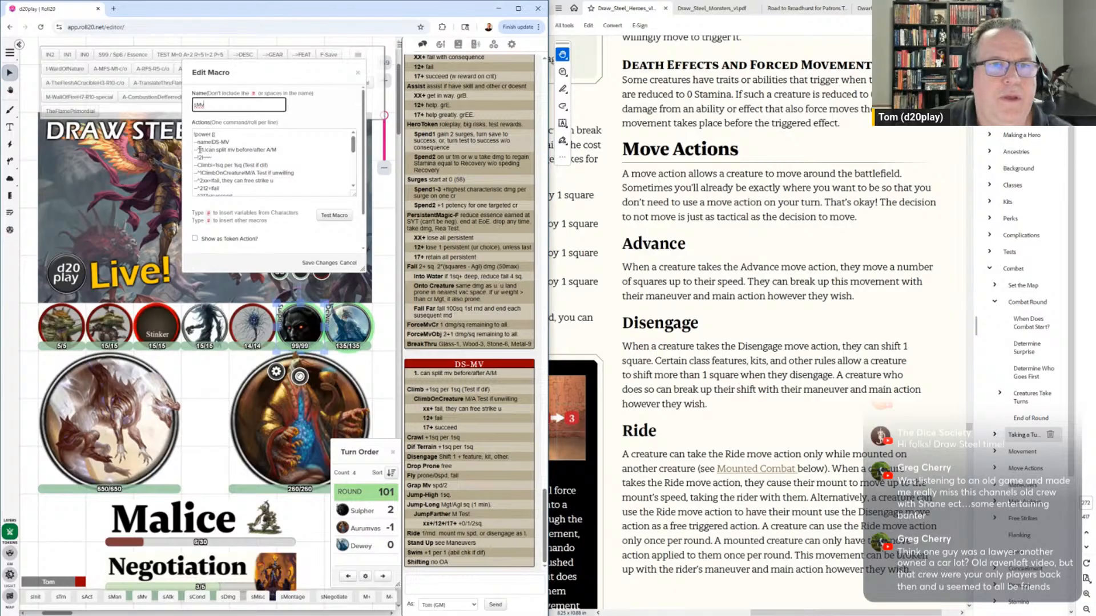
{"action": "left_click_drag", "start_coordinate": [194, 149], "coordinate": [273, 156]}
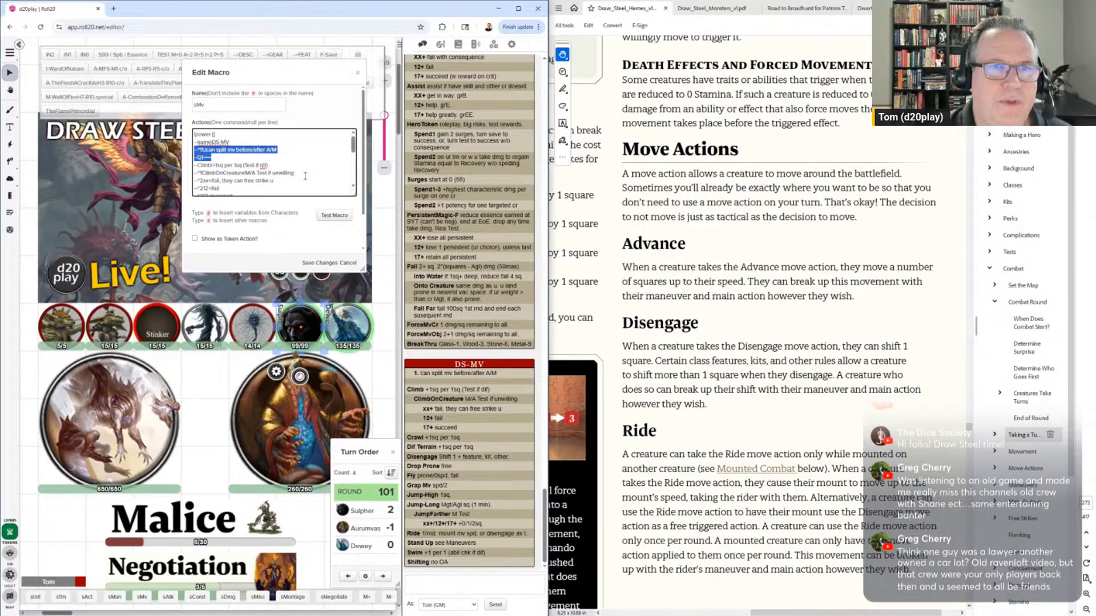
{"action": "key", "text": "BackSpace"}
{"action": "type", "text": "--Adva"}
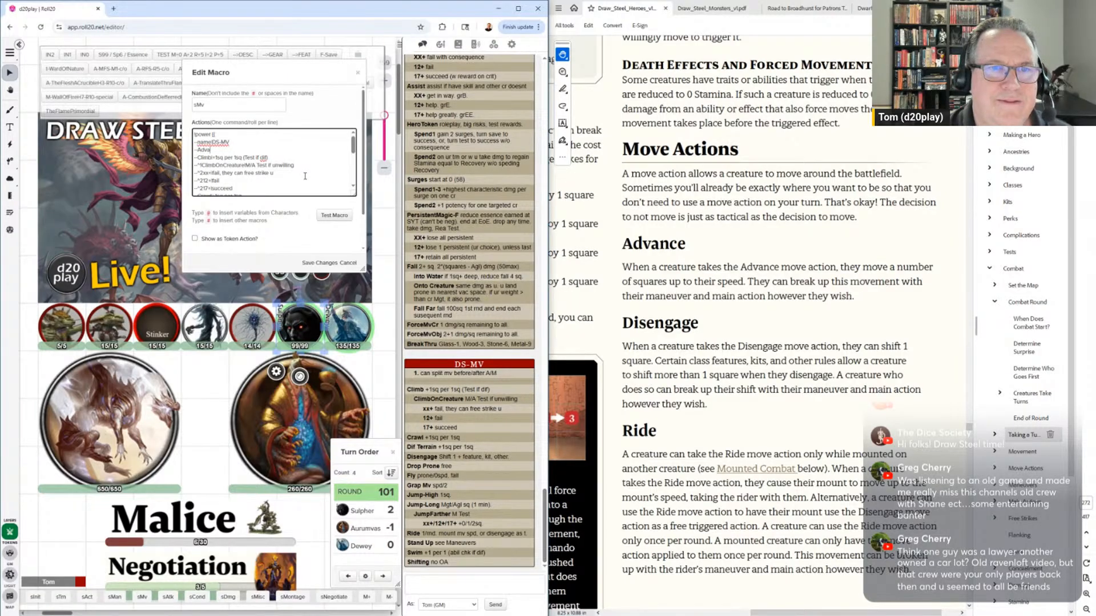
{"action": "type", "text": "nce|mv spd"}
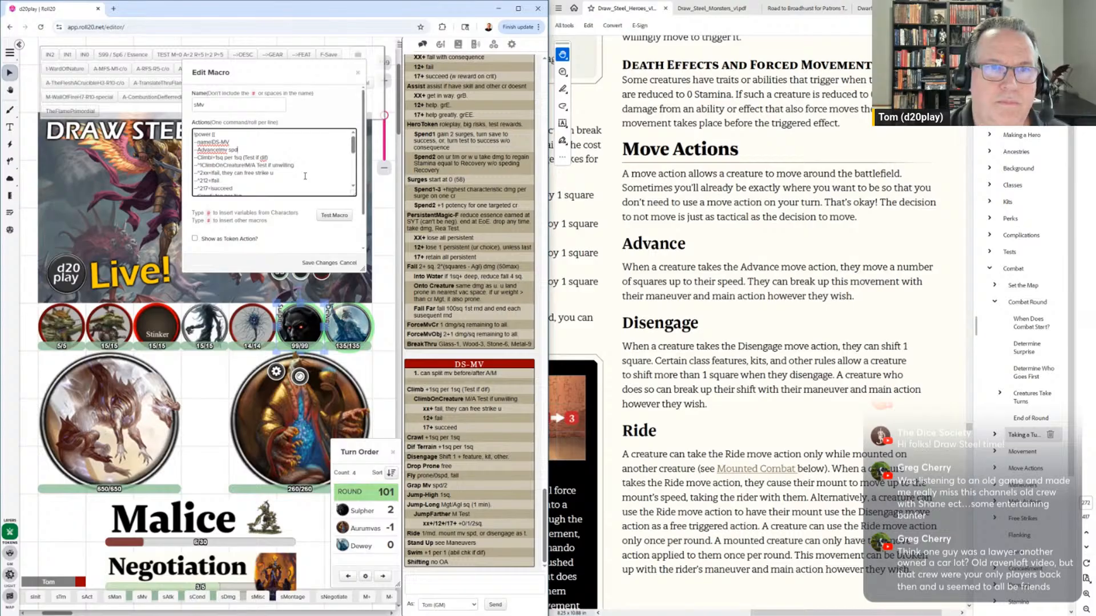
{"action": "type", "text": "ance|mv spd ("}
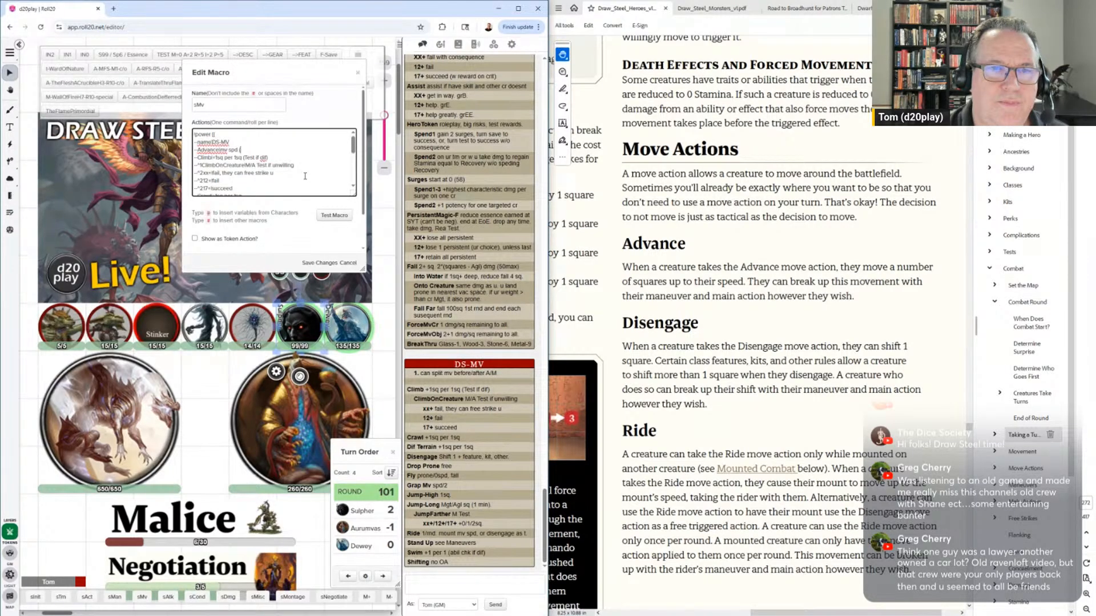
{"action": "type", "text": "can split up"}
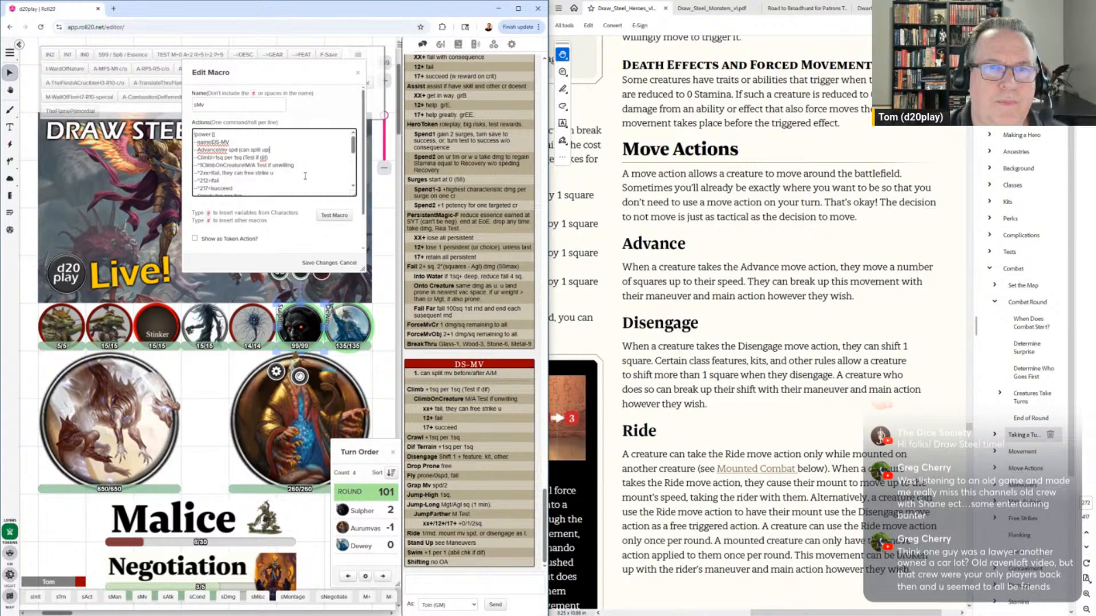
{"action": "left_click", "coordinate": [343, 215]}
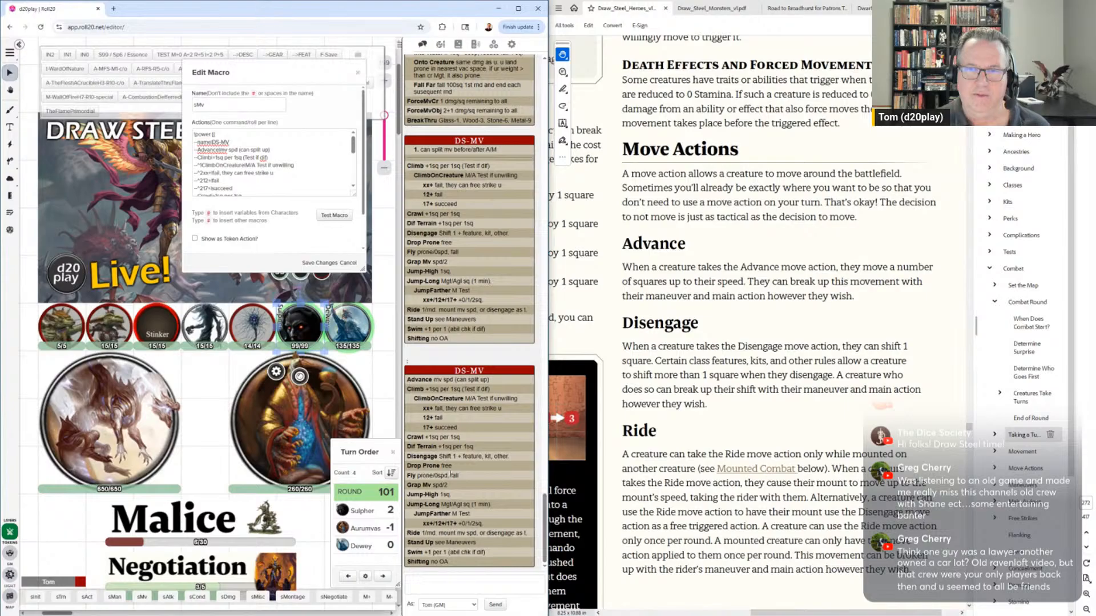
Return to the rulebook's Climb or Swim and Climbing Other Creatures rules to check them against the DS-MV reference
{"action": "left_click", "coordinate": [704, 273]}
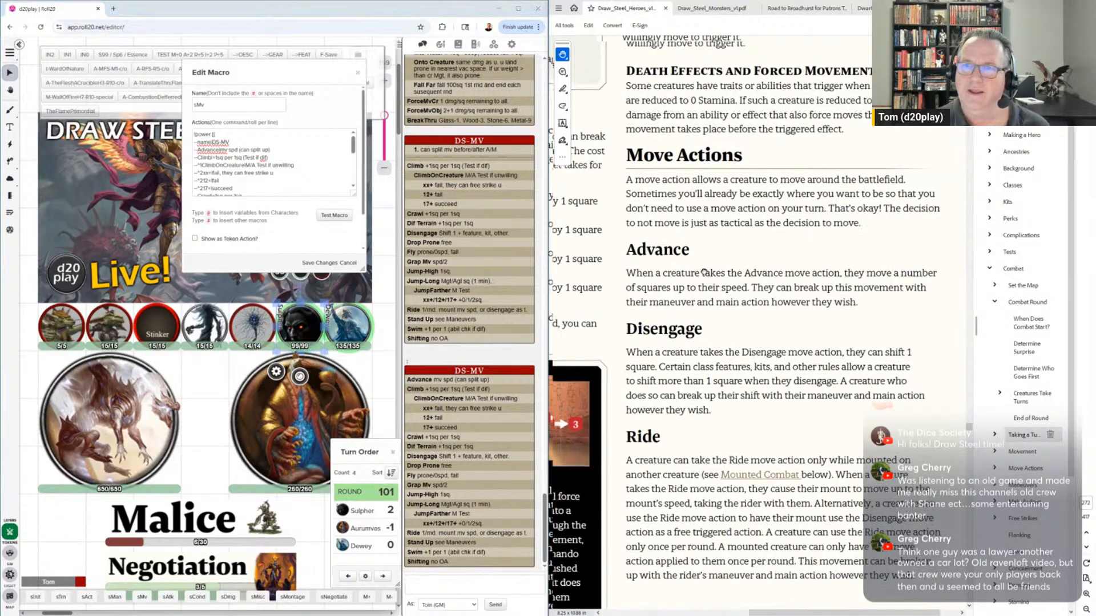
{"action": "scroll", "coordinate": [705, 273], "scroll_direction": "up", "scroll_amount": 6}
{"action": "scroll", "coordinate": [704, 273], "scroll_direction": "left", "scroll_amount": 4}
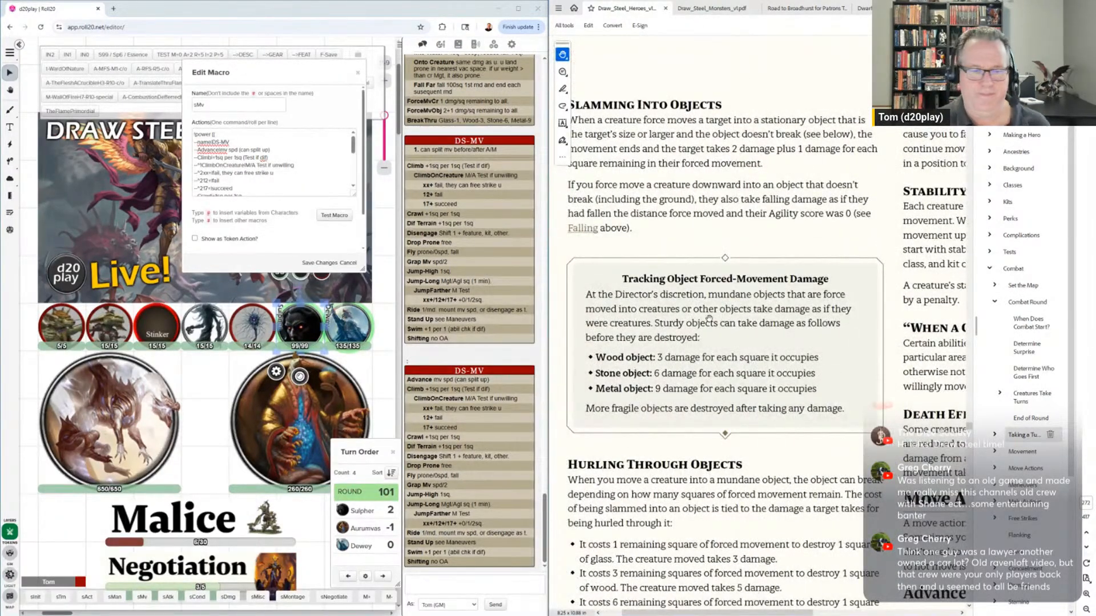
{"action": "scroll", "coordinate": [843, 174], "scroll_direction": "up", "scroll_amount": 10}
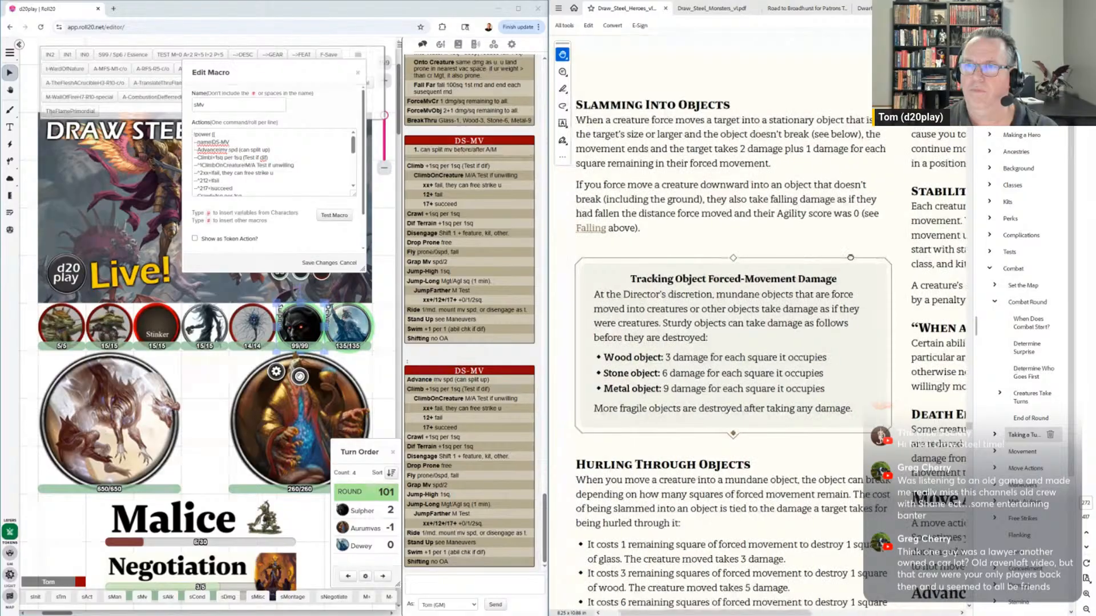
{"action": "scroll", "coordinate": [844, 314], "scroll_direction": "up", "scroll_amount": 15}
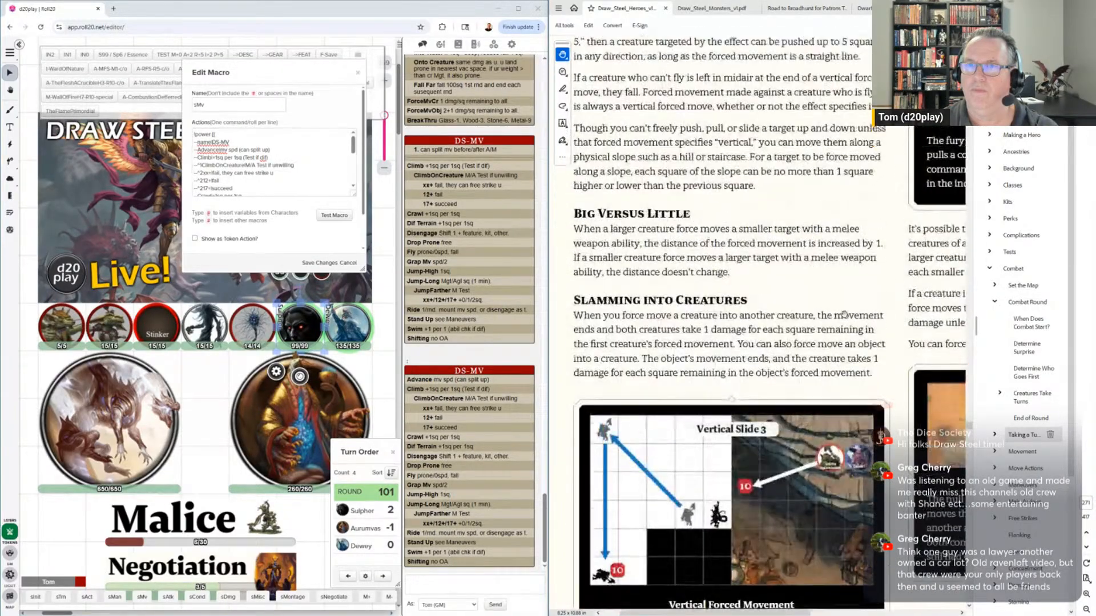
{"action": "scroll", "coordinate": [844, 314], "scroll_direction": "up", "scroll_amount": 12}
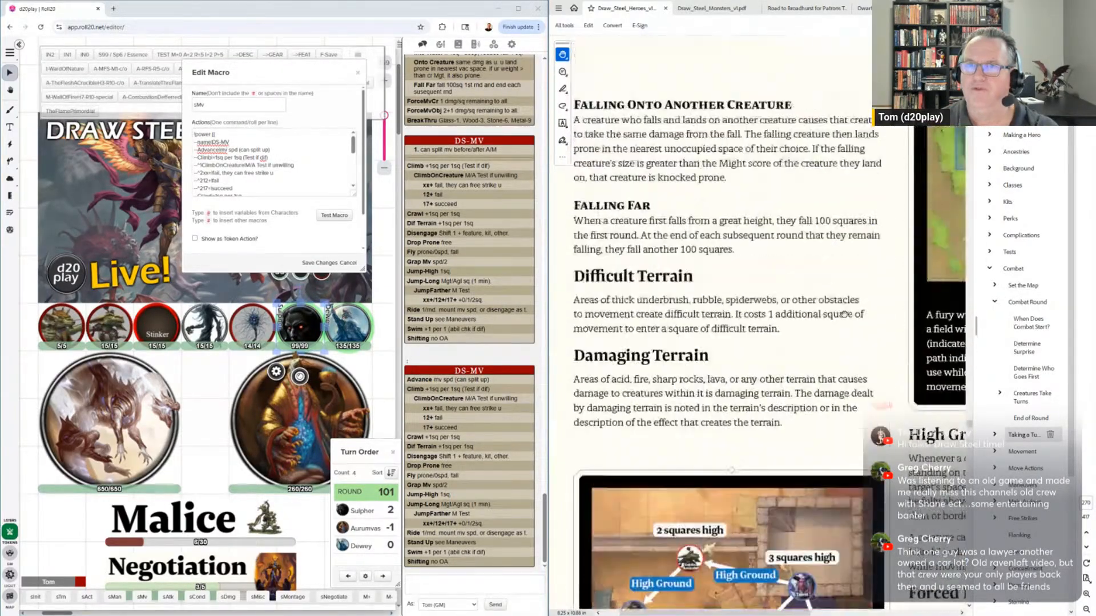
{"action": "scroll", "coordinate": [840, 321], "scroll_direction": "up", "scroll_amount": 5}
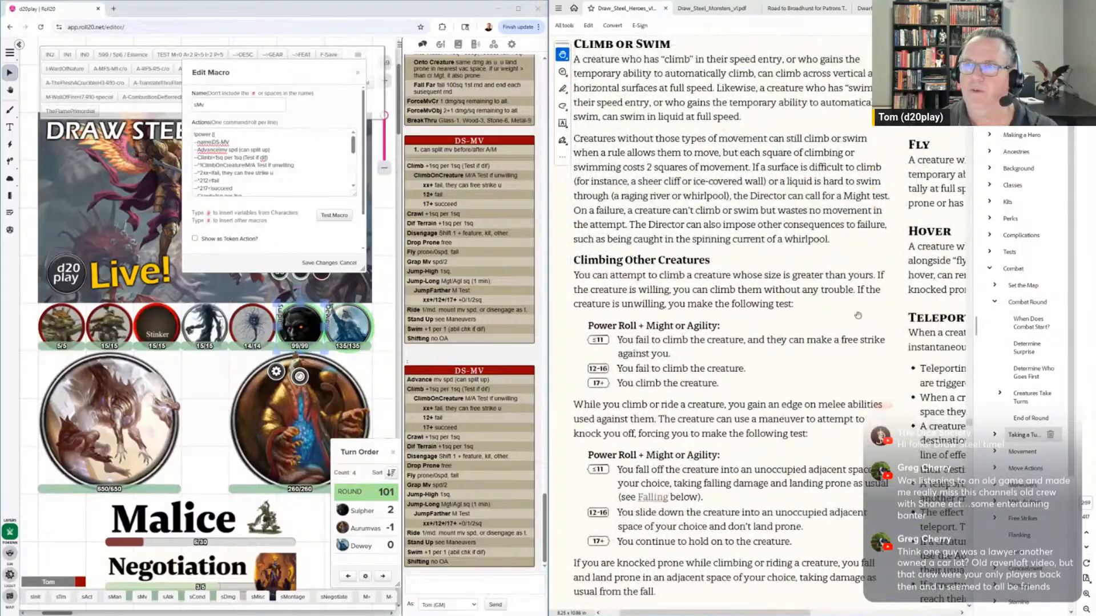
Examine the rulebook's Climb or Swim, Jump, Crawl, Fly, Hover, Teleport and Falling rules alongside the DS-MV reference
{"action": "scroll", "coordinate": [770, 256], "scroll_direction": "right", "scroll_amount": 5}
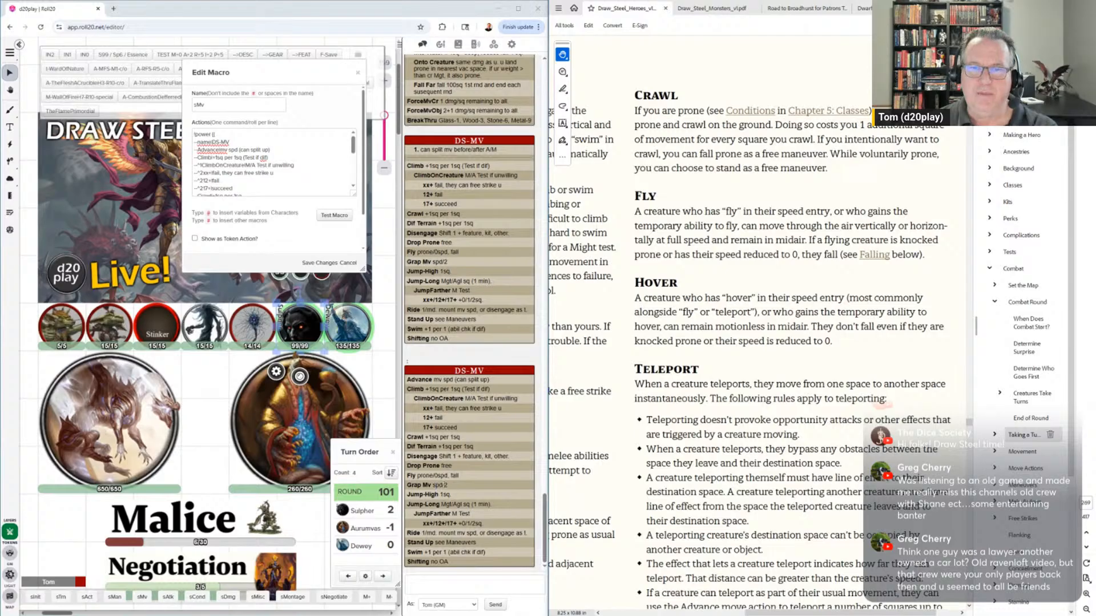
{"action": "scroll", "coordinate": [868, 336], "scroll_direction": "left", "scroll_amount": 5}
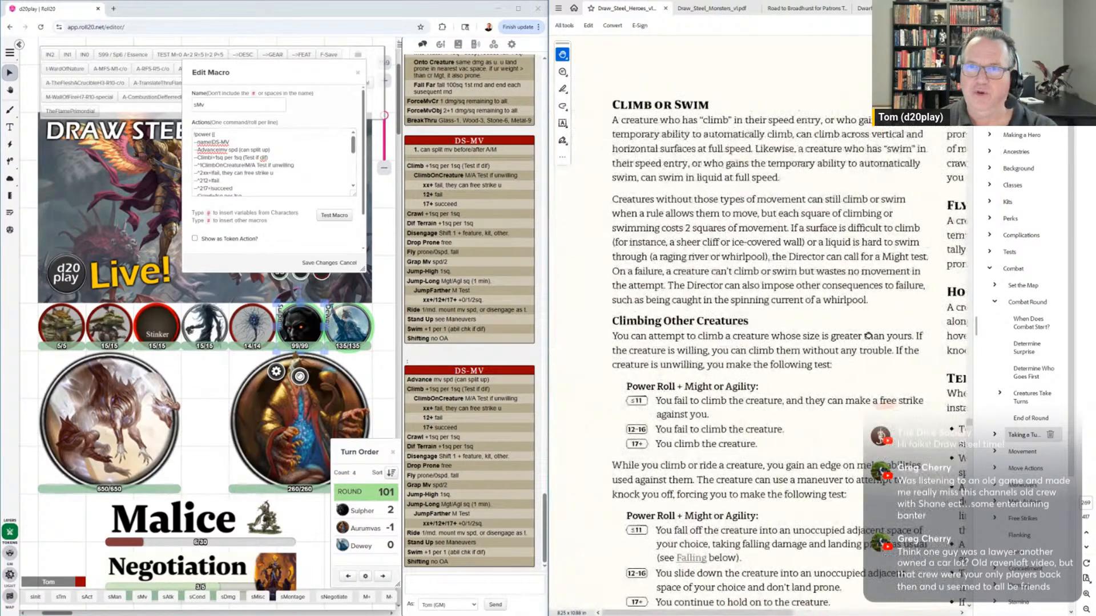
{"action": "scroll", "coordinate": [797, 431], "scroll_direction": "down", "scroll_amount": 7}
{"action": "scroll", "coordinate": [801, 458], "scroll_direction": "right", "scroll_amount": 2}
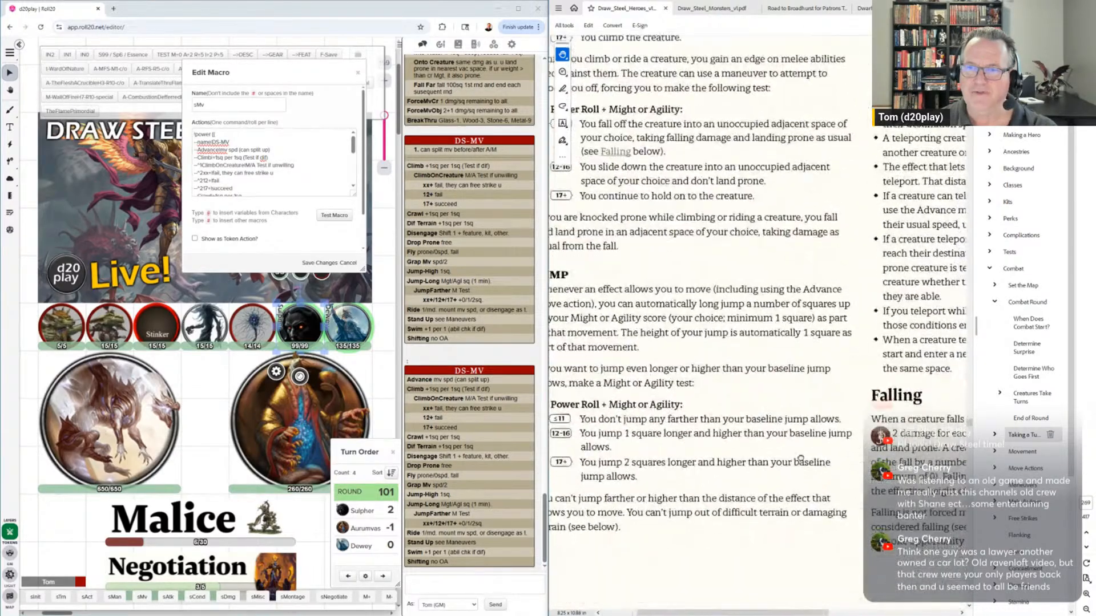
{"action": "scroll", "coordinate": [800, 459], "scroll_direction": "right", "scroll_amount": 5}
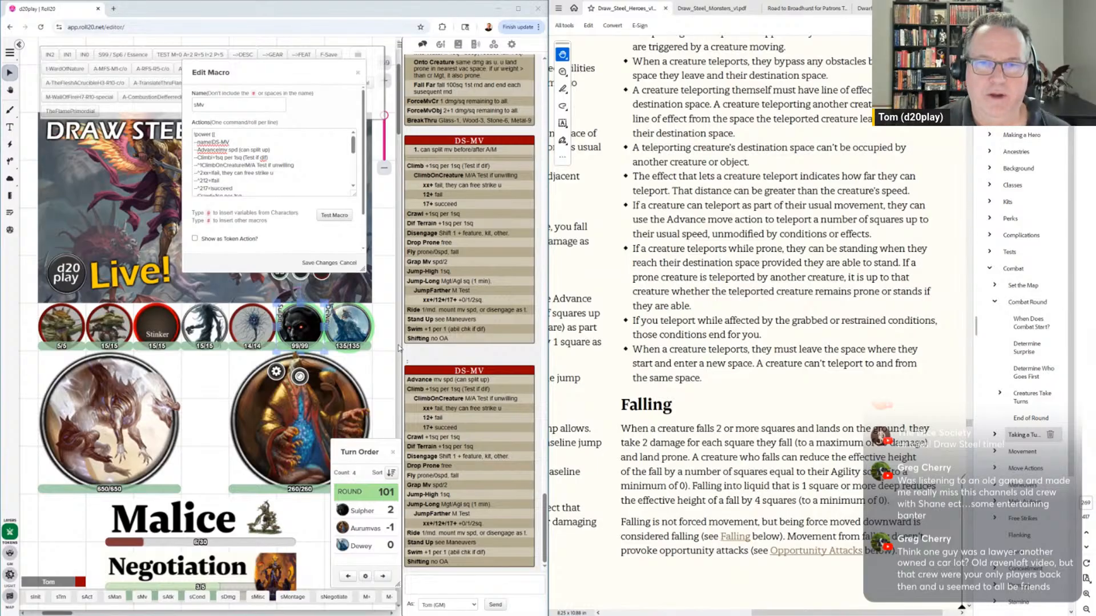
Add "(not out of dif)" to the Jump-High and Jump-Long entries of the sMv macro, test it and save the changes
{"action": "scroll", "coordinate": [228, 160], "scroll_direction": "down", "scroll_amount": 3}
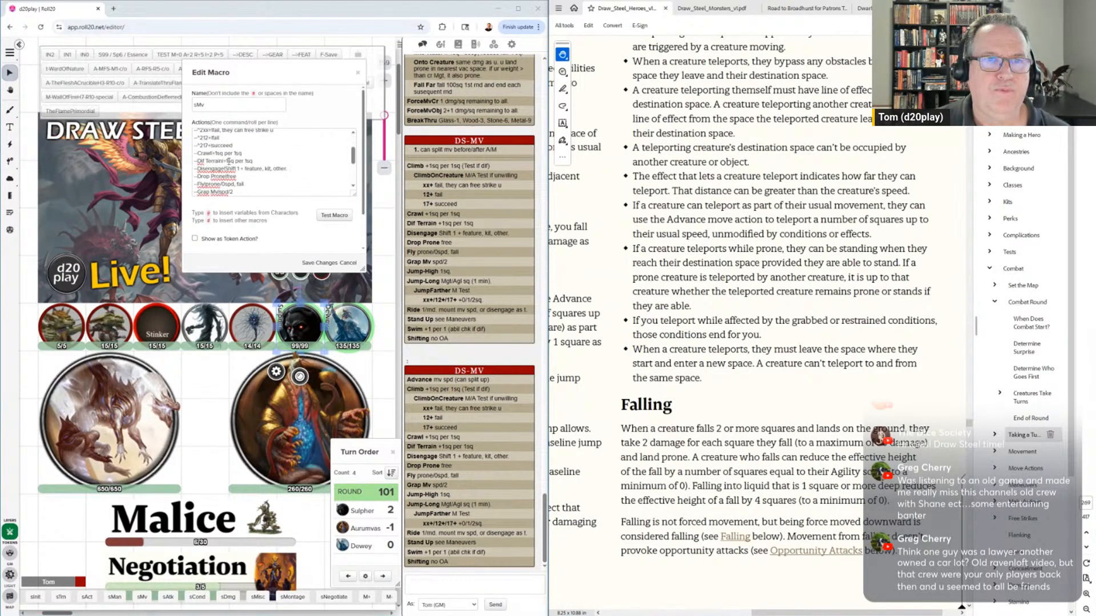
{"action": "left_click", "coordinate": [239, 157]}
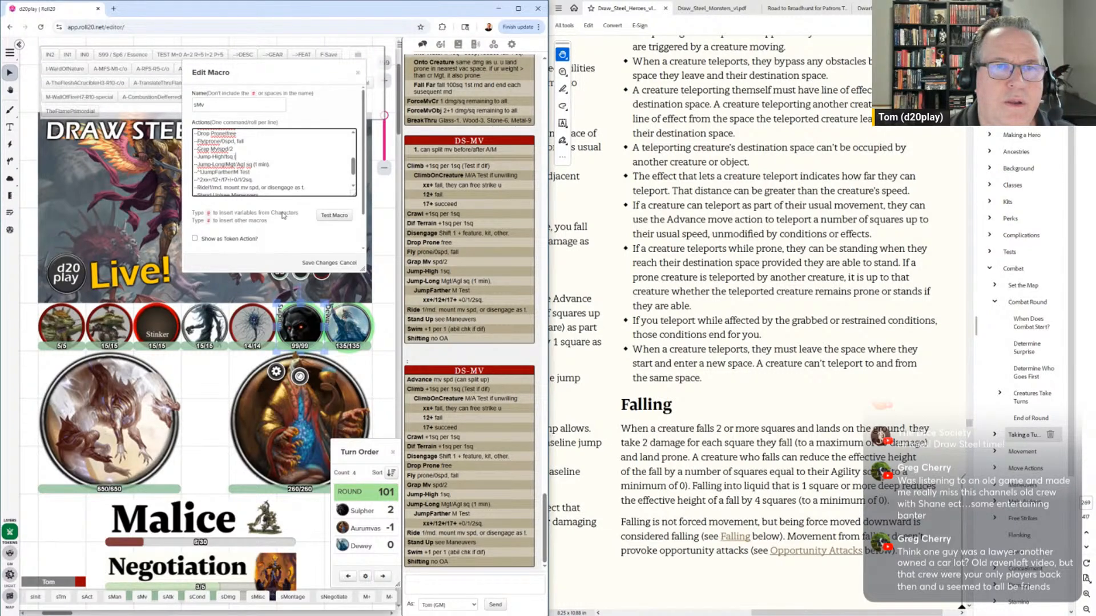
{"action": "type", "text": "(not out"}
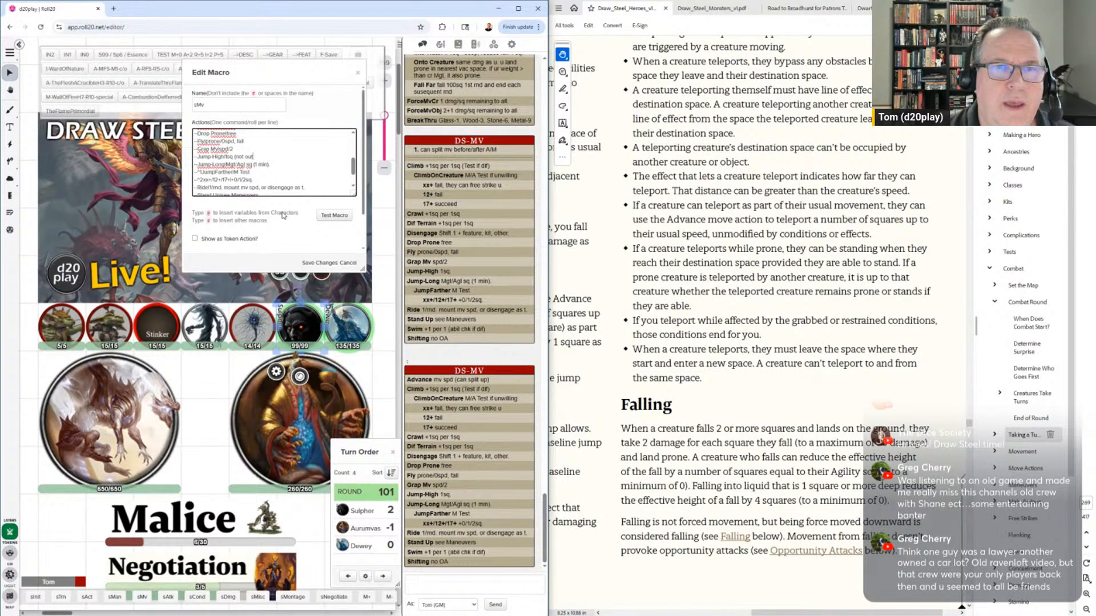
{"action": "type", "text": " of dif"}
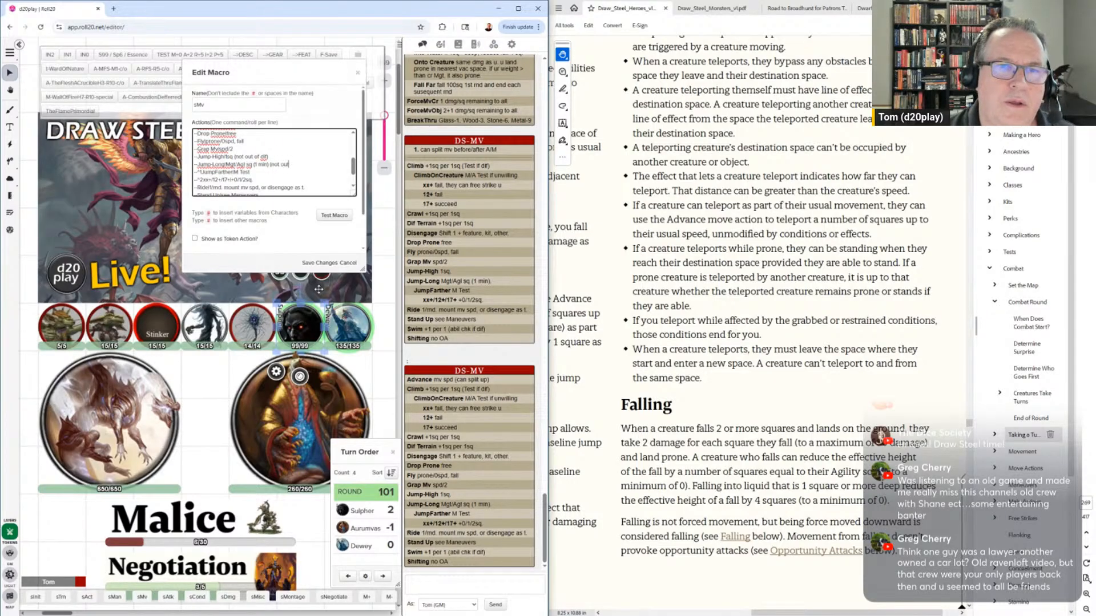
{"action": "type", "text": ")"}
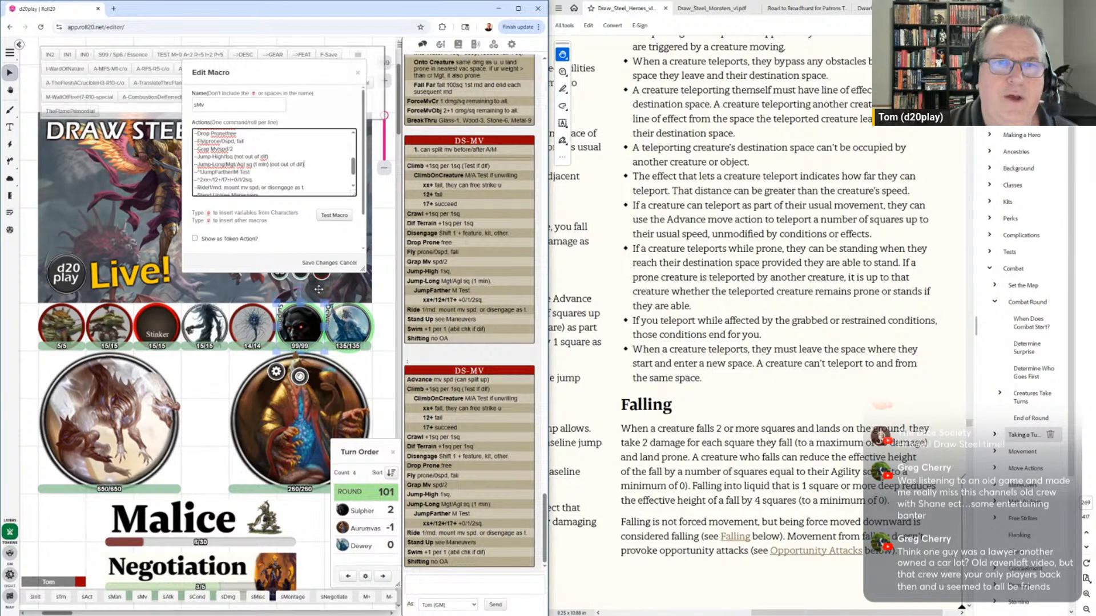
{"action": "left_click", "coordinate": [337, 216]}
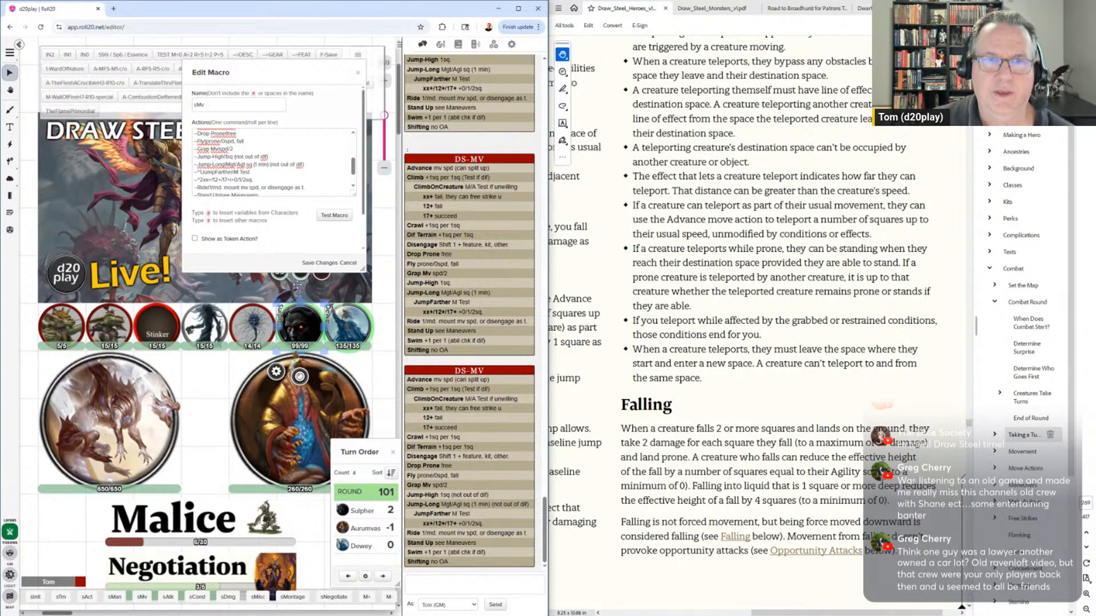
{"action": "left_click", "coordinate": [319, 263]}
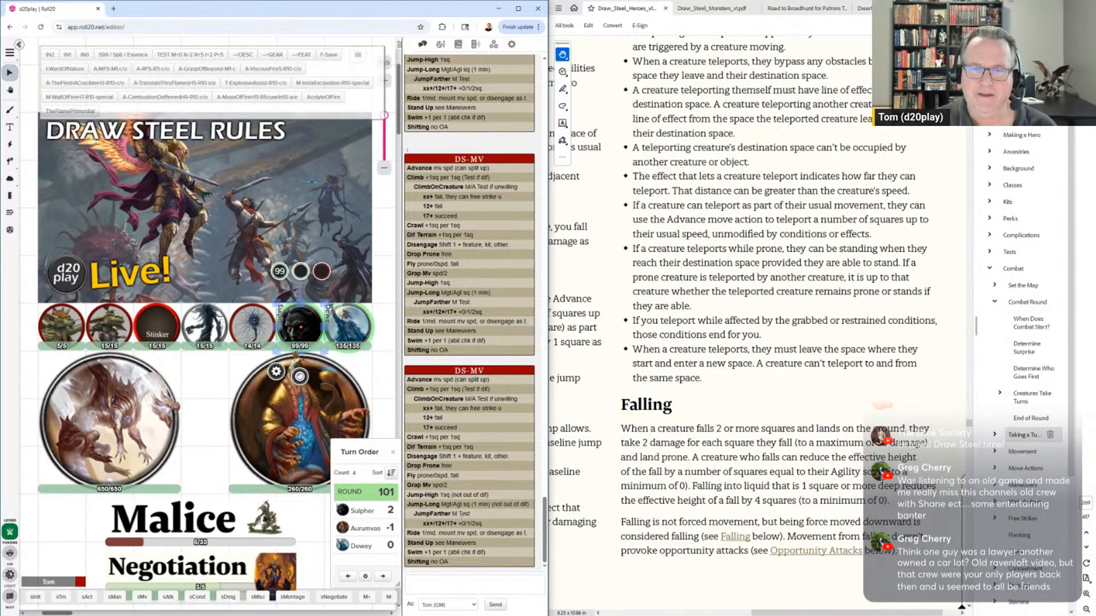
Go back to the rulebook's Movement section and look through Can't Cut Corners, Shifting and Climb or Swim up to the Jump rules
{"action": "right_click", "coordinate": [719, 201]}
{"action": "left_click", "coordinate": [671, 221]}
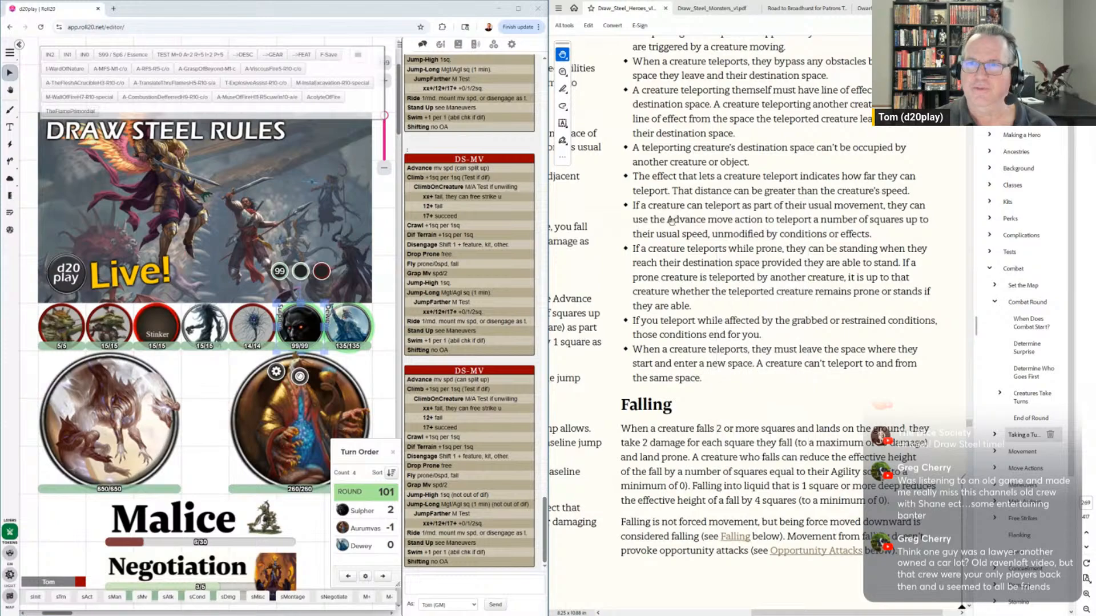
{"action": "left_click_drag", "start_coordinate": [662, 177], "coordinate": [828, 355]}
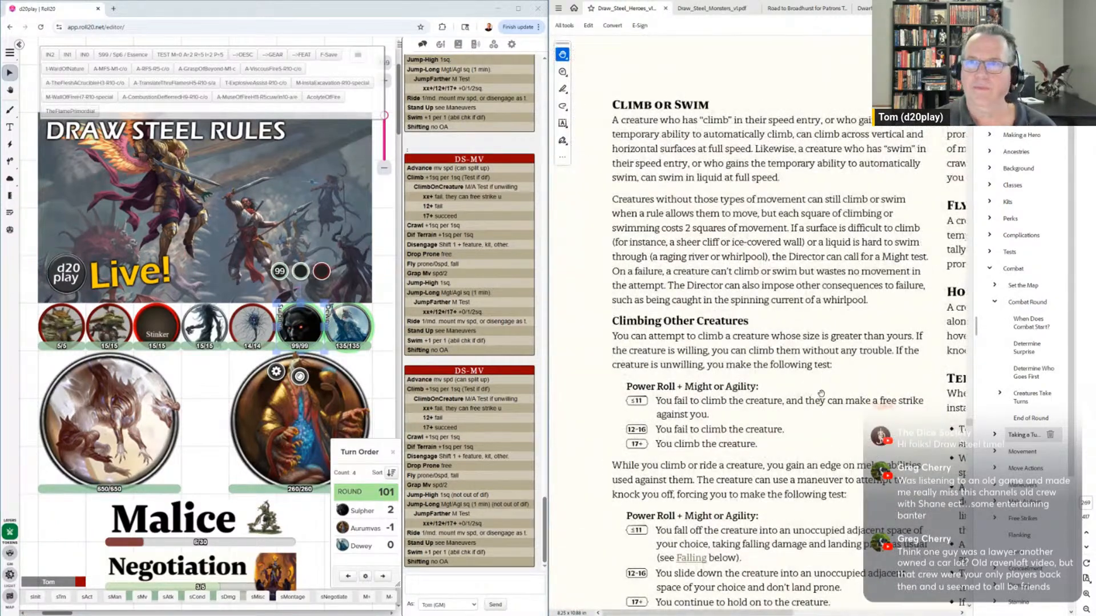
{"action": "scroll", "coordinate": [821, 393], "scroll_direction": "up", "scroll_amount": 10}
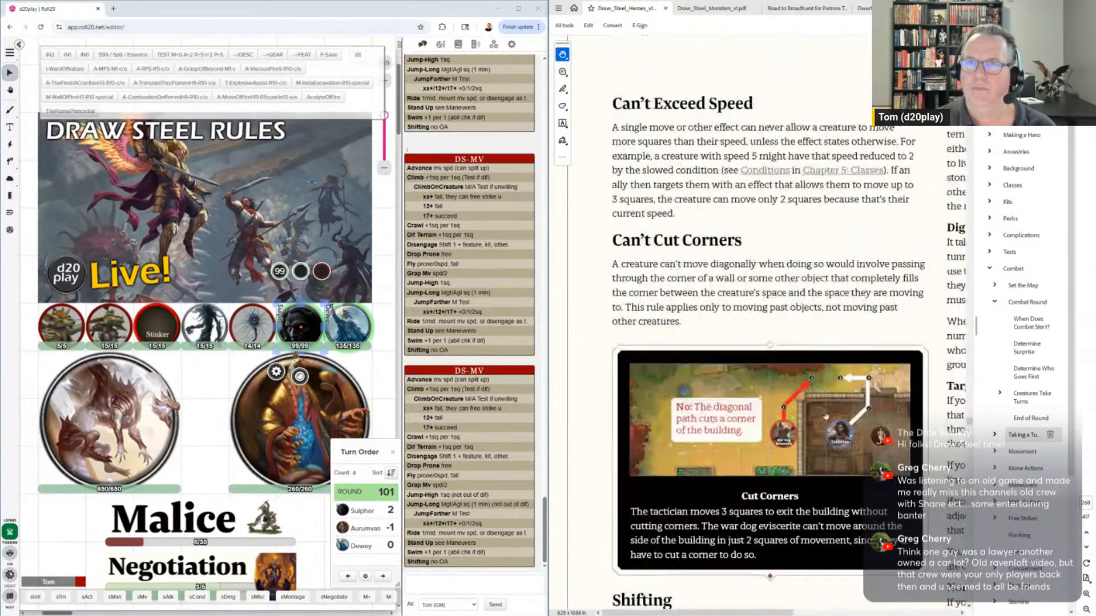
{"action": "scroll", "coordinate": [821, 346], "scroll_direction": "up", "scroll_amount": 5}
{"action": "left_click_drag", "start_coordinate": [782, 203], "coordinate": [618, 615]}
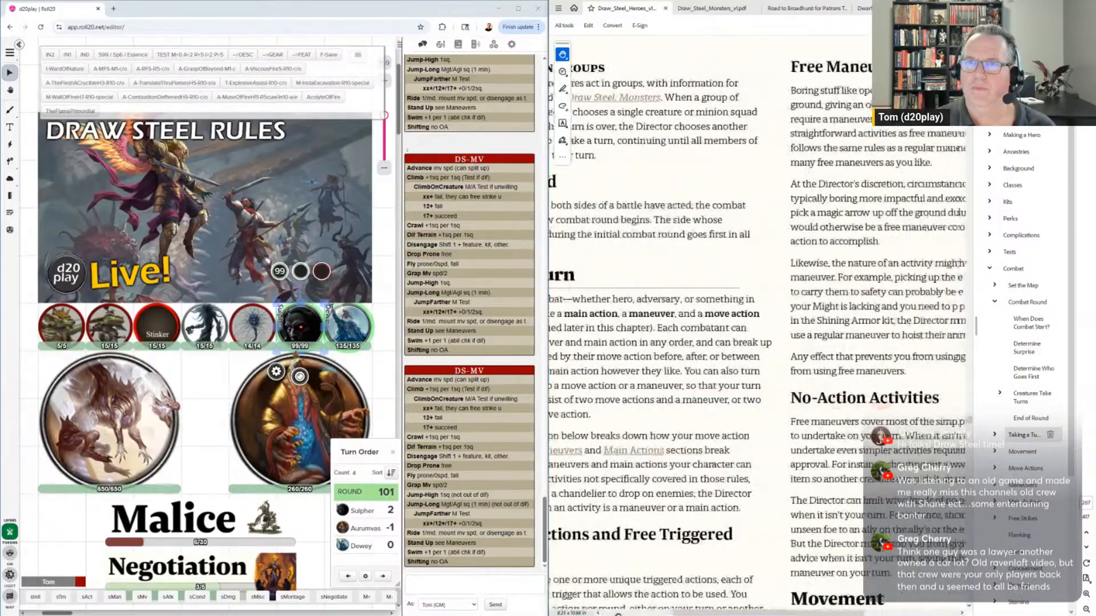
{"action": "scroll", "coordinate": [752, 286], "scroll_direction": "down", "scroll_amount": 5}
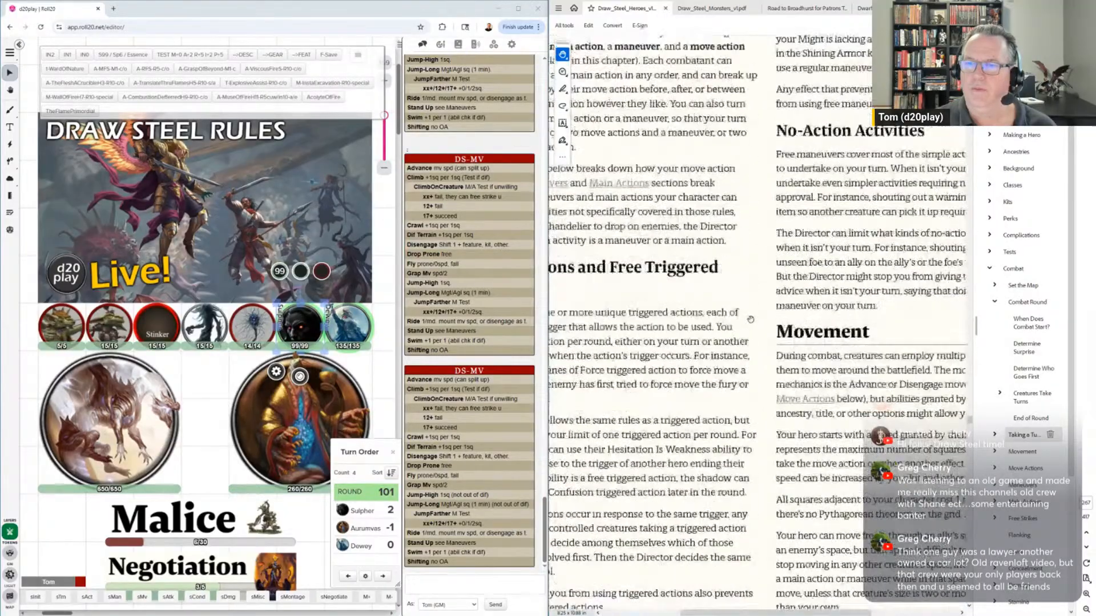
{"action": "scroll", "coordinate": [750, 319], "scroll_direction": "down", "scroll_amount": 3}
{"action": "left_click", "coordinate": [1086, 578]}
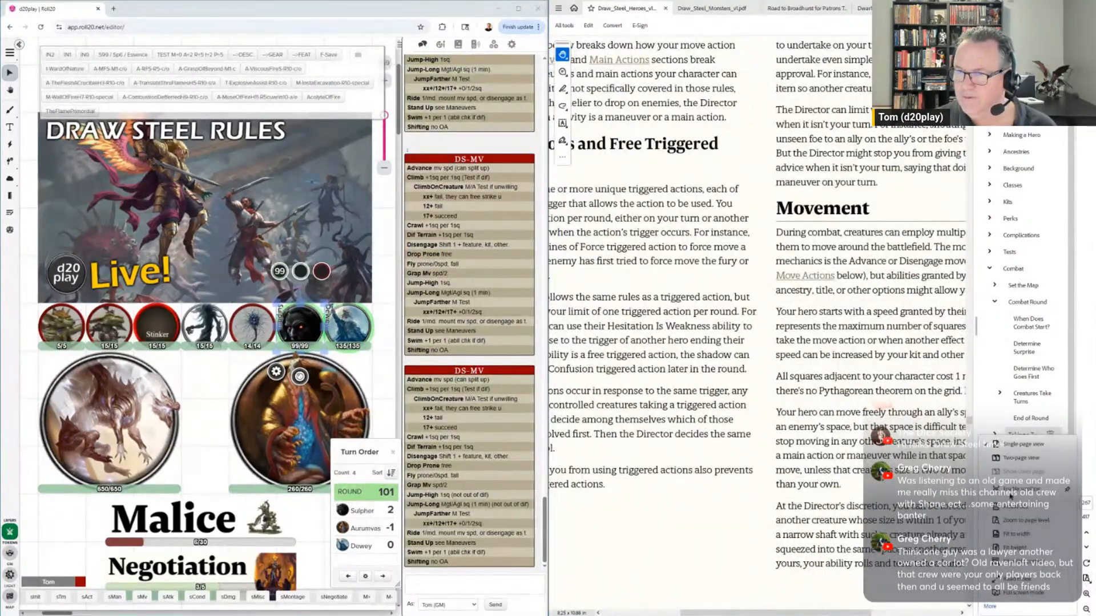
{"action": "left_click", "coordinate": [1022, 489]}
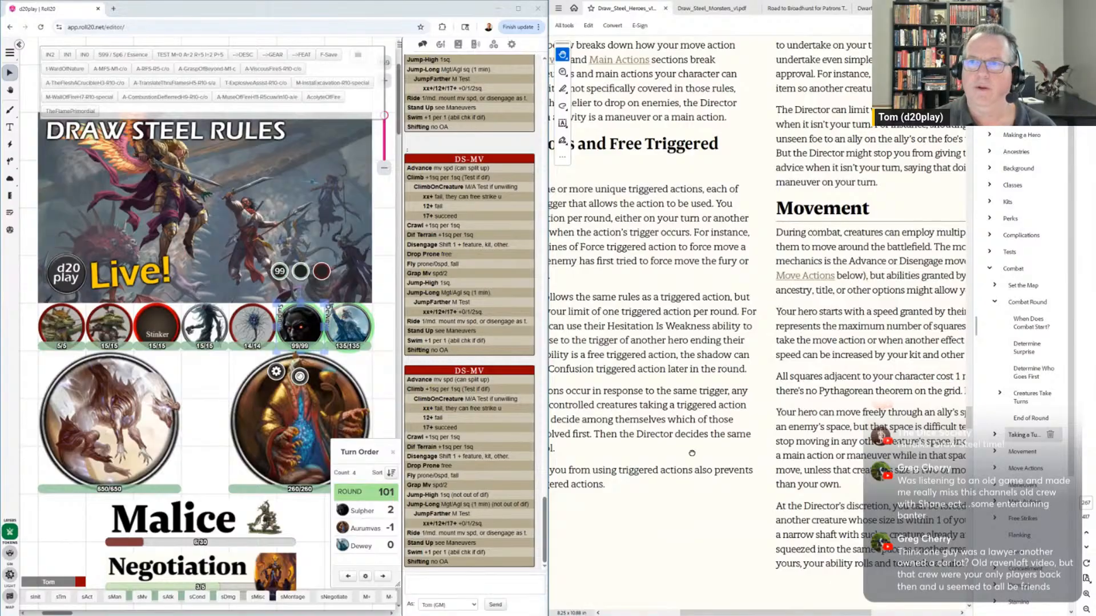
{"action": "left_click_drag", "start_coordinate": [692, 453], "coordinate": [686, 453]}
{"action": "scroll", "coordinate": [686, 453], "scroll_direction": "down", "scroll_amount": 10}
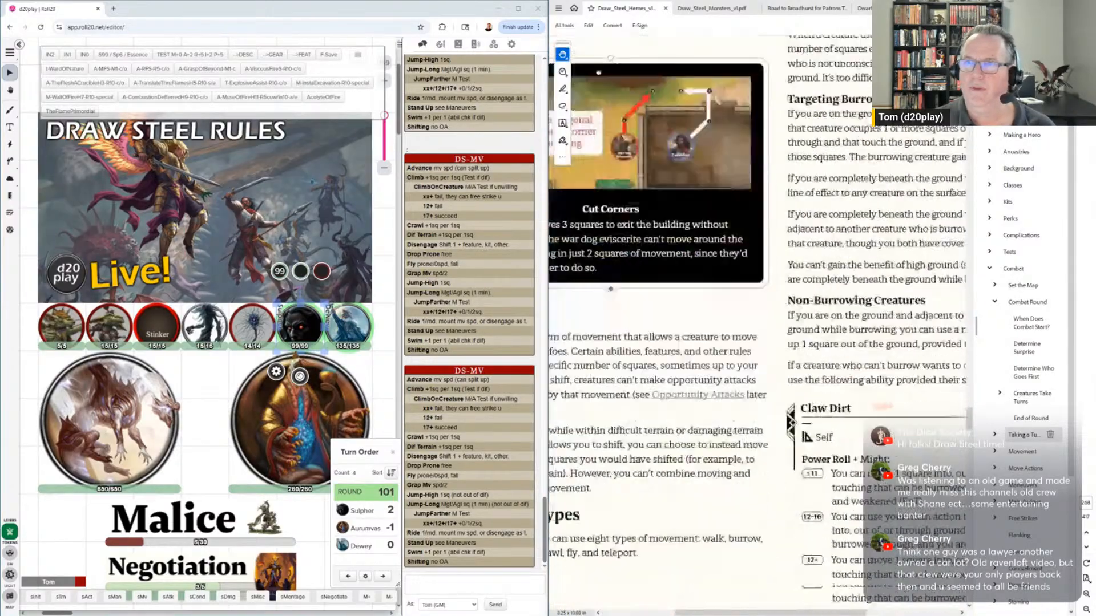
{"action": "scroll", "coordinate": [656, 349], "scroll_direction": "down", "scroll_amount": 12}
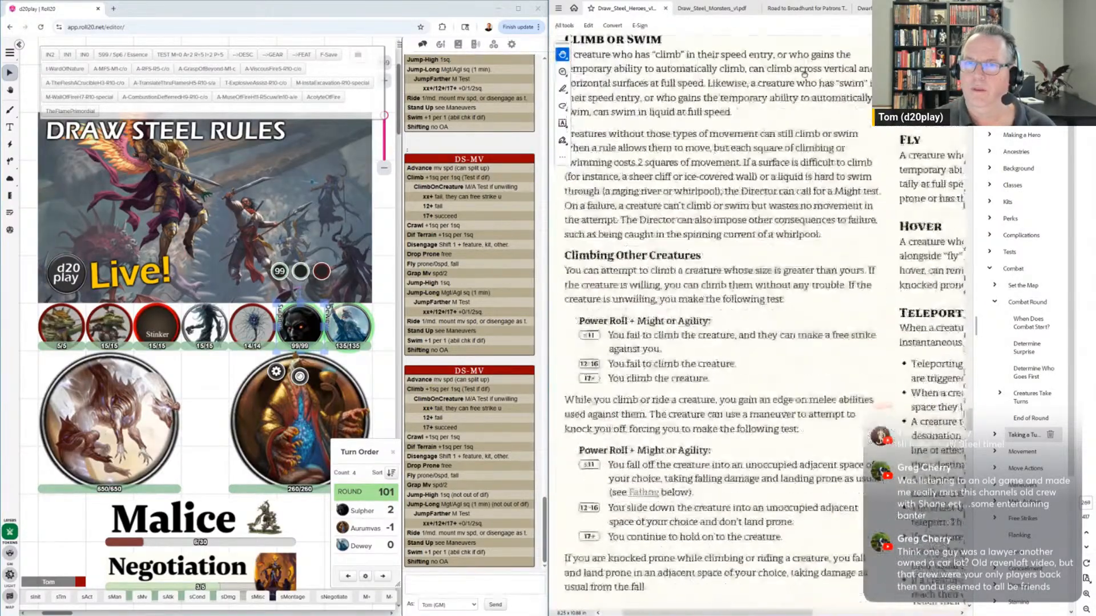
{"action": "scroll", "coordinate": [774, 231], "scroll_direction": "down", "scroll_amount": 6}
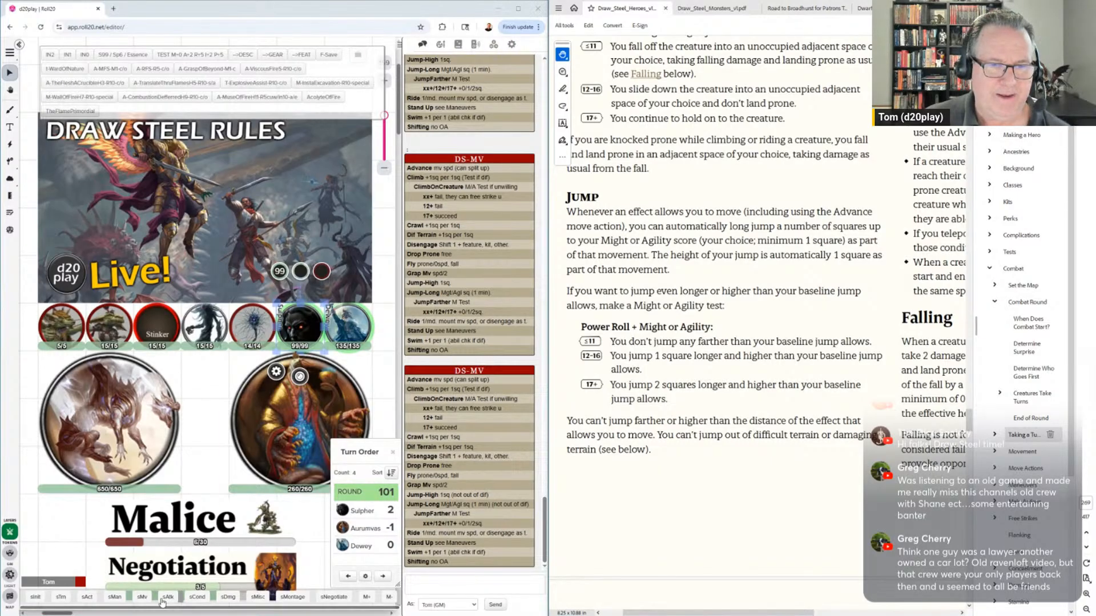
Change the JumpFarther entry in the sMv macro to "M/A Test", save it and post the updated DS-MV reference to chat
{"action": "right_click", "coordinate": [142, 597]}
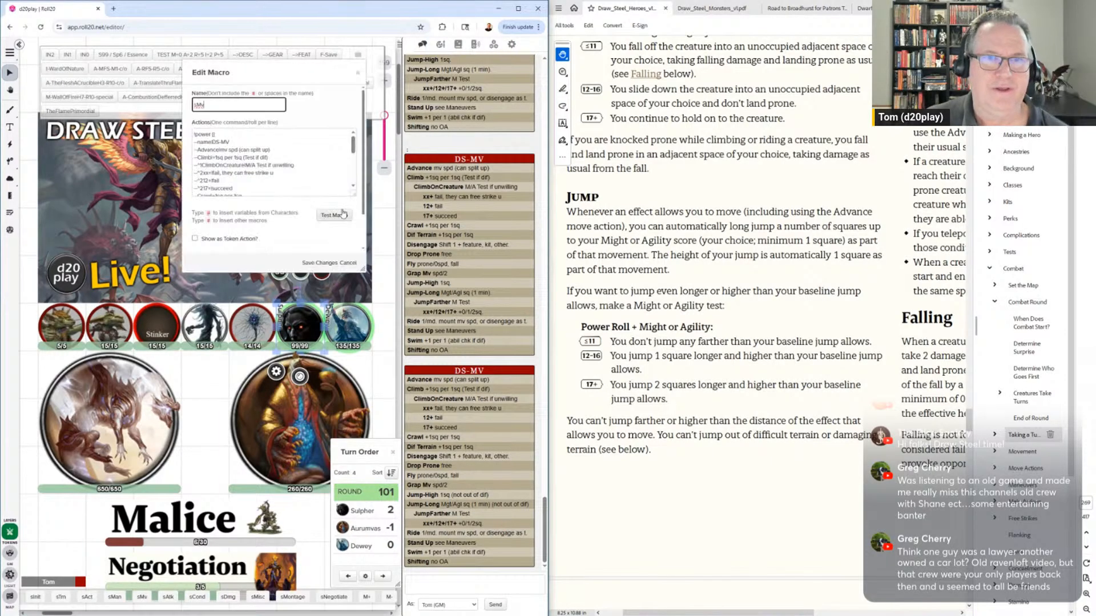
{"action": "scroll", "coordinate": [246, 172], "scroll_direction": "down", "scroll_amount": 3}
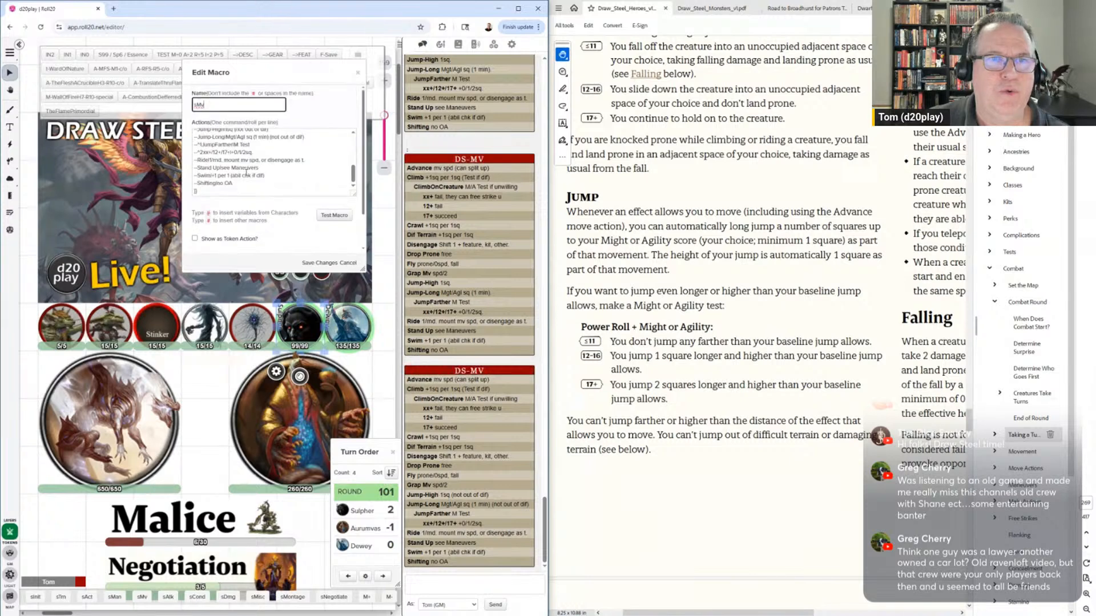
{"action": "scroll", "coordinate": [246, 172], "scroll_direction": "up", "scroll_amount": 2}
{"action": "scroll", "coordinate": [226, 167], "scroll_direction": "down", "scroll_amount": 2}
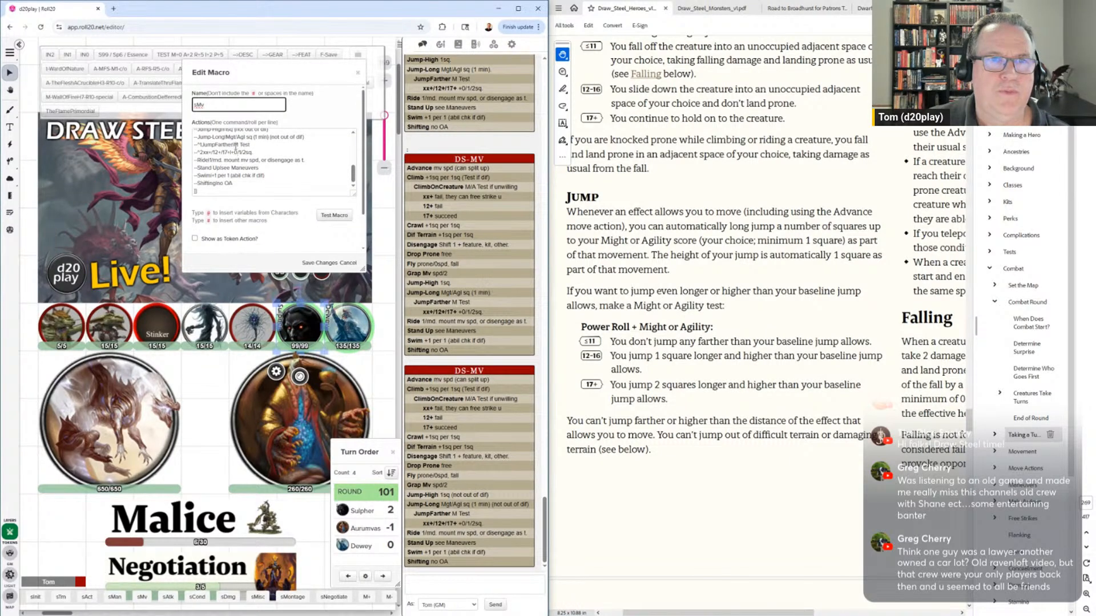
{"action": "left_click", "coordinate": [238, 145]}
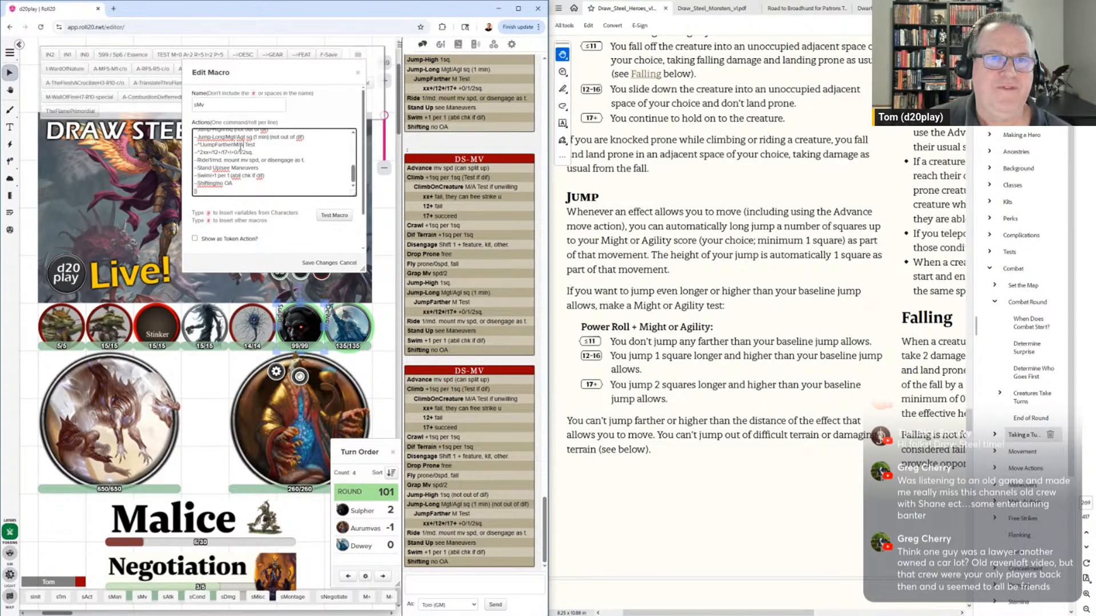
{"action": "left_click", "coordinate": [323, 264]}
{"action": "left_click", "coordinate": [142, 597]}
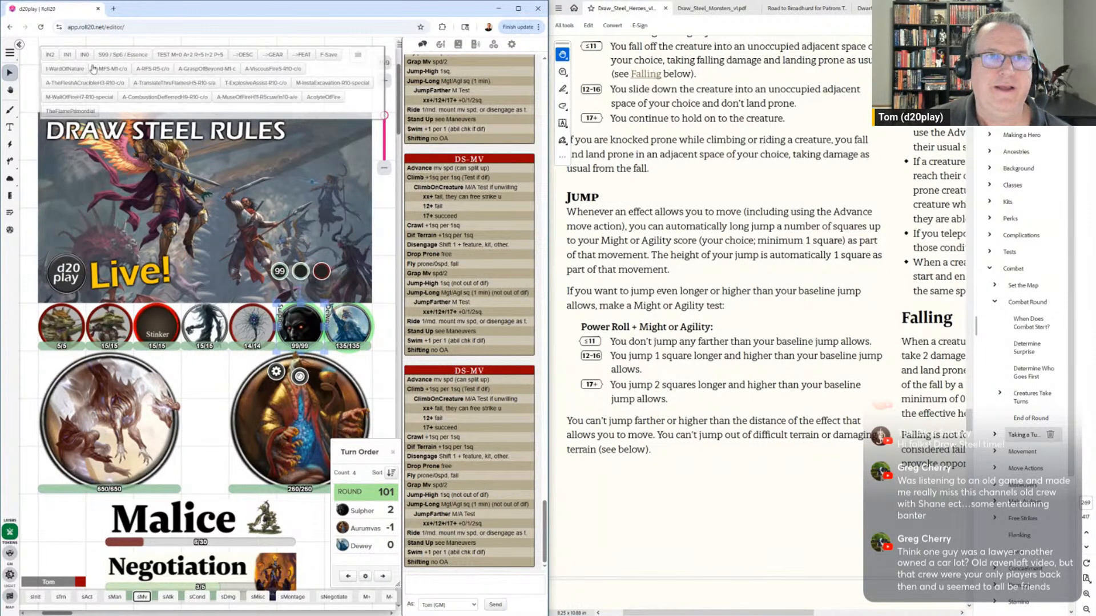
Reselect the Sulpher token and roll its characteristic TEST macro to demonstrate the Might or Agility jump test
{"action": "left_click", "coordinate": [222, 364]}
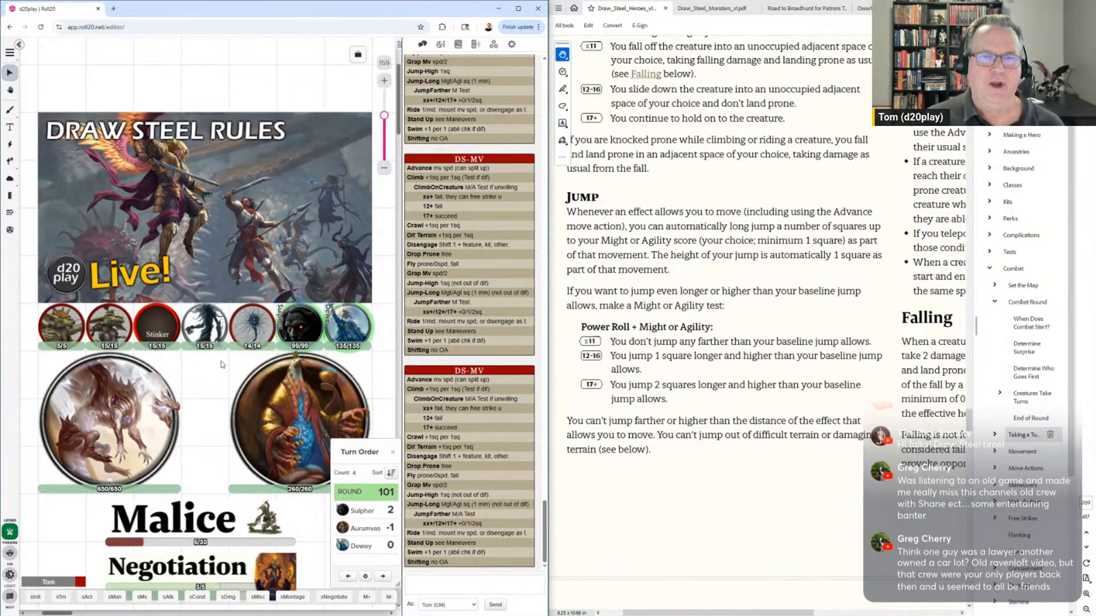
{"action": "left_click", "coordinate": [307, 333]}
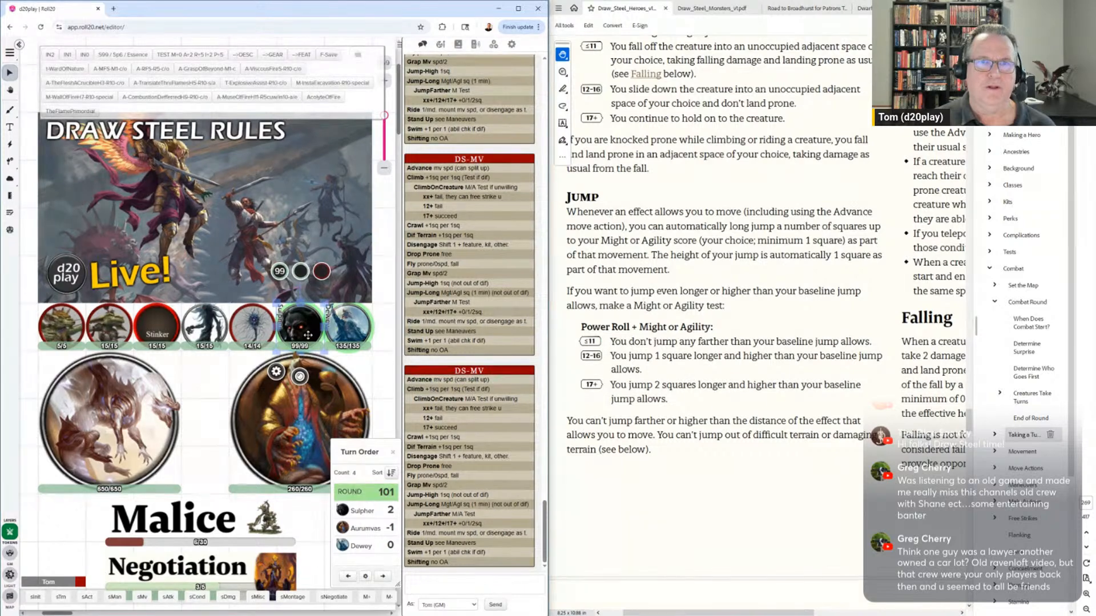
{"action": "left_click", "coordinate": [190, 55]}
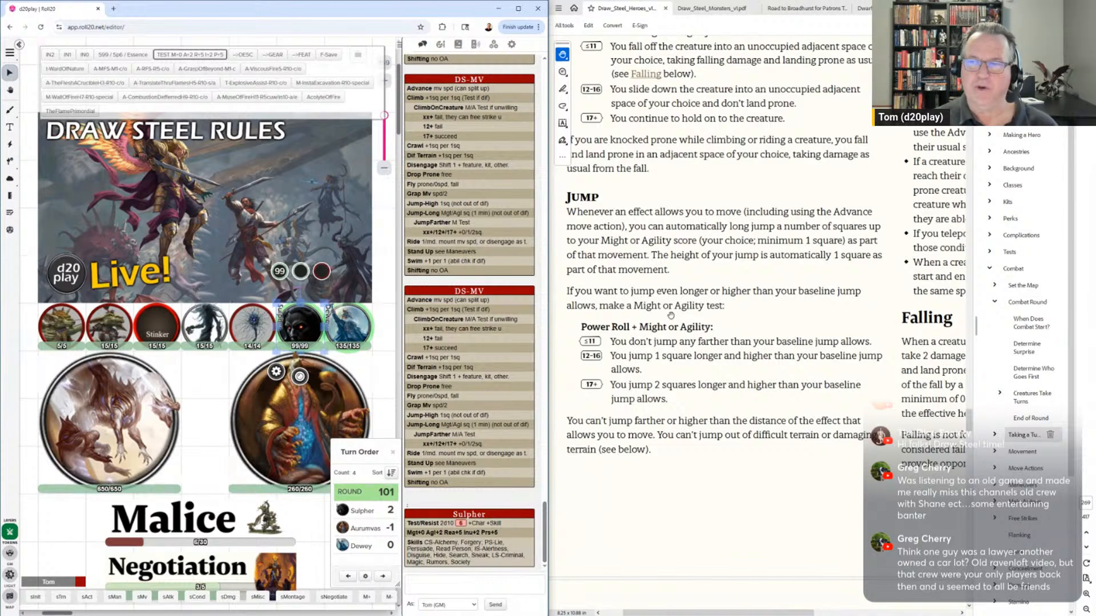
Look through the rulebook from Falling and High Ground through forced movement and Hurling Through Objects to the Ride rules
{"action": "left_click_drag", "start_coordinate": [831, 321], "coordinate": [580, 324]}
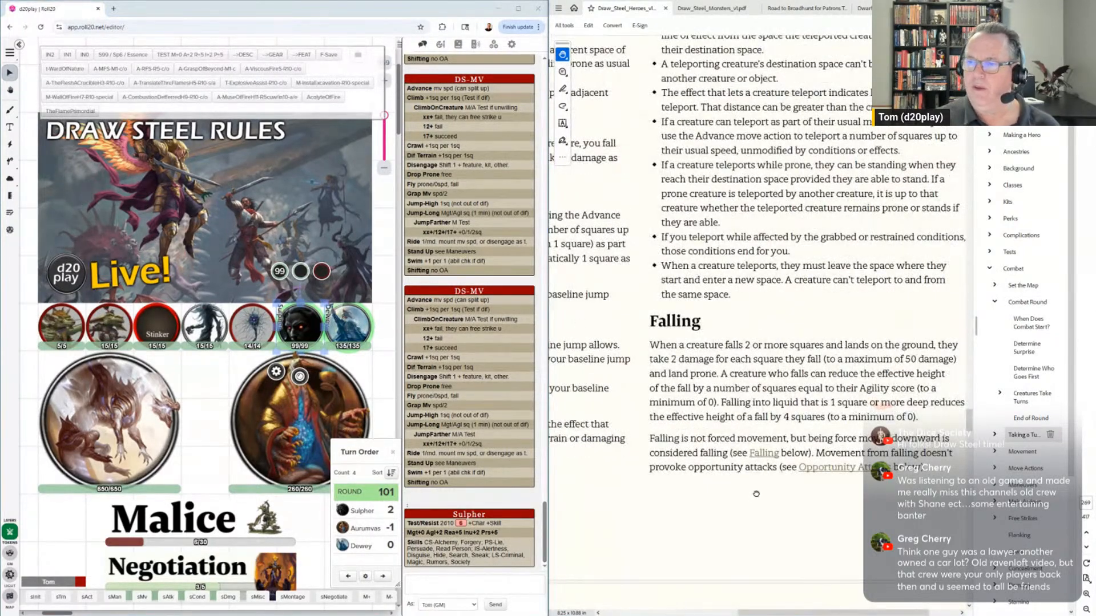
{"action": "left_click_drag", "start_coordinate": [756, 494], "coordinate": [896, 218]}
{"action": "left_click_drag", "start_coordinate": [680, 421], "coordinate": [763, 210]}
{"action": "mouse_move", "coordinate": [623, 553]}
{"action": "left_mouse_down"}
{"action": "mouse_move", "coordinate": [679, 358]}
{"action": "mouse_move", "coordinate": [705, 83]}
{"action": "left_mouse_up"}
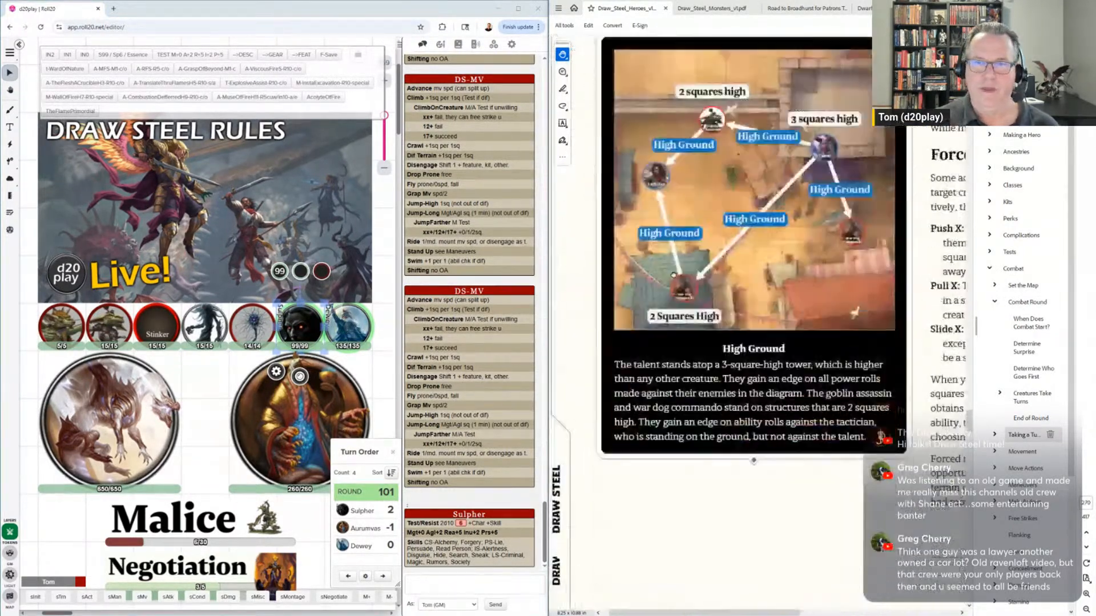
{"action": "left_click_drag", "start_coordinate": [717, 507], "coordinate": [687, 211]}
{"action": "mouse_move", "coordinate": [718, 483]}
{"action": "left_mouse_down"}
{"action": "mouse_move", "coordinate": [640, 373]}
{"action": "mouse_move", "coordinate": [788, 227]}
{"action": "left_mouse_up"}
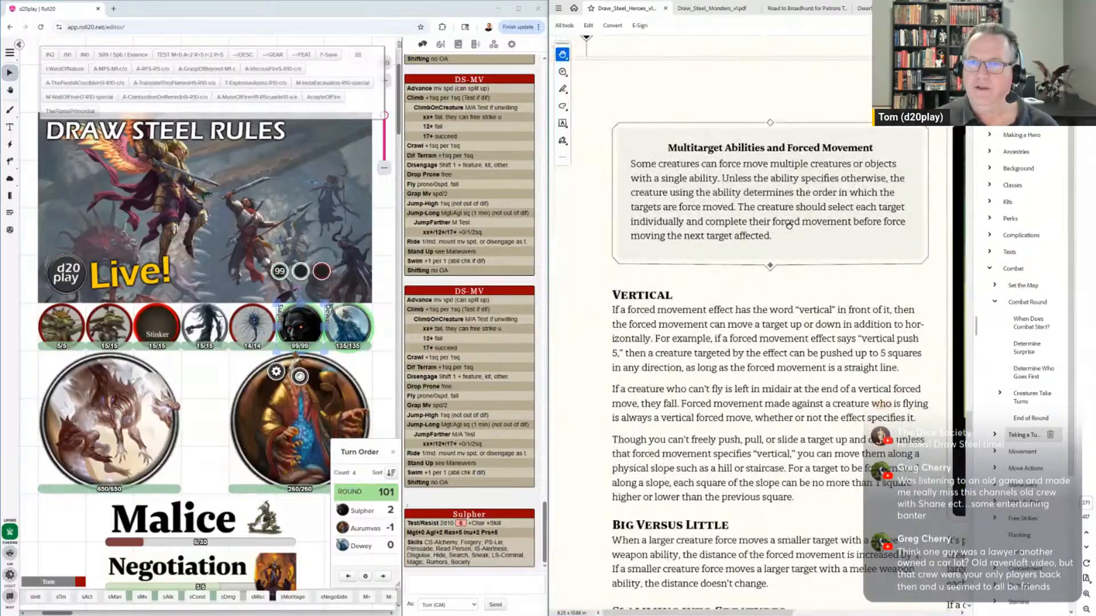
{"action": "left_click_drag", "start_coordinate": [832, 491], "coordinate": [633, 108]}
{"action": "mouse_move", "coordinate": [868, 571]}
{"action": "left_mouse_down"}
{"action": "mouse_move", "coordinate": [773, 394]}
{"action": "mouse_move", "coordinate": [763, 86]}
{"action": "left_mouse_up"}
{"action": "left_click_drag", "start_coordinate": [737, 562], "coordinate": [754, 193]}
{"action": "left_click_drag", "start_coordinate": [740, 446], "coordinate": [751, 299]}
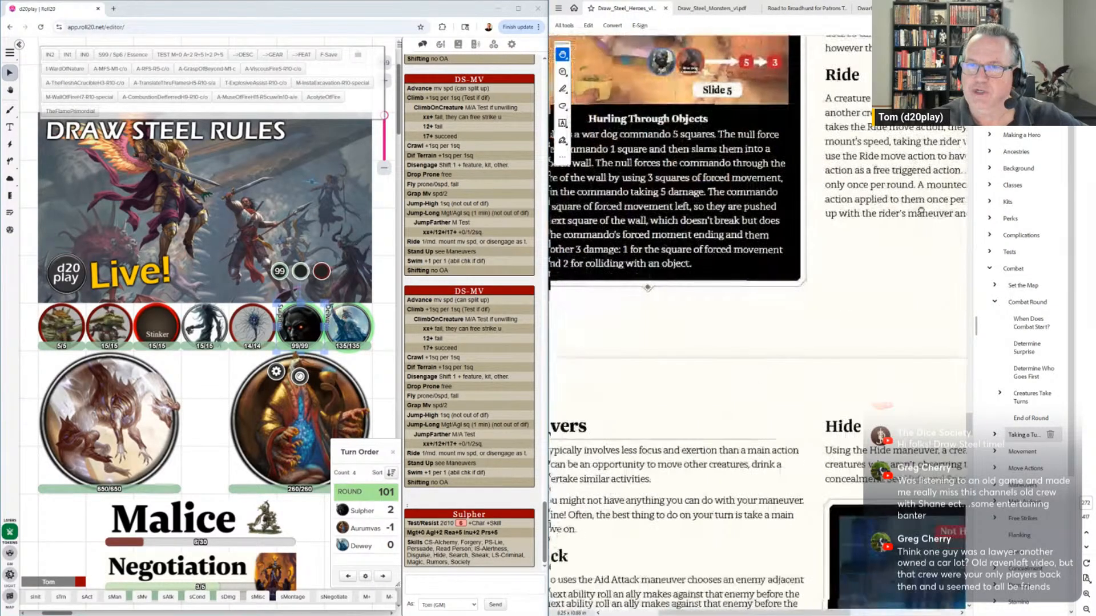
Show the start of the rulebook's Maneuvers section and post the DS-TURN reference to chat
{"action": "scroll", "coordinate": [768, 418], "scroll_direction": "down", "scroll_amount": 10}
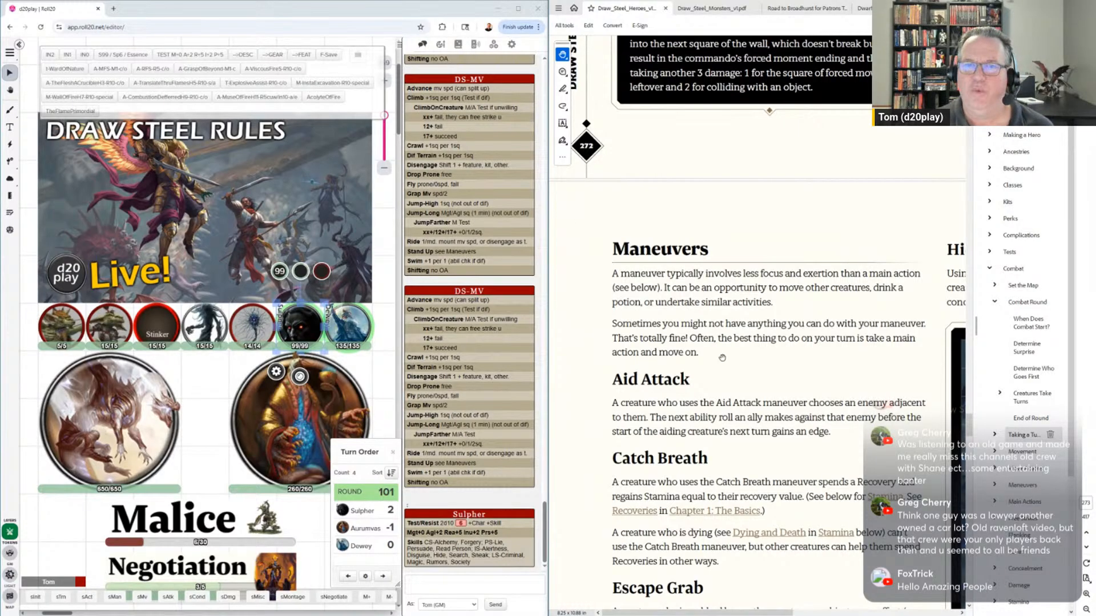
{"action": "left_click", "coordinate": [61, 597]}
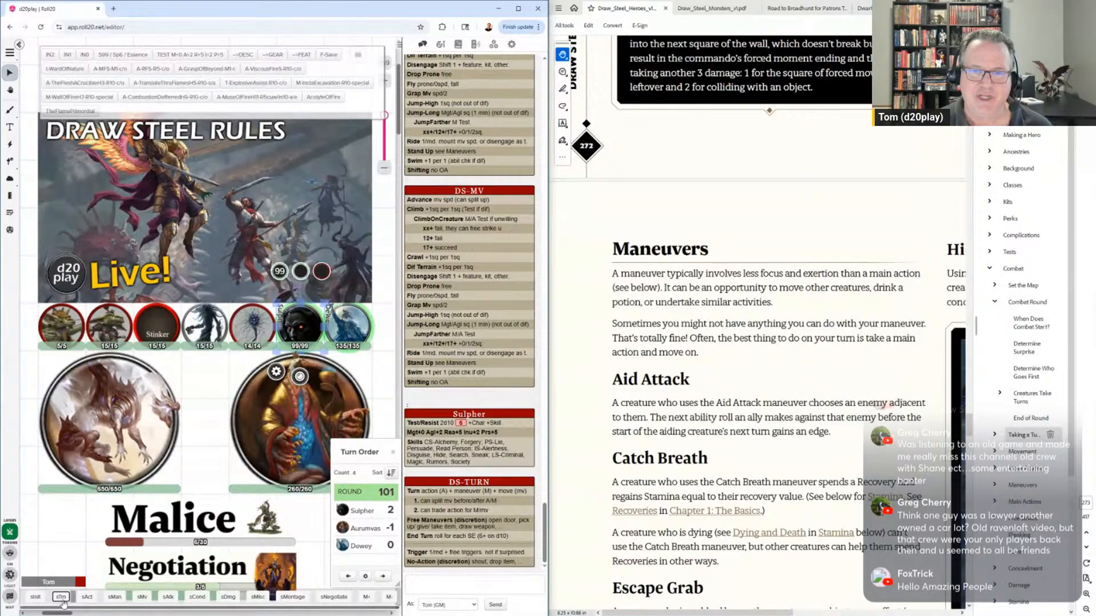
Post the DS-MANEUVERS reference to chat and show the rulebook's Aid Attack and Catch Breath rules beside it
{"action": "left_click", "coordinate": [114, 597]}
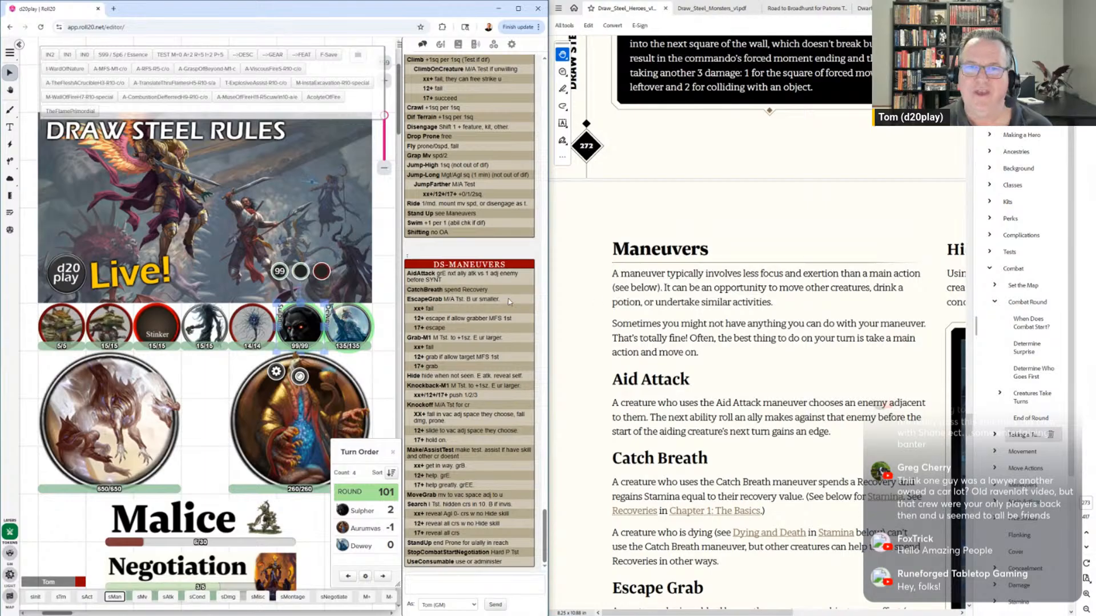
{"action": "left_click", "coordinate": [660, 398]}
{"action": "scroll", "coordinate": [660, 398], "scroll_direction": "down", "scroll_amount": 1}
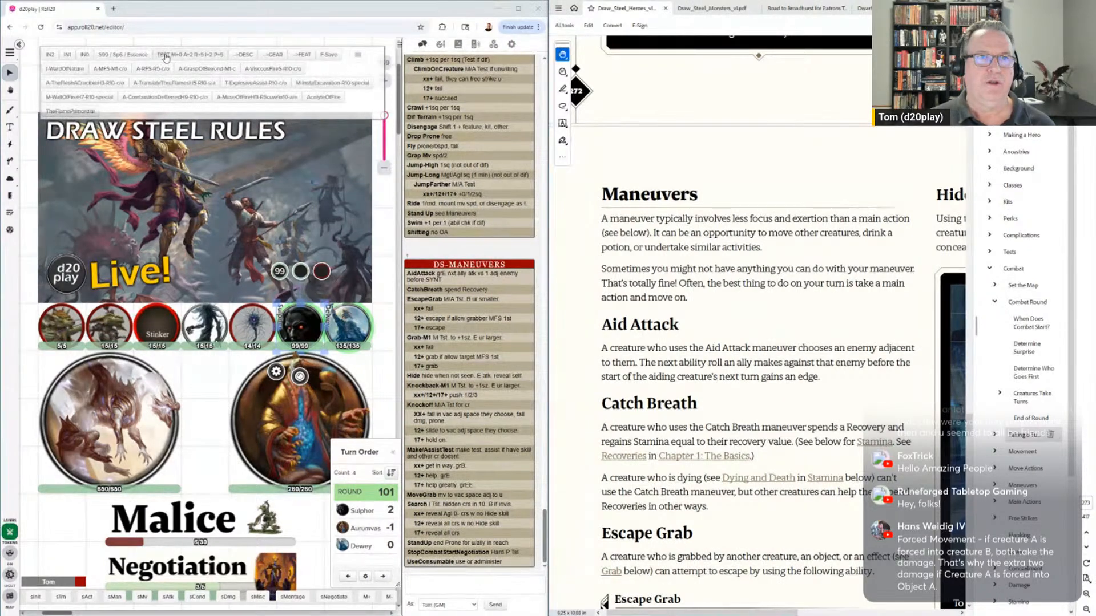
Post Sulpher's Stamina and Essence summary to chat for Catch Breath, and bring the rulebook's Escape Grab ability into view
{"action": "left_click", "coordinate": [117, 55]}
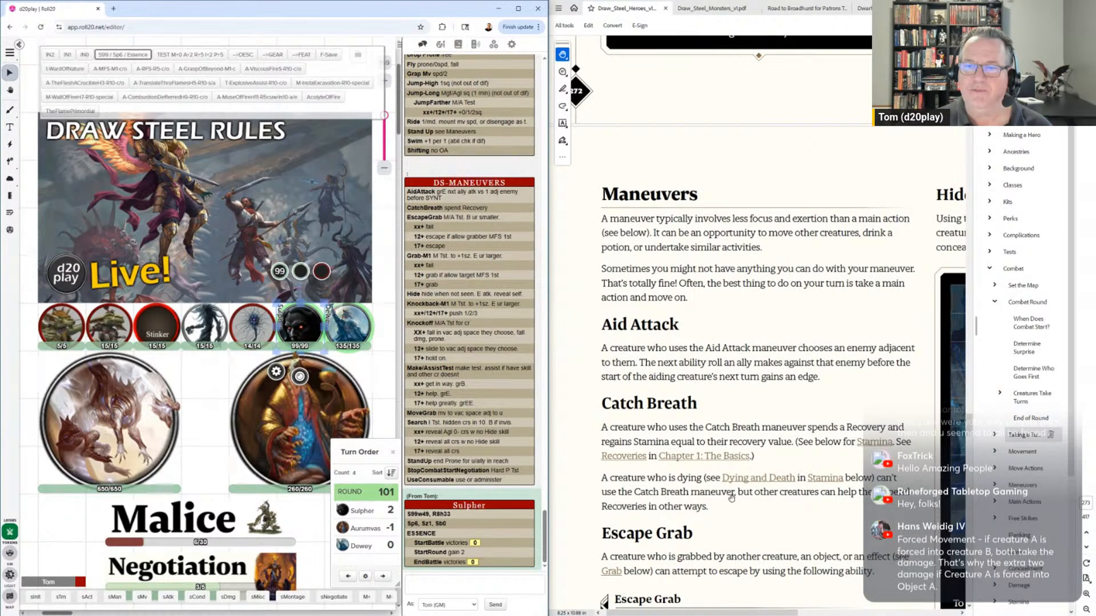
{"action": "scroll", "coordinate": [797, 395], "scroll_direction": "down", "scroll_amount": 2}
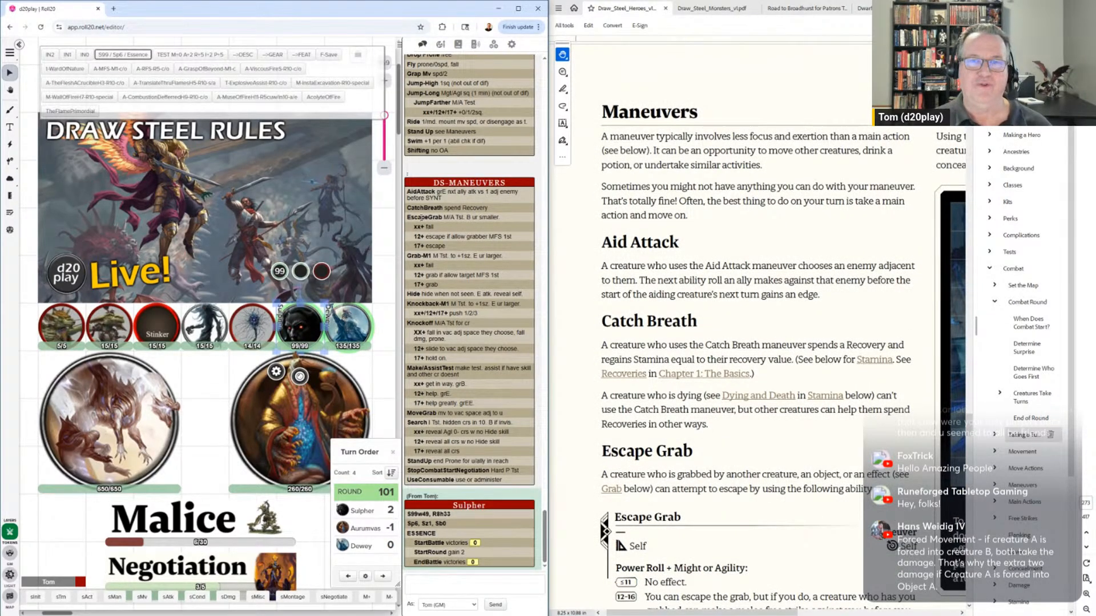
{"action": "scroll", "coordinate": [708, 339], "scroll_direction": "down", "scroll_amount": 1}
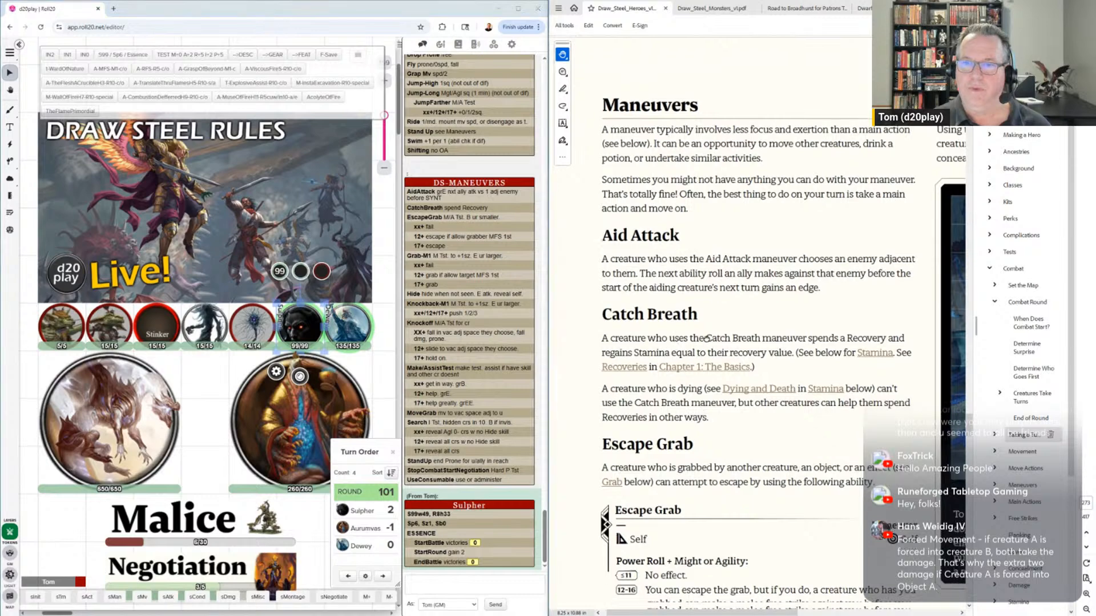
{"action": "scroll", "coordinate": [708, 339], "scroll_direction": "down", "scroll_amount": 4}
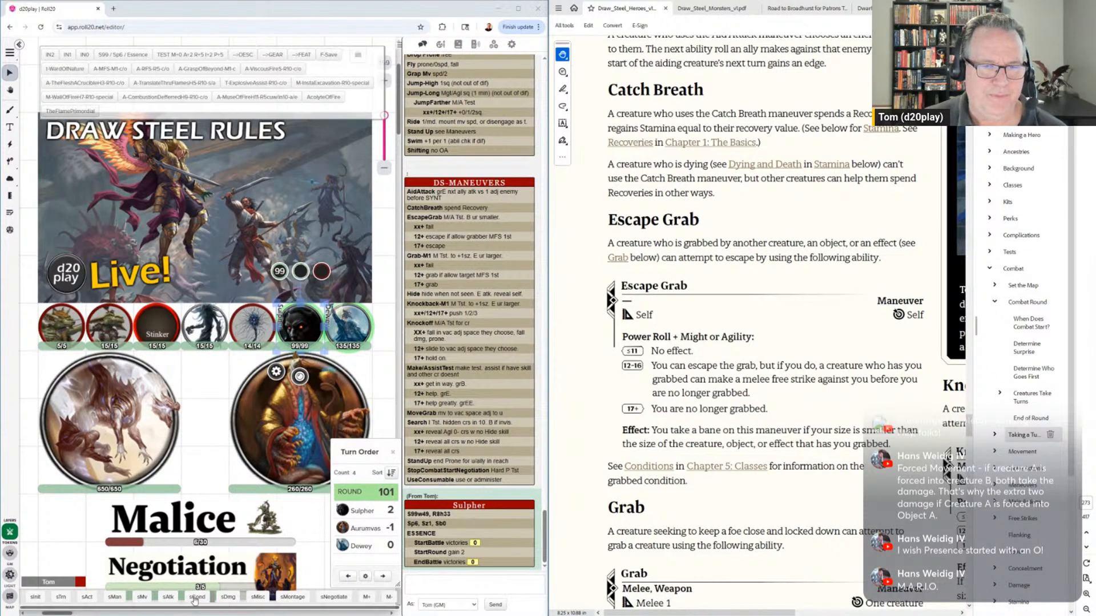
Open the sMan macro containing the DS-MANEUVERS reference for editing
{"action": "right_click", "coordinate": [141, 599]}
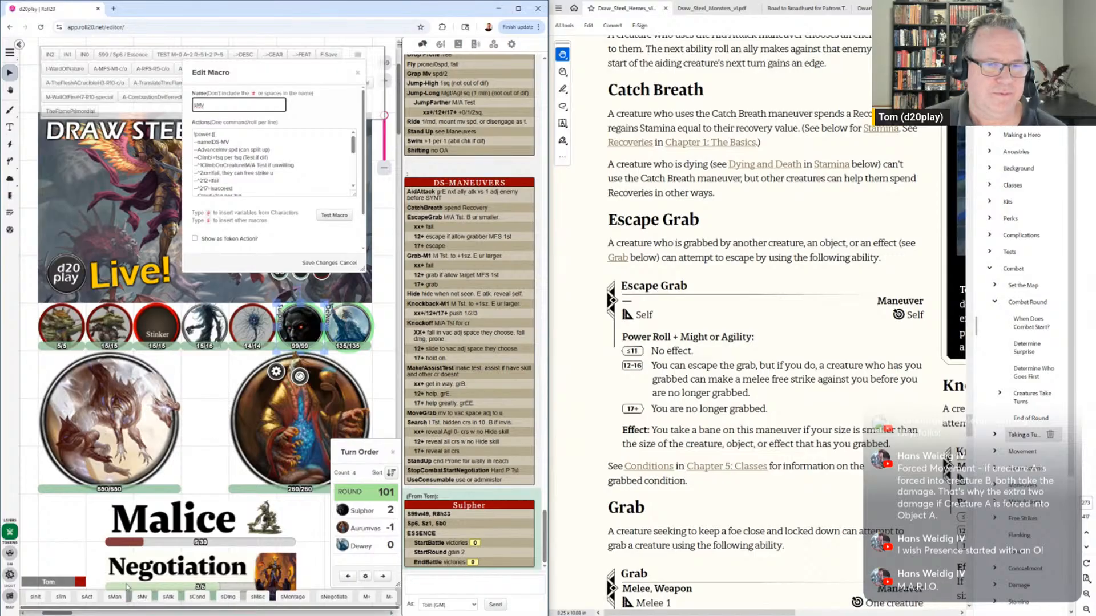
{"action": "left_click", "coordinate": [344, 266]}
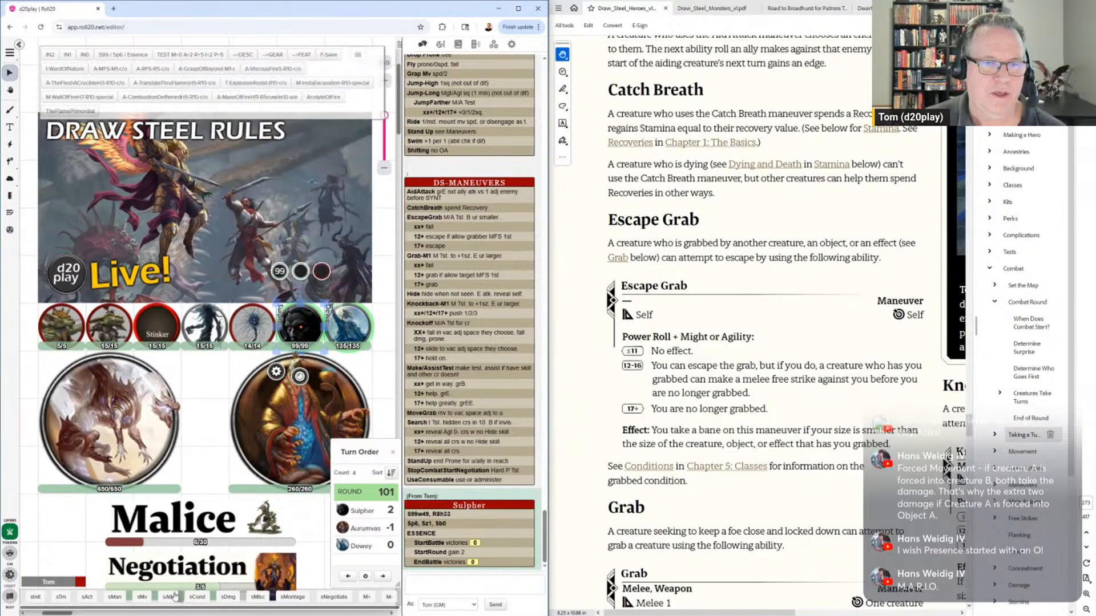
{"action": "right_click", "coordinate": [114, 598]}
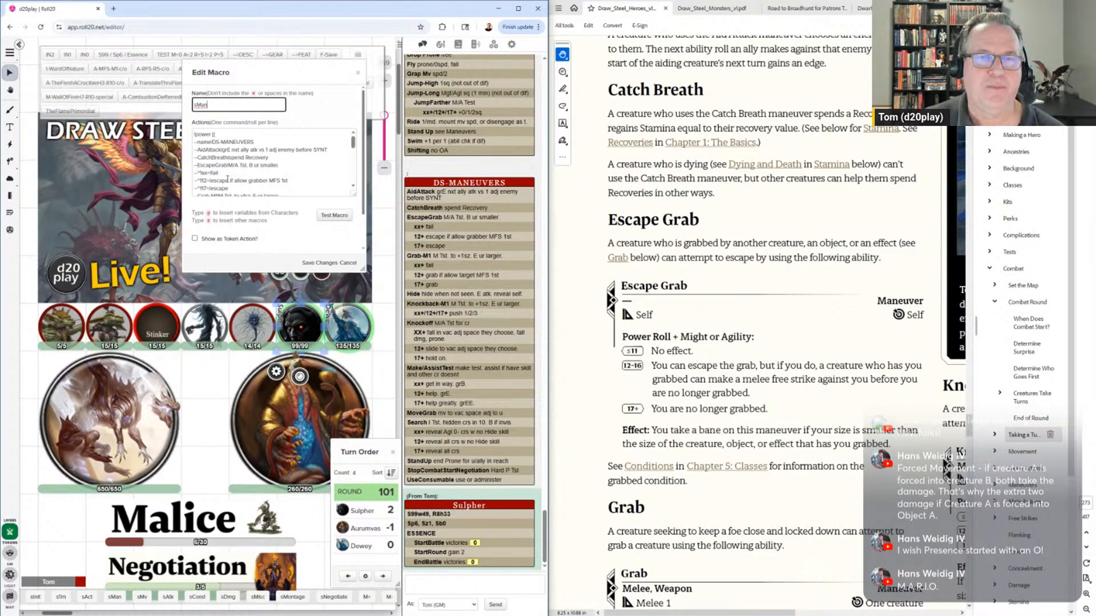
Replace "Tst" with "PR" in the EscapeGrab line of the sMan macro, save it and run it to chat
{"action": "scroll", "coordinate": [243, 154], "scroll_direction": "down", "scroll_amount": 2}
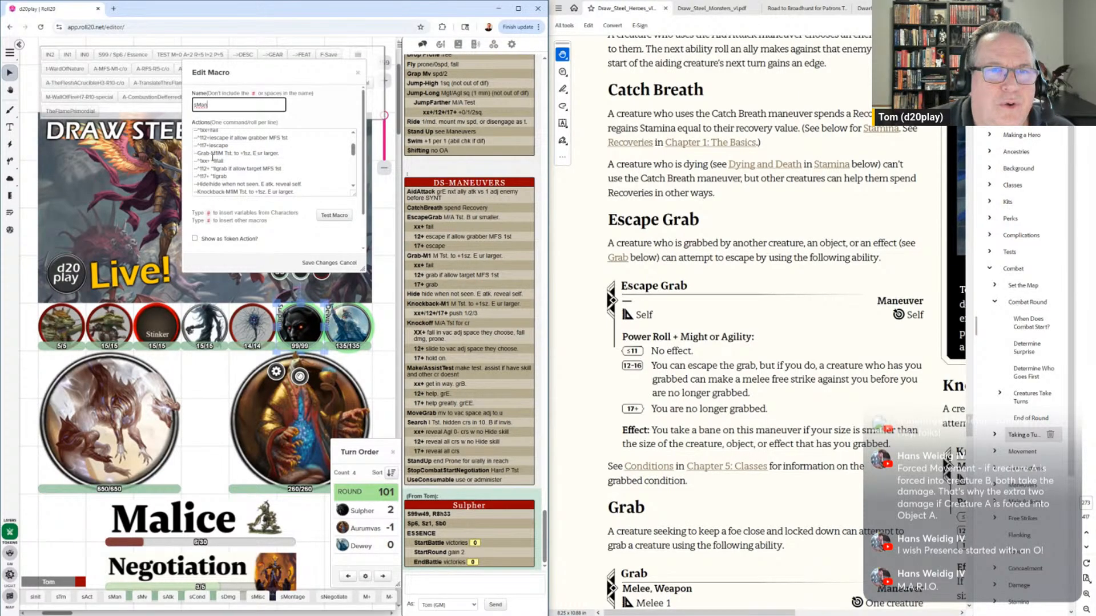
{"action": "scroll", "coordinate": [222, 153], "scroll_direction": "up", "scroll_amount": 1}
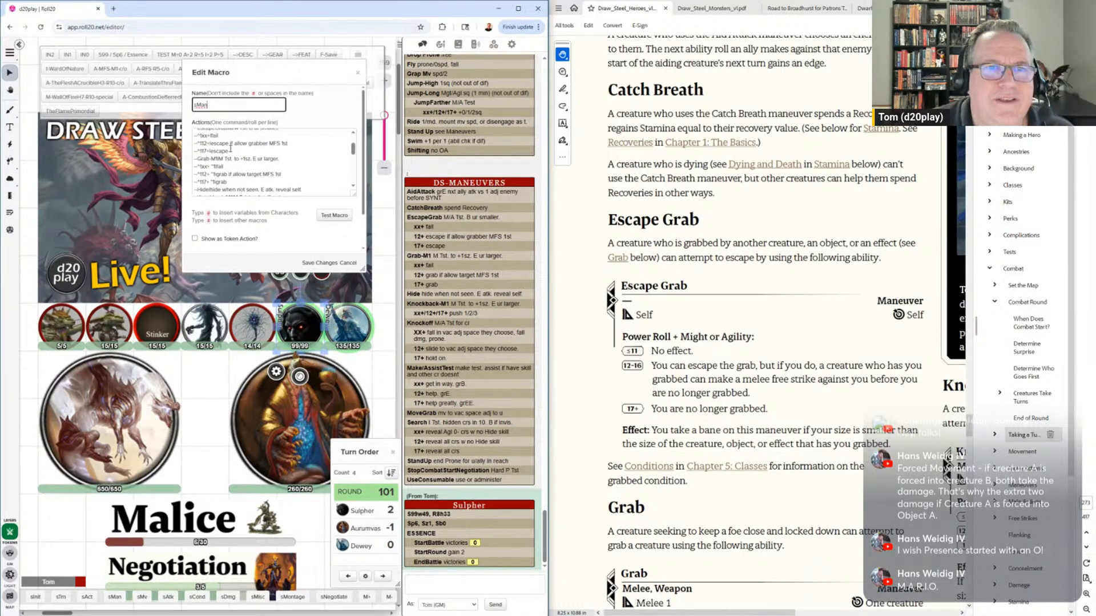
{"action": "scroll", "coordinate": [230, 149], "scroll_direction": "up", "scroll_amount": 3}
{"action": "left_click", "coordinate": [240, 165]}
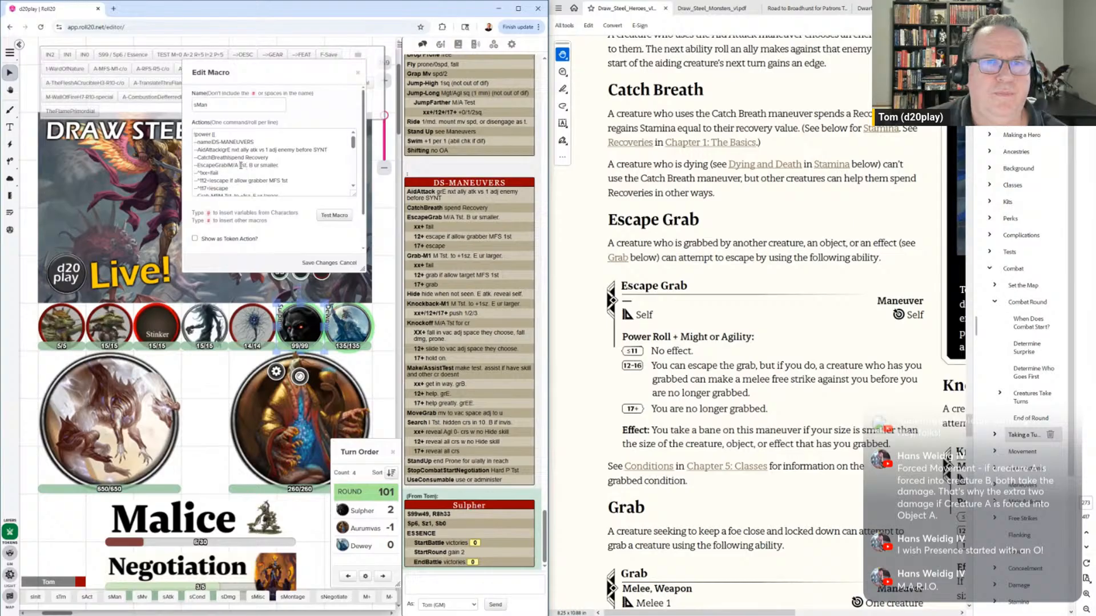
{"action": "double_click", "coordinate": [242, 166]}
{"action": "type", "text": "PR"}
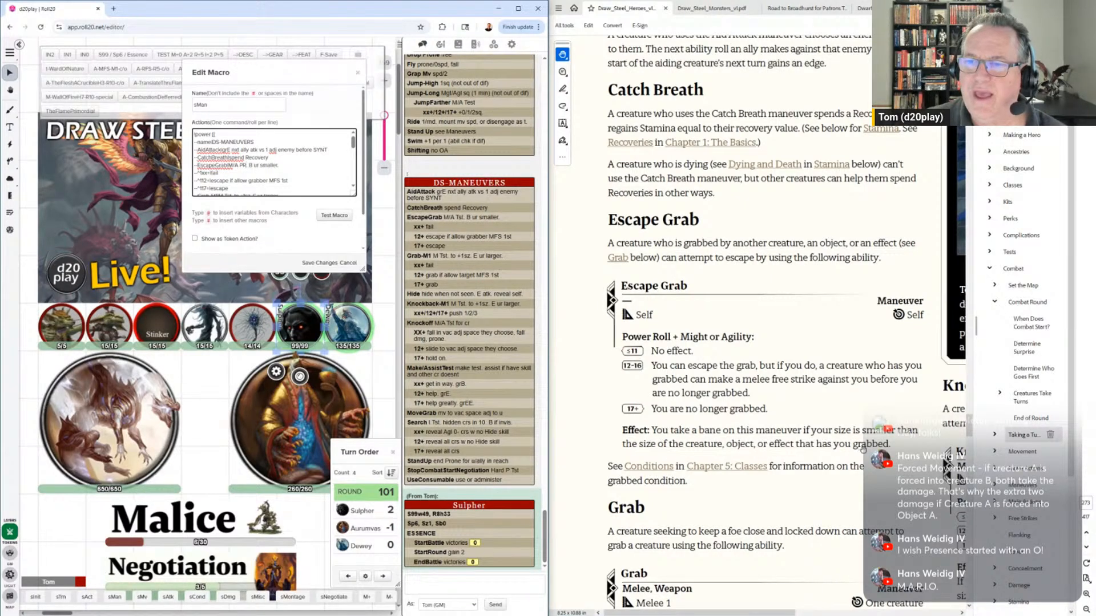
{"action": "left_click", "coordinate": [317, 263]}
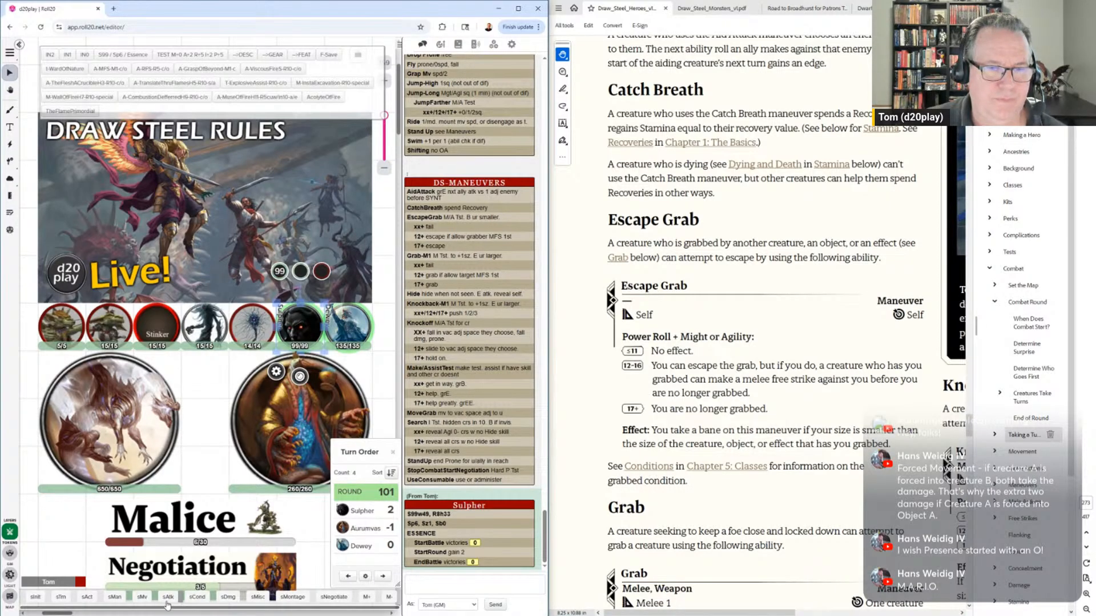
{"action": "left_click", "coordinate": [114, 597]}
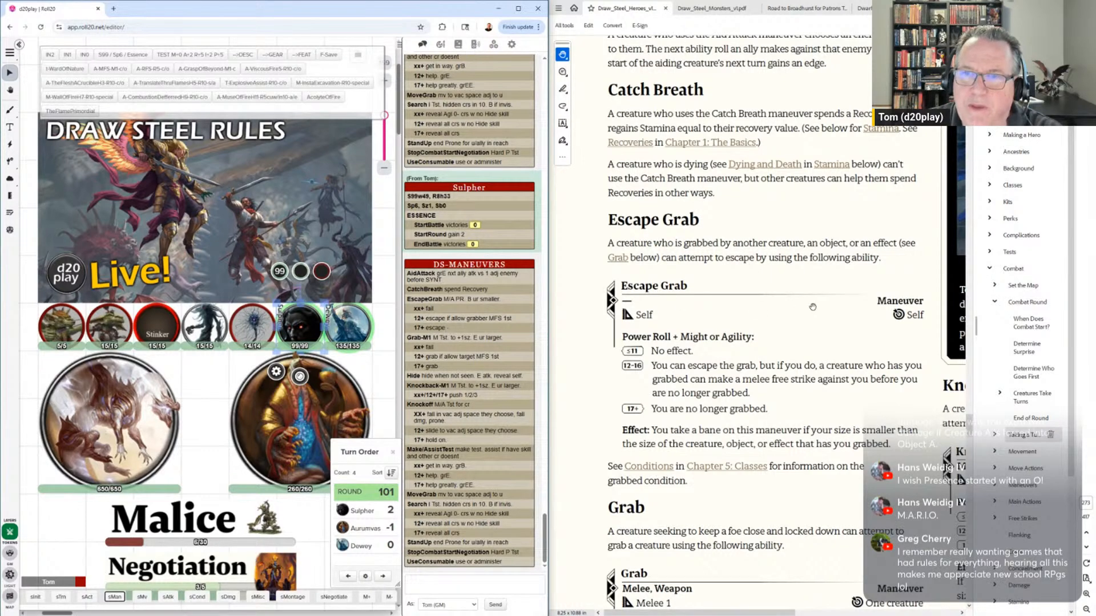
Check the rulebook's Grab maneuver, replace "Tst" with "PR" in the sMan macro's Grab-M1 line, and save and run the macro
{"action": "scroll", "coordinate": [811, 291], "scroll_direction": "down", "scroll_amount": 2}
{"action": "scroll", "coordinate": [811, 298], "scroll_direction": "down", "scroll_amount": 4}
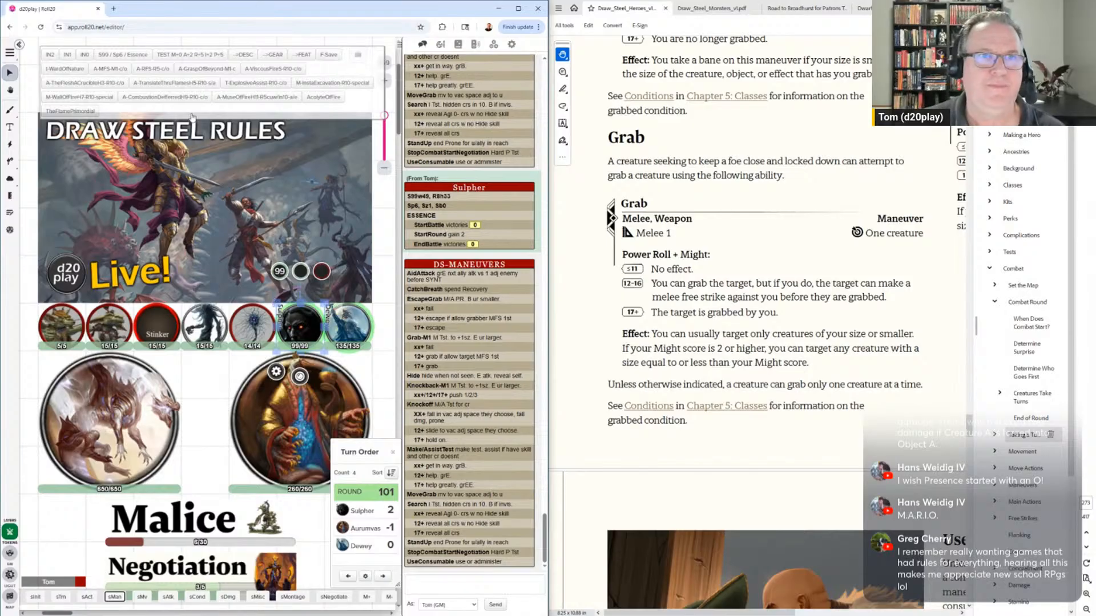
{"action": "right_click", "coordinate": [114, 597]}
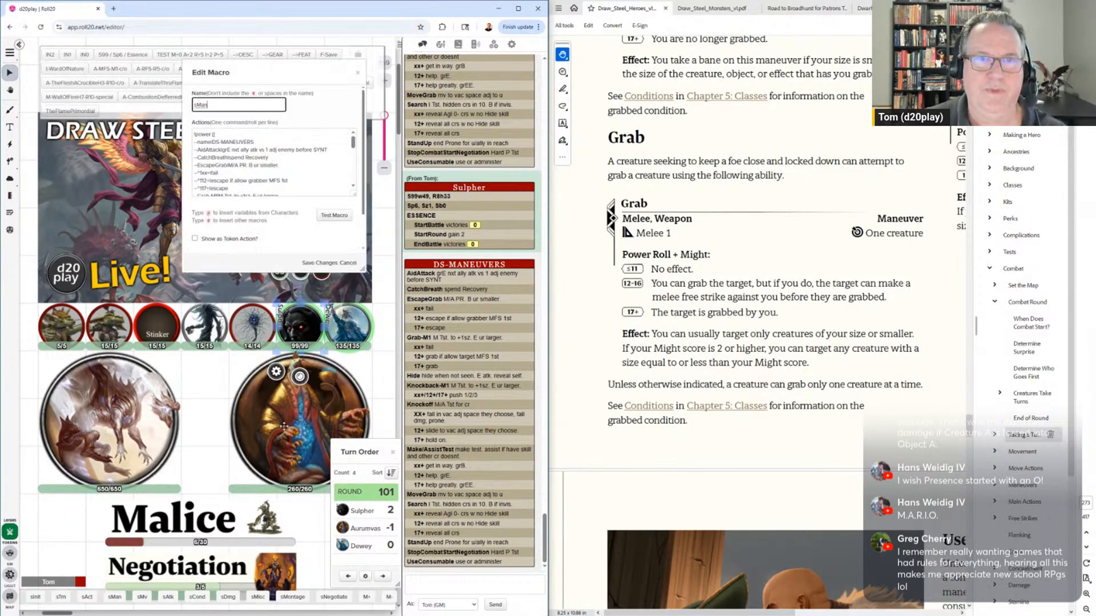
{"action": "scroll", "coordinate": [246, 170], "scroll_direction": "down", "scroll_amount": 4}
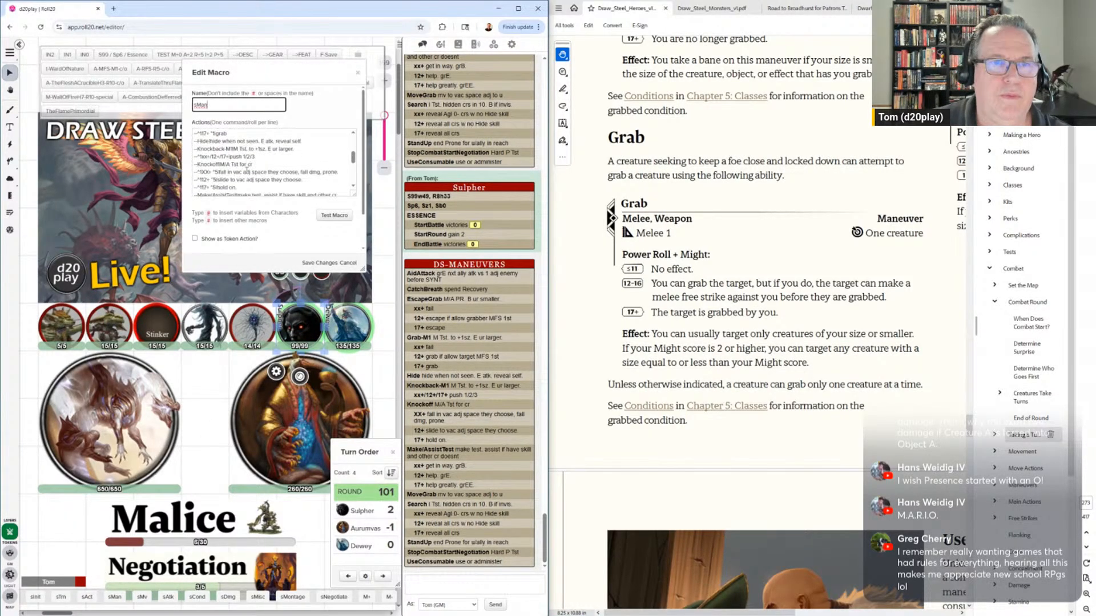
{"action": "scroll", "coordinate": [244, 168], "scroll_direction": "up", "scroll_amount": 4}
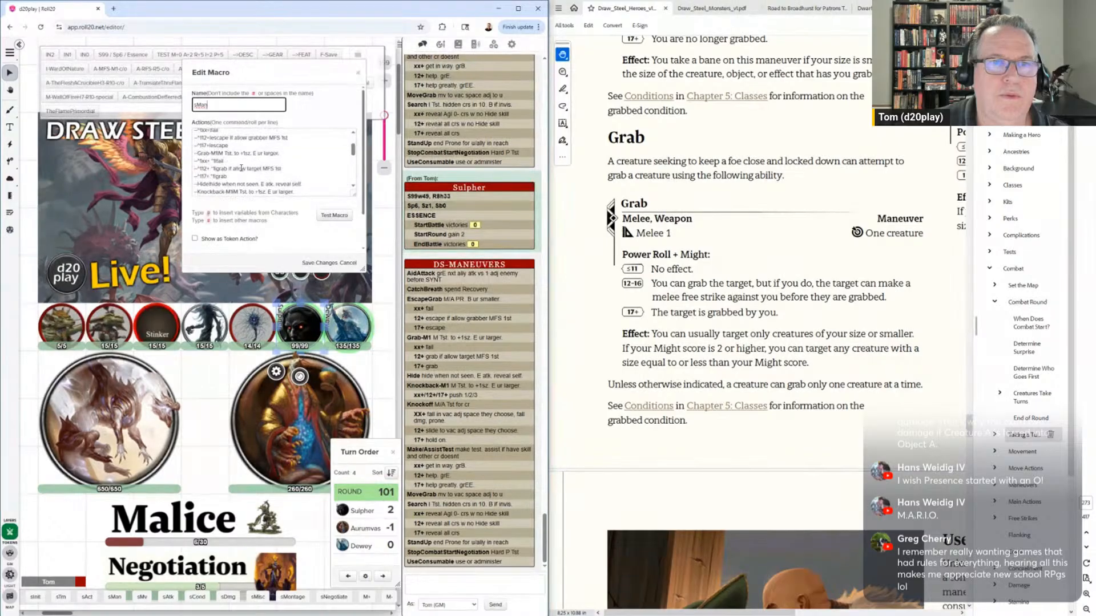
{"action": "double_click", "coordinate": [229, 153]}
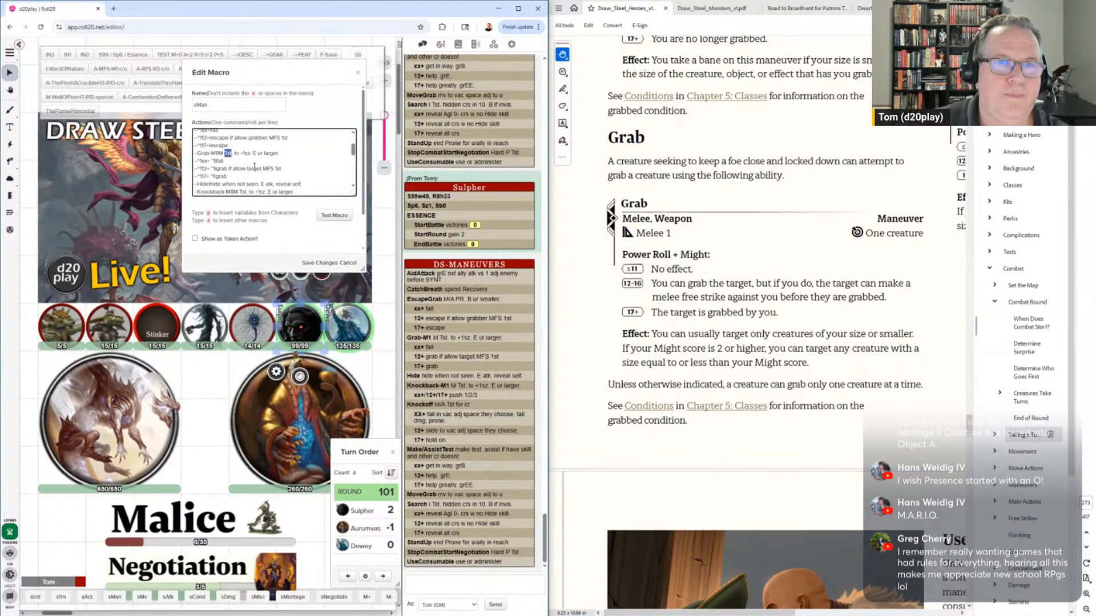
{"action": "type", "text": "PR"}
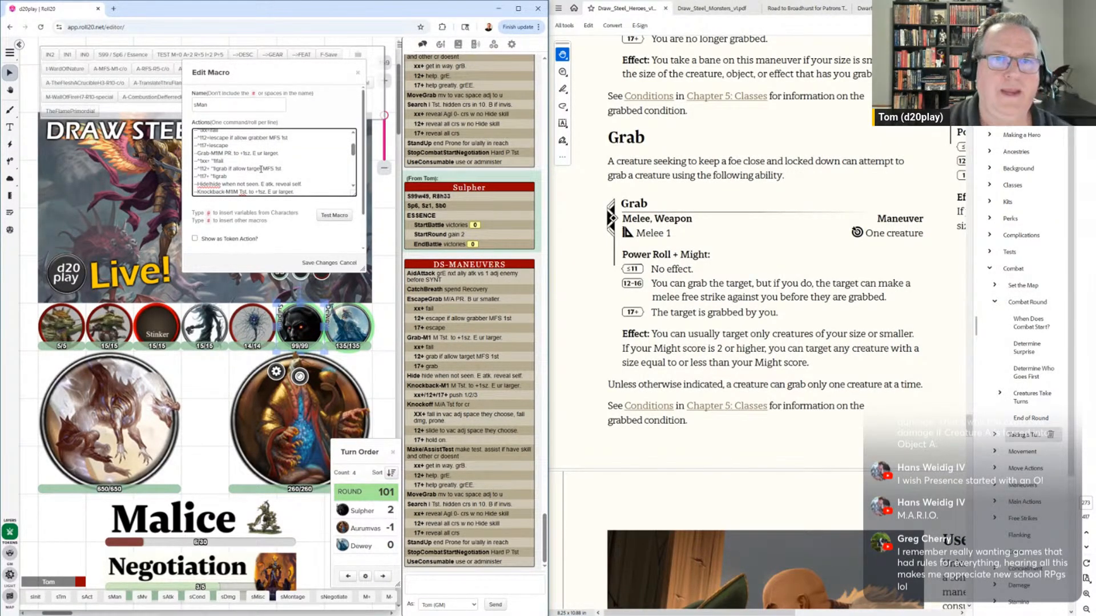
{"action": "left_click", "coordinate": [323, 262]}
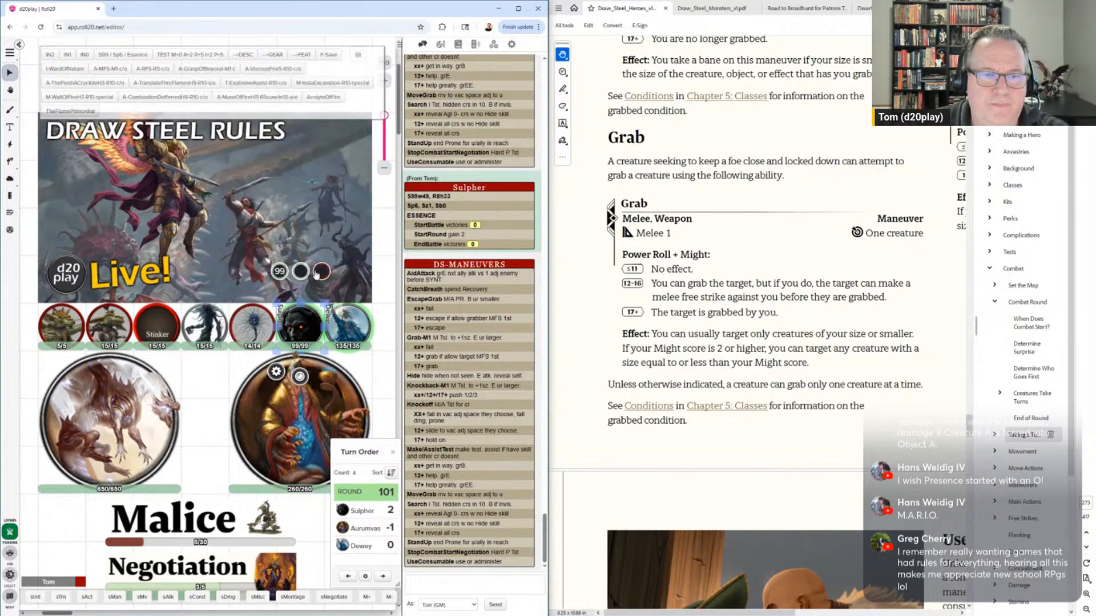
{"action": "left_click", "coordinate": [115, 598]}
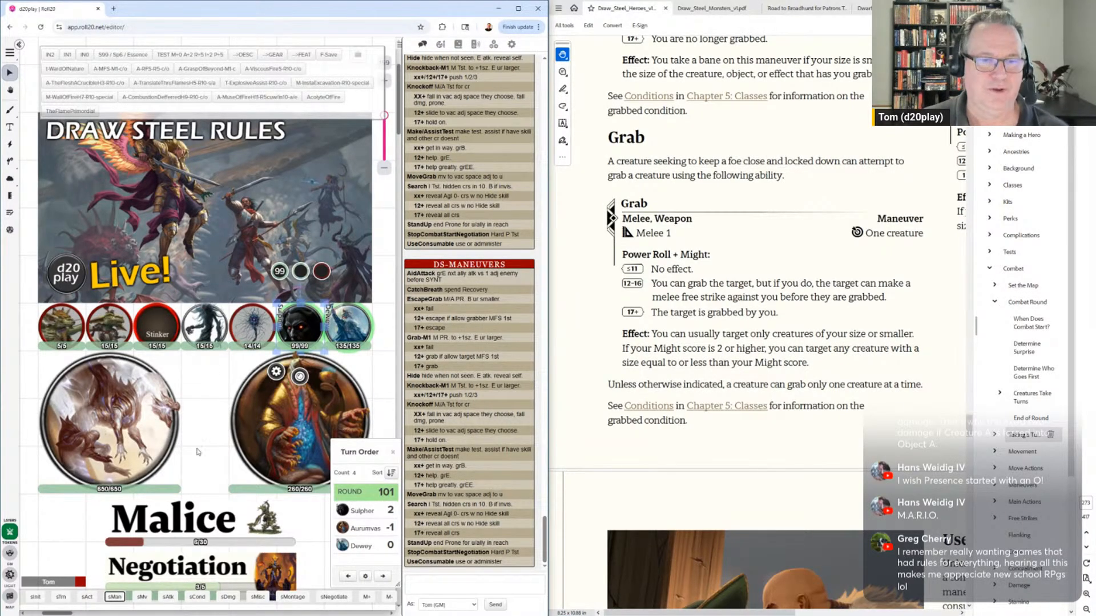
In the sMan macro's Grab-M1 line, replace "to +1sz" with "ur size or ur M in size"
{"action": "right_click", "coordinate": [114, 597]}
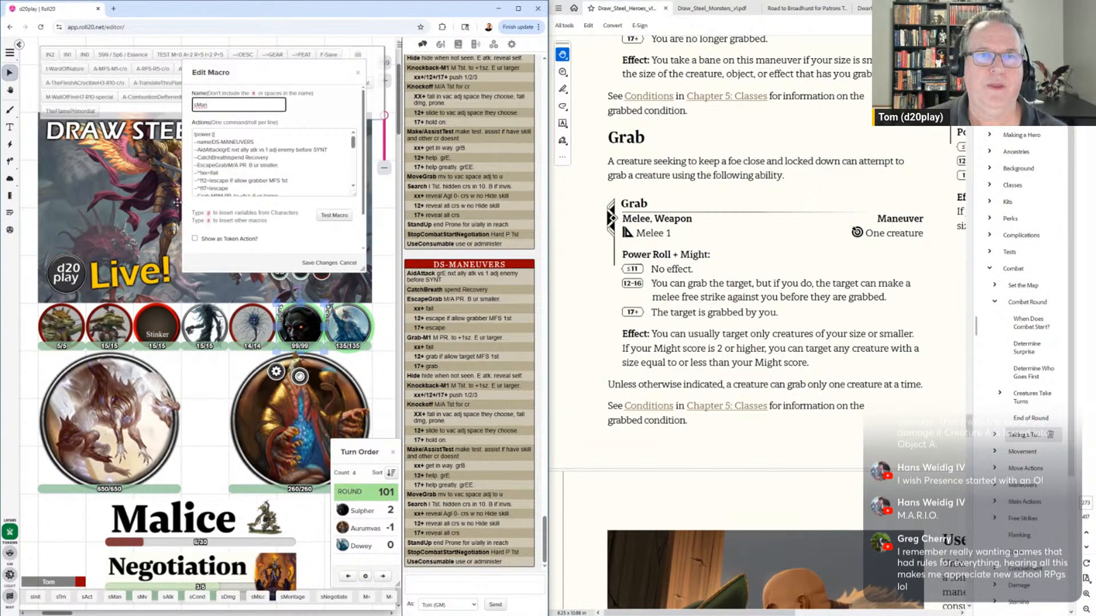
{"action": "scroll", "coordinate": [239, 154], "scroll_direction": "down", "scroll_amount": 2}
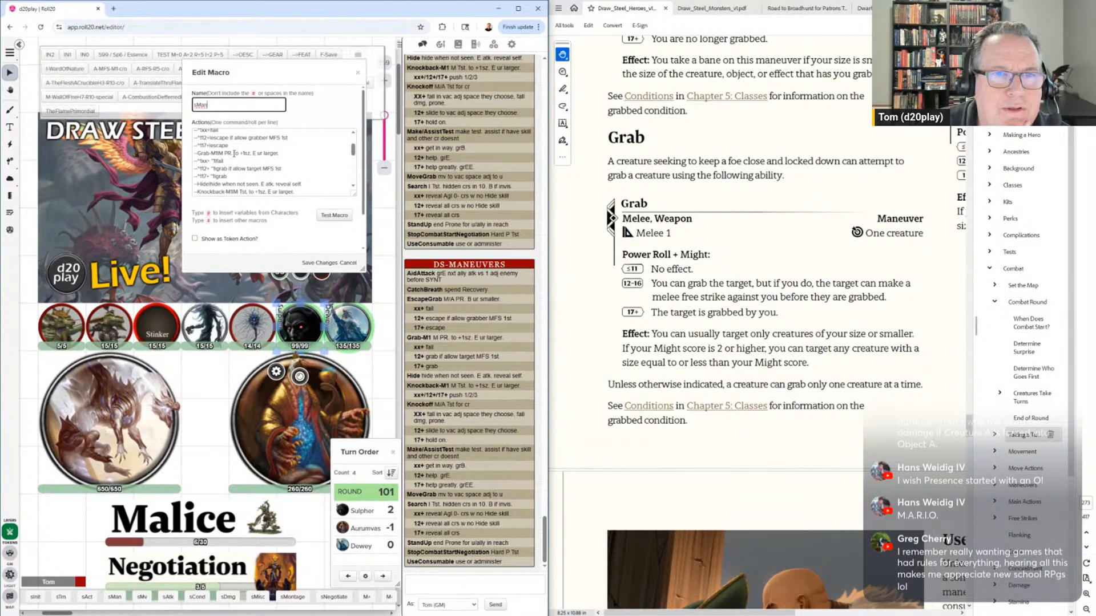
{"action": "left_click", "coordinate": [235, 152]}
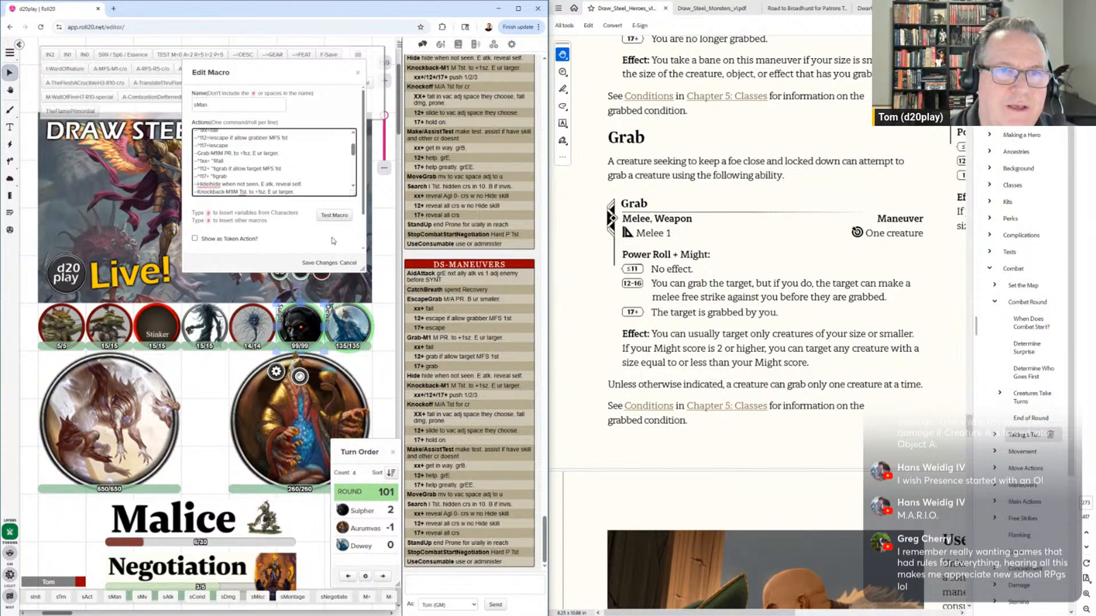
{"action": "type", "text": "ur size"}
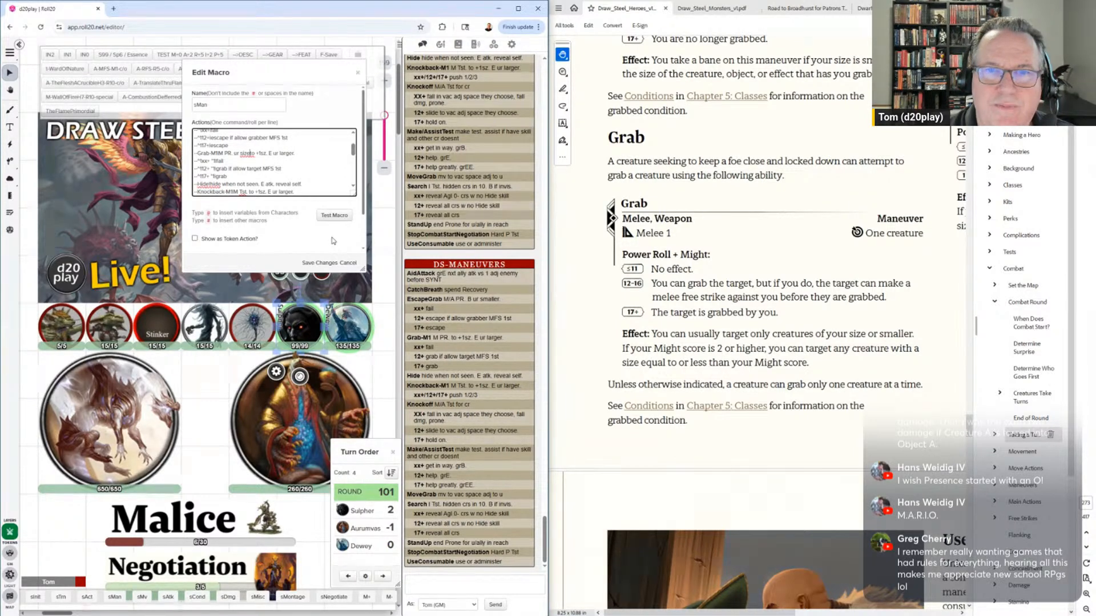
{"action": "type", "text": " or "}
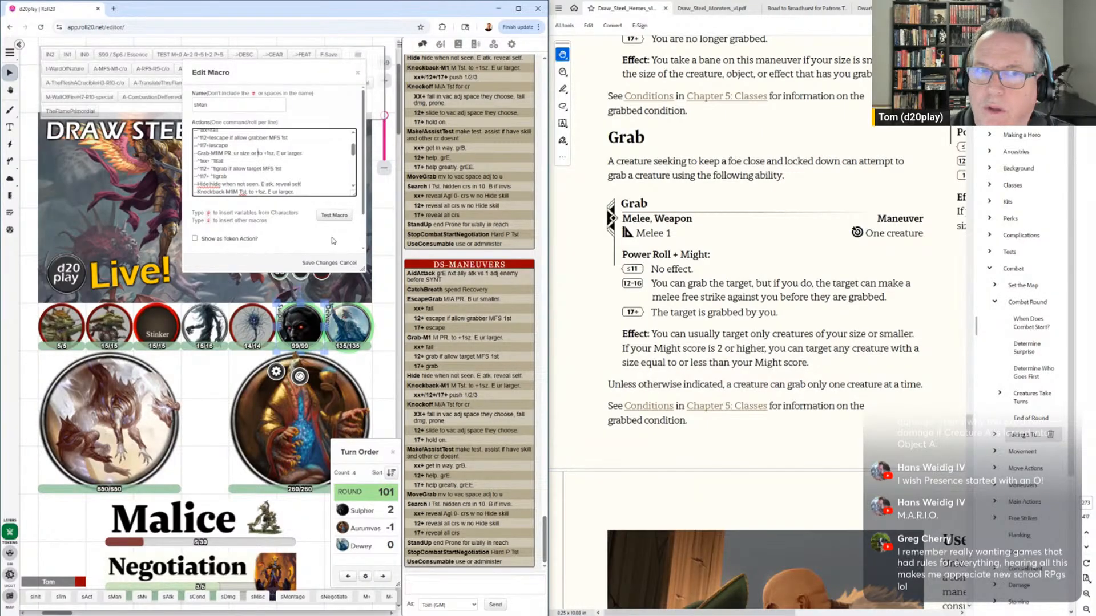
{"action": "type", "text": "ur"}
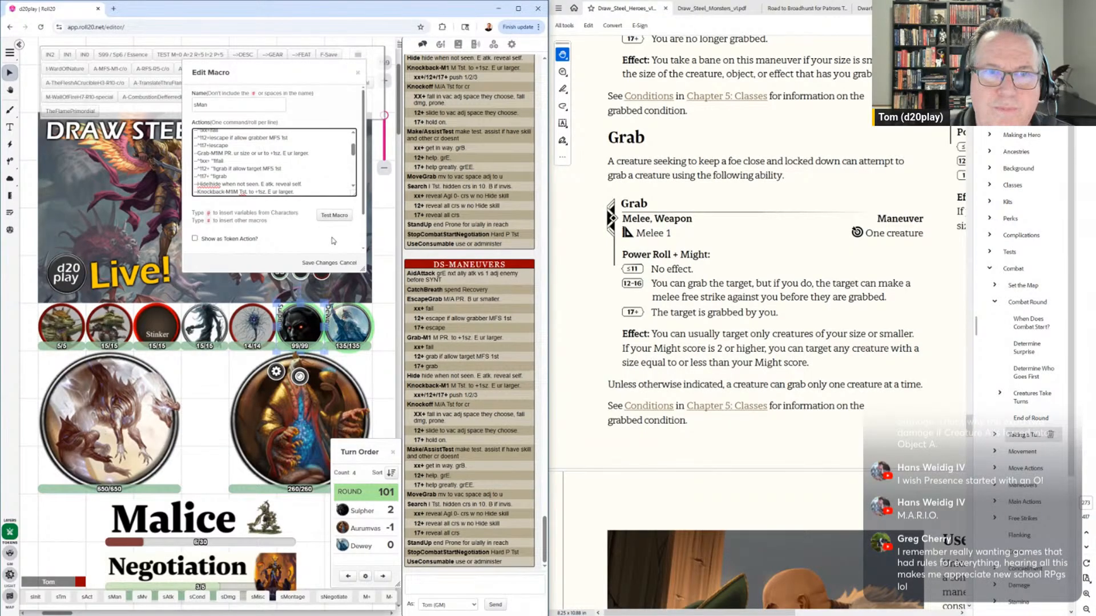
{"action": "type", "text": "M"}
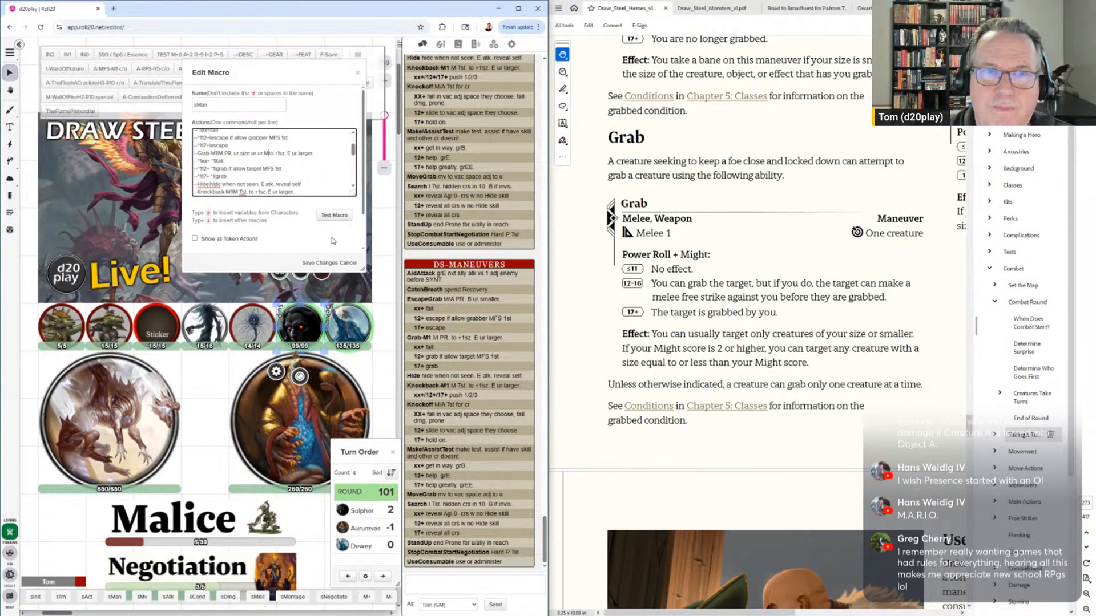
{"action": "type", "text": " in size"}
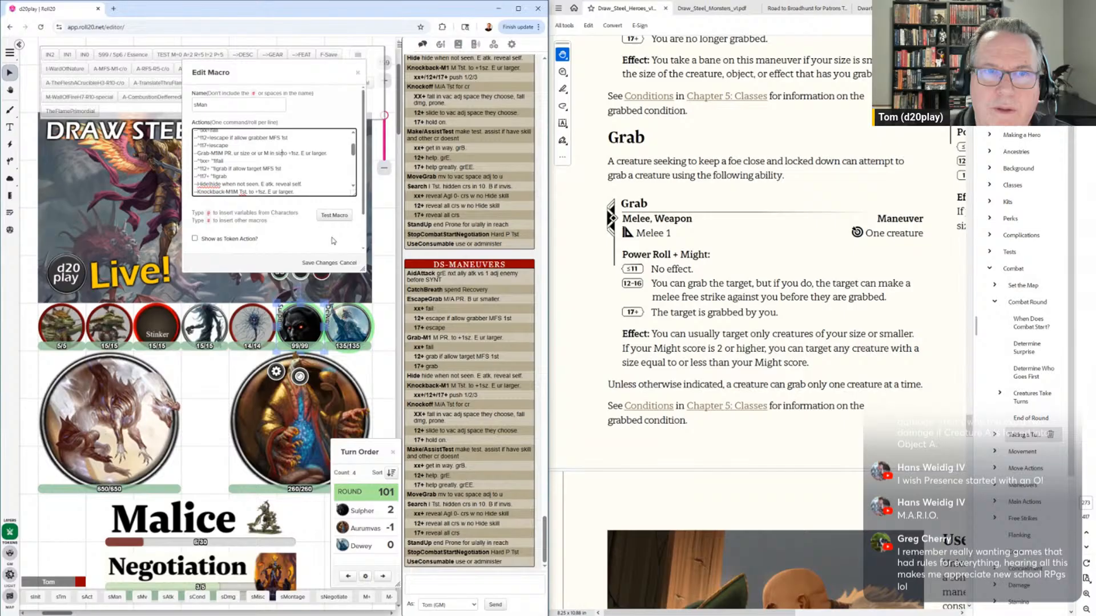
{"action": "key", "text": "Delete"}
{"action": "key", "text": "Delete"}
{"action": "key", "text": "Delete"}
{"action": "key", "text": "Delete"}
{"action": "key", "text": "Delete"}
{"action": "key", "text": "Delete"}
{"action": "key", "text": "Delete"}
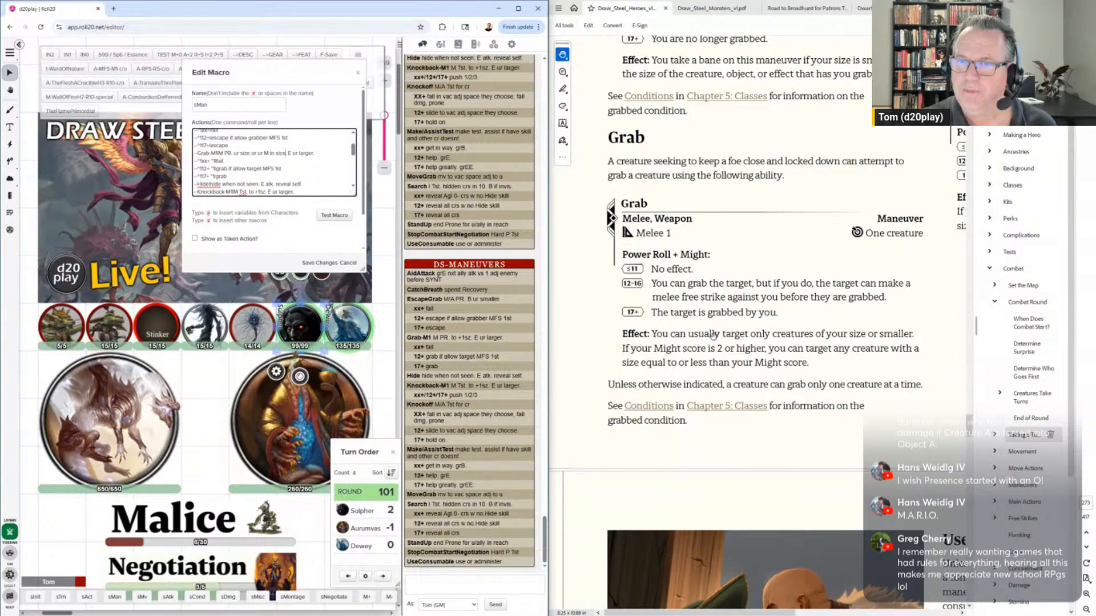
Consult the Grab rule in the rulebook and remove the "E ur larger." clause from the macro's Grab-M1 line
{"action": "left_click", "coordinate": [760, 341]}
{"action": "scroll", "coordinate": [759, 340], "scroll_direction": "down", "scroll_amount": 15}
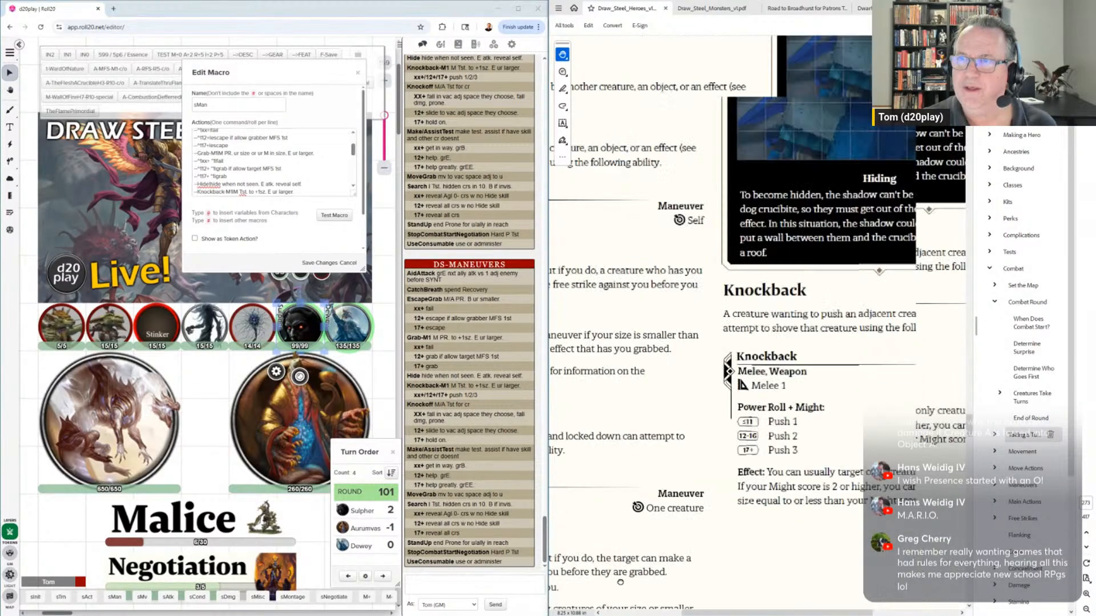
{"action": "scroll", "coordinate": [717, 354], "scroll_direction": "up", "scroll_amount": 15}
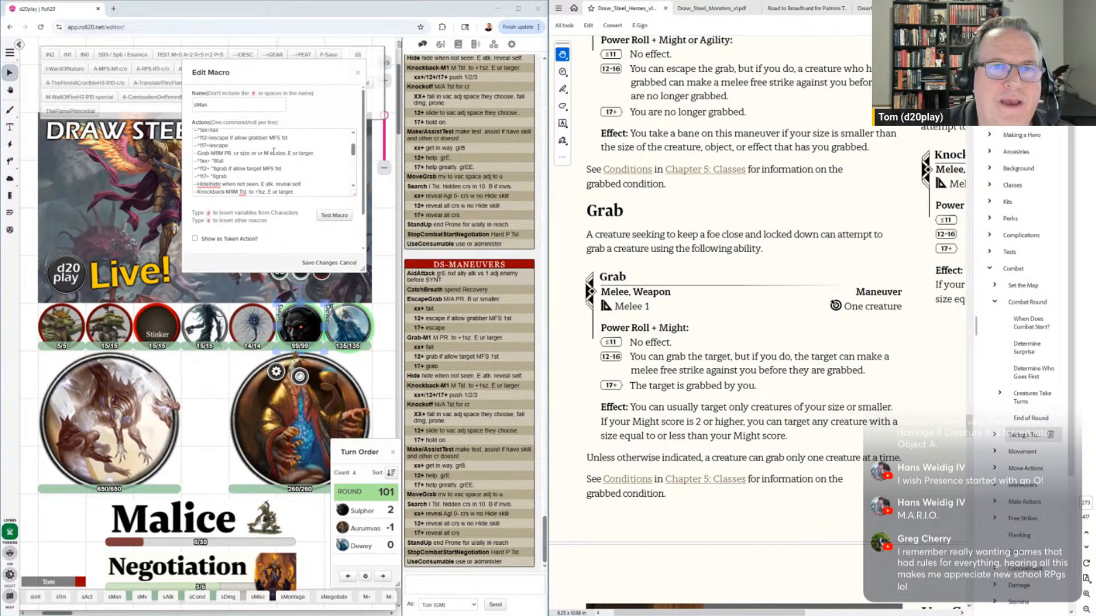
{"action": "left_click_drag", "start_coordinate": [288, 153], "coordinate": [317, 153]}
{"action": "key", "text": "BackSpace"}
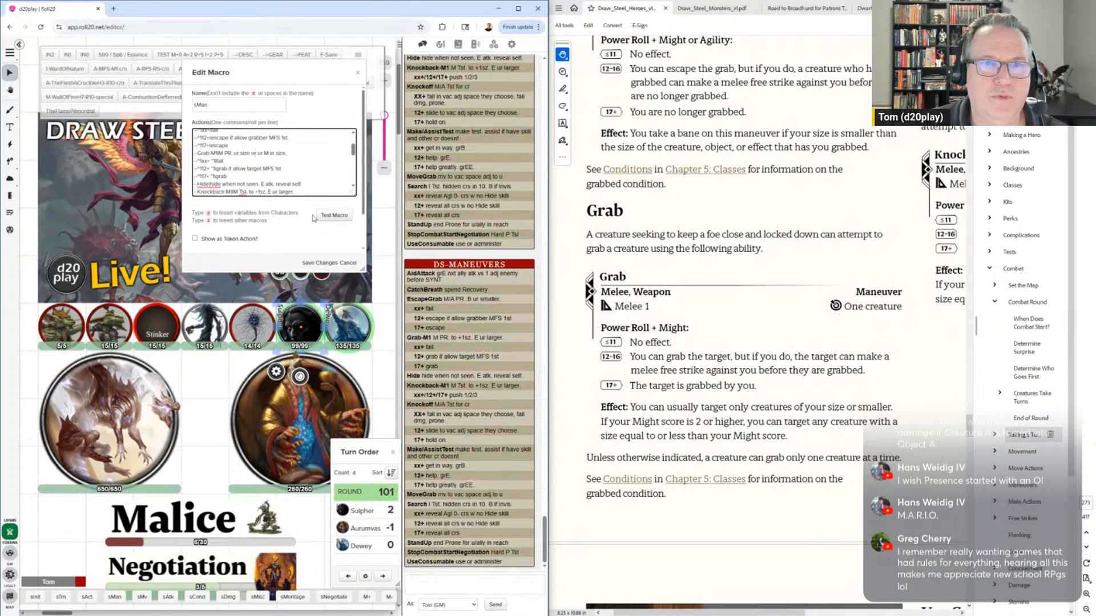
Test the edited sMan macro, save its changes and run it to post the maneuvers list to chat
{"action": "left_click", "coordinate": [330, 217]}
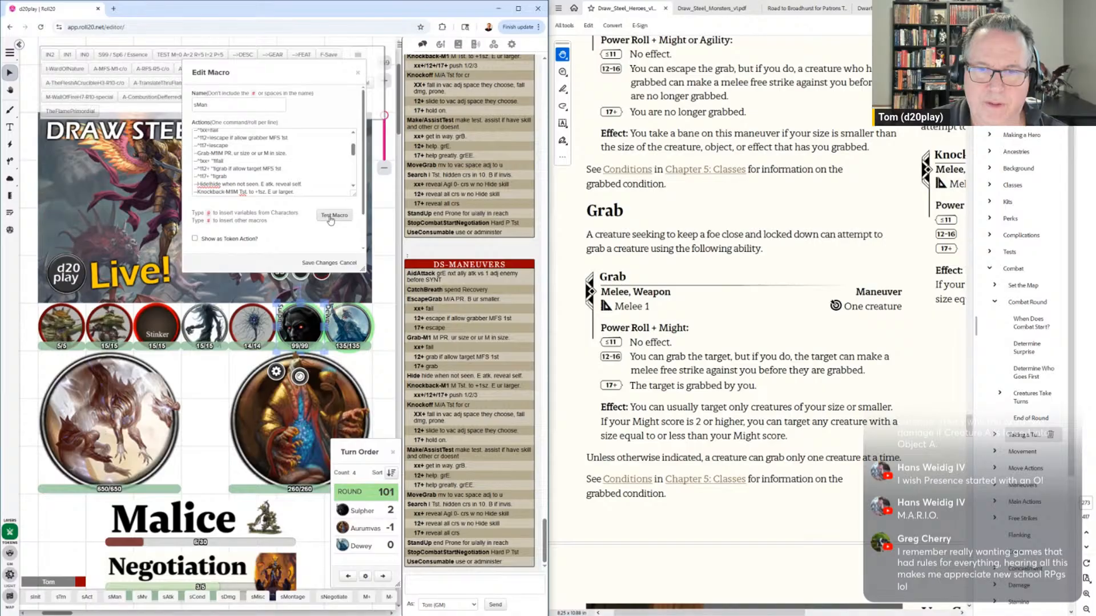
{"action": "left_click", "coordinate": [319, 263]}
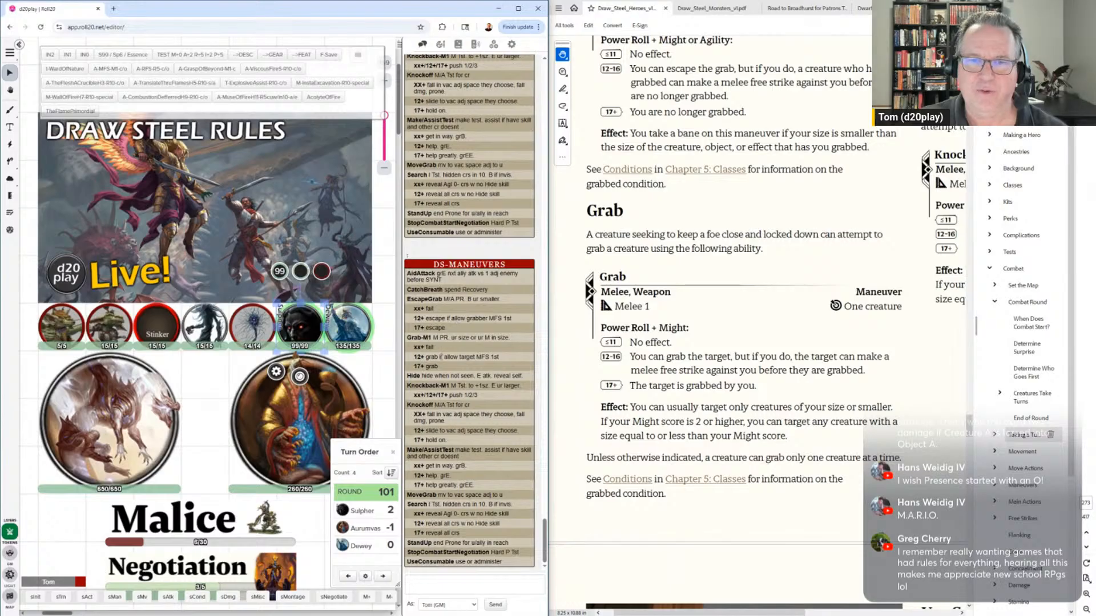
{"action": "left_click", "coordinate": [117, 598]}
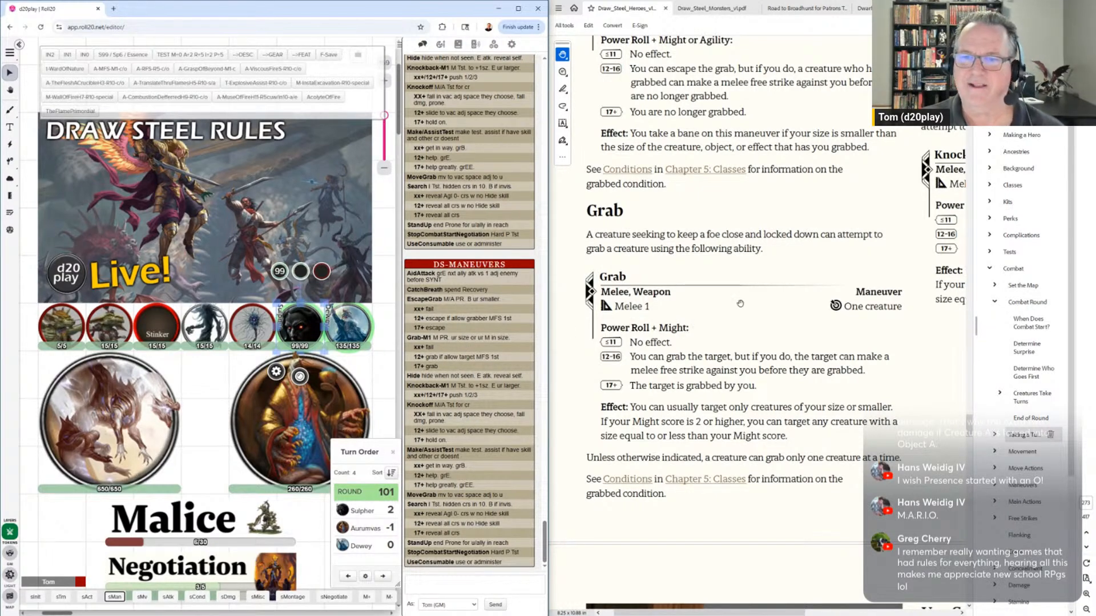
Check the rulebook's Knockback maneuver and copy the Grab-M1 wording "M PR. ur size or ur M in size." from the sMan macro
{"action": "scroll", "coordinate": [742, 297], "scroll_direction": "down", "scroll_amount": 10}
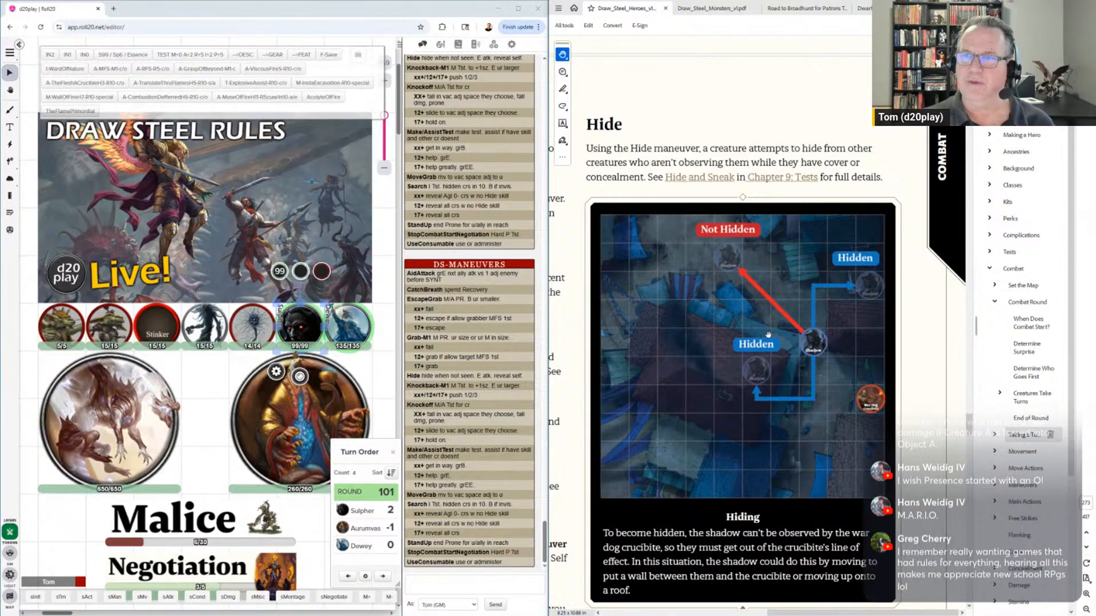
{"action": "scroll", "coordinate": [768, 335], "scroll_direction": "down", "scroll_amount": 5}
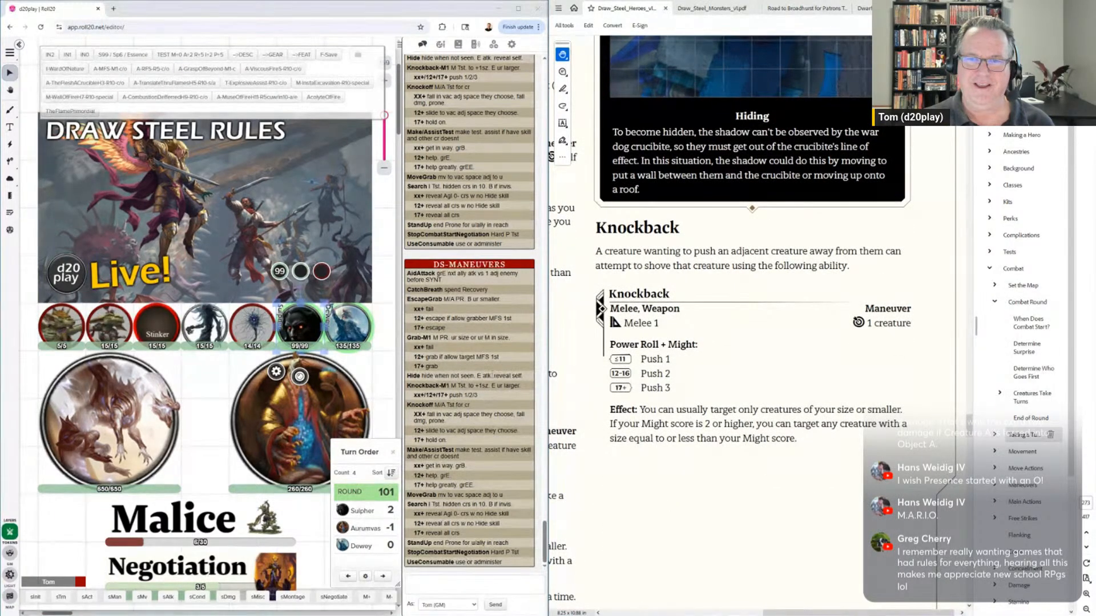
{"action": "scroll", "coordinate": [790, 416], "scroll_direction": "down", "scroll_amount": 1}
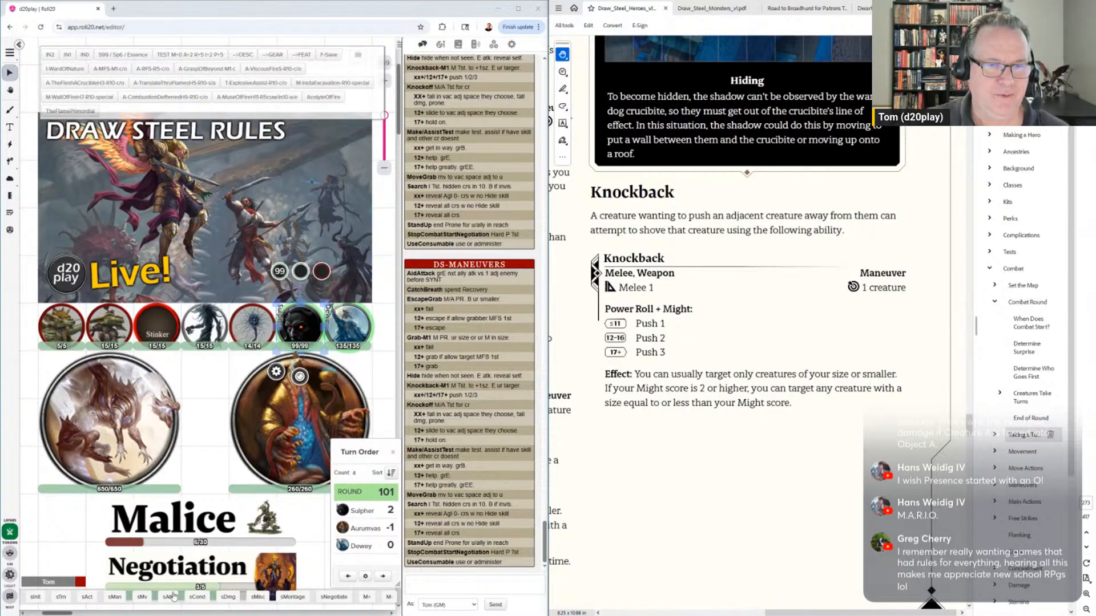
{"action": "right_click", "coordinate": [115, 597]}
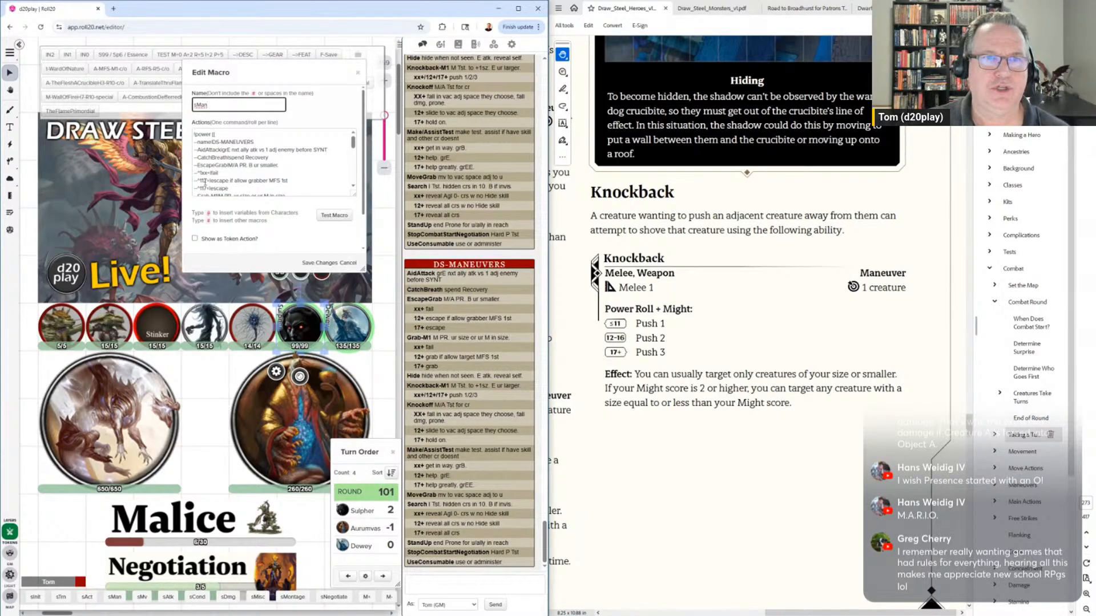
{"action": "scroll", "coordinate": [233, 161], "scroll_direction": "down", "scroll_amount": 3}
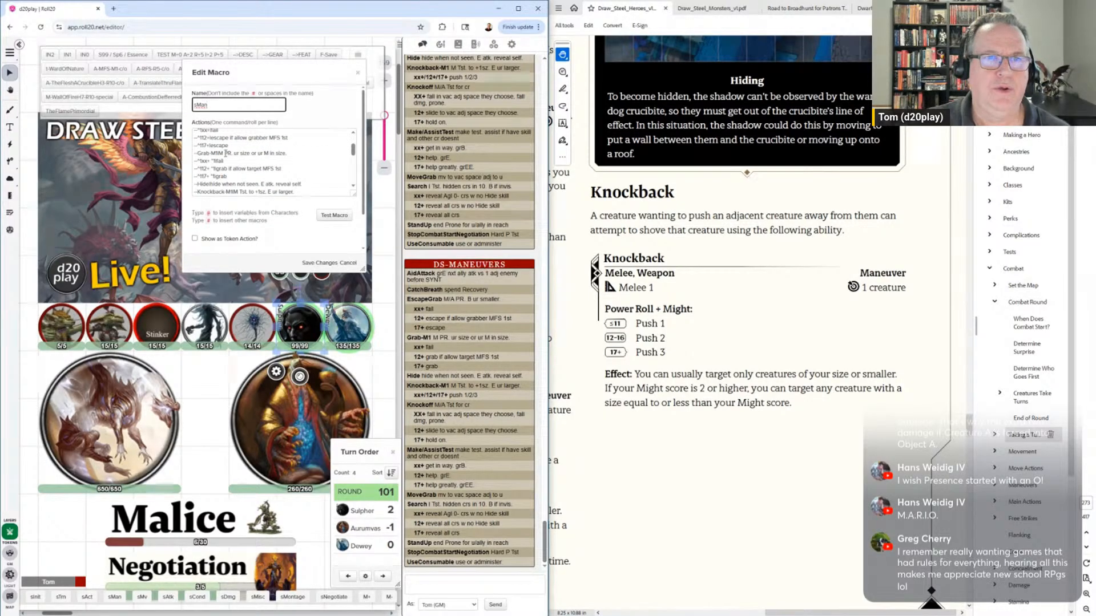
{"action": "left_click_drag", "start_coordinate": [220, 152], "coordinate": [288, 151]}
{"action": "key", "text": "ctrl+c"}
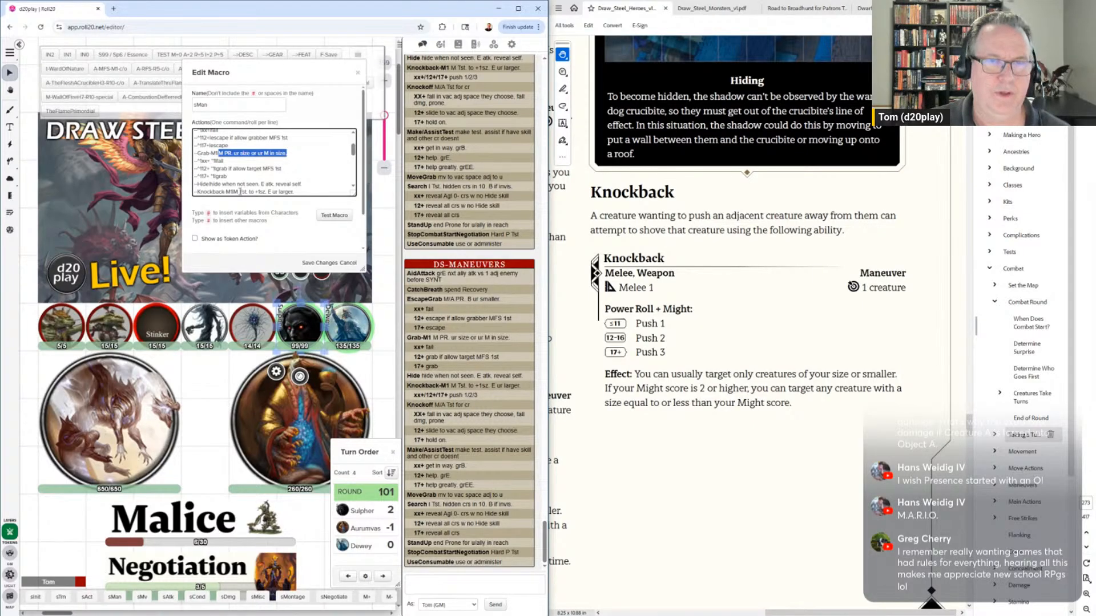
Replace the Knockback-M1 text in the sMan macro with the copied Grab-M1 wording, then test the macro and save its changes
{"action": "scroll", "coordinate": [231, 166], "scroll_direction": "down", "scroll_amount": 2}
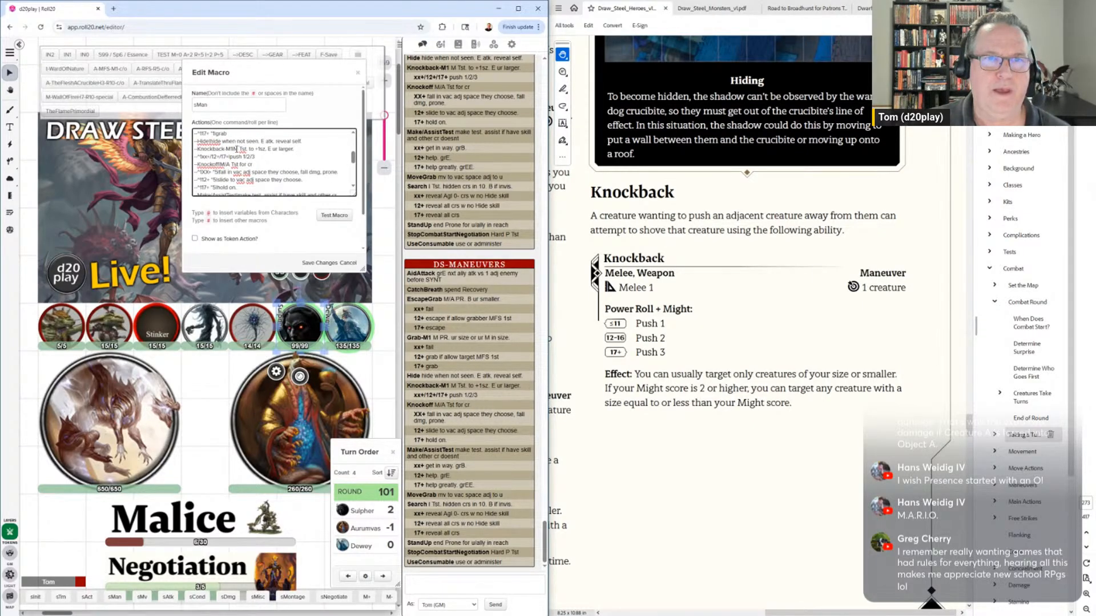
{"action": "left_click_drag", "start_coordinate": [236, 148], "coordinate": [294, 145]}
{"action": "key", "text": "ctrl+v"}
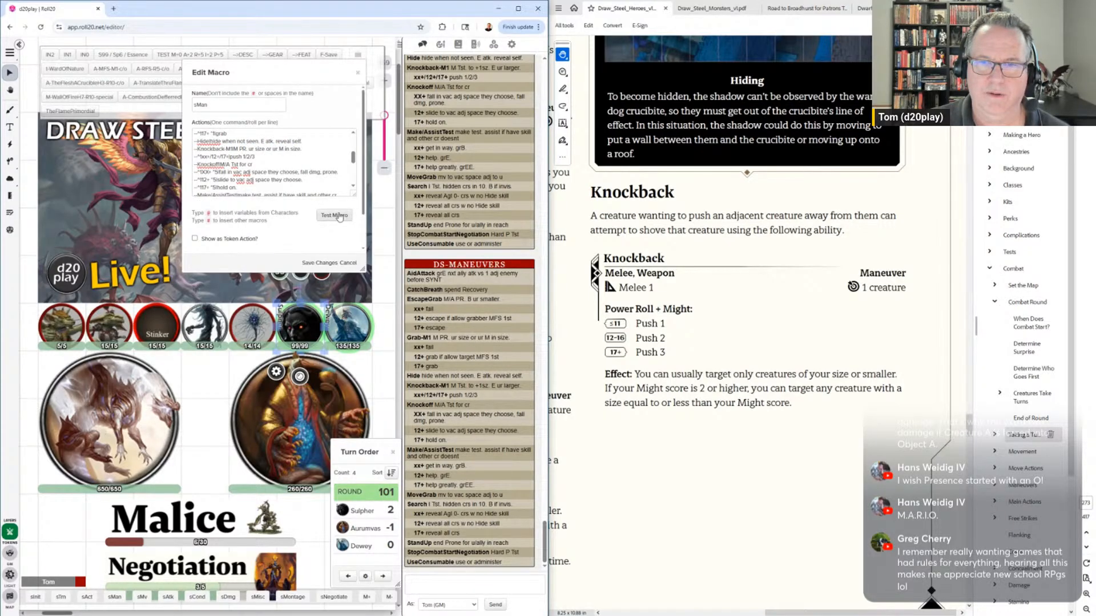
{"action": "left_click", "coordinate": [339, 216]}
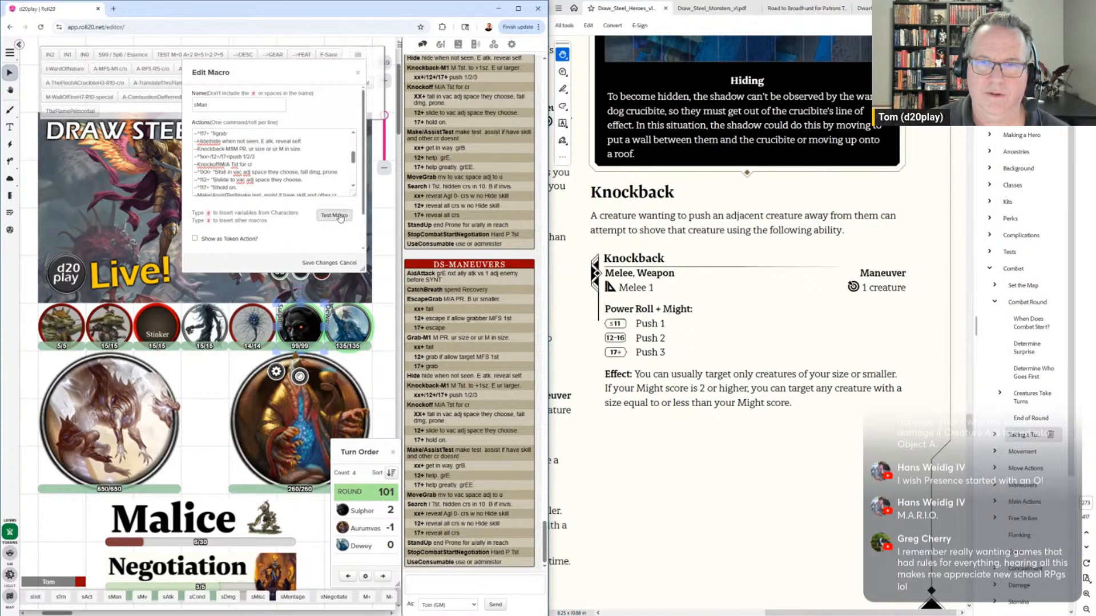
{"action": "left_click", "coordinate": [329, 264]}
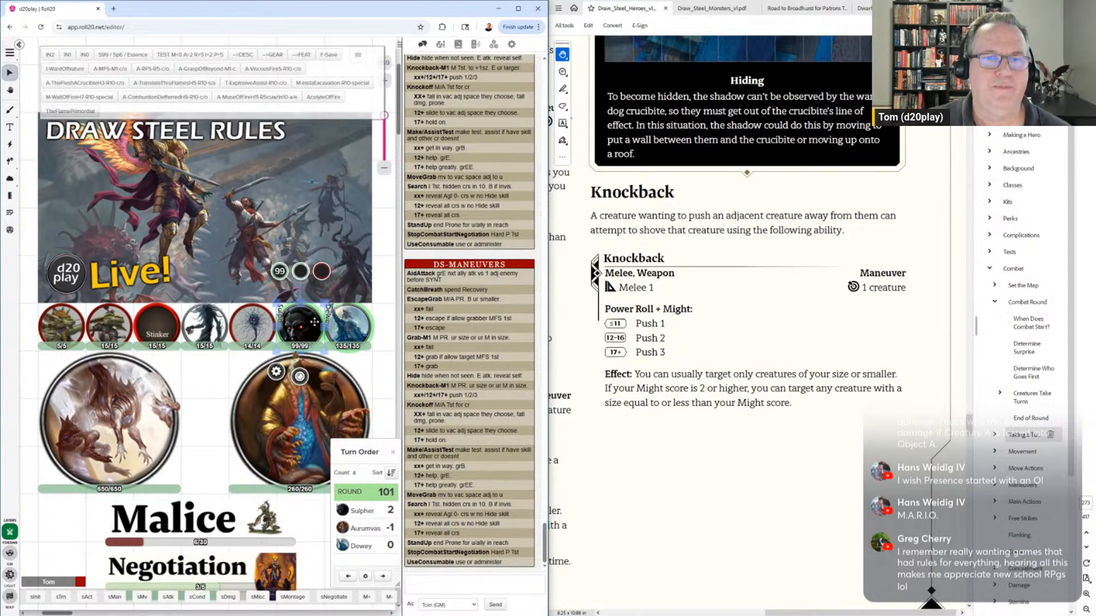
Roll the TEST action of the 135/135 hero token and review the token actions of several other creatures on the map
{"action": "left_click", "coordinate": [348, 327]}
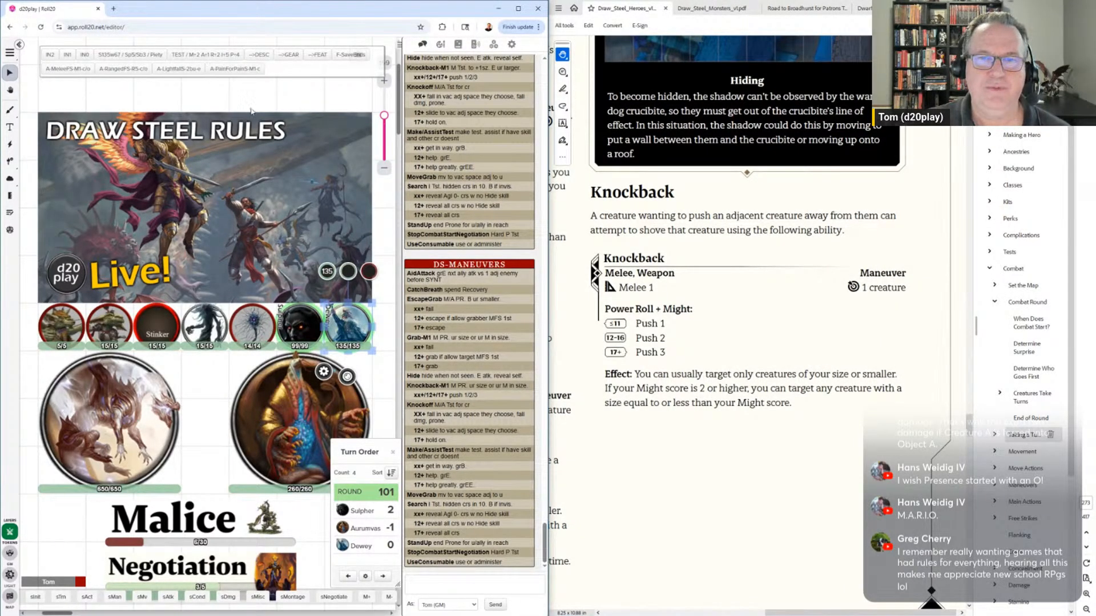
{"action": "left_click", "coordinate": [207, 57]}
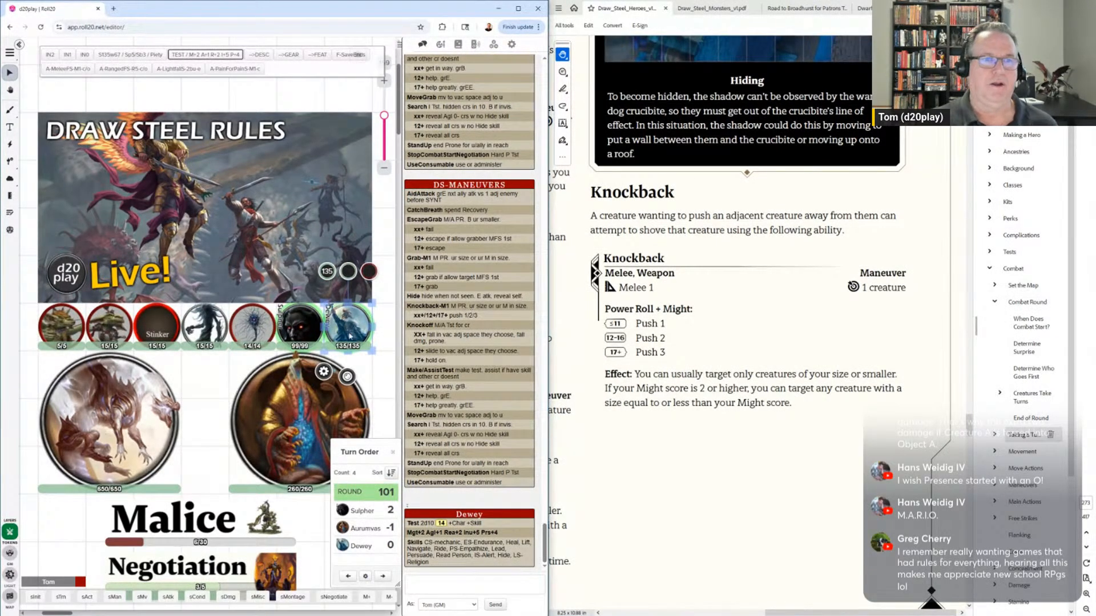
{"action": "left_click", "coordinate": [69, 331]}
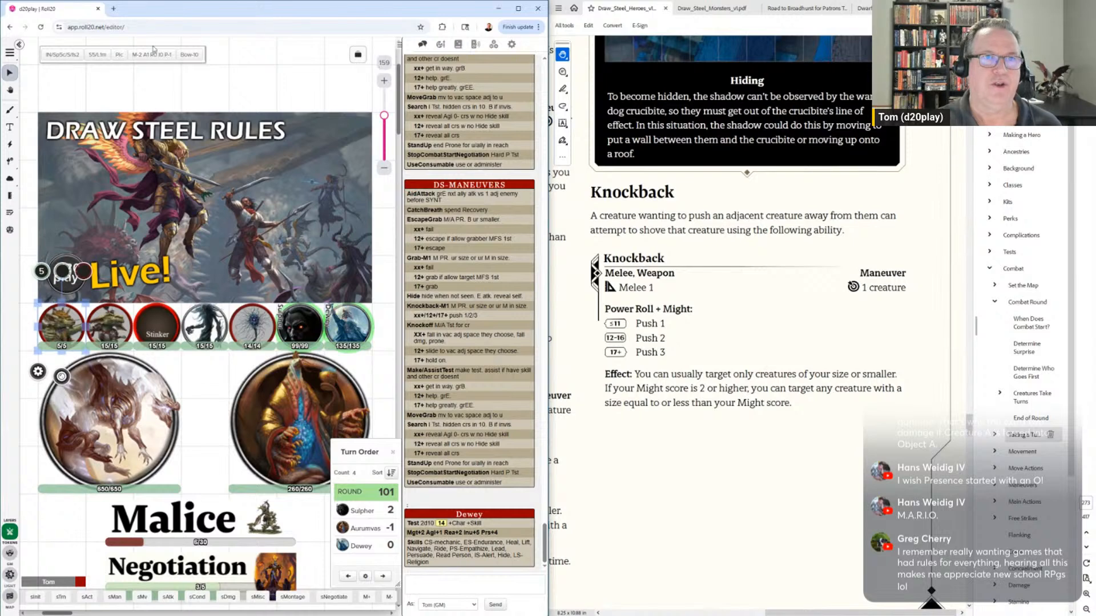
{"action": "left_click", "coordinate": [116, 325]}
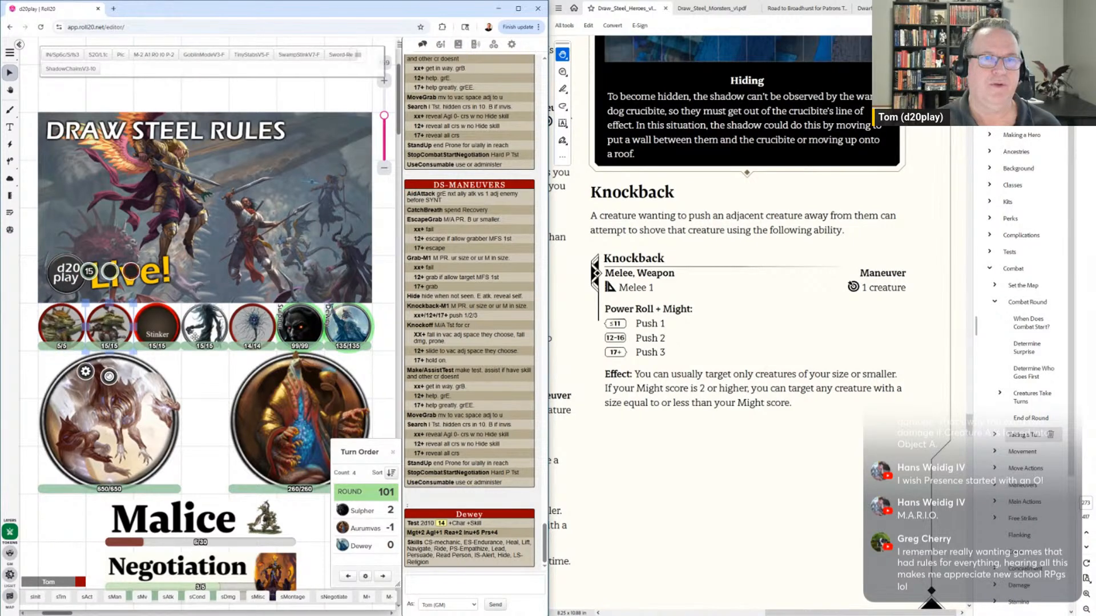
{"action": "left_click", "coordinate": [197, 334]}
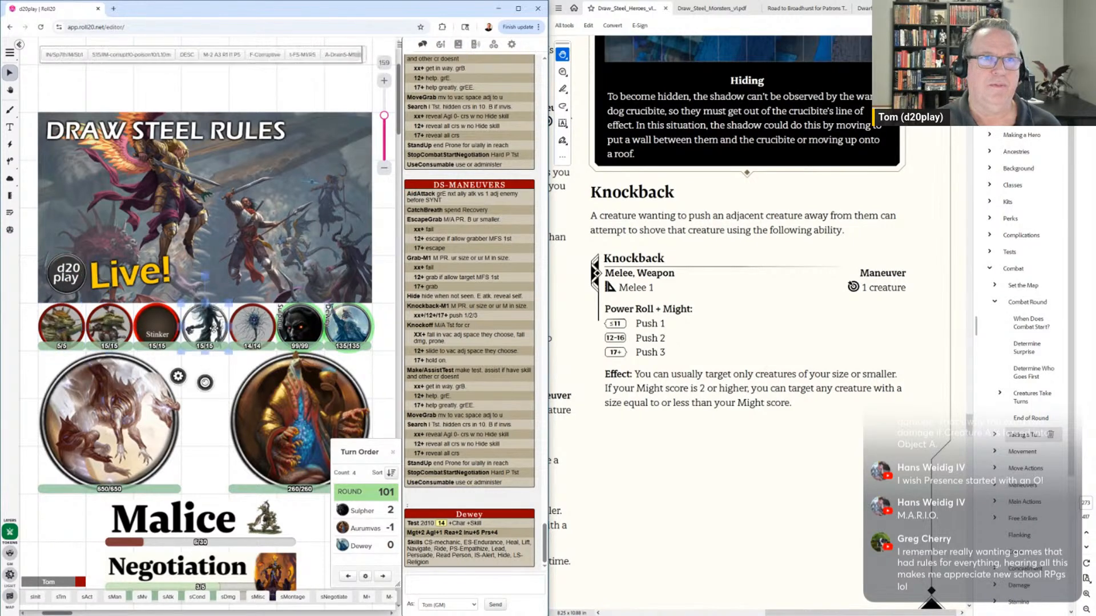
{"action": "left_click", "coordinate": [140, 403]}
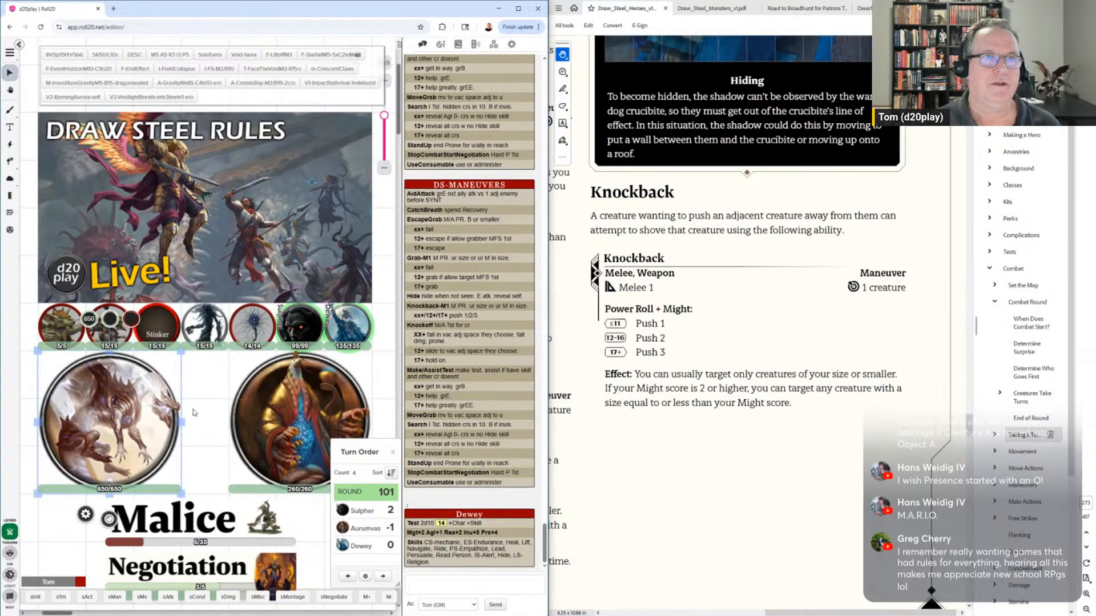
{"action": "left_click", "coordinate": [280, 408]}
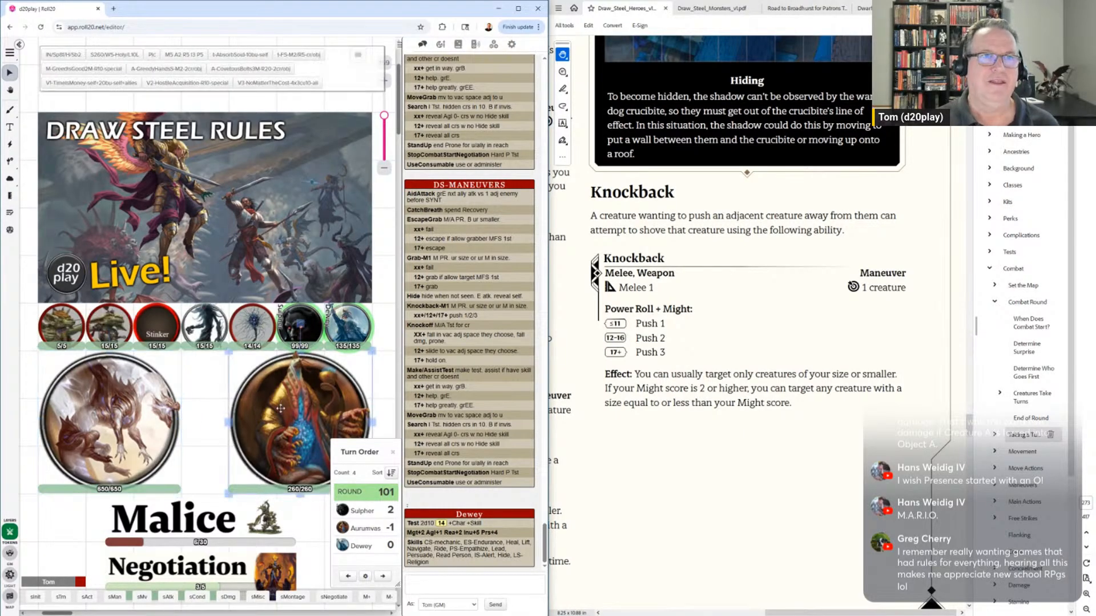
{"action": "left_click", "coordinate": [205, 390]}
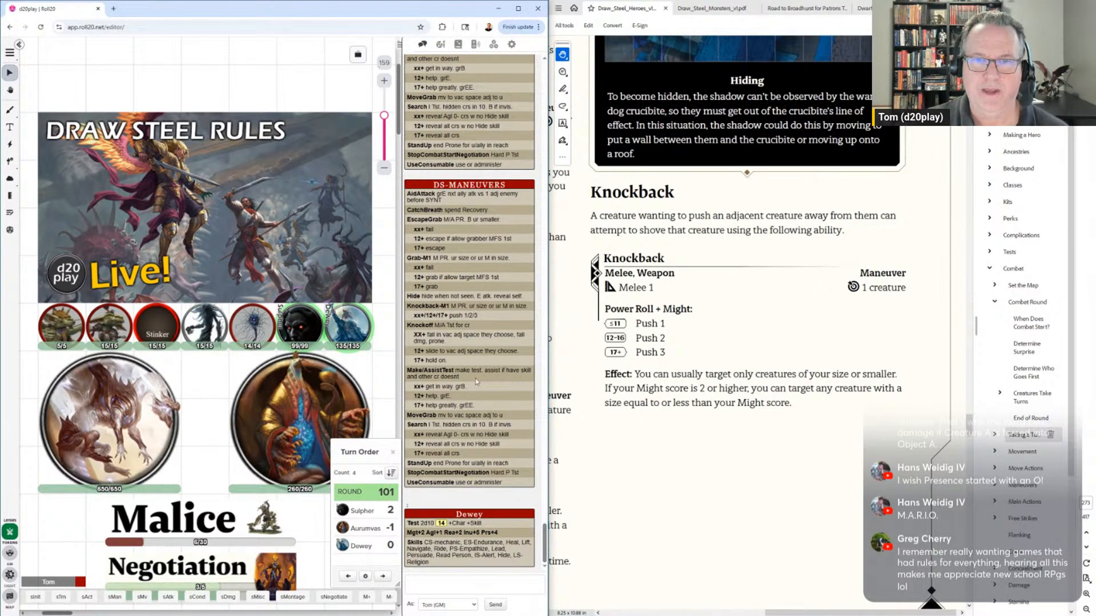
Look through the rulebook's remaining maneuvers, including Make or Assist a Test, Search for Hidden Creatures and Stand Up, and return to Grab
{"action": "scroll", "coordinate": [708, 358], "scroll_direction": "down", "scroll_amount": 10}
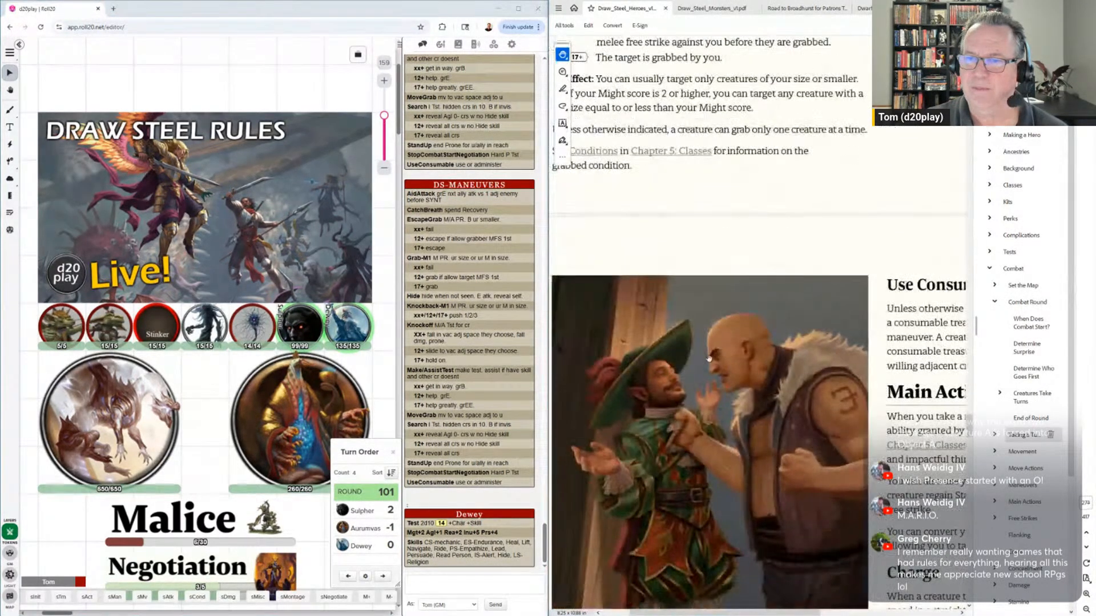
{"action": "scroll", "coordinate": [709, 358], "scroll_direction": "down", "scroll_amount": 6}
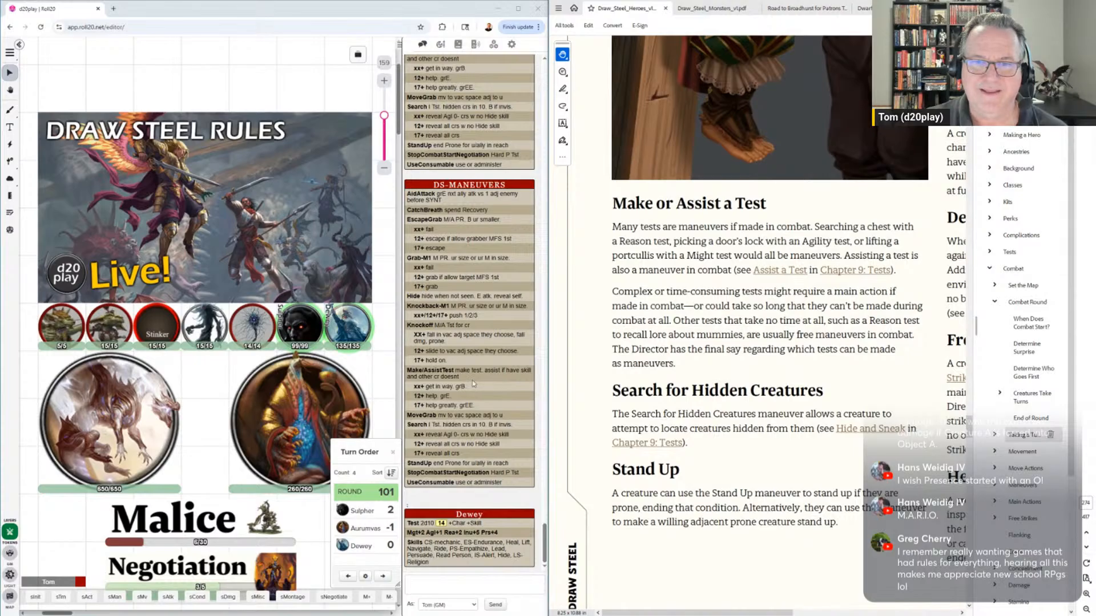
{"action": "right_click", "coordinate": [771, 271]}
{"action": "key", "text": "Escape"}
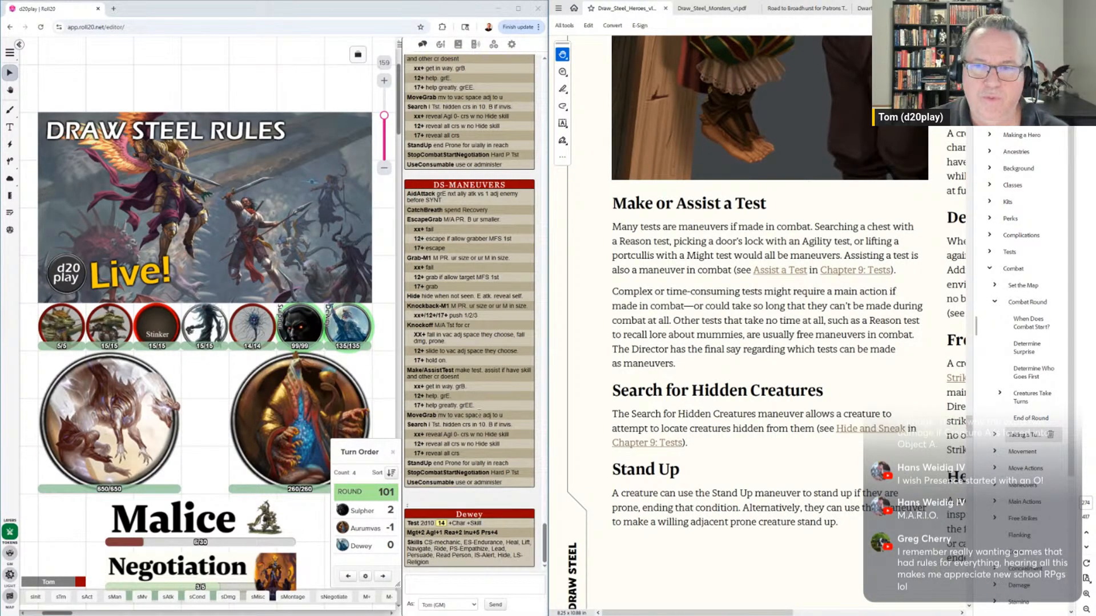
{"action": "left_click_drag", "start_coordinate": [762, 251], "coordinate": [661, 455]}
{"action": "mouse_move", "coordinate": [823, 241]}
{"action": "left_mouse_down"}
{"action": "mouse_move", "coordinate": [724, 413]}
{"action": "mouse_move", "coordinate": [661, 190]}
{"action": "mouse_move", "coordinate": [649, 99]}
{"action": "left_mouse_up"}
{"action": "mouse_move", "coordinate": [719, 299]}
{"action": "left_mouse_down"}
{"action": "mouse_move", "coordinate": [695, 117]}
{"action": "mouse_move", "coordinate": [870, 481]}
{"action": "left_mouse_up"}
{"action": "left_click_drag", "start_coordinate": [733, 192], "coordinate": [858, 525]}
{"action": "left_click_drag", "start_coordinate": [801, 179], "coordinate": [629, 500]}
{"action": "left_click_drag", "start_coordinate": [633, 233], "coordinate": [735, 135]}
{"action": "left_click_drag", "start_coordinate": [730, 362], "coordinate": [770, 310]}
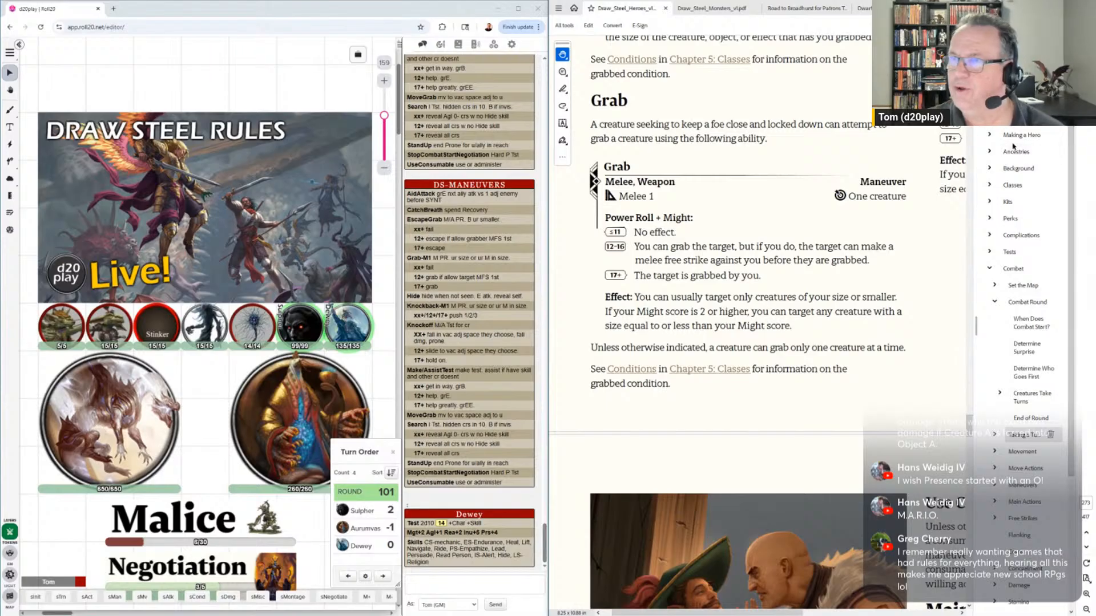
Find the Grabbed condition among the Conditions in the rulebook's Classes chapter and read its rules
{"action": "left_click", "coordinate": [989, 270]}
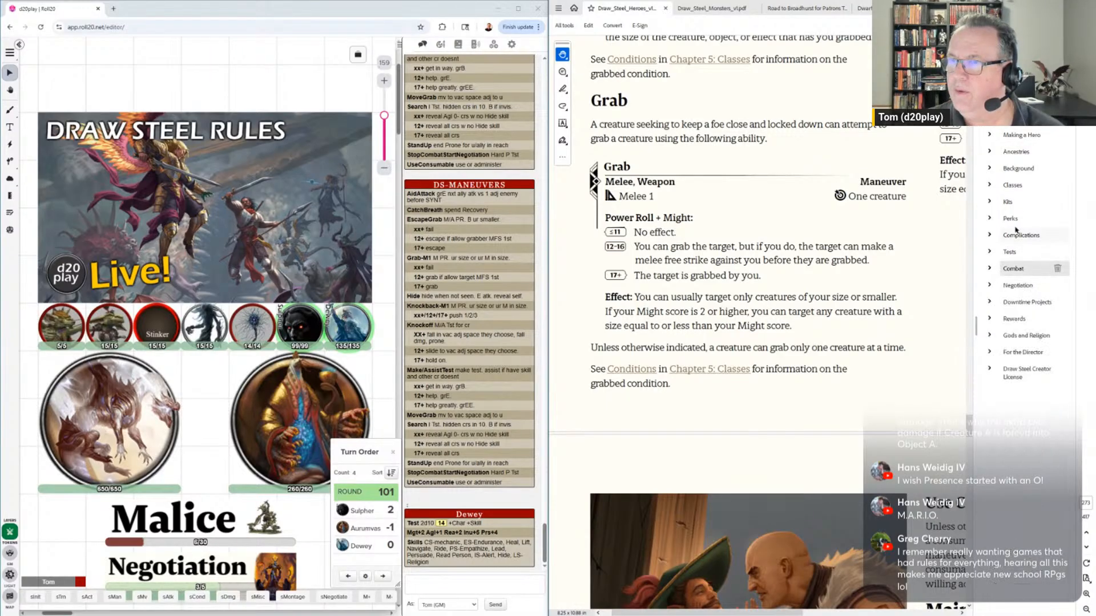
{"action": "left_click", "coordinate": [989, 186]}
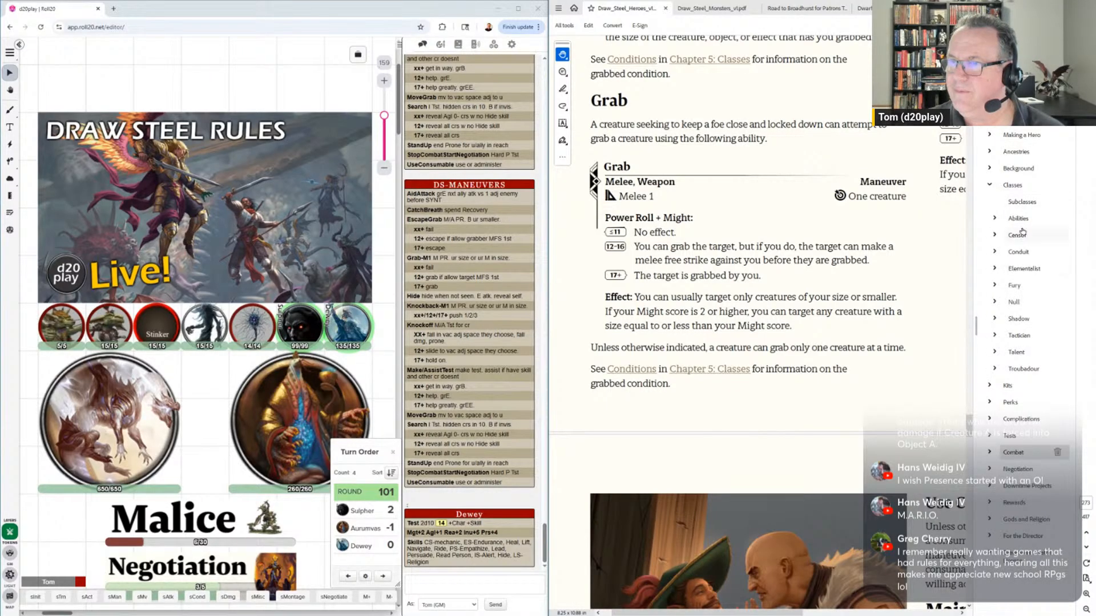
{"action": "left_click", "coordinate": [996, 219]}
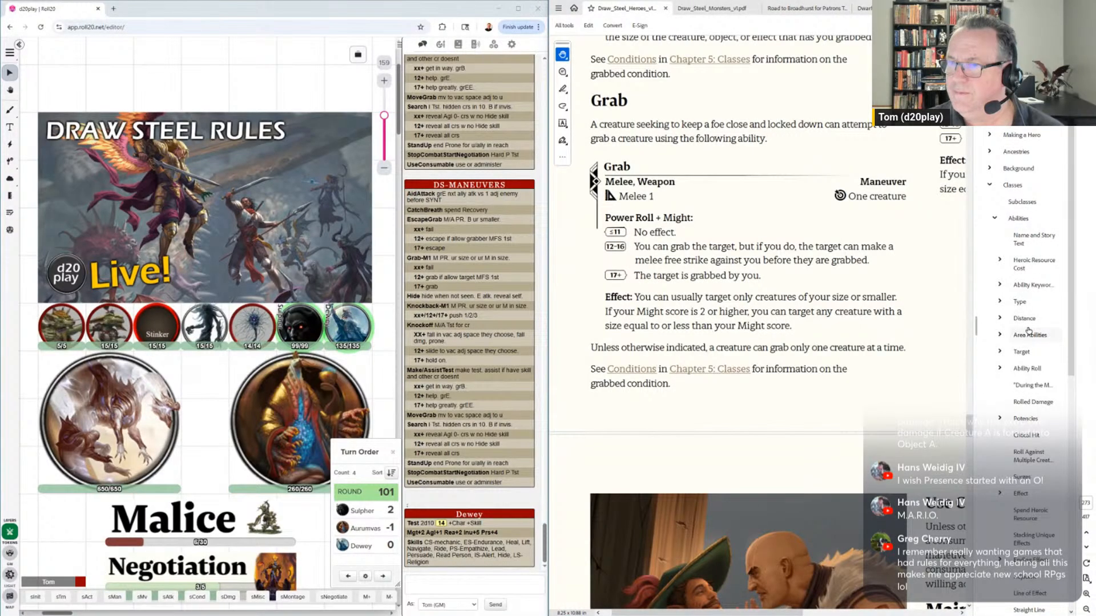
{"action": "scroll", "coordinate": [1028, 330], "scroll_direction": "down", "scroll_amount": 5}
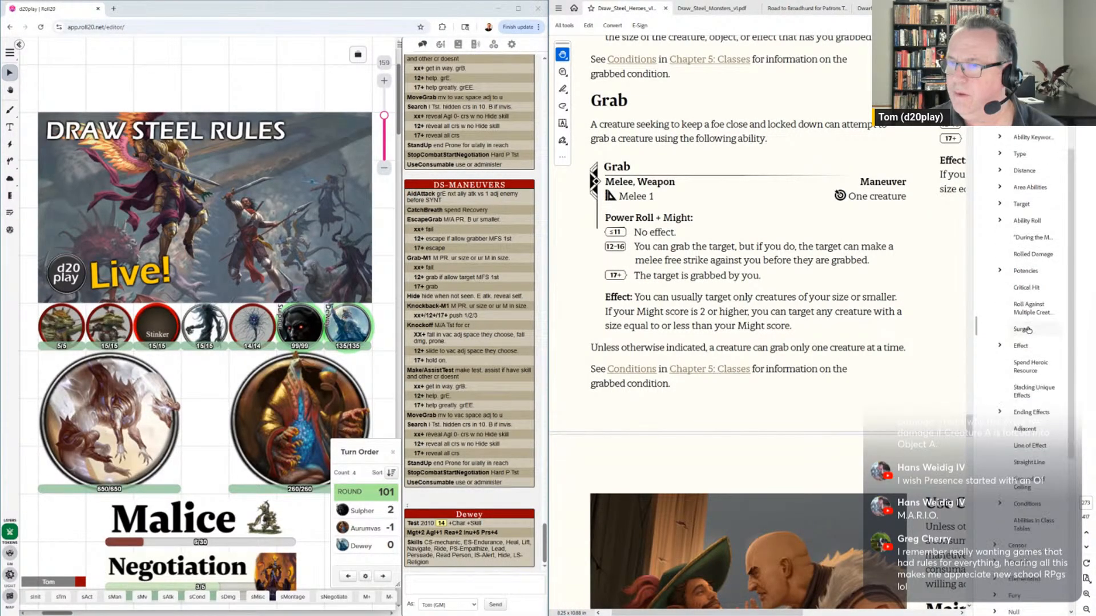
{"action": "left_click", "coordinate": [999, 504]}
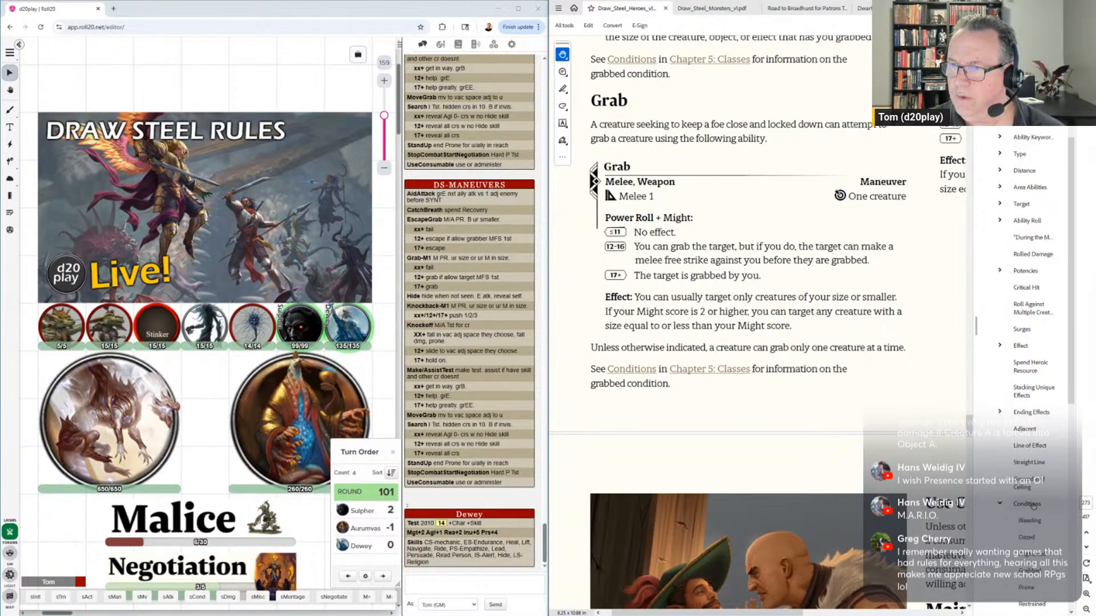
{"action": "scroll", "coordinate": [1037, 507], "scroll_direction": "down", "scroll_amount": 3}
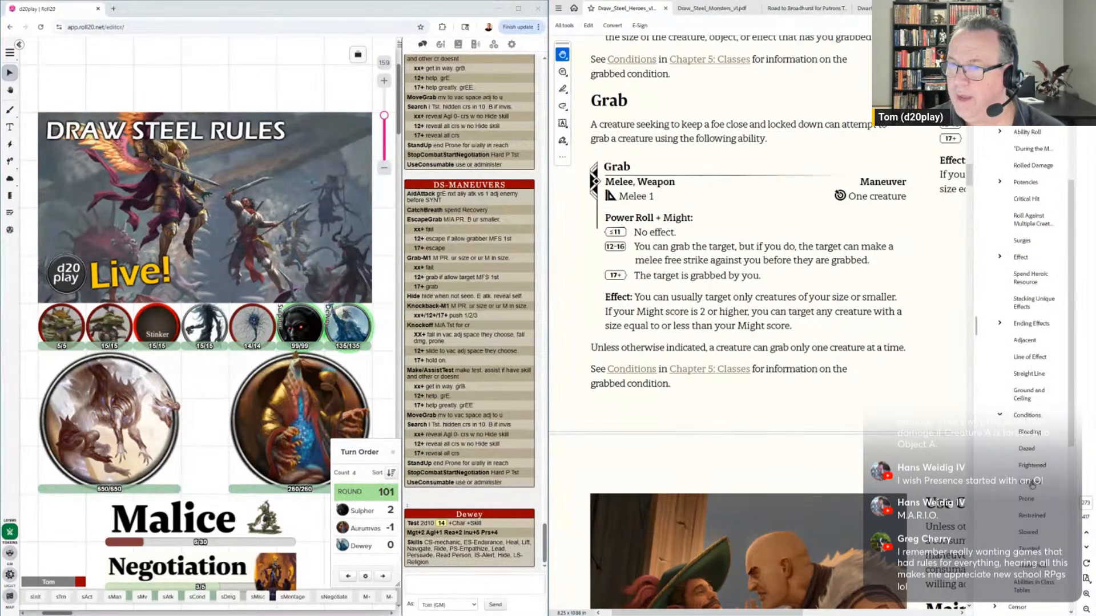
{"action": "left_click", "coordinate": [1032, 482]}
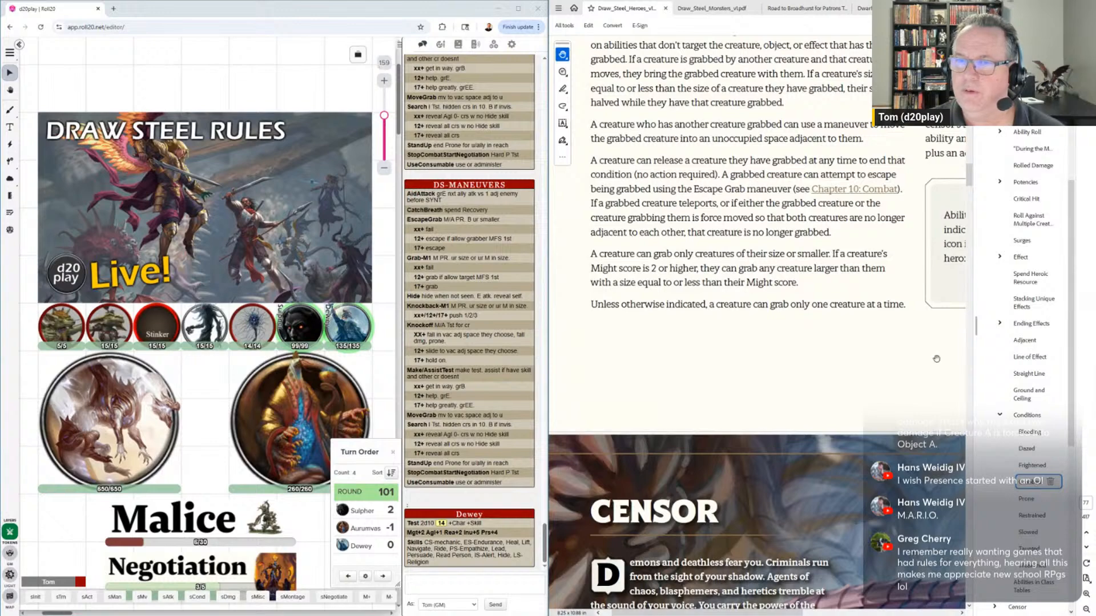
{"action": "scroll", "coordinate": [687, 325], "scroll_direction": "up", "scroll_amount": 5}
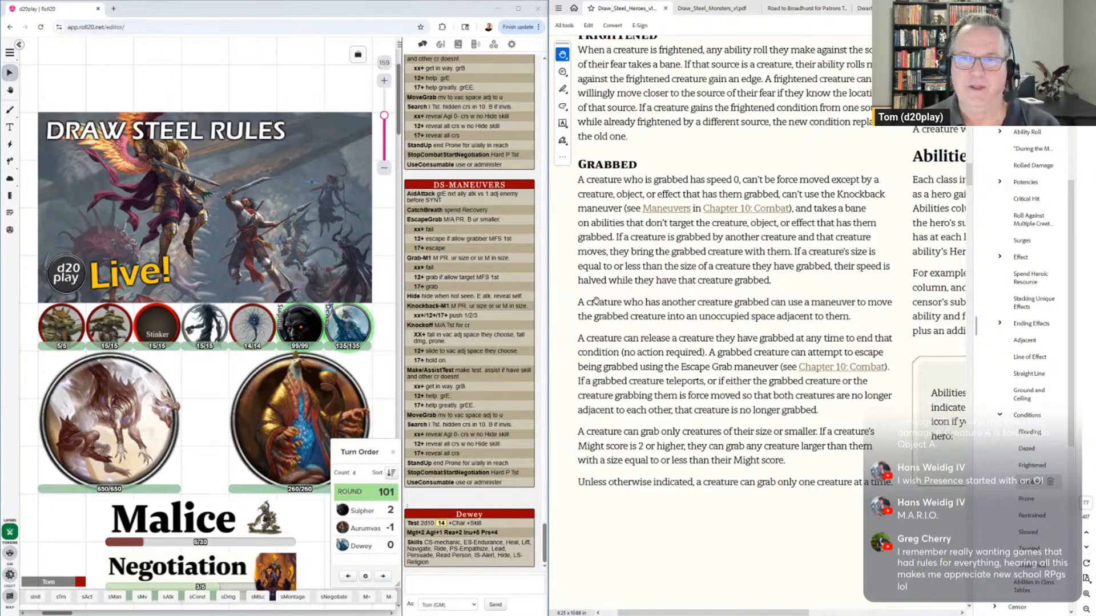
{"action": "scroll", "coordinate": [631, 301], "scroll_direction": "up", "scroll_amount": 1}
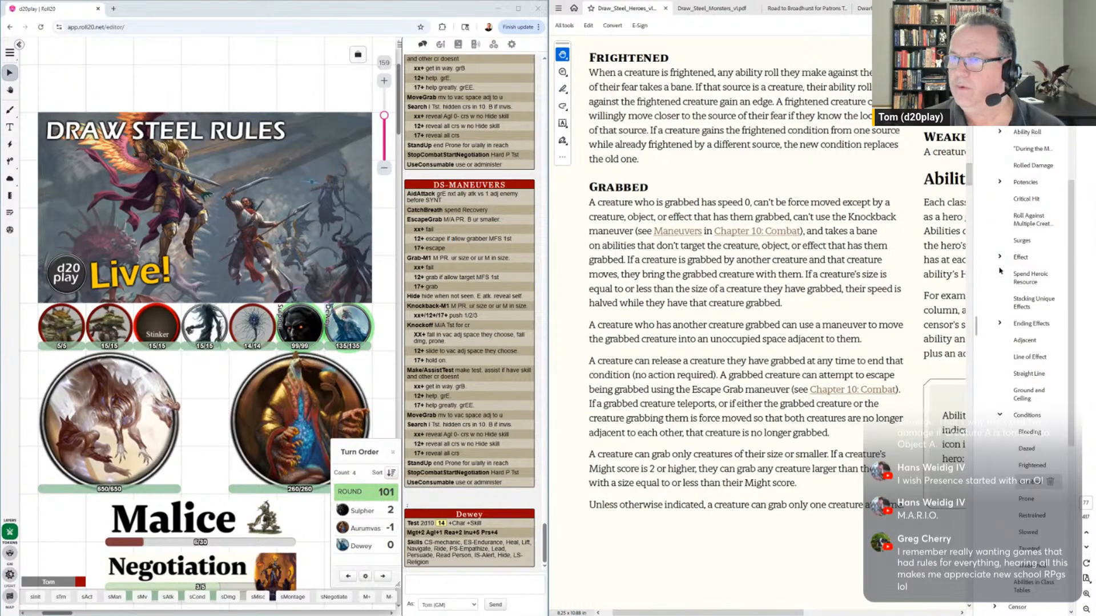
Collapse the Conditions and Classes bookmarks and go to the Maneuvers section of the rulebook's Combat chapter
{"action": "left_click", "coordinate": [1001, 413]}
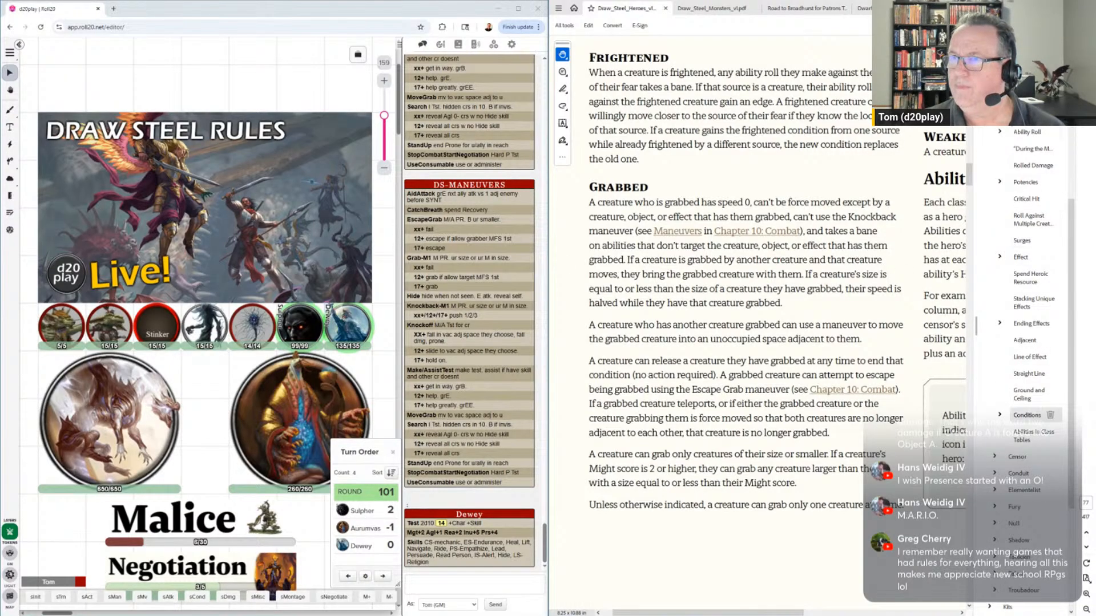
{"action": "scroll", "coordinate": [1022, 365], "scroll_direction": "up", "scroll_amount": 3}
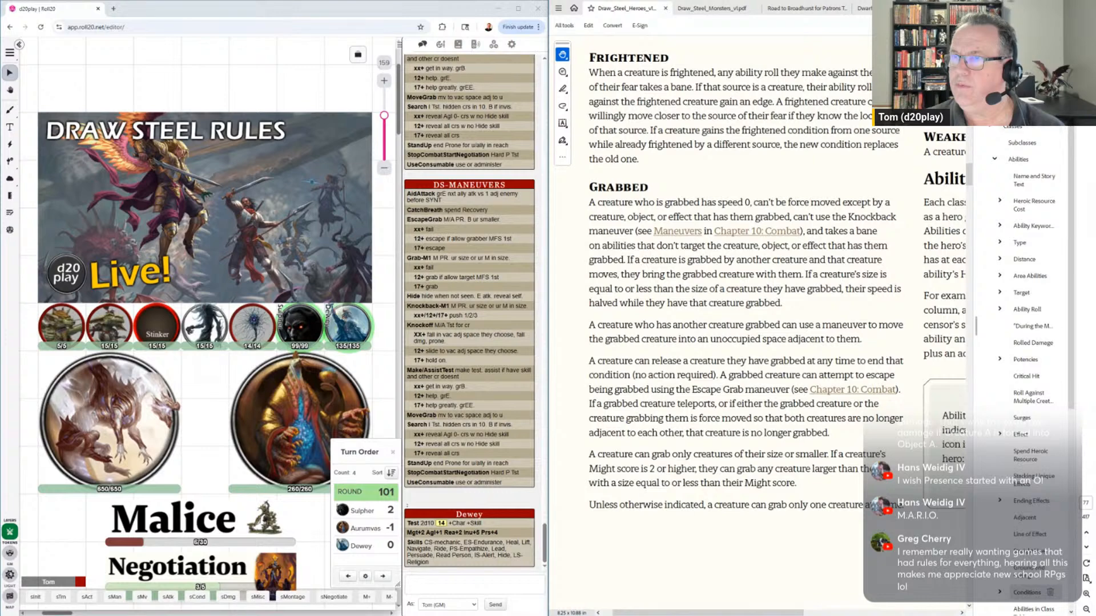
{"action": "left_click", "coordinate": [992, 131]}
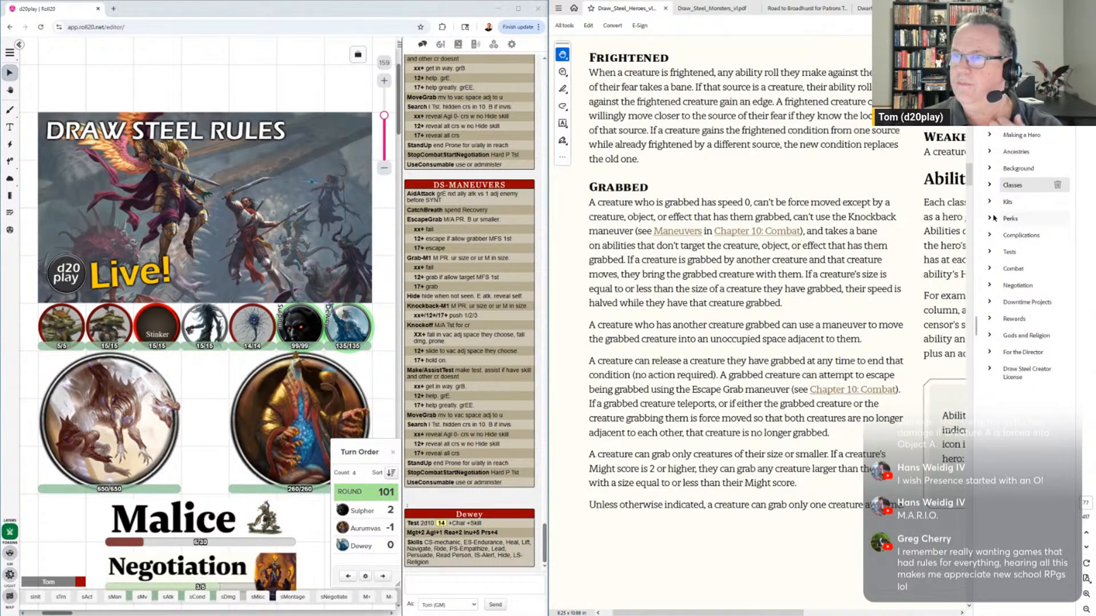
{"action": "left_click", "coordinate": [990, 269]}
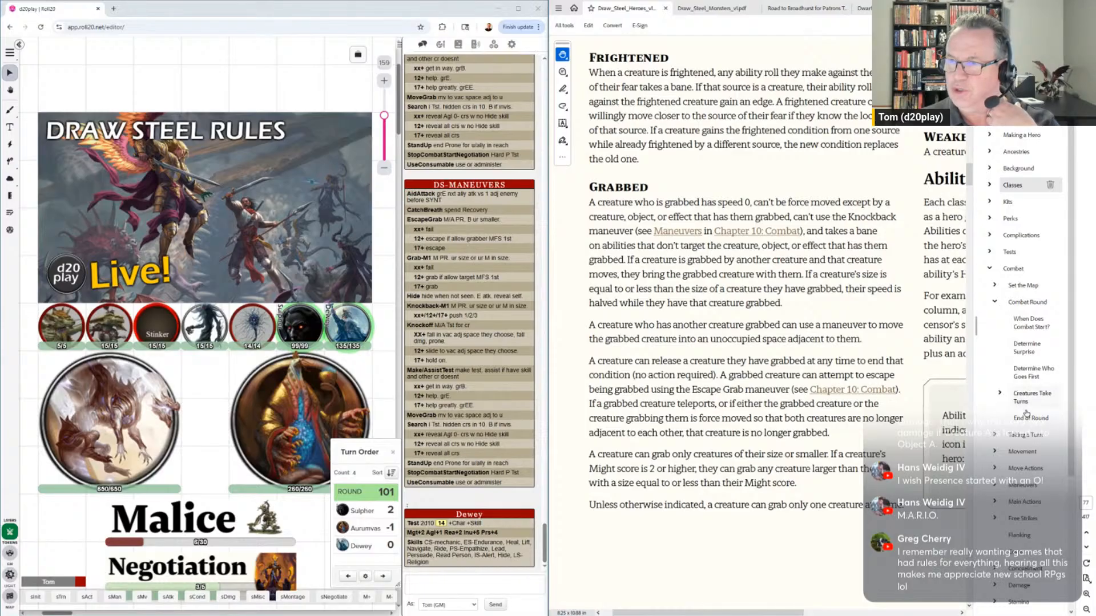
{"action": "left_click", "coordinate": [1025, 484]}
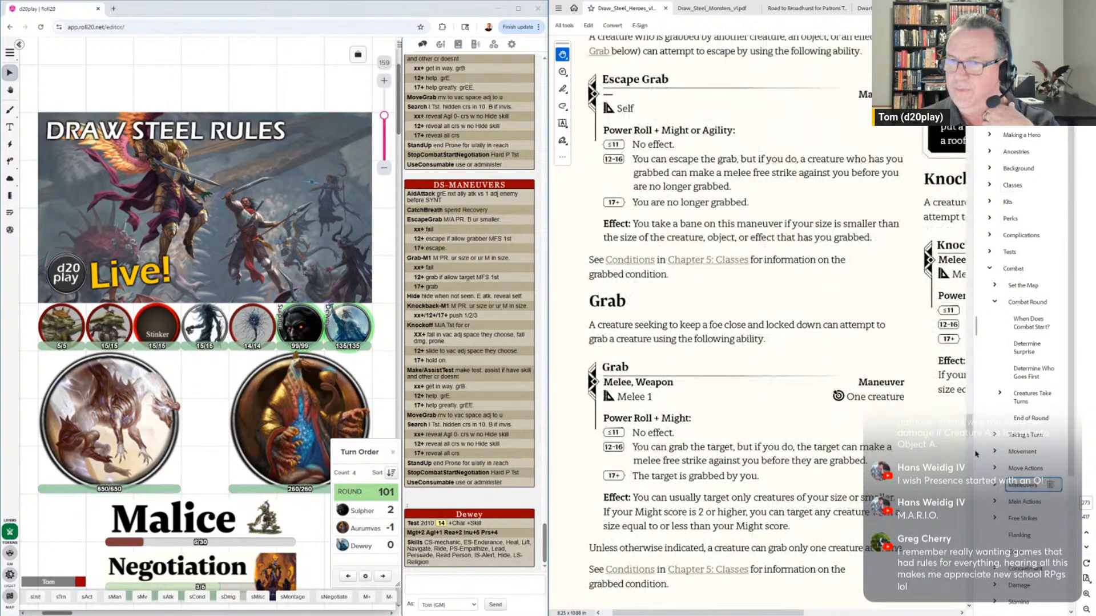
Read through the rulebook's remaining maneuvers up to Use Consumable and on into the Main Actions rules
{"action": "scroll", "coordinate": [746, 244], "scroll_direction": "down", "scroll_amount": 5}
{"action": "scroll", "coordinate": [747, 245], "scroll_direction": "down", "scroll_amount": 5}
{"action": "left_click_drag", "start_coordinate": [746, 244], "coordinate": [854, 230]}
{"action": "scroll", "coordinate": [853, 230], "scroll_direction": "down", "scroll_amount": 4}
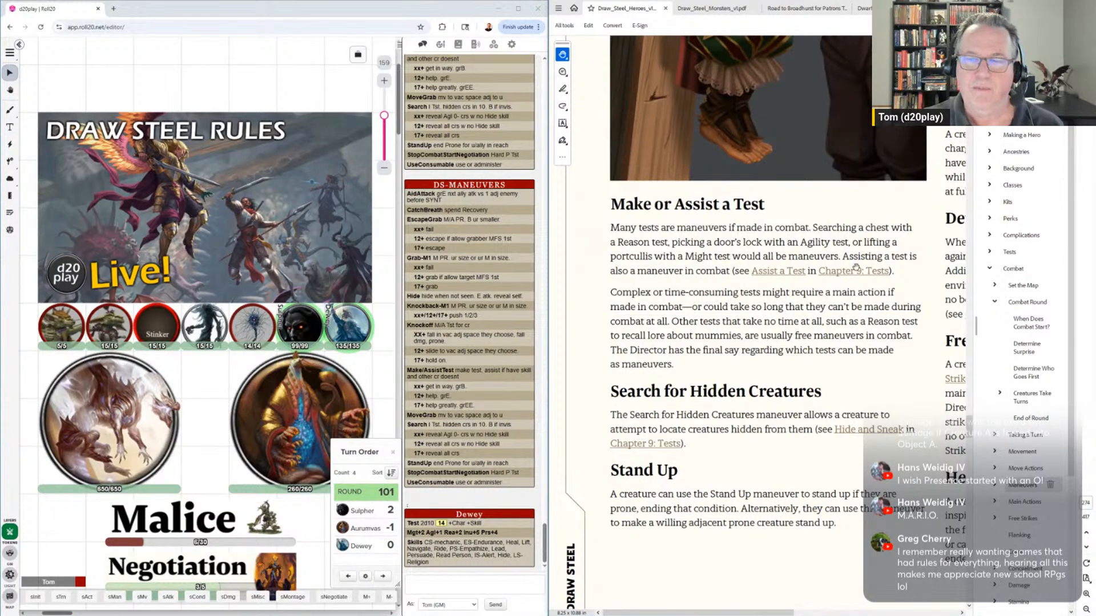
{"action": "scroll", "coordinate": [724, 316], "scroll_direction": "down", "scroll_amount": 10}
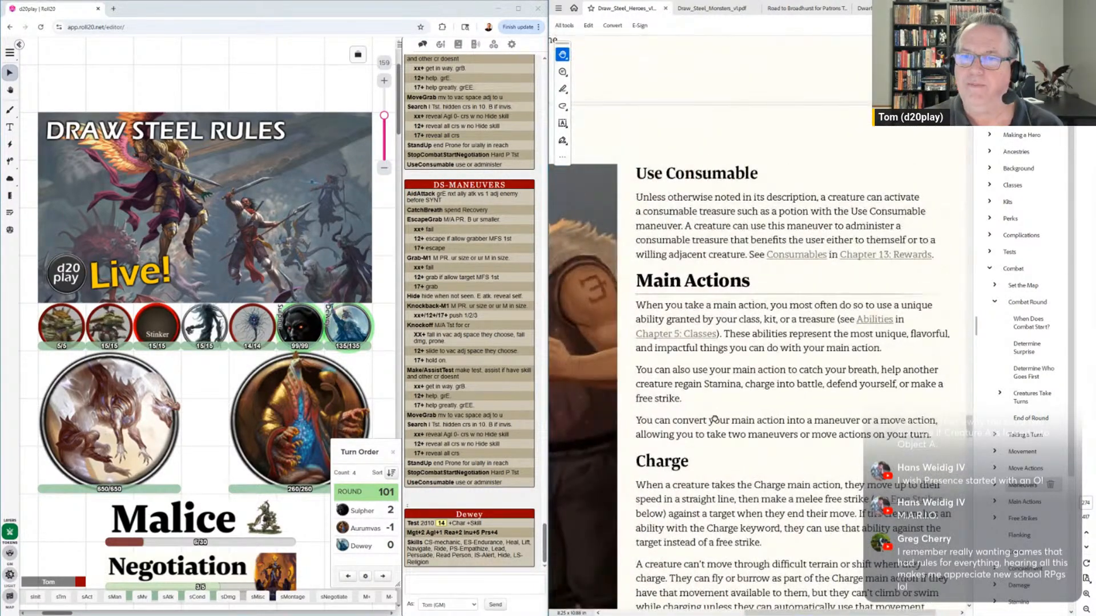
{"action": "scroll", "coordinate": [715, 419], "scroll_direction": "down", "scroll_amount": 10}
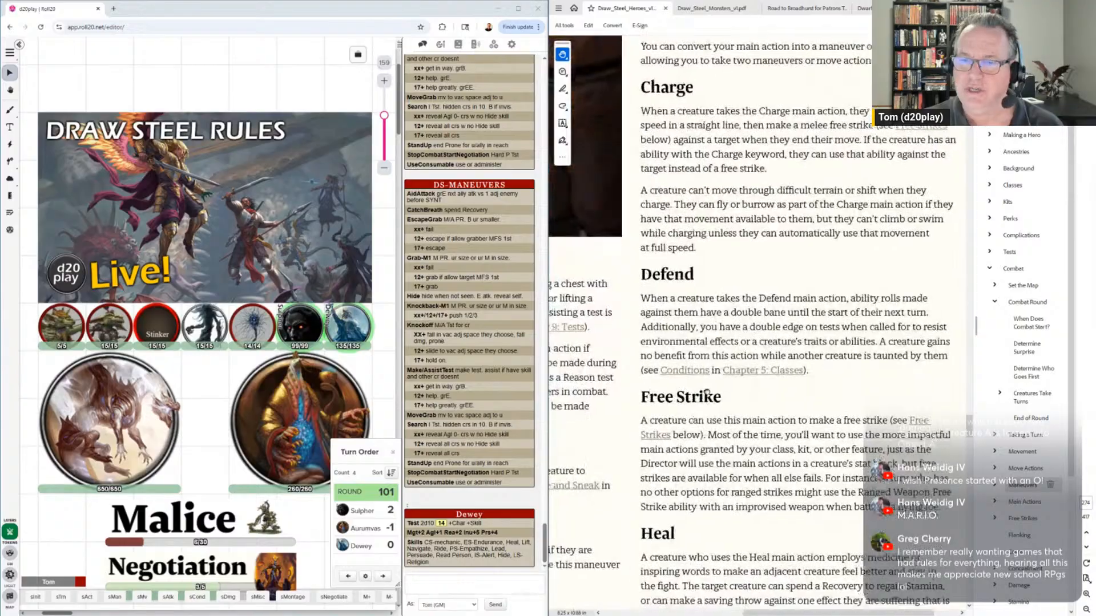
{"action": "scroll", "coordinate": [694, 362], "scroll_direction": "left", "scroll_amount": 2}
{"action": "scroll", "coordinate": [694, 361], "scroll_direction": "left", "scroll_amount": 4}
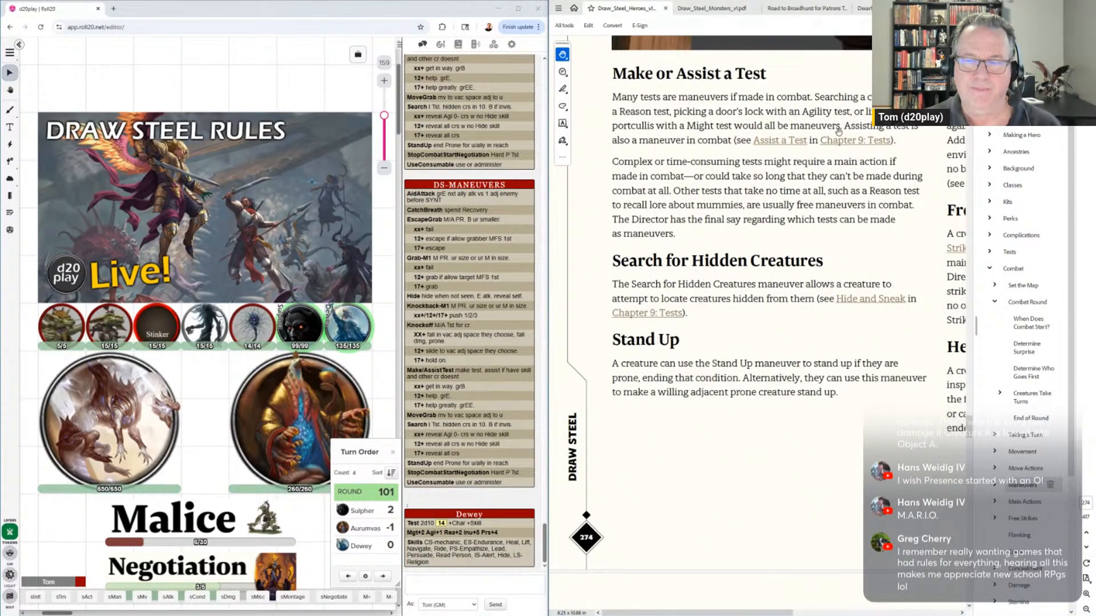
{"action": "scroll", "coordinate": [660, 340], "scroll_direction": "down", "scroll_amount": 8}
{"action": "scroll", "coordinate": [710, 249], "scroll_direction": "up", "scroll_amount": 4}
{"action": "scroll", "coordinate": [710, 249], "scroll_direction": "right", "scroll_amount": 1}
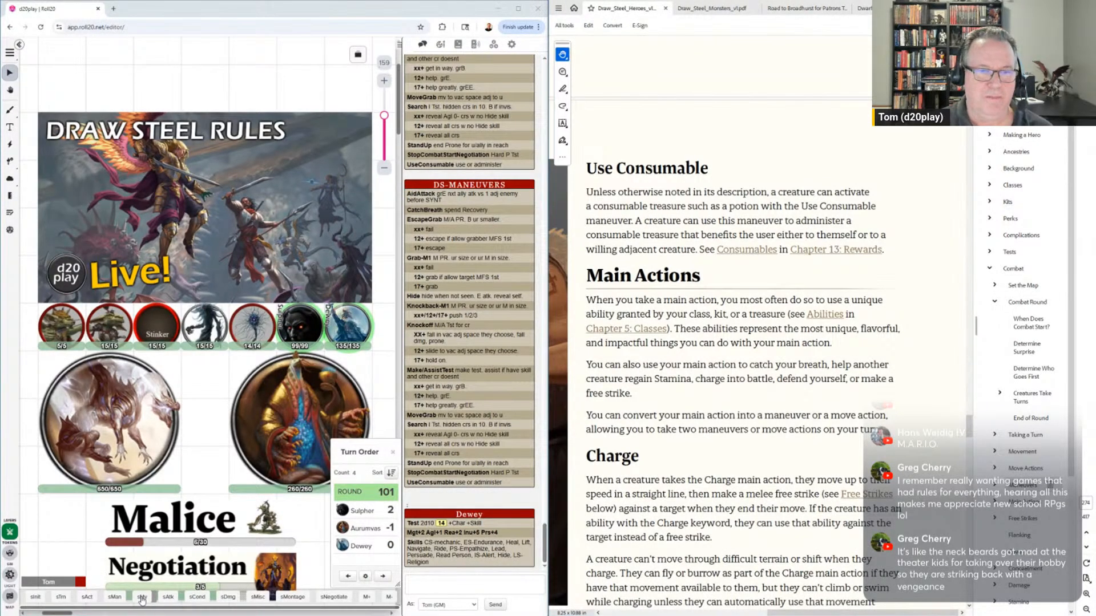
Compare the sAct macro with the rulebook's main actions, add "/Charge keyword" after MFS in its Charge line, then test and save it
{"action": "left_click", "coordinate": [87, 598]}
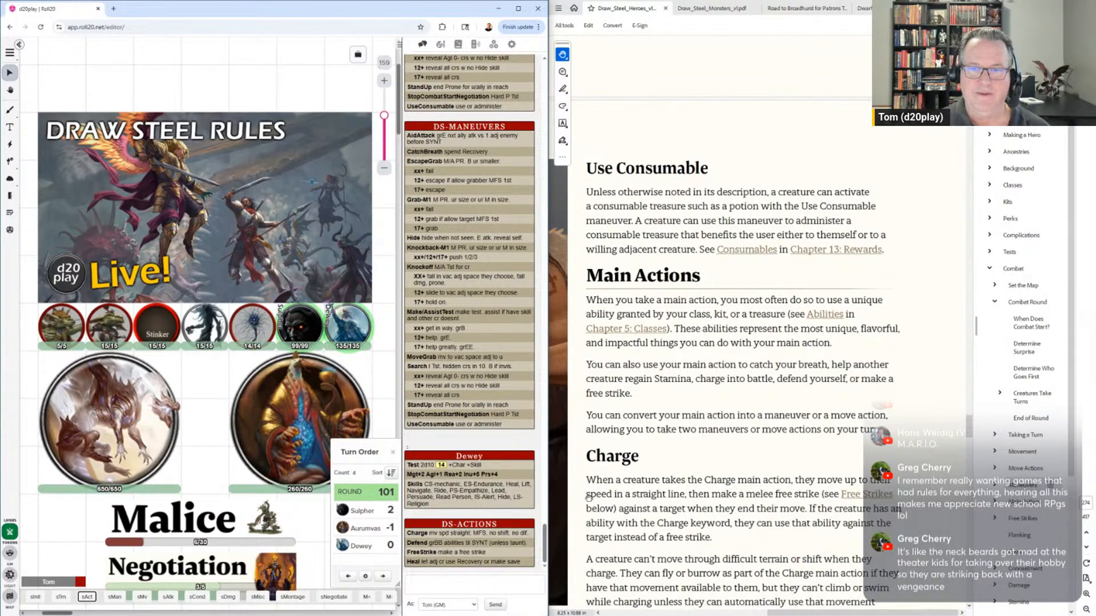
{"action": "scroll", "coordinate": [719, 474], "scroll_direction": "down", "scroll_amount": 6}
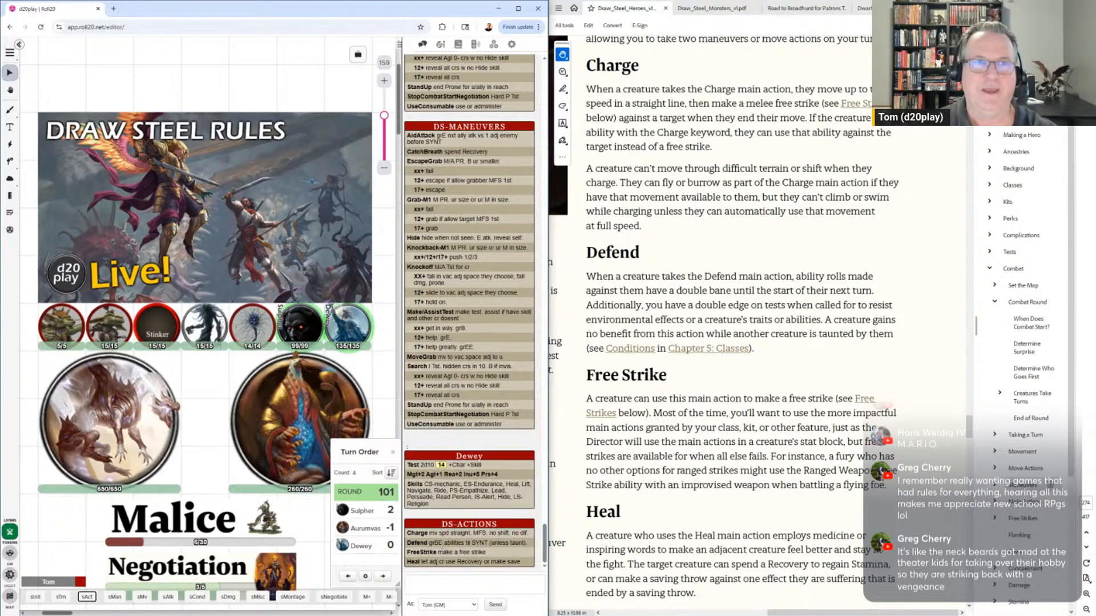
{"action": "right_click", "coordinate": [86, 597]}
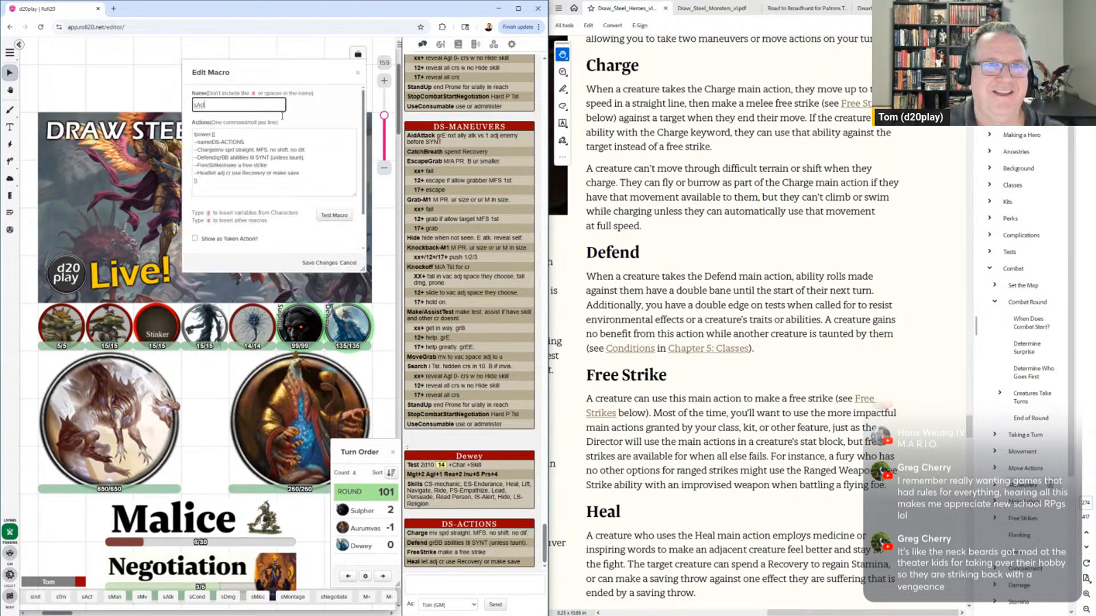
{"action": "left_click", "coordinate": [268, 149]}
{"action": "type", "text": "/Charge"}
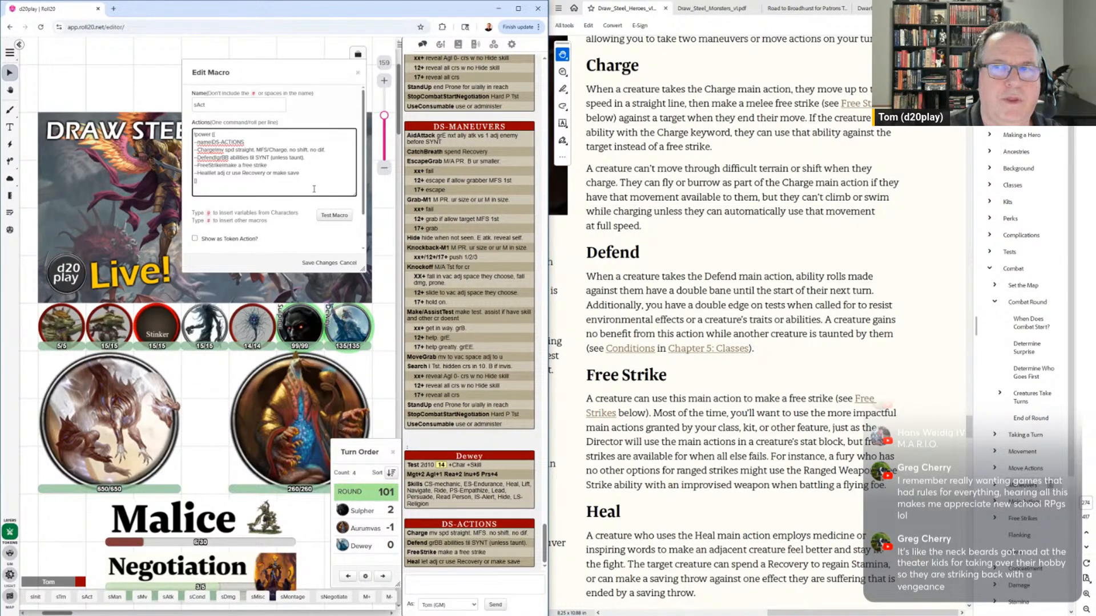
{"action": "type", "text": " keyword"}
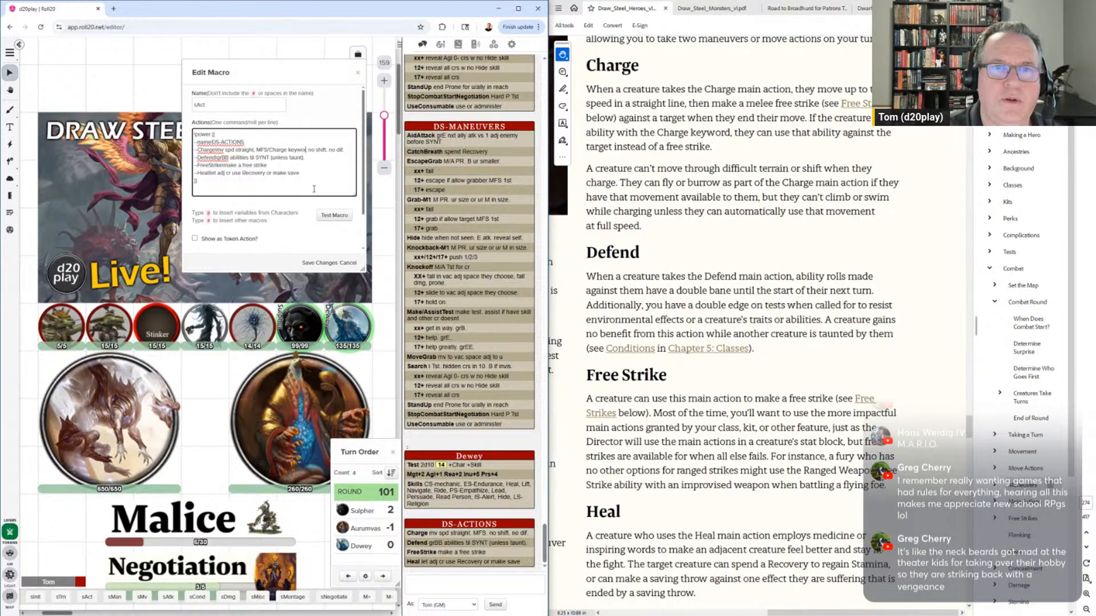
{"action": "left_click", "coordinate": [336, 216]}
{"action": "left_click", "coordinate": [317, 264]}
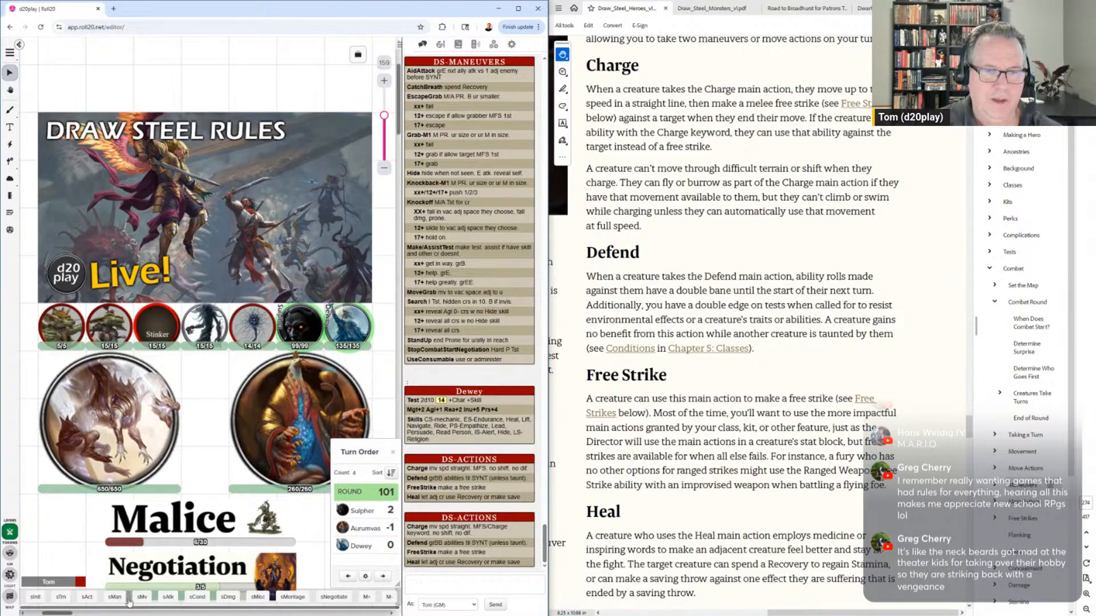
Add "EE tests to resist" to the end of the Defend line in the sAct macro, then test the macro and save its changes
{"action": "right_click", "coordinate": [87, 597]}
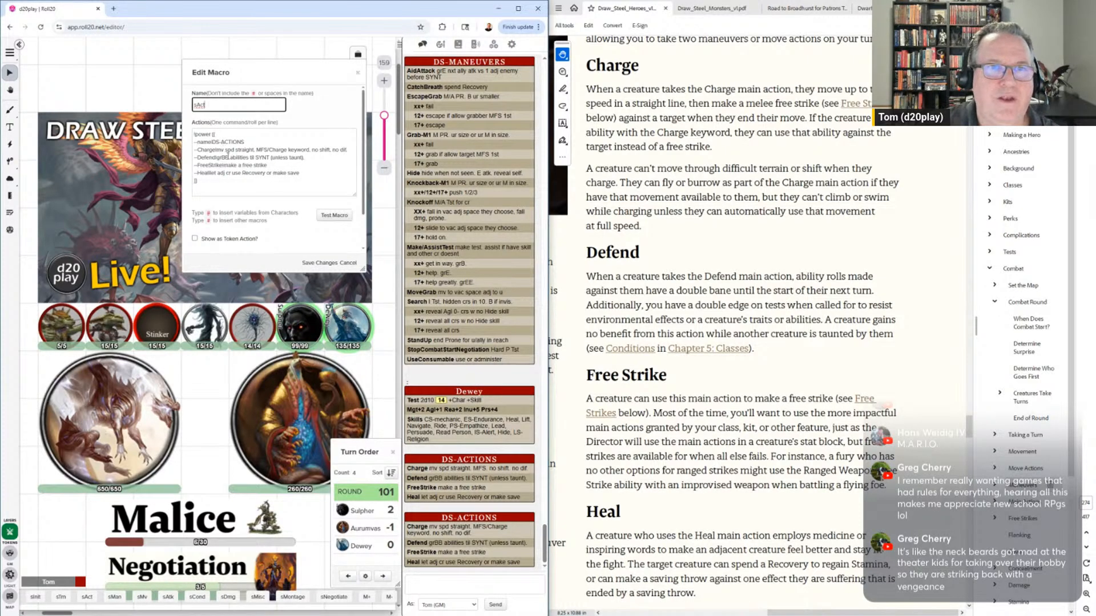
{"action": "left_click", "coordinate": [303, 157]}
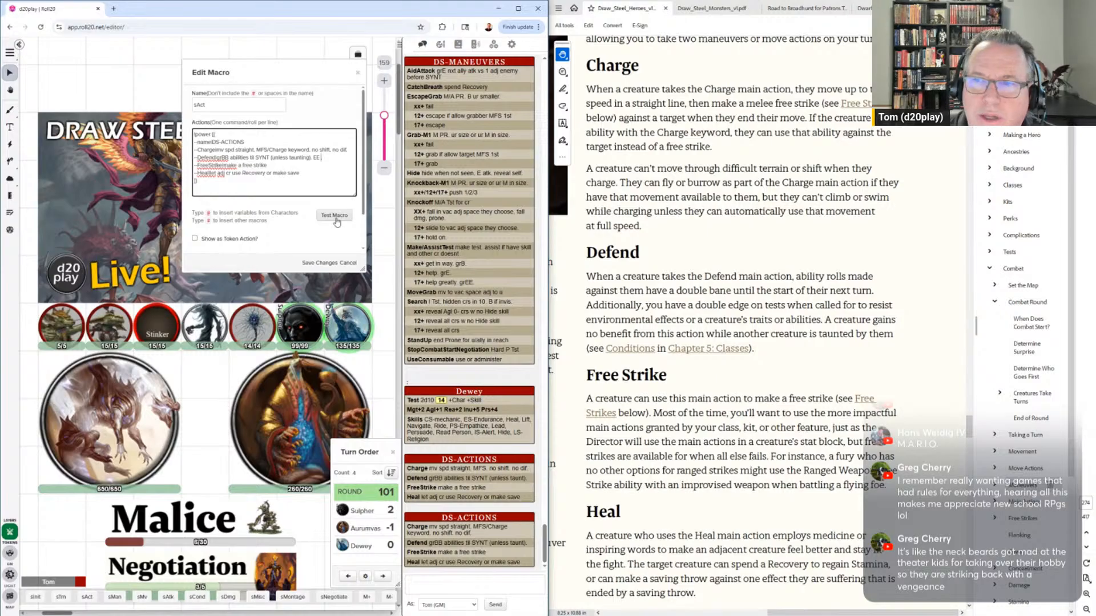
{"action": "type", "text": "tests t"}
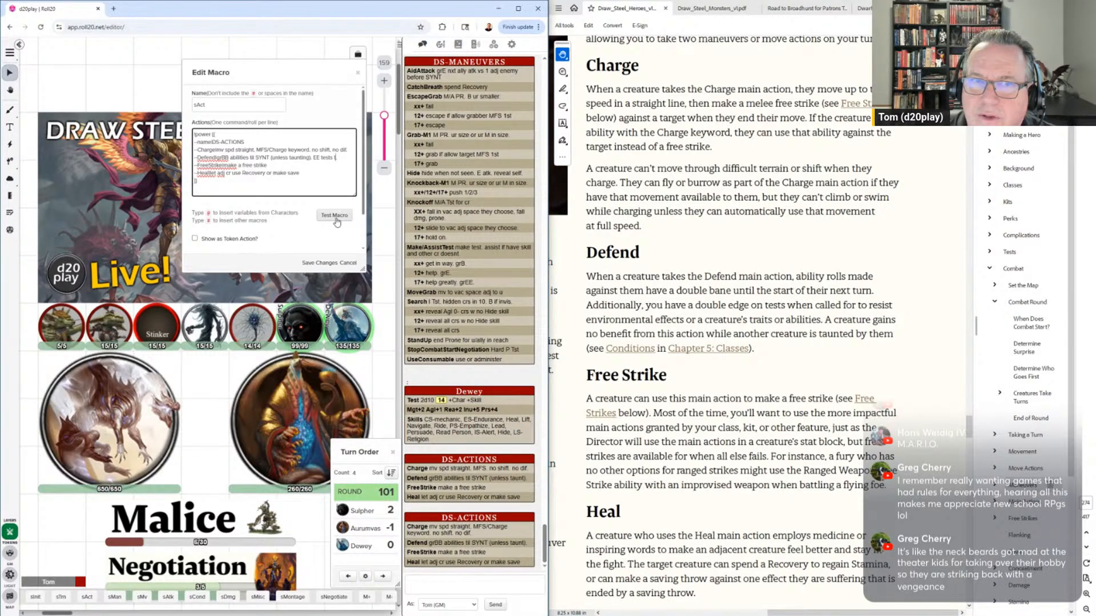
{"action": "type", "text": "o resist"}
{"action": "key", "text": "Return"}
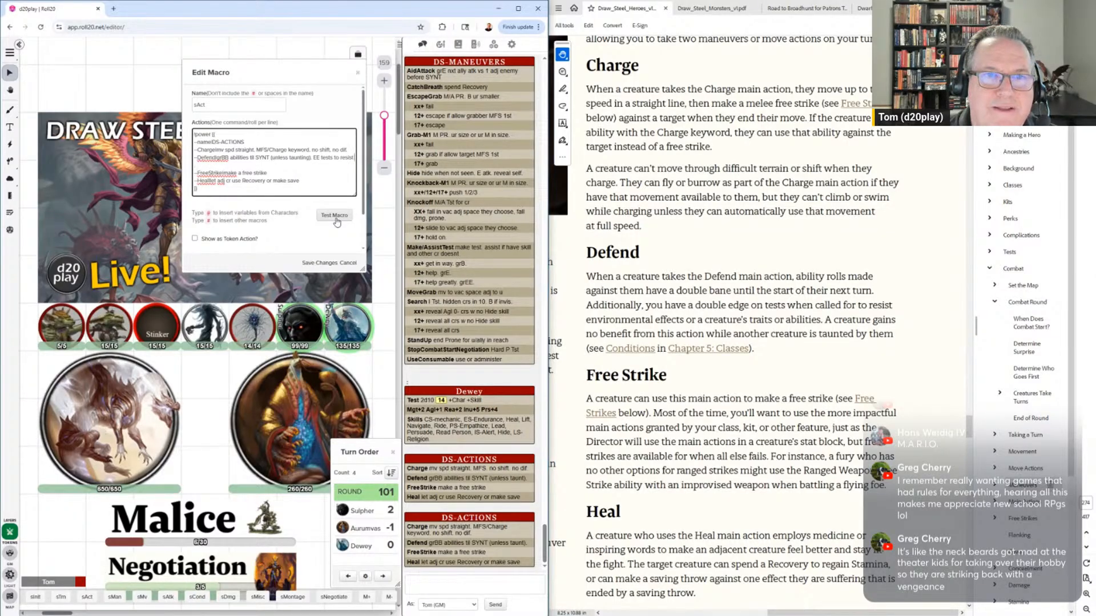
{"action": "key", "text": "BackSpace"}
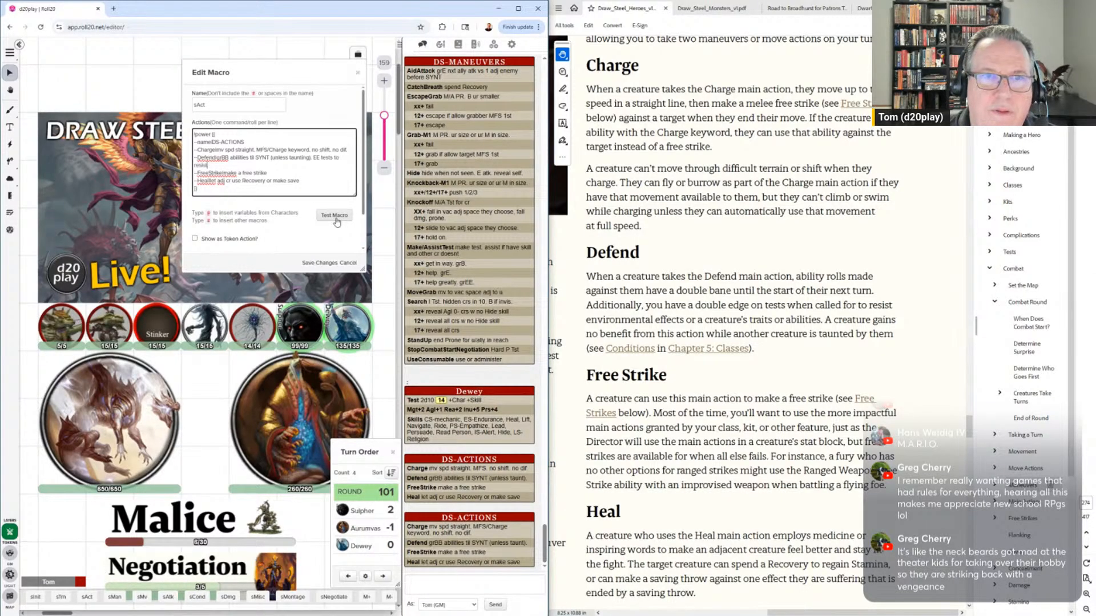
{"action": "left_click", "coordinate": [341, 222]}
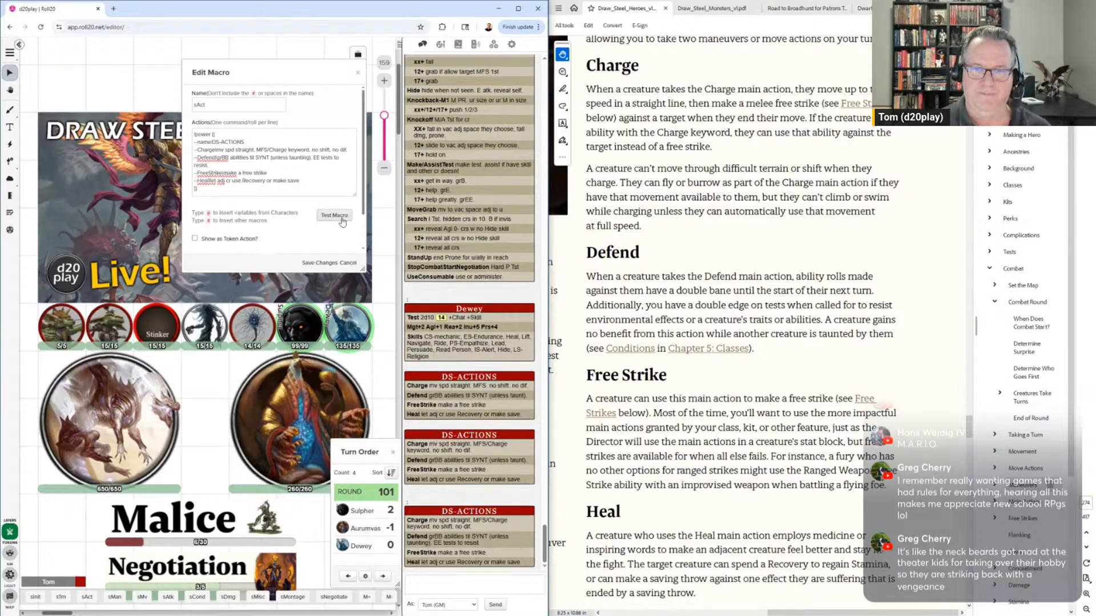
{"action": "left_click", "coordinate": [318, 264]}
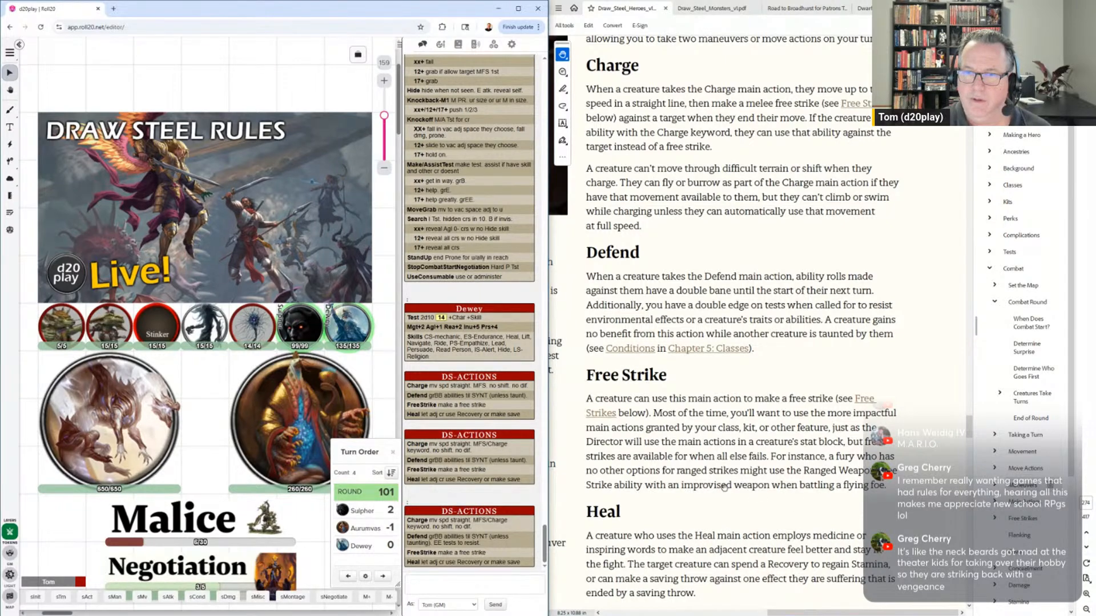
Read the Free Strike and Heal rules, and post the turn, actions, maneuvers, movement and attack/cover reference macros to chat
{"action": "scroll", "coordinate": [768, 371], "scroll_direction": "down", "scroll_amount": 3}
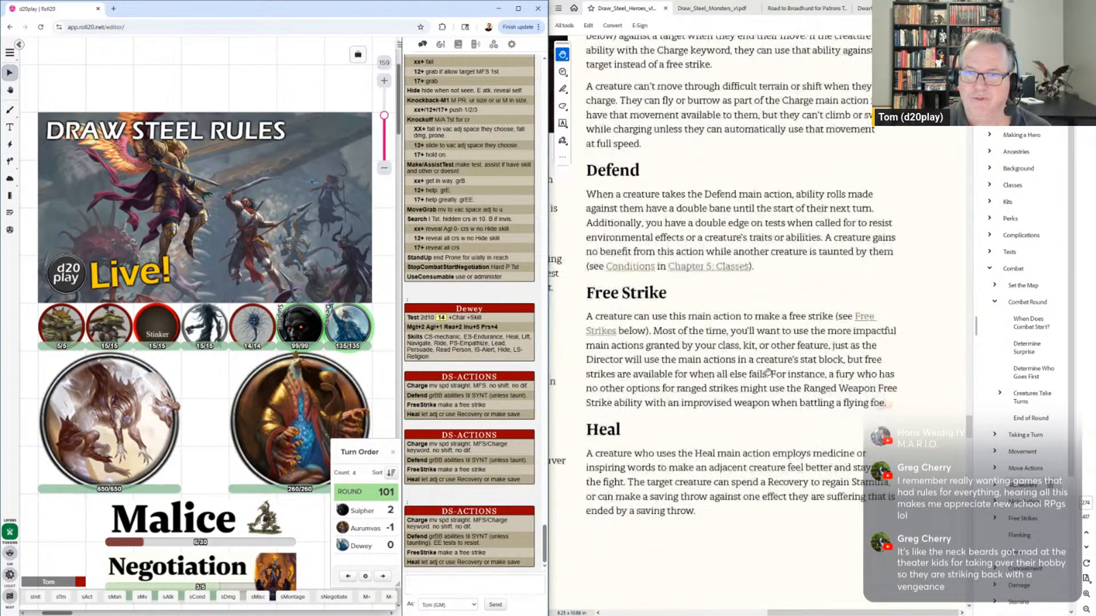
{"action": "scroll", "coordinate": [768, 372], "scroll_direction": "down", "scroll_amount": 1}
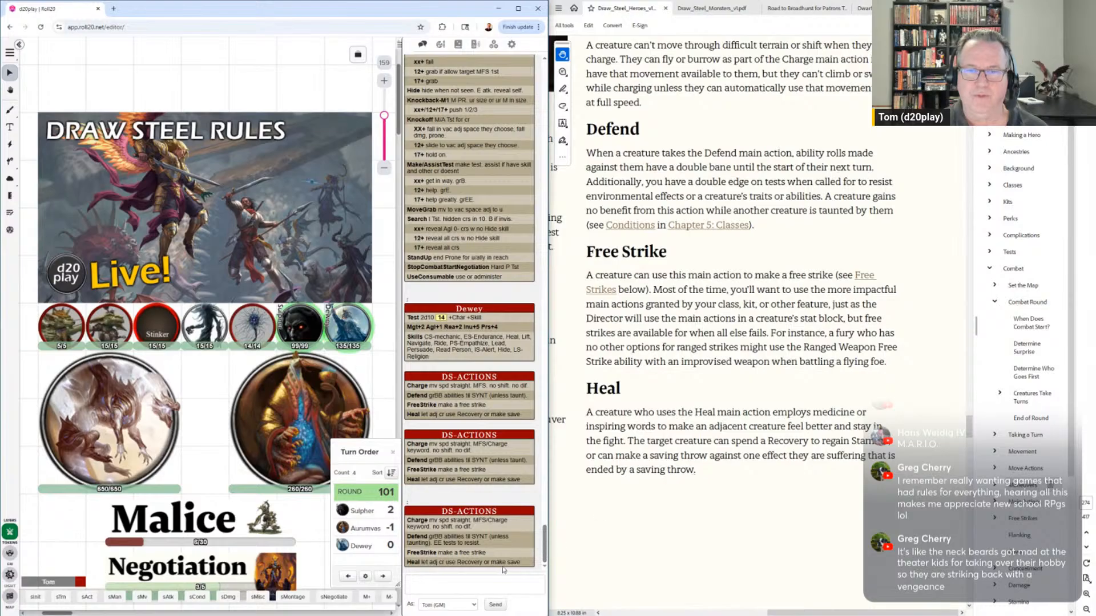
{"action": "left_click", "coordinate": [62, 599]}
{"action": "left_click", "coordinate": [87, 598]}
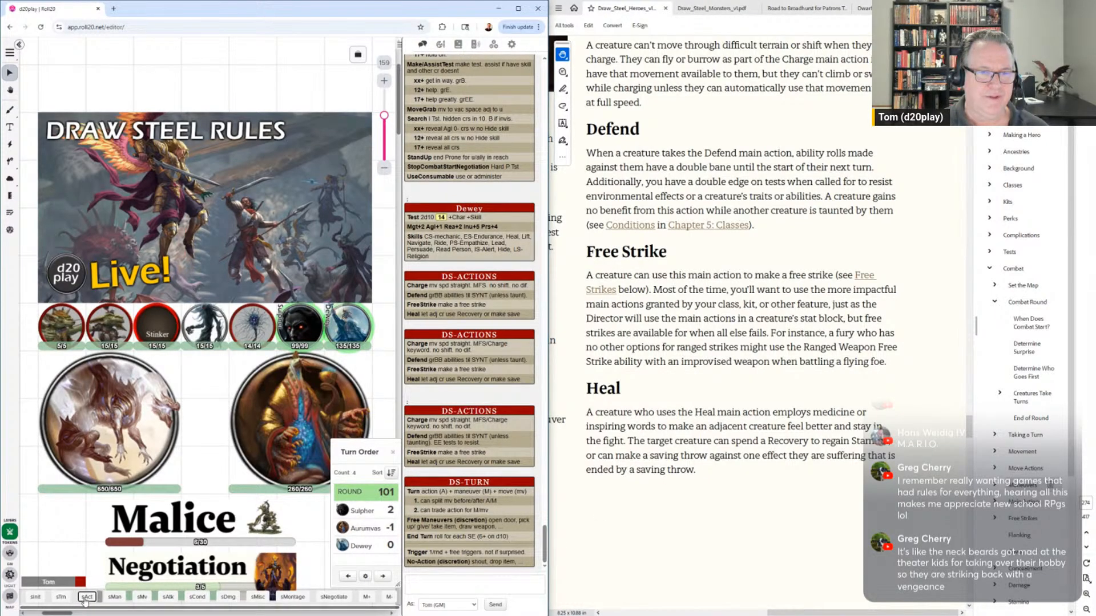
{"action": "left_click", "coordinate": [114, 597]}
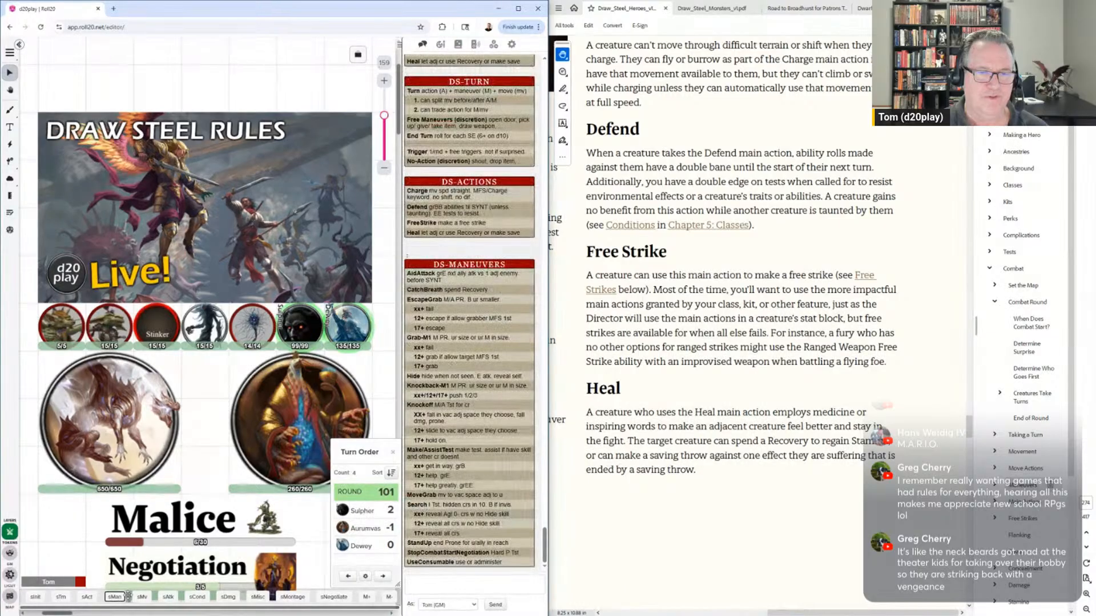
{"action": "left_click", "coordinate": [141, 597]}
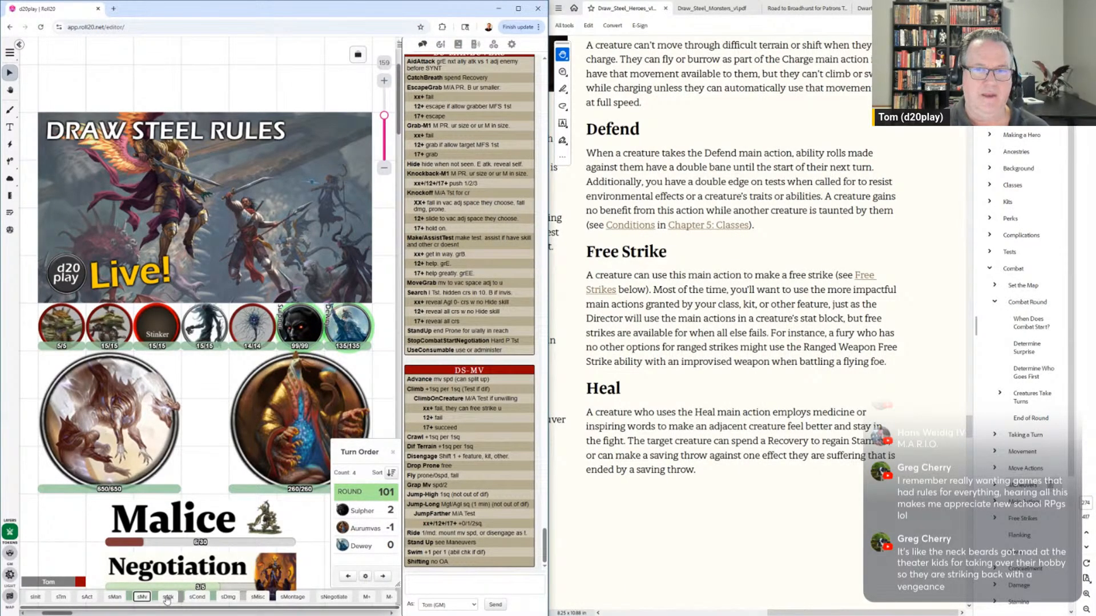
{"action": "left_click", "coordinate": [167, 597]}
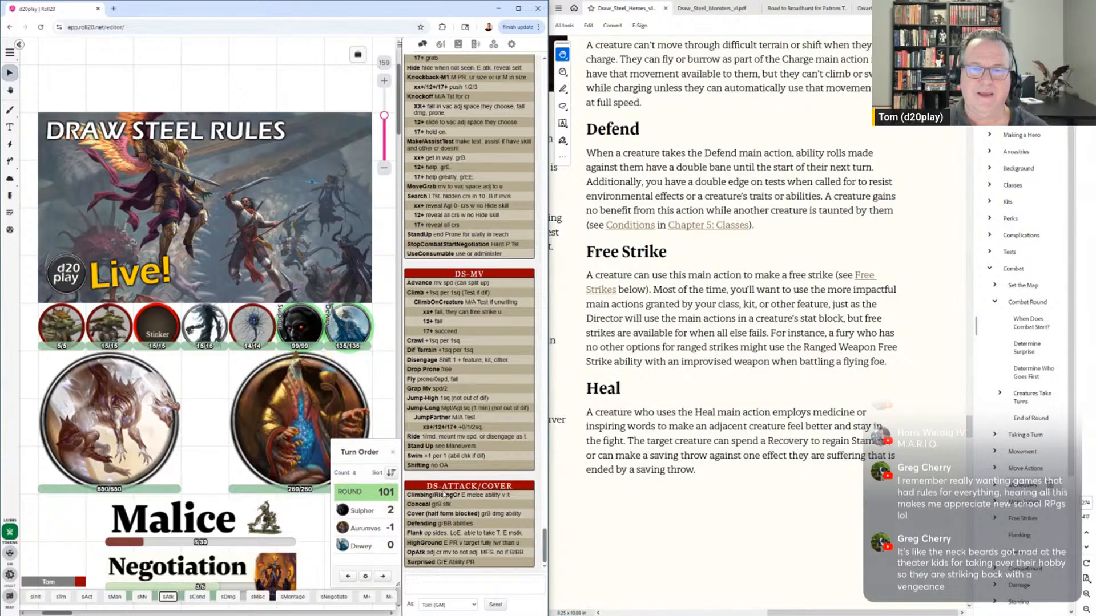
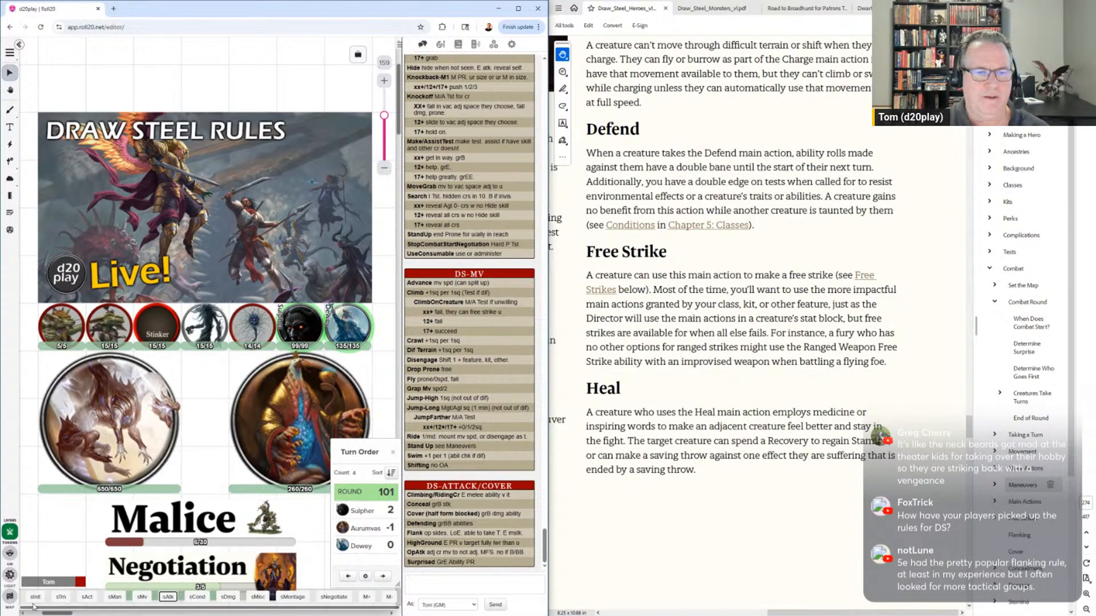
Post the turn, actions, maneuvers and movement reference macros to chat again, finishing with the turn summary
{"action": "left_click", "coordinate": [59, 598]}
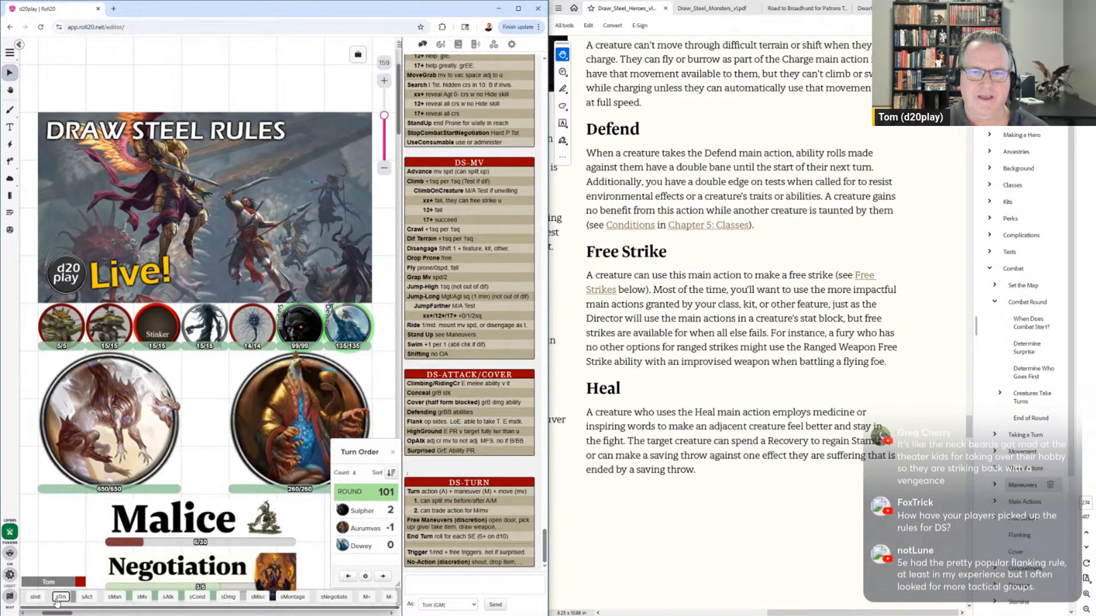
{"action": "left_click", "coordinate": [87, 597]}
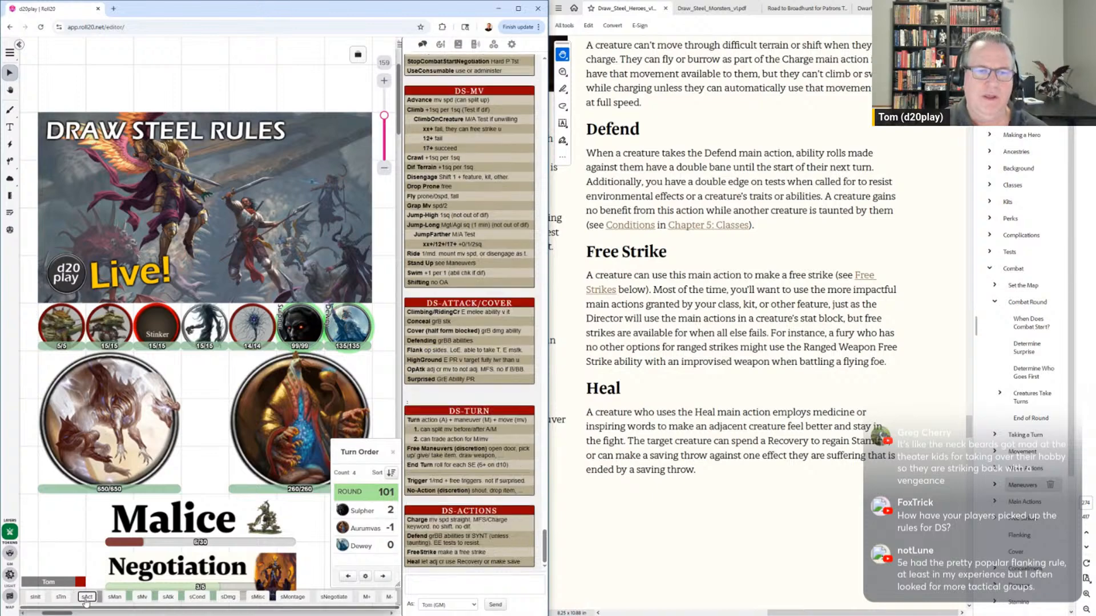
{"action": "left_click", "coordinate": [117, 598]}
{"action": "left_click", "coordinate": [140, 598]}
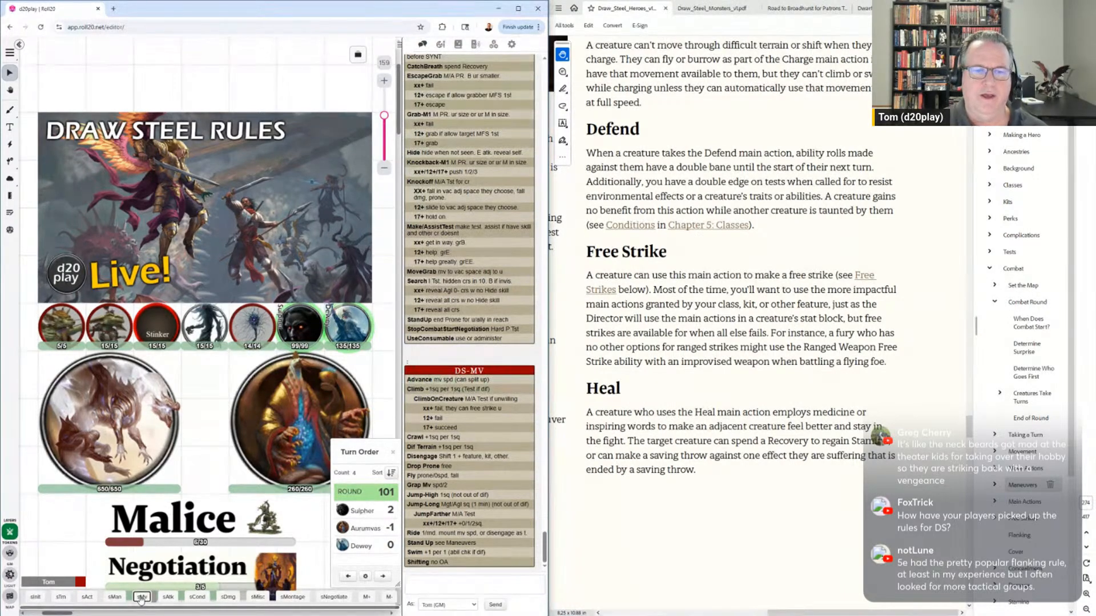
{"action": "left_click", "coordinate": [62, 597]}
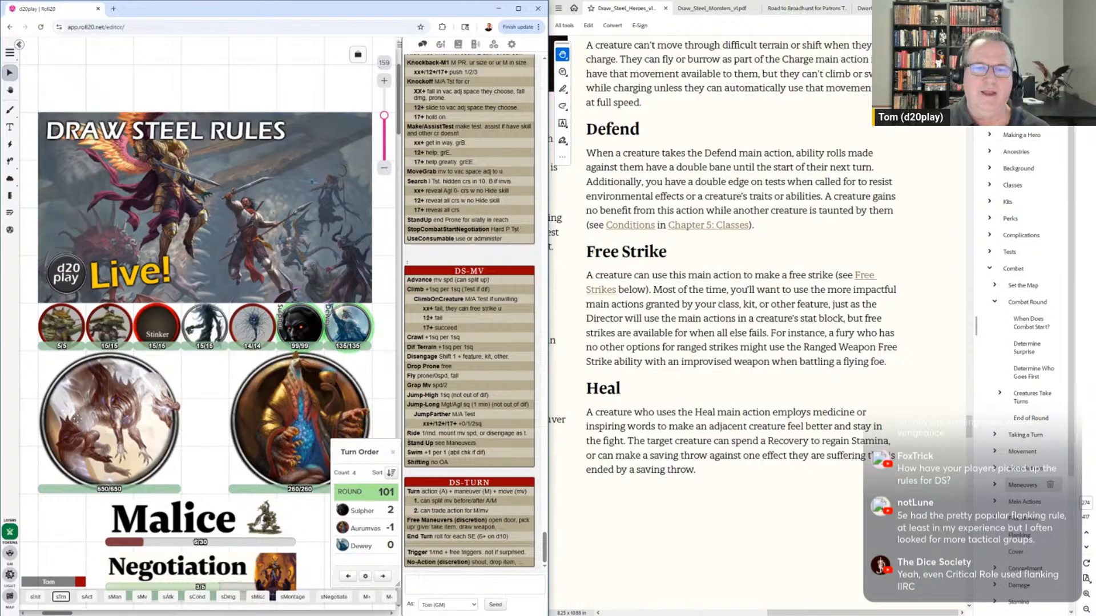
{"action": "mouse_move", "coordinate": [371, 523]}
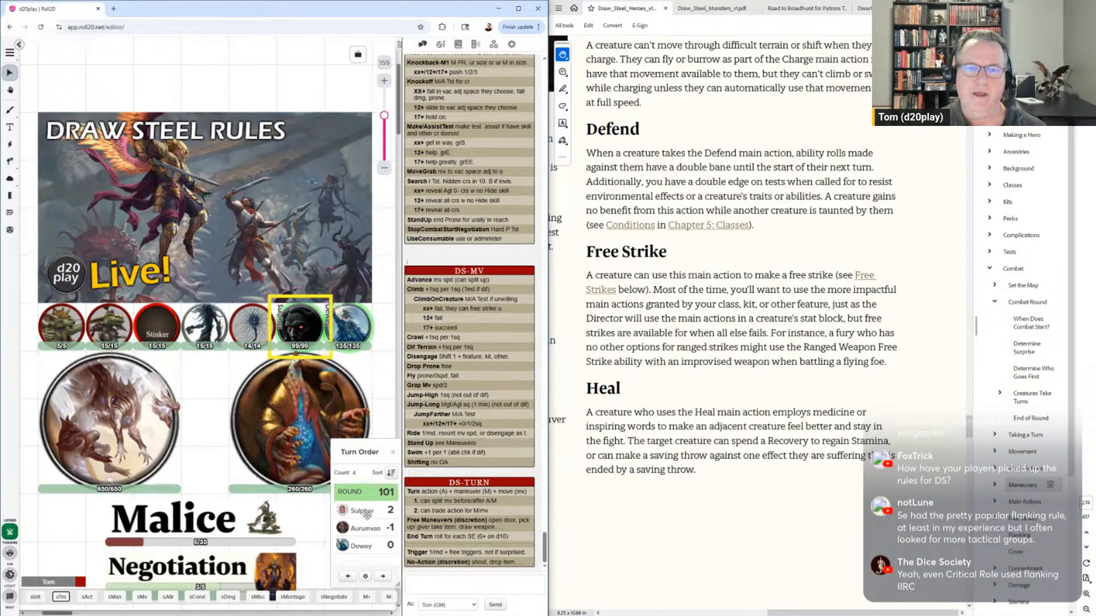
Run the Sulpher token's initiative macros to set its turn order value to 0, 1 and finally 2
{"action": "left_click", "coordinate": [296, 333]}
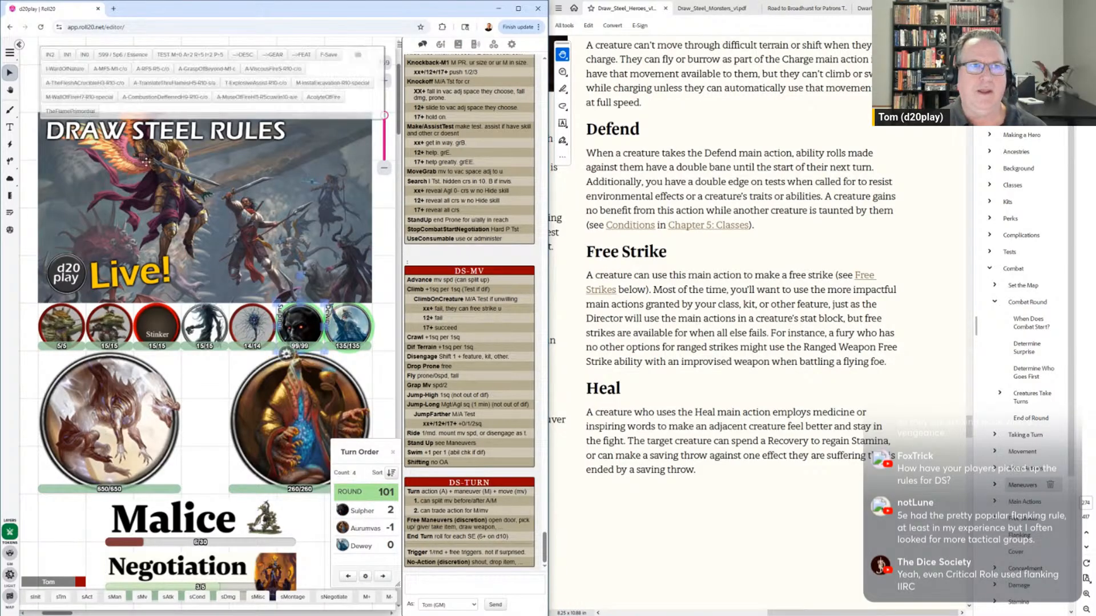
{"action": "left_click", "coordinate": [84, 55]}
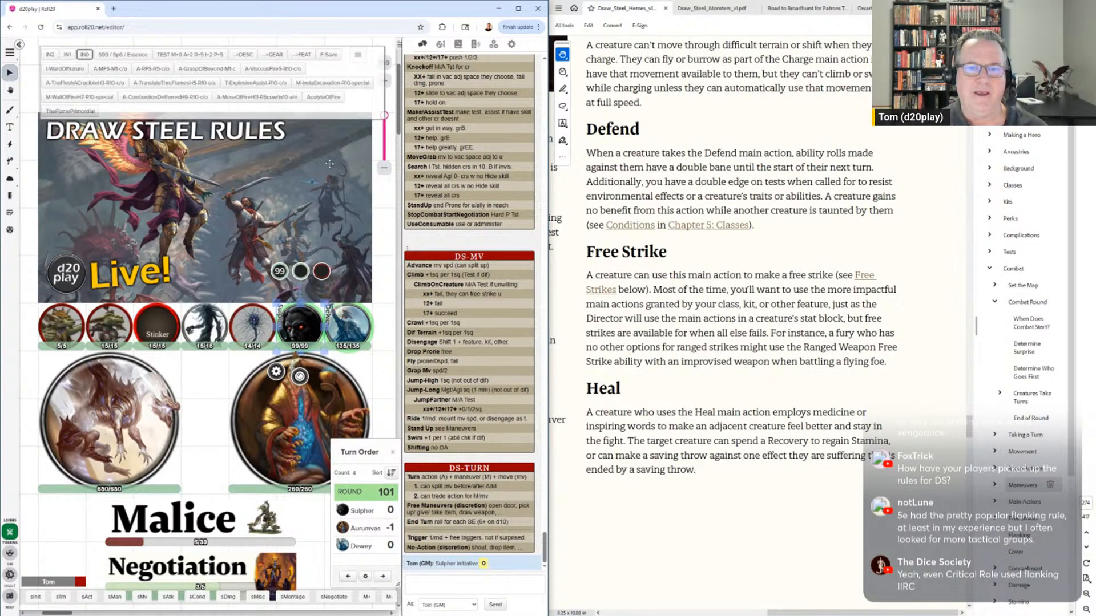
{"action": "left_click", "coordinate": [67, 55]}
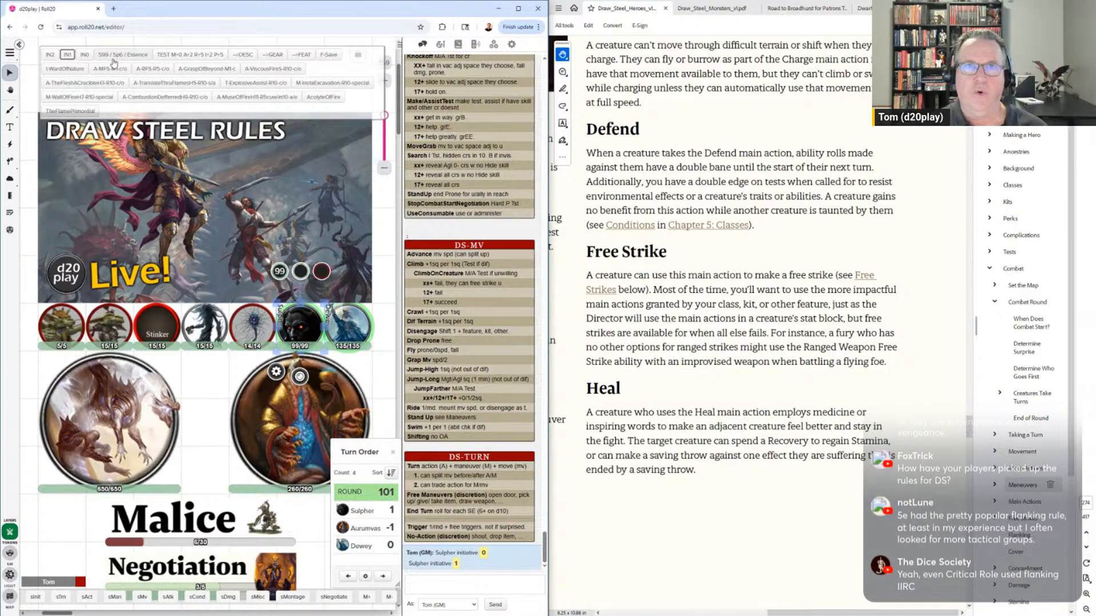
{"action": "left_click", "coordinate": [49, 54]}
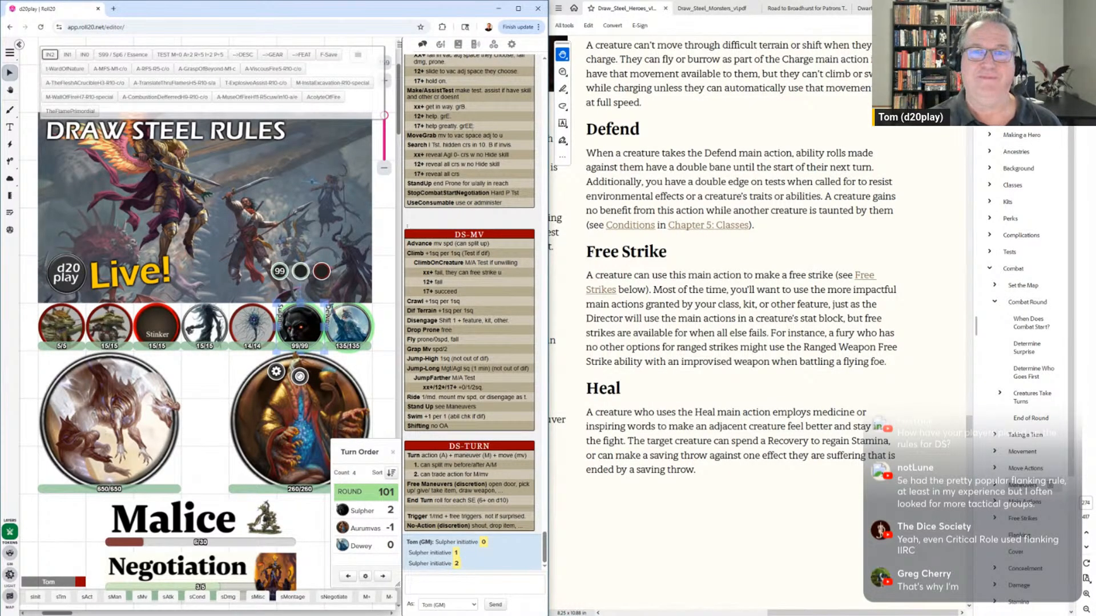
Read the rulebook's Free Strikes section, covering opportunity attacks, standard free strikes and the opportunity attack diagrams
{"action": "left_click", "coordinate": [647, 182]}
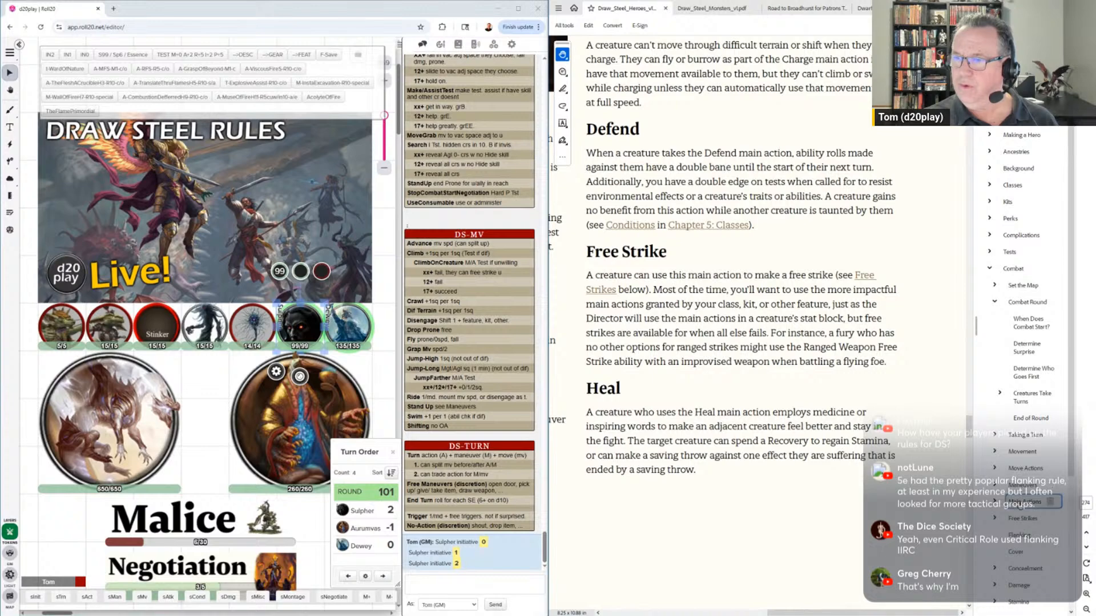
{"action": "left_click", "coordinate": [1023, 520]}
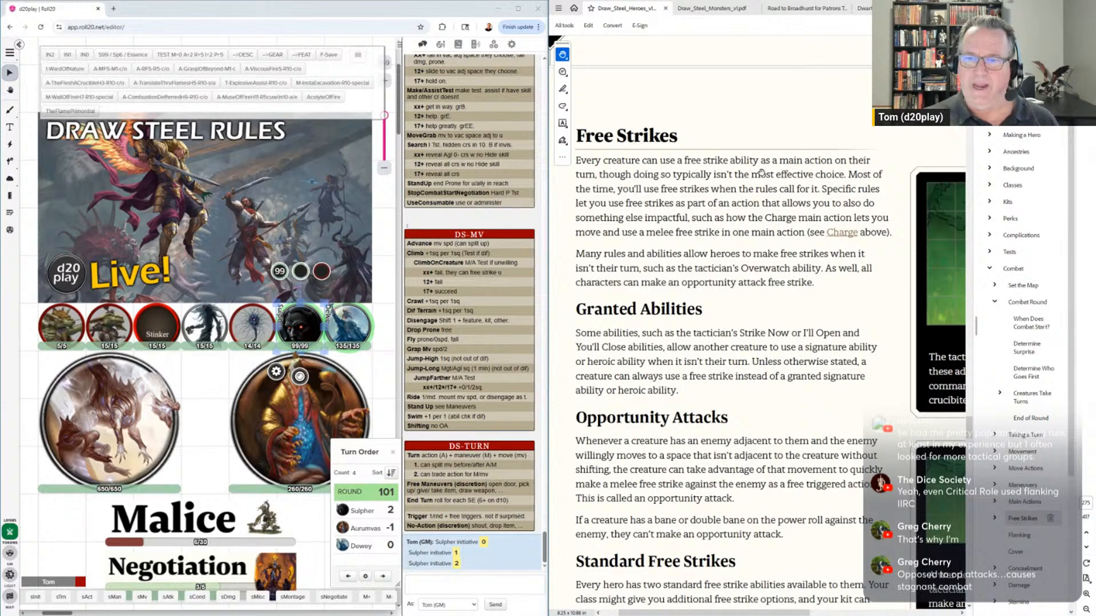
{"action": "scroll", "coordinate": [817, 313], "scroll_direction": "down", "scroll_amount": 7}
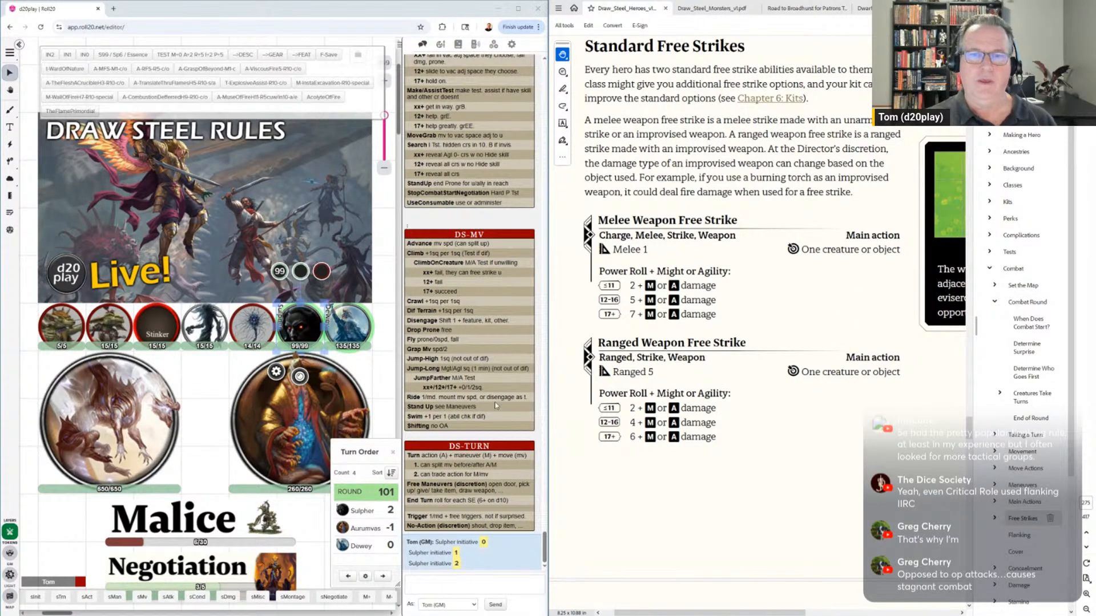
{"action": "scroll", "coordinate": [580, 526], "scroll_direction": "down", "scroll_amount": 10}
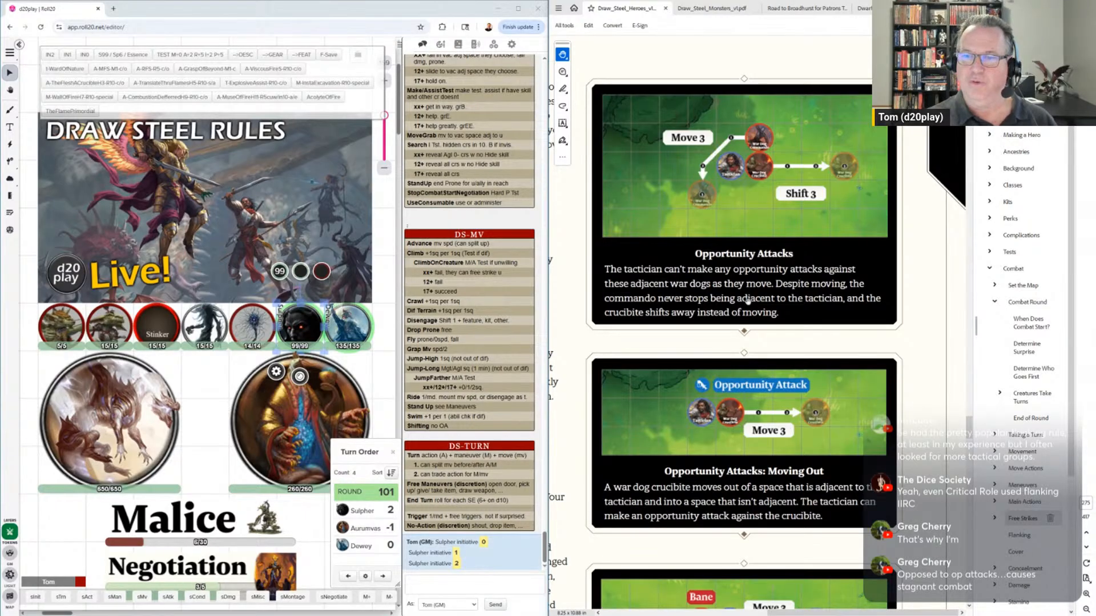
{"action": "left_click_drag", "start_coordinate": [736, 334], "coordinate": [916, 234]}
{"action": "left_click_drag", "start_coordinate": [827, 153], "coordinate": [806, 265]}
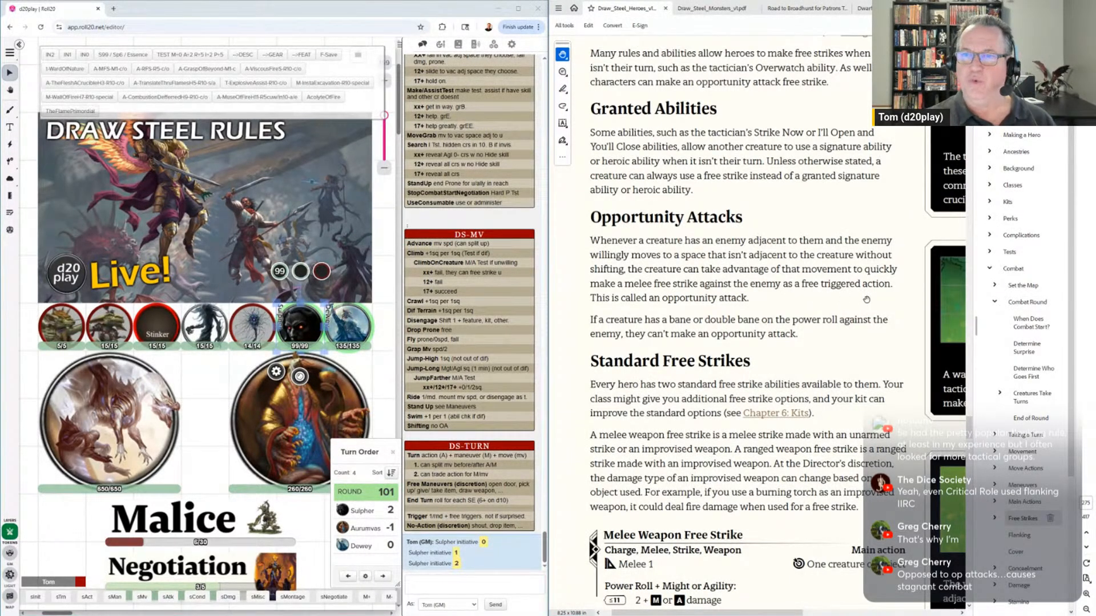
{"action": "left_click_drag", "start_coordinate": [864, 300], "coordinate": [638, 301]}
{"action": "left_click_drag", "start_coordinate": [807, 323], "coordinate": [682, 447]}
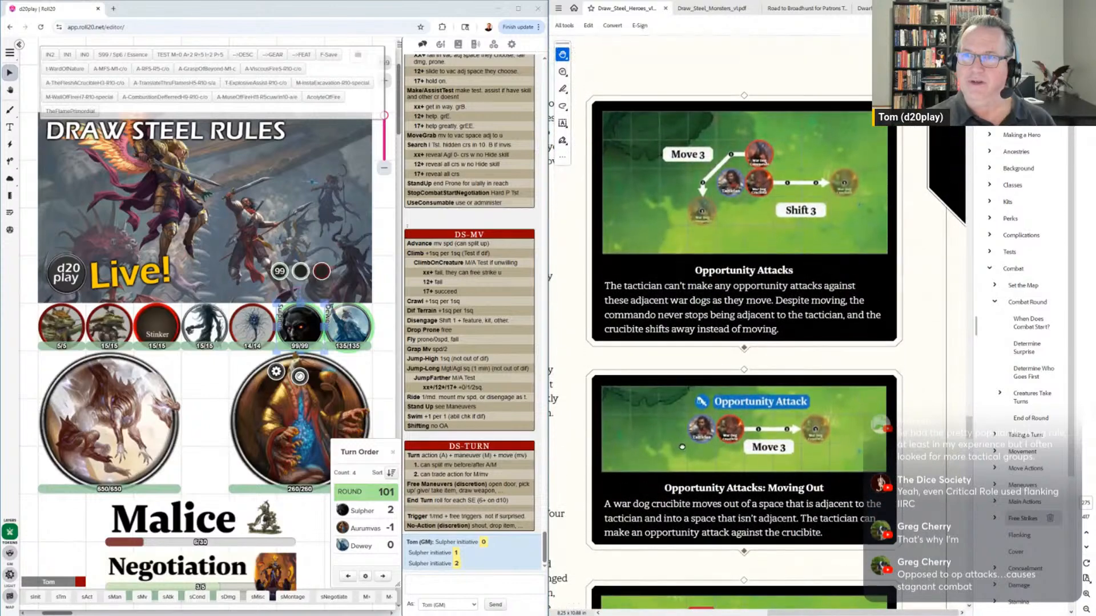
{"action": "left_click_drag", "start_coordinate": [776, 448], "coordinate": [769, 326]}
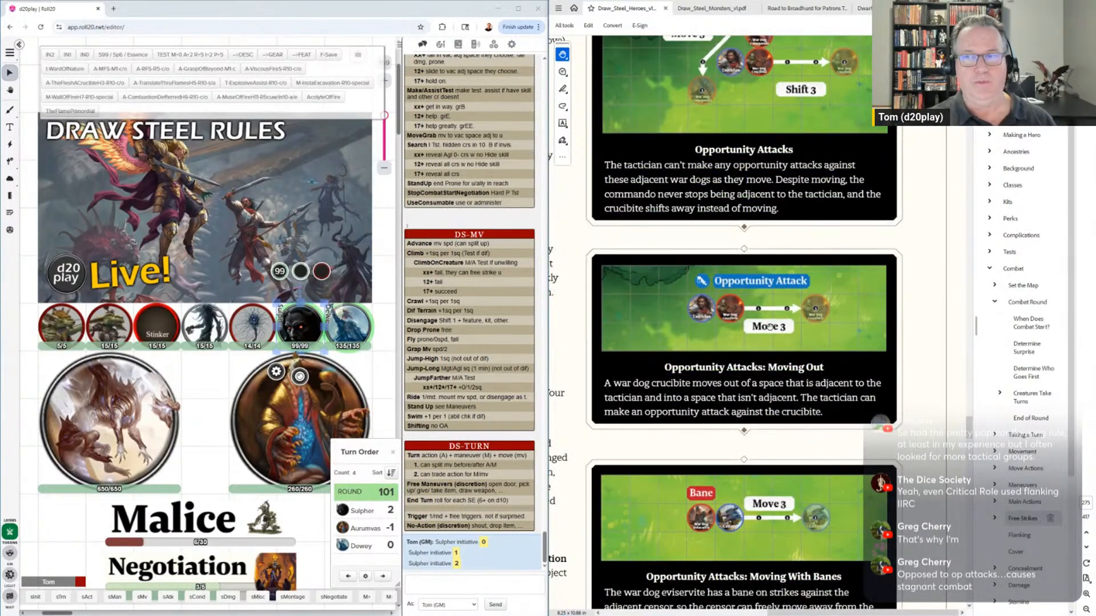
{"action": "left_click_drag", "start_coordinate": [696, 411], "coordinate": [969, 355]}
{"action": "left_click_drag", "start_coordinate": [765, 386], "coordinate": [850, 386]}
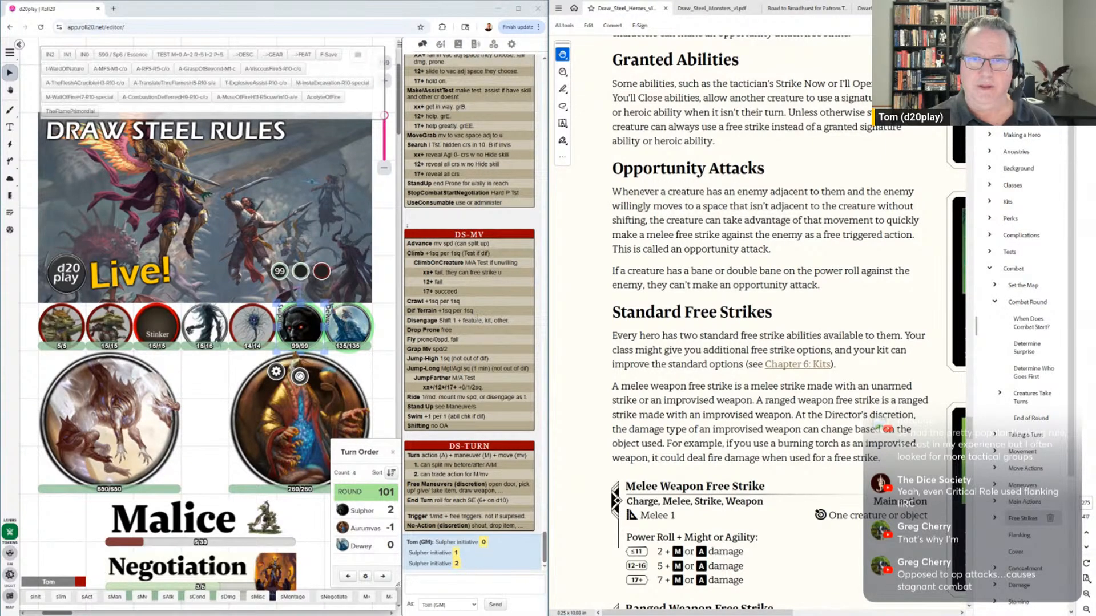
Review the reference macros already in chat and post the attack/cover reference macro
{"action": "scroll", "coordinate": [481, 319], "scroll_direction": "up", "scroll_amount": 3}
{"action": "scroll", "coordinate": [481, 319], "scroll_direction": "up", "scroll_amount": 12}
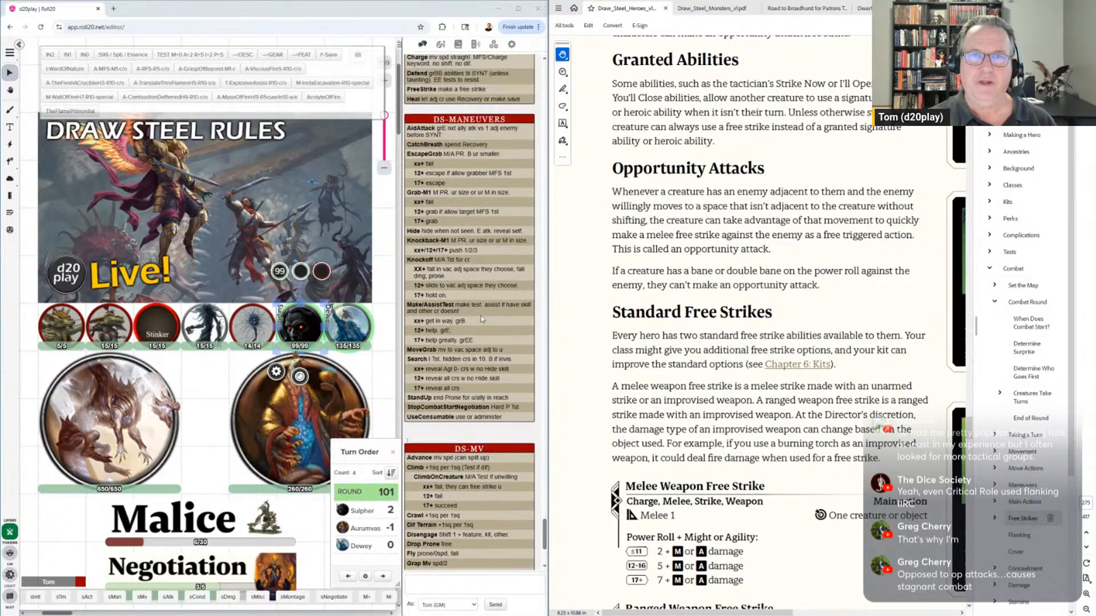
{"action": "scroll", "coordinate": [481, 319], "scroll_direction": "down", "scroll_amount": 15}
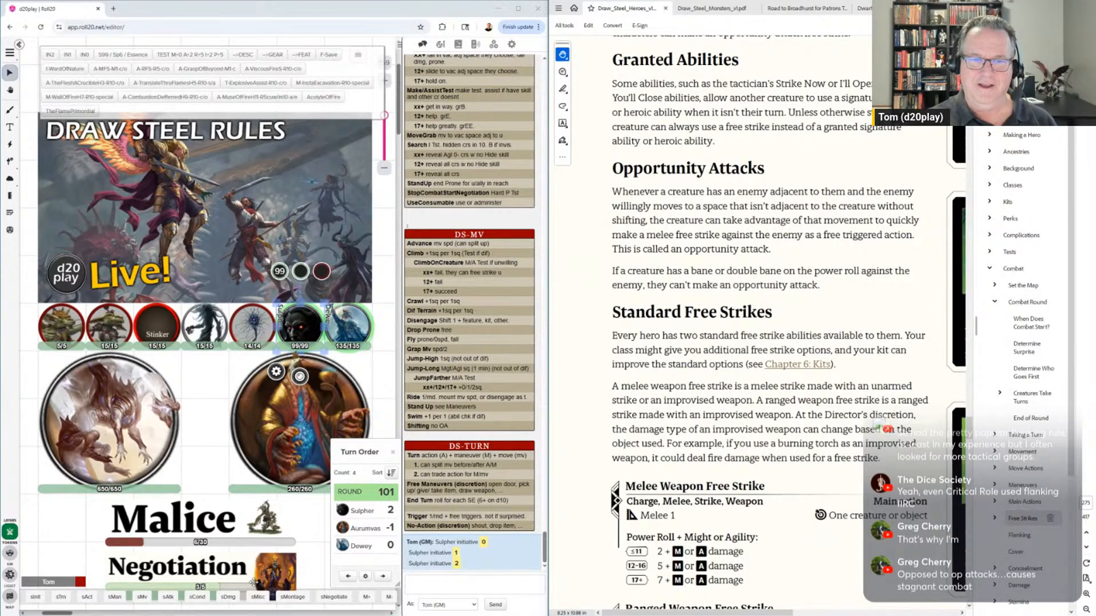
{"action": "left_click", "coordinate": [168, 597]}
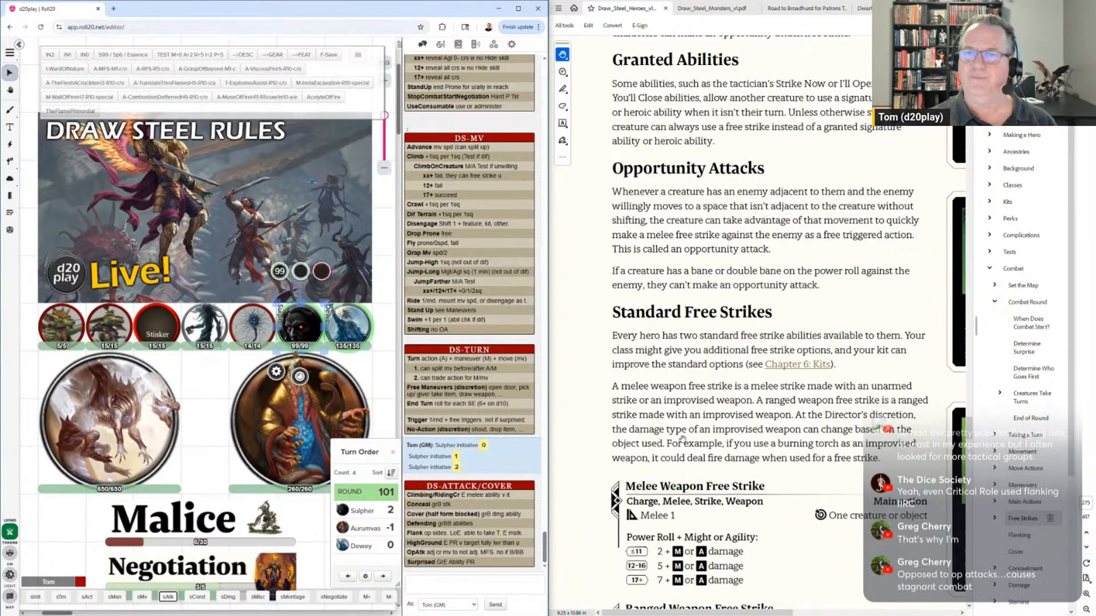
Check the rulebook's Flanking rules and both flanking diagrams against the attack/cover reference
{"action": "left_click_drag", "start_coordinate": [801, 410], "coordinate": [639, 376]}
{"action": "left_click_drag", "start_coordinate": [914, 331], "coordinate": [825, 103]}
{"action": "left_click_drag", "start_coordinate": [867, 462], "coordinate": [877, 154]}
{"action": "left_click_drag", "start_coordinate": [645, 559], "coordinate": [968, 378]}
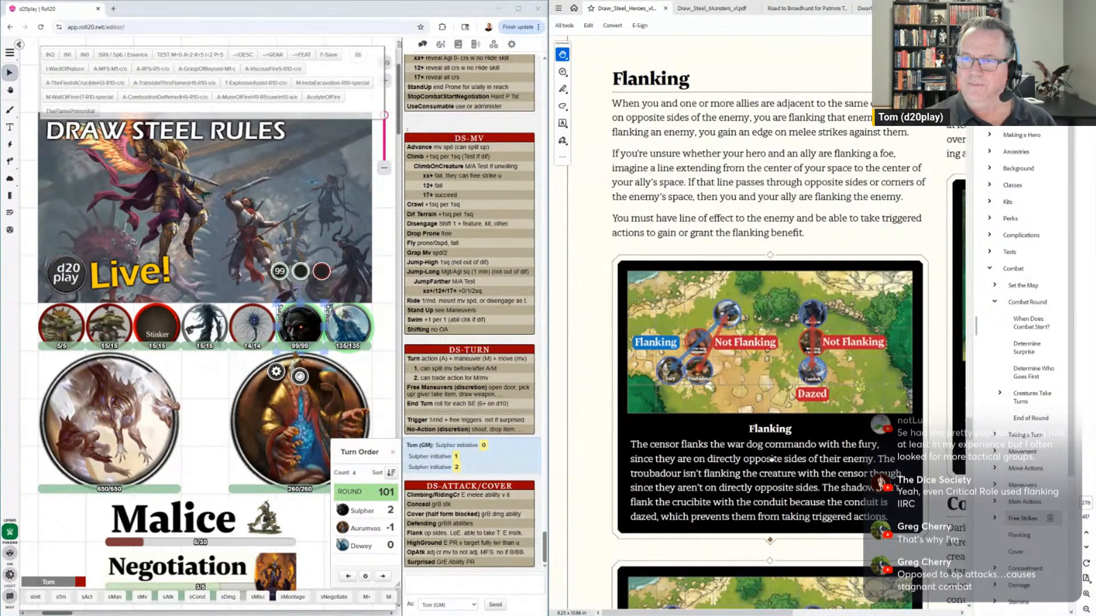
{"action": "left_click_drag", "start_coordinate": [771, 460], "coordinate": [772, 373]}
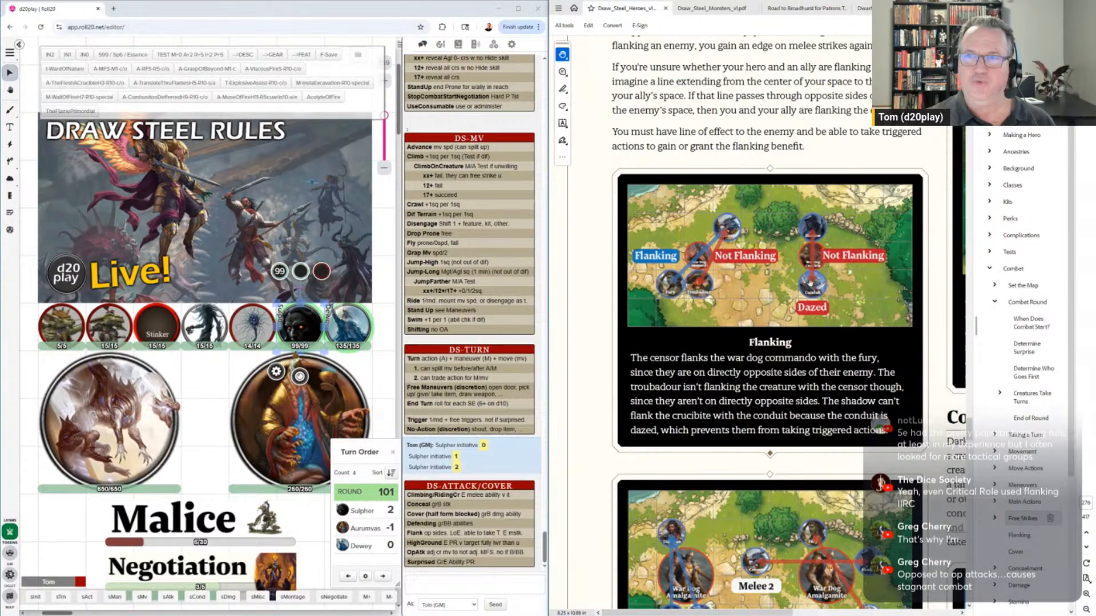
{"action": "scroll", "coordinate": [818, 203], "scroll_direction": "up", "scroll_amount": 3}
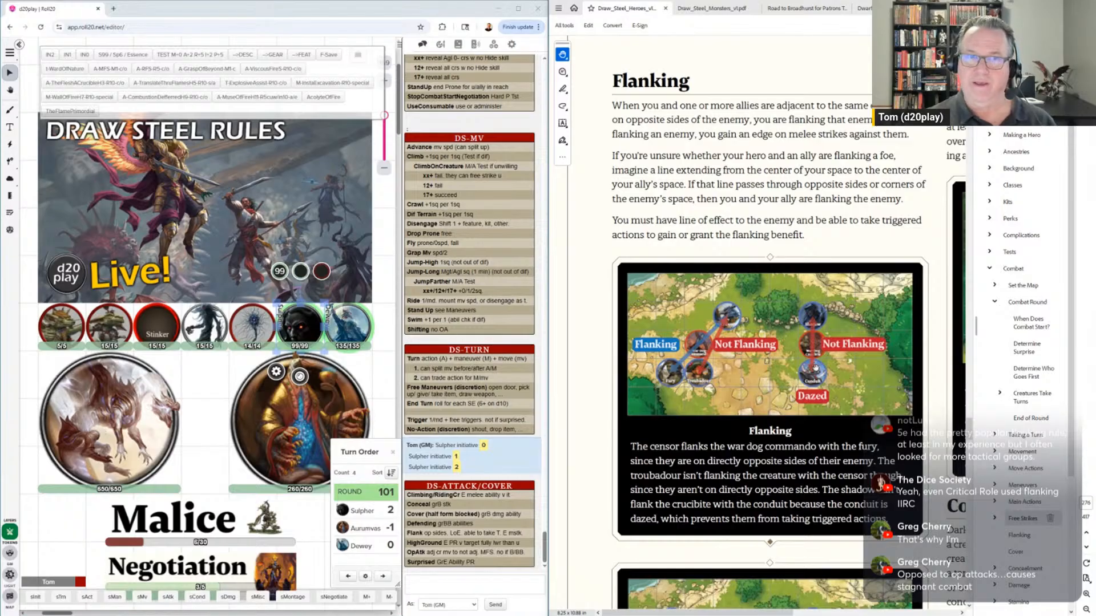
{"action": "scroll", "coordinate": [791, 391], "scroll_direction": "down", "scroll_amount": 7}
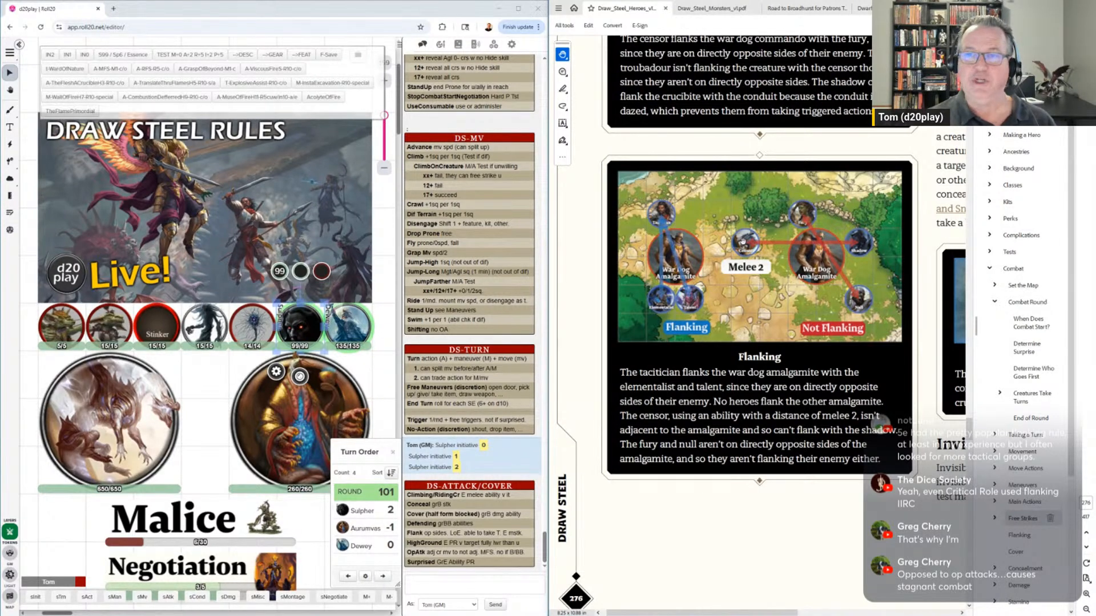
Read the rulebook's Cover, Concealment, Invisible Creatures, Damage and Stamina rules
{"action": "scroll", "coordinate": [780, 297], "scroll_direction": "down", "scroll_amount": 10}
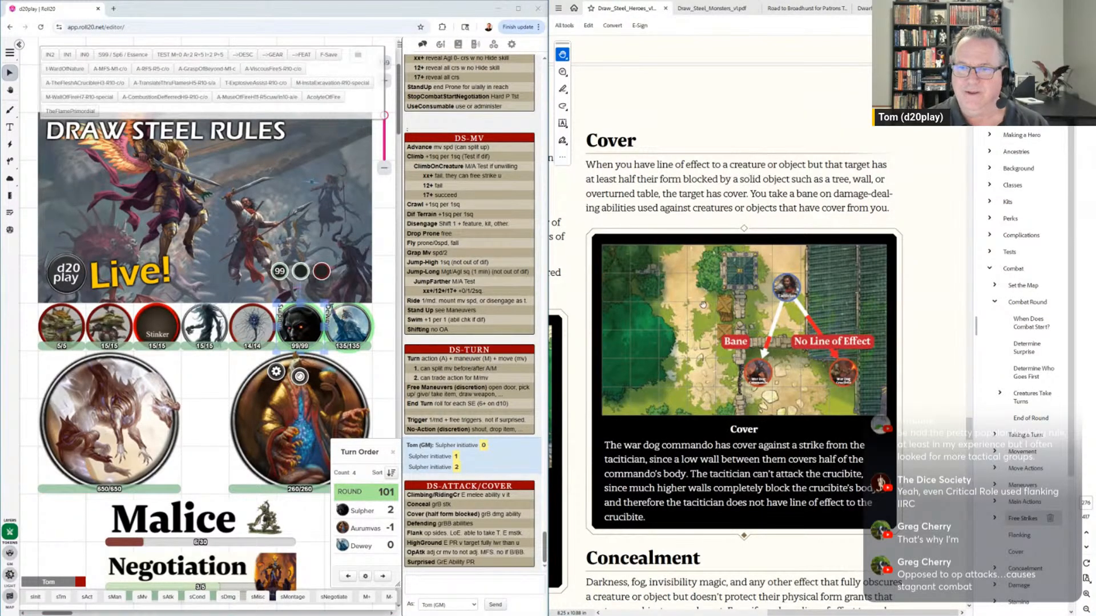
{"action": "scroll", "coordinate": [649, 101], "scroll_direction": "down", "scroll_amount": 1}
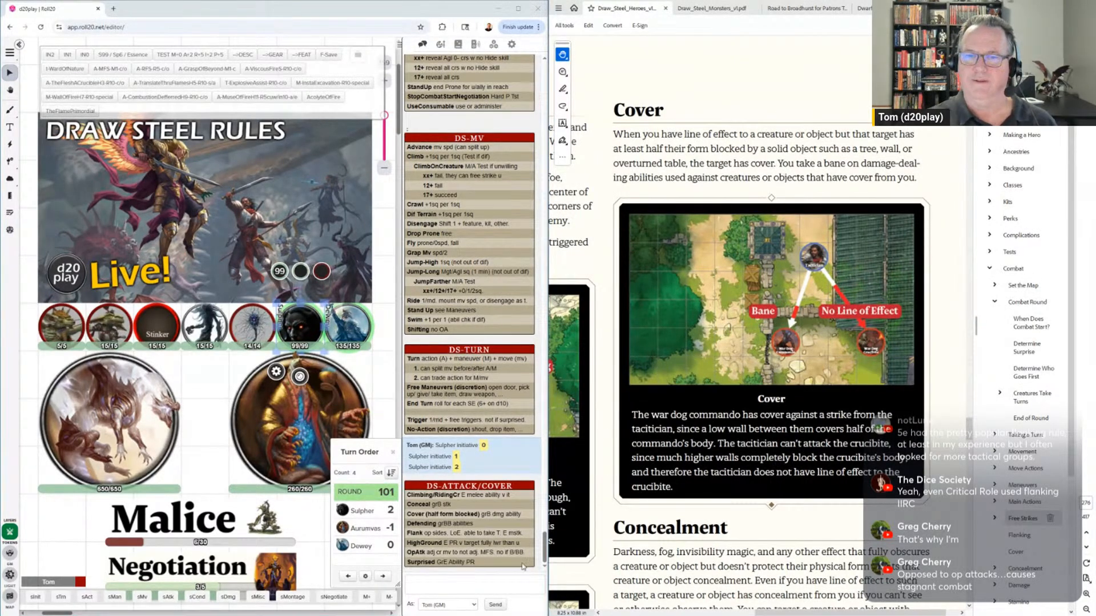
{"action": "scroll", "coordinate": [692, 524], "scroll_direction": "down", "scroll_amount": 6}
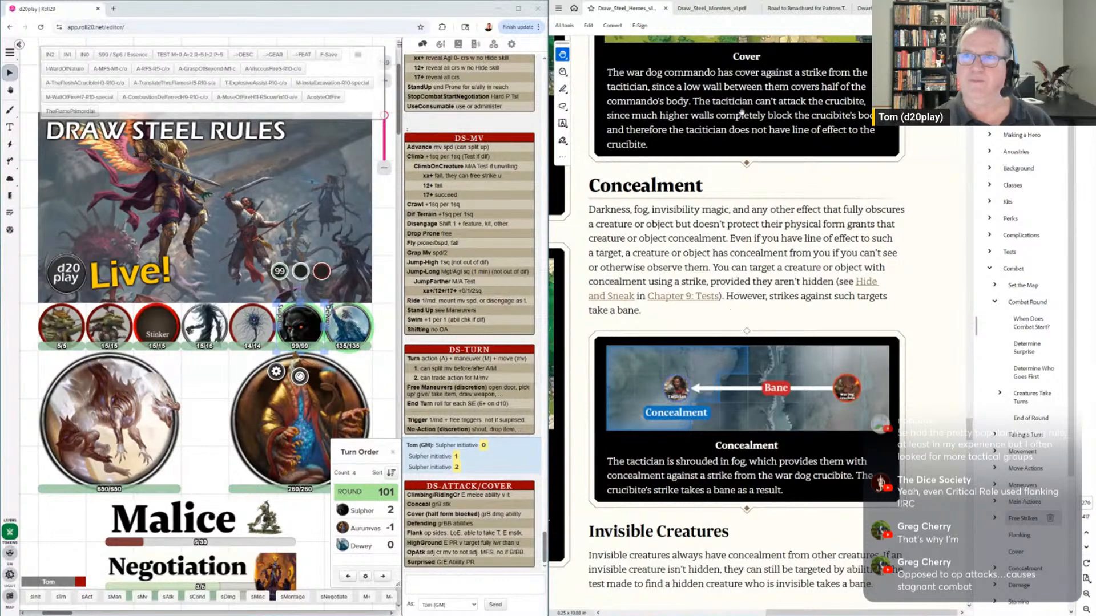
{"action": "scroll", "coordinate": [759, 329], "scroll_direction": "up", "scroll_amount": 5}
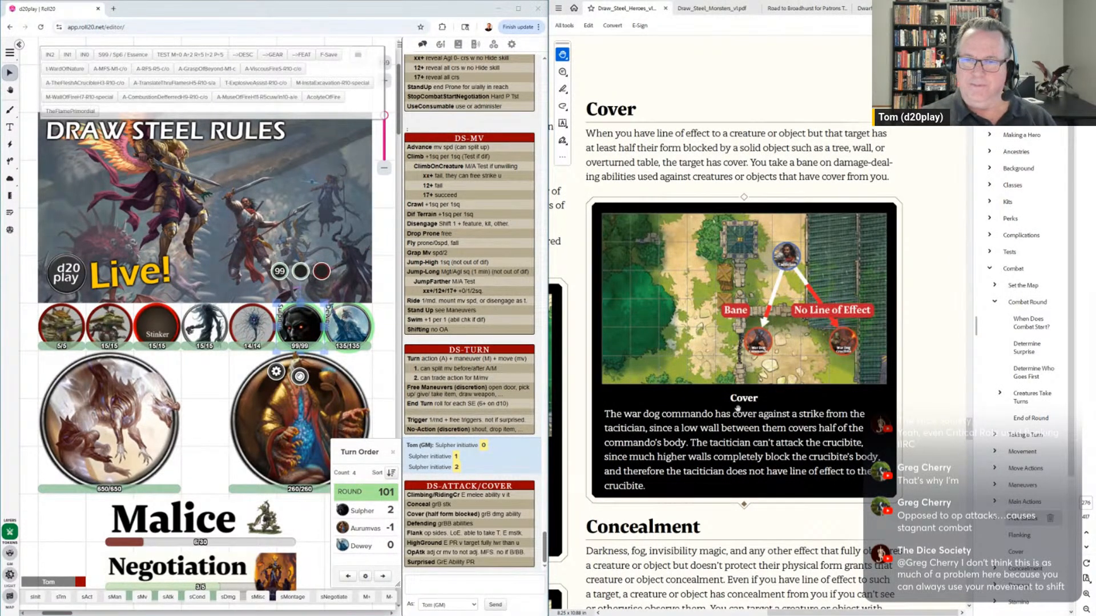
{"action": "scroll", "coordinate": [748, 434], "scroll_direction": "down", "scroll_amount": 12}
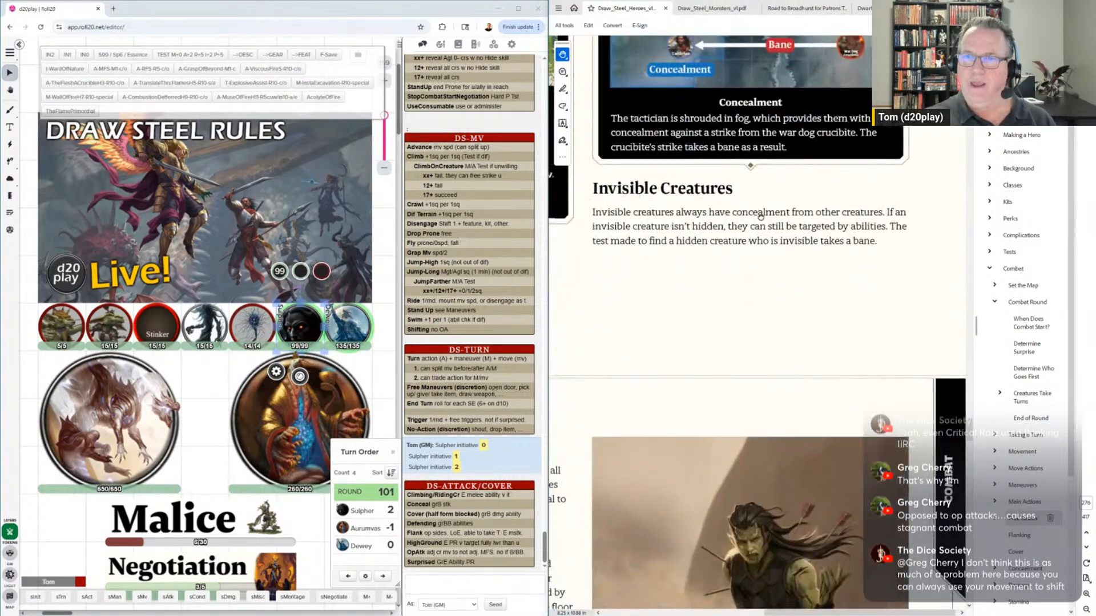
{"action": "scroll", "coordinate": [757, 239], "scroll_direction": "down", "scroll_amount": 10}
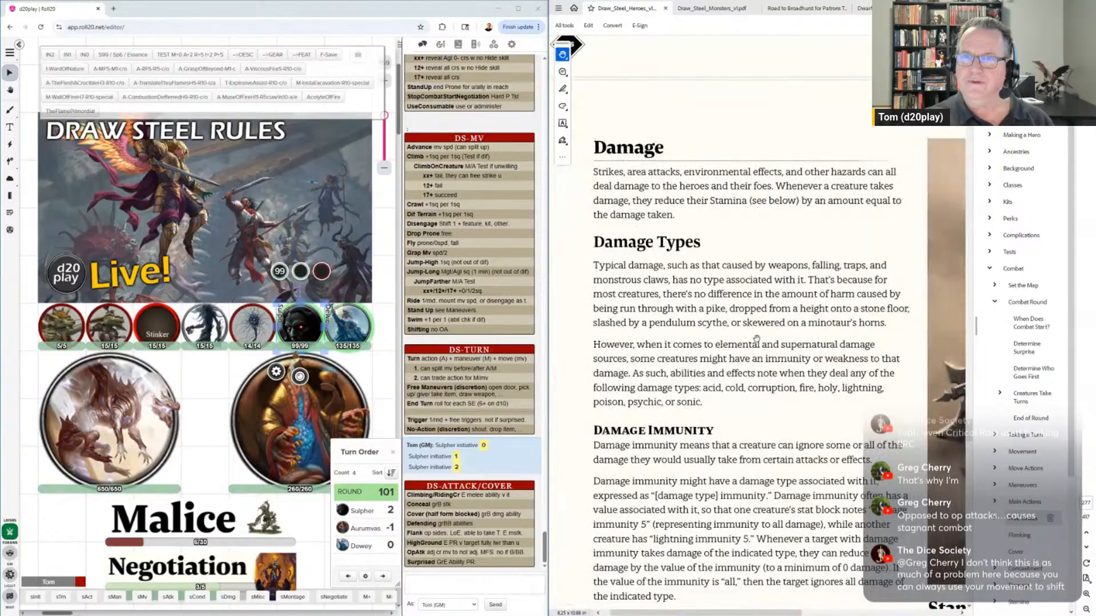
{"action": "scroll", "coordinate": [754, 133], "scroll_direction": "down", "scroll_amount": 6}
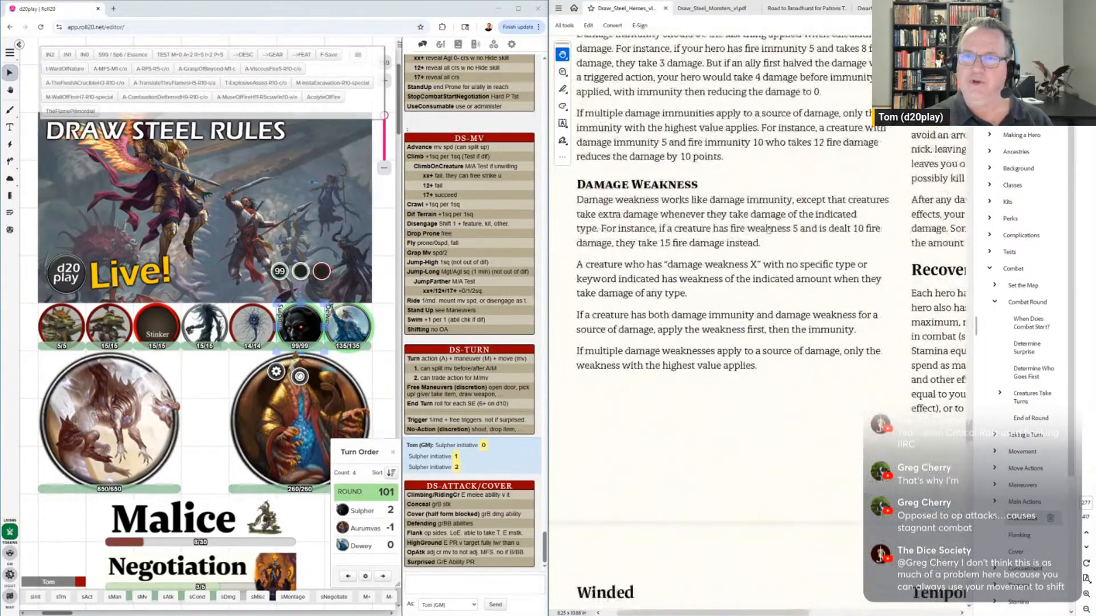
{"action": "scroll", "coordinate": [602, 309], "scroll_direction": "right", "scroll_amount": 4}
{"action": "left_click_drag", "start_coordinate": [602, 308], "coordinate": [546, 334]}
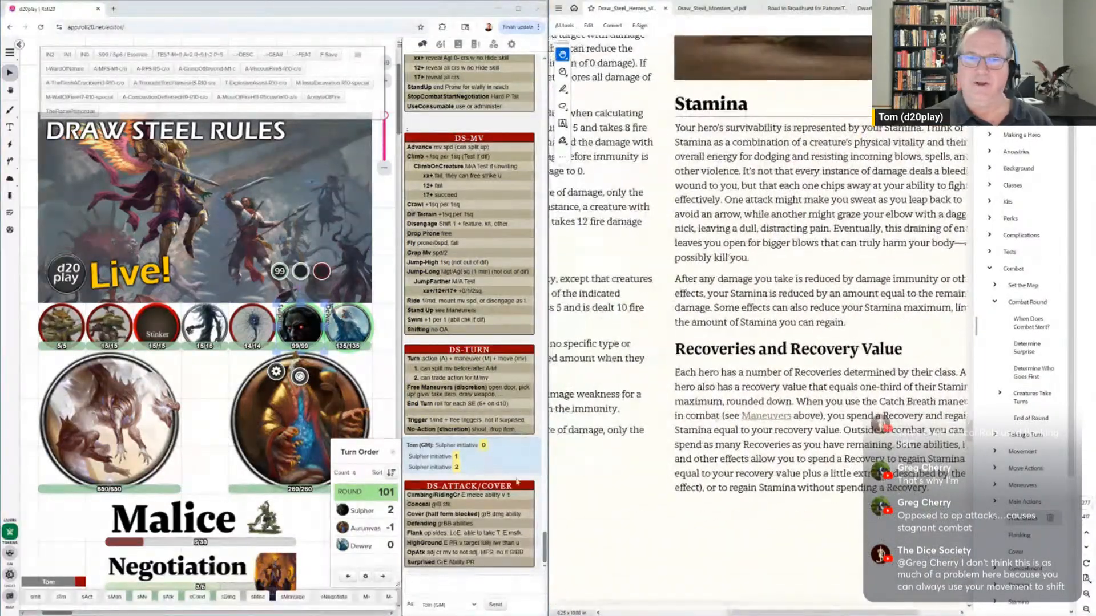
Post the attack/cover and damage/heal/die reference macros to chat, and read the rulebook's Recoveries, Winded, Dying and Death, and Knocking Creatures Out rules
{"action": "left_click", "coordinate": [168, 597]}
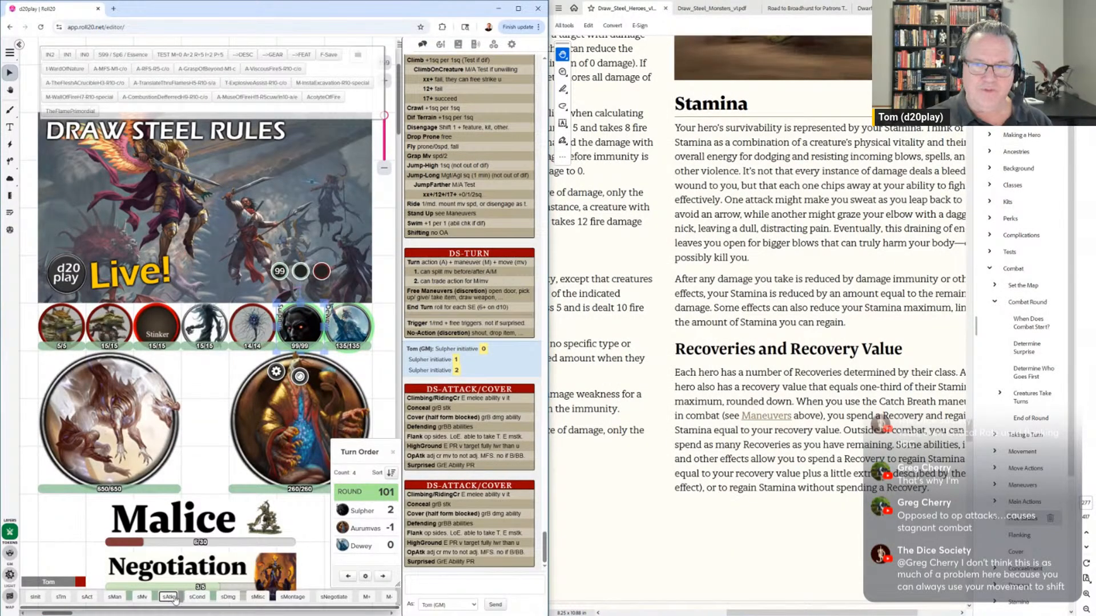
{"action": "left_click", "coordinate": [228, 597]}
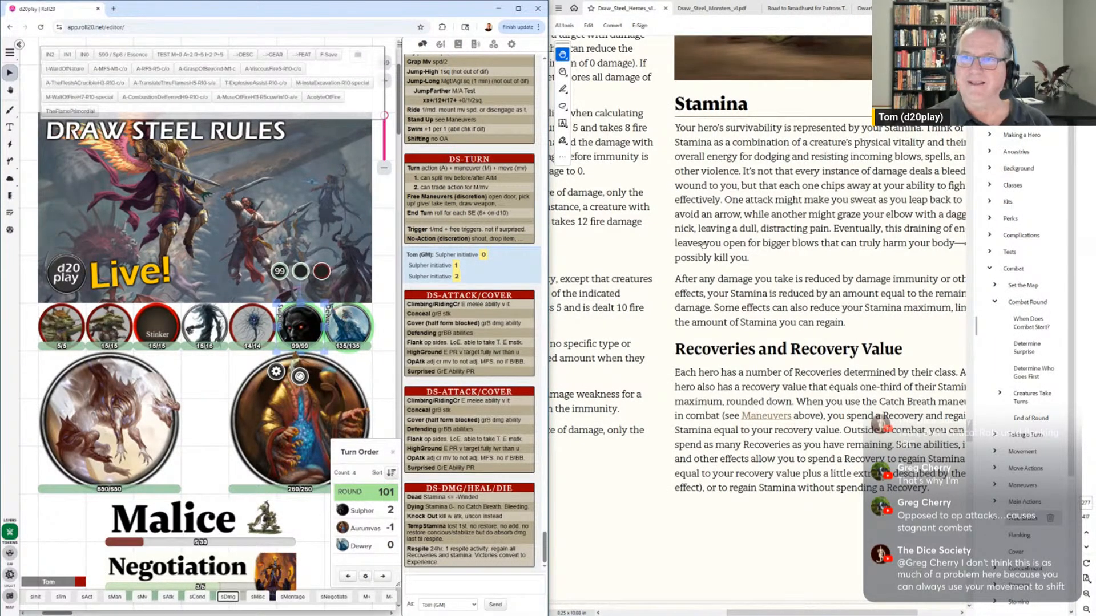
{"action": "left_click_drag", "start_coordinate": [702, 245], "coordinate": [632, 223]}
{"action": "left_click_drag", "start_coordinate": [656, 350], "coordinate": [669, 109]}
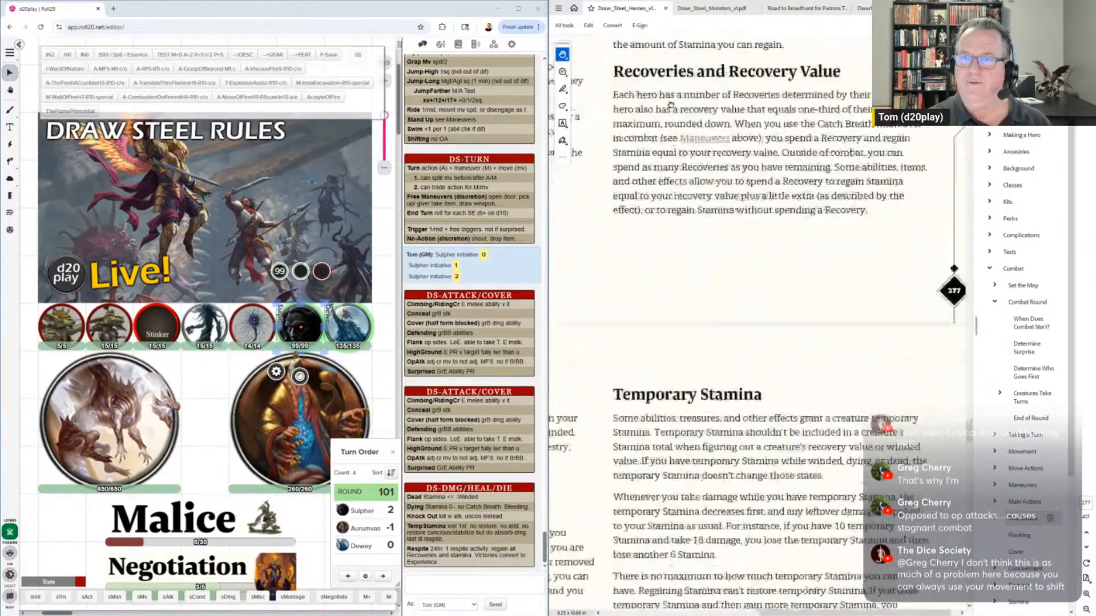
{"action": "left_click_drag", "start_coordinate": [687, 365], "coordinate": [778, 148]}
{"action": "left_click_drag", "start_coordinate": [571, 357], "coordinate": [798, 297]}
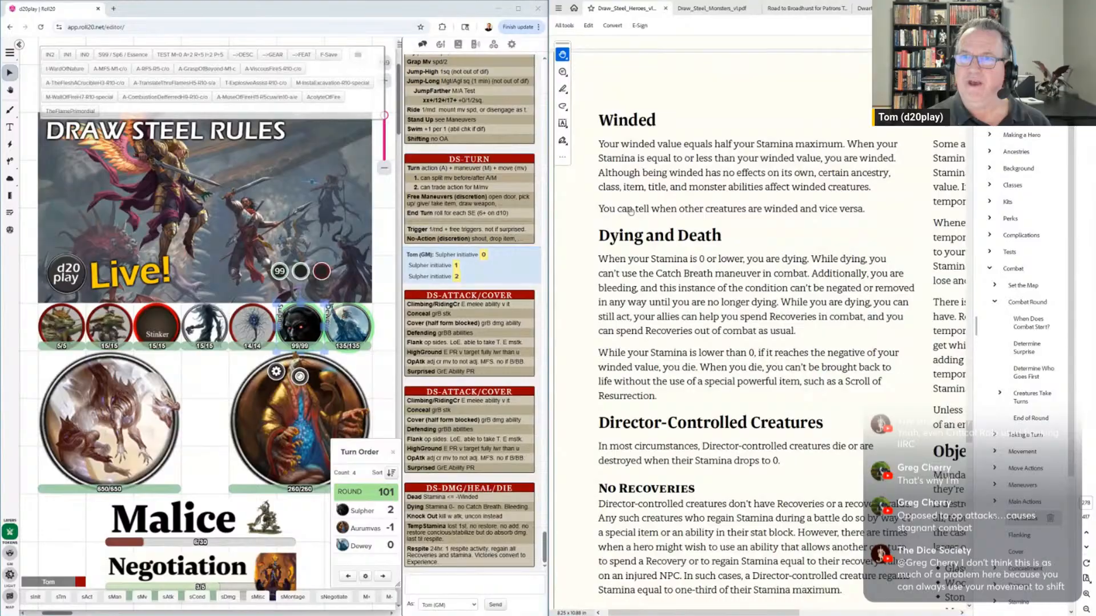
{"action": "left_click_drag", "start_coordinate": [670, 196], "coordinate": [664, 112]}
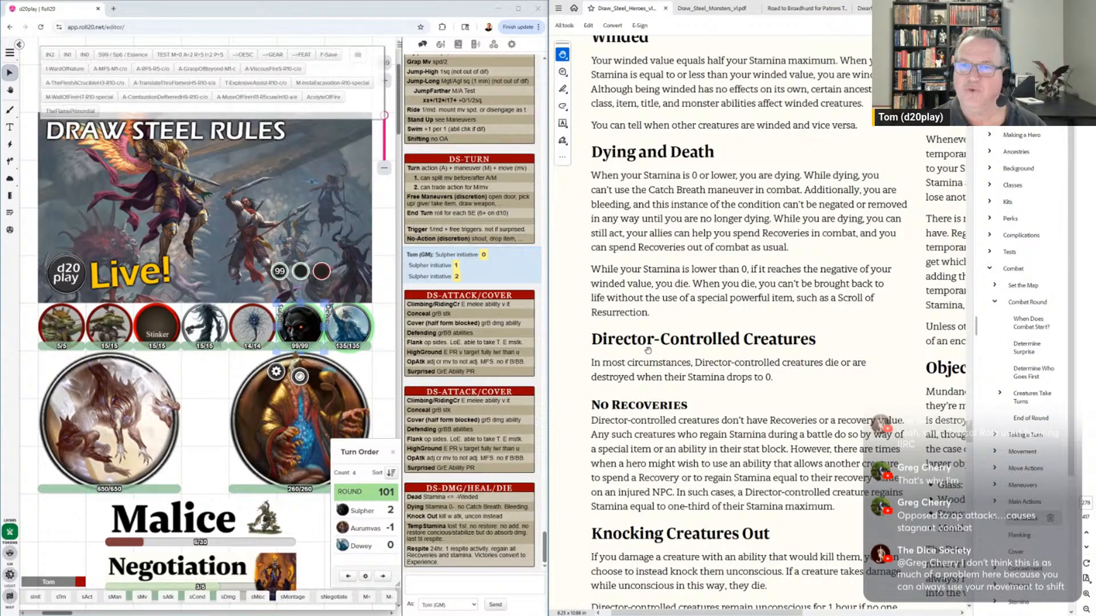
{"action": "scroll", "coordinate": [773, 465], "scroll_direction": "down", "scroll_amount": 3}
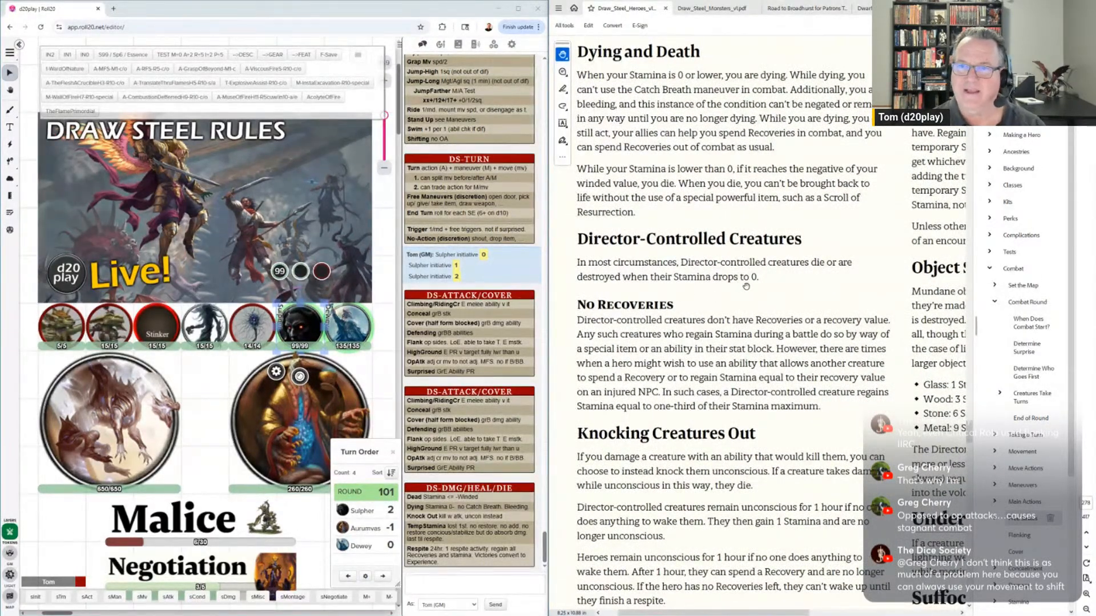
{"action": "scroll", "coordinate": [719, 431], "scroll_direction": "down", "scroll_amount": 4}
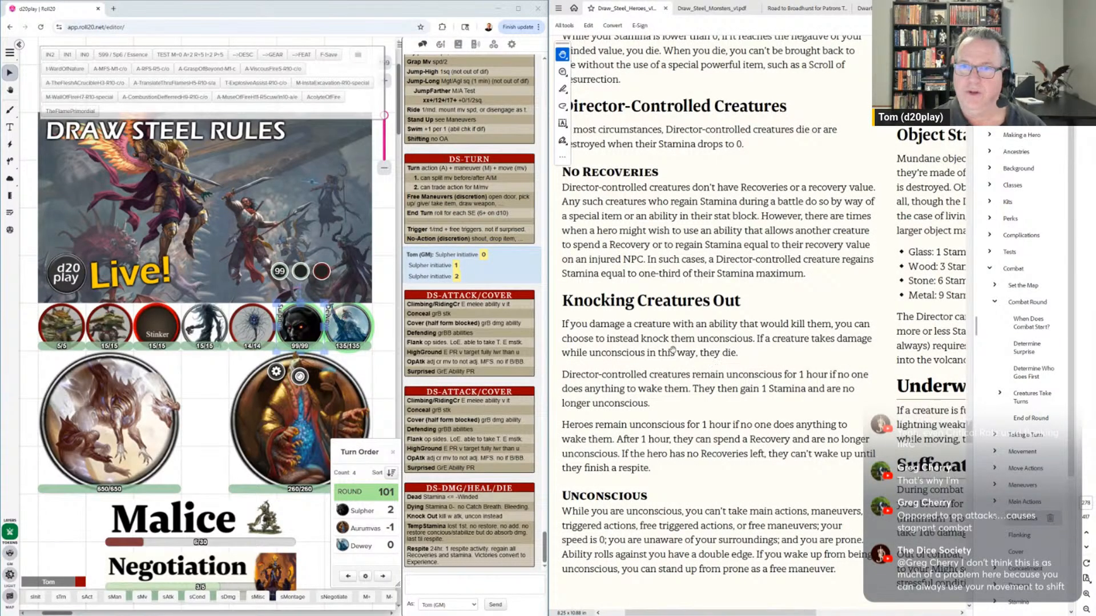
{"action": "scroll", "coordinate": [692, 384], "scroll_direction": "down", "scroll_amount": 2}
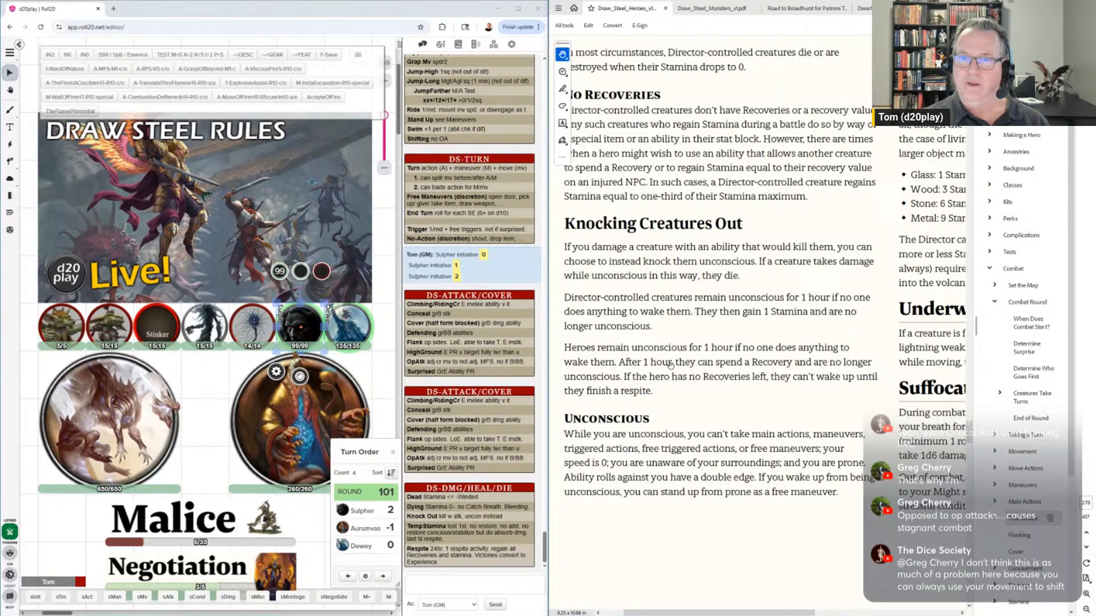
Read the rulebook's Underwater Combat, Suffocating, Unconscious, Mounted Combat and End of Combat rules
{"action": "left_click_drag", "start_coordinate": [799, 347], "coordinate": [651, 188]}
{"action": "left_click_drag", "start_coordinate": [654, 387], "coordinate": [635, 239]}
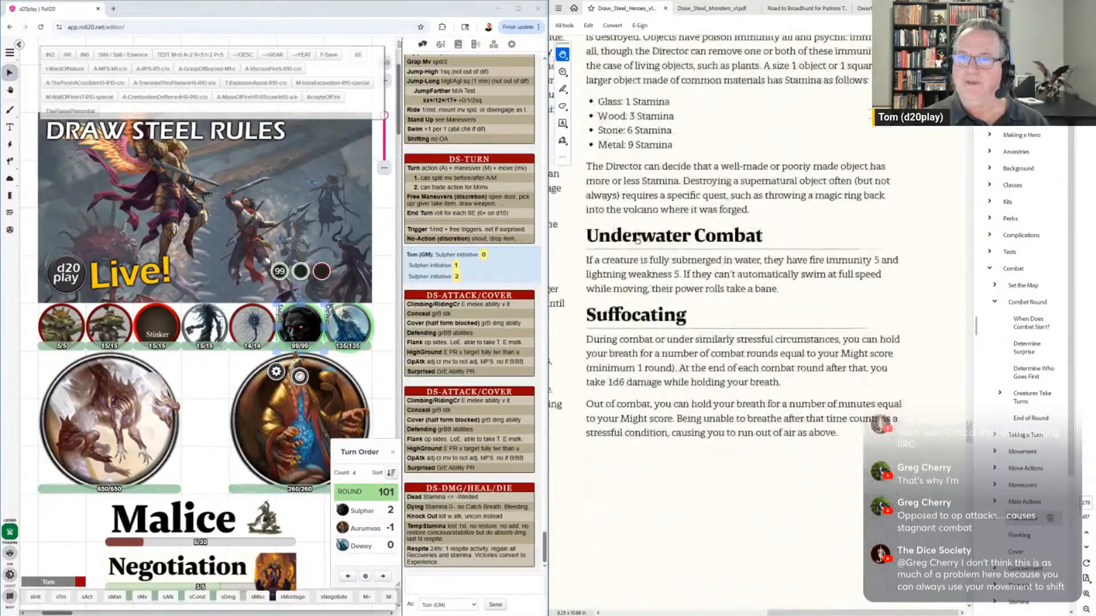
{"action": "left_click_drag", "start_coordinate": [630, 368], "coordinate": [813, 320]}
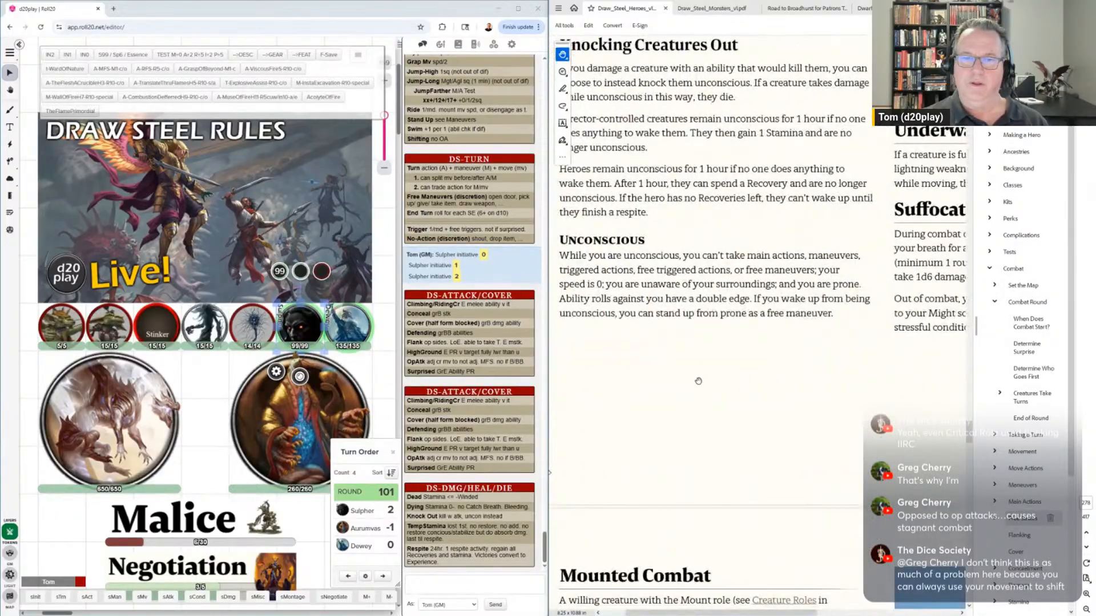
{"action": "left_click_drag", "start_coordinate": [697, 405], "coordinate": [807, 199]}
{"action": "left_click_drag", "start_coordinate": [800, 323], "coordinate": [793, 140]}
{"action": "left_click_drag", "start_coordinate": [793, 210], "coordinate": [792, 160]}
{"action": "left_click_drag", "start_coordinate": [795, 319], "coordinate": [794, 226]}
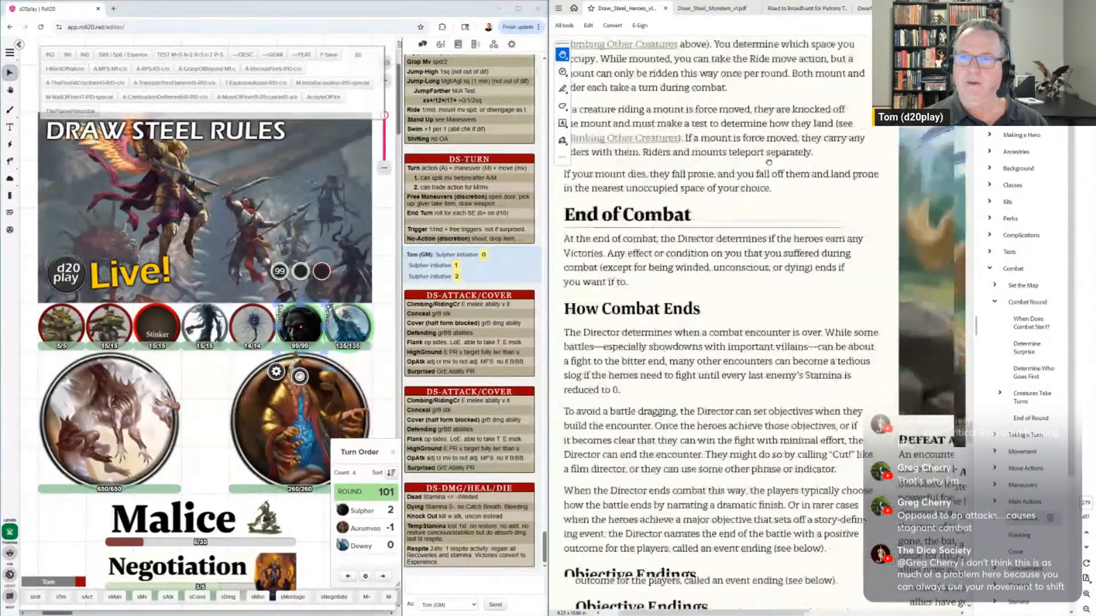
{"action": "left_click_drag", "start_coordinate": [865, 354], "coordinate": [799, 259]}
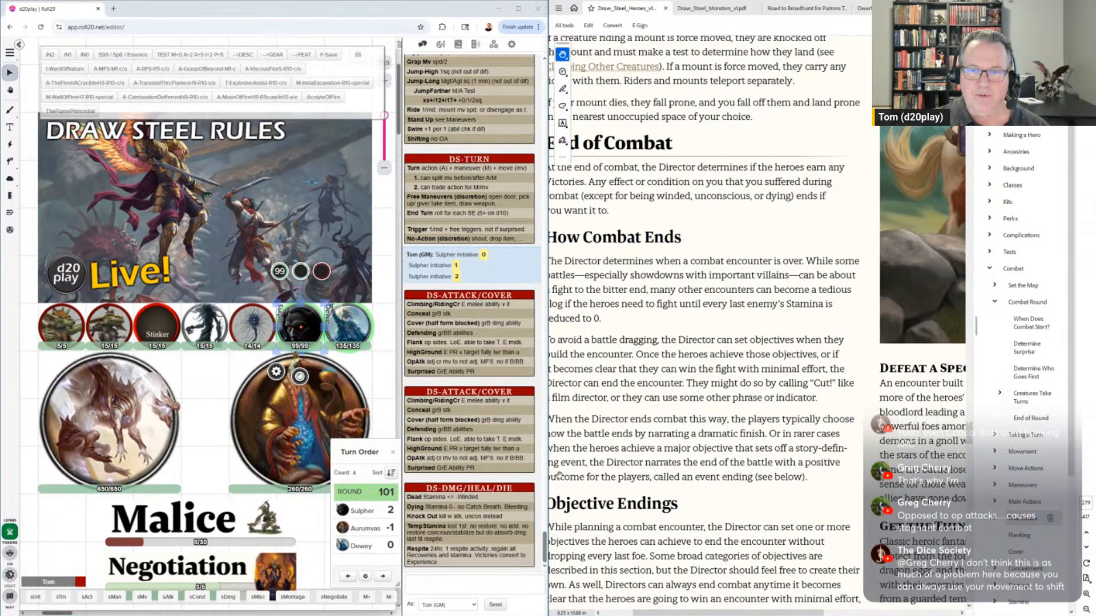
Go back to the rulebook's Temporary Stamina and Object Stamina rules and read them
{"action": "left_click_drag", "start_coordinate": [697, 202], "coordinate": [762, 562]}
{"action": "left_click_drag", "start_coordinate": [778, 215], "coordinate": [760, 469]}
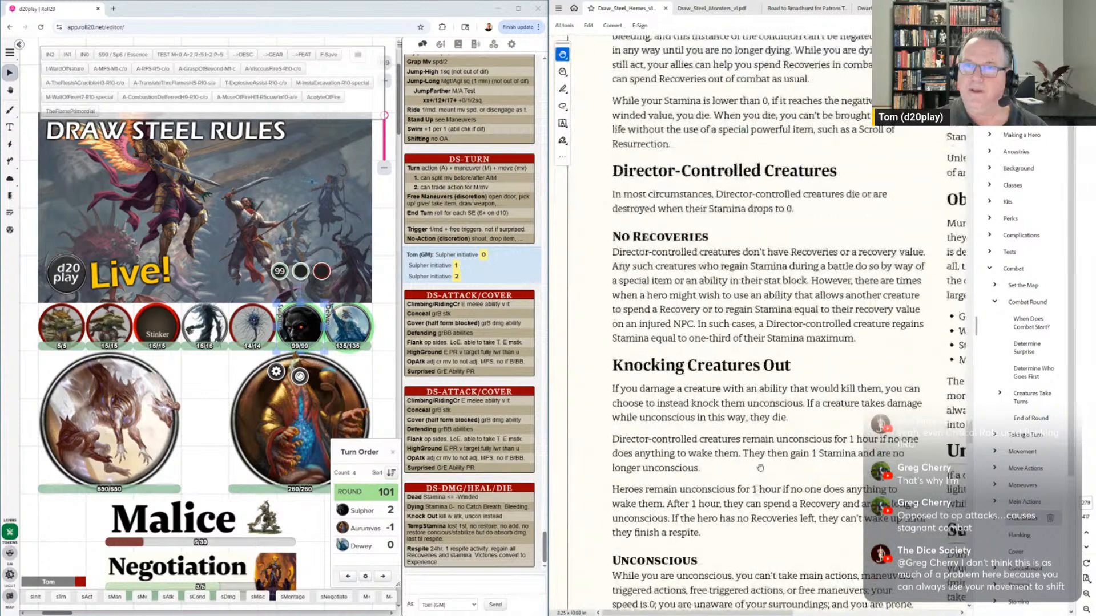
{"action": "left_click_drag", "start_coordinate": [747, 261], "coordinate": [633, 499]}
{"action": "left_click_drag", "start_coordinate": [809, 500], "coordinate": [613, 508]}
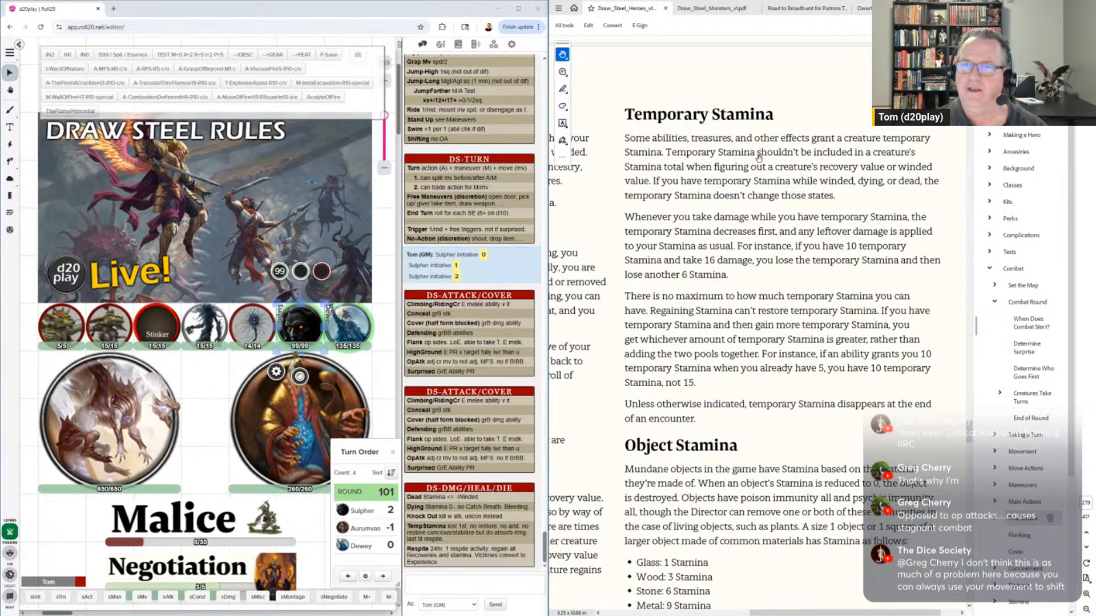
{"action": "scroll", "coordinate": [764, 403], "scroll_direction": "down", "scroll_amount": 5}
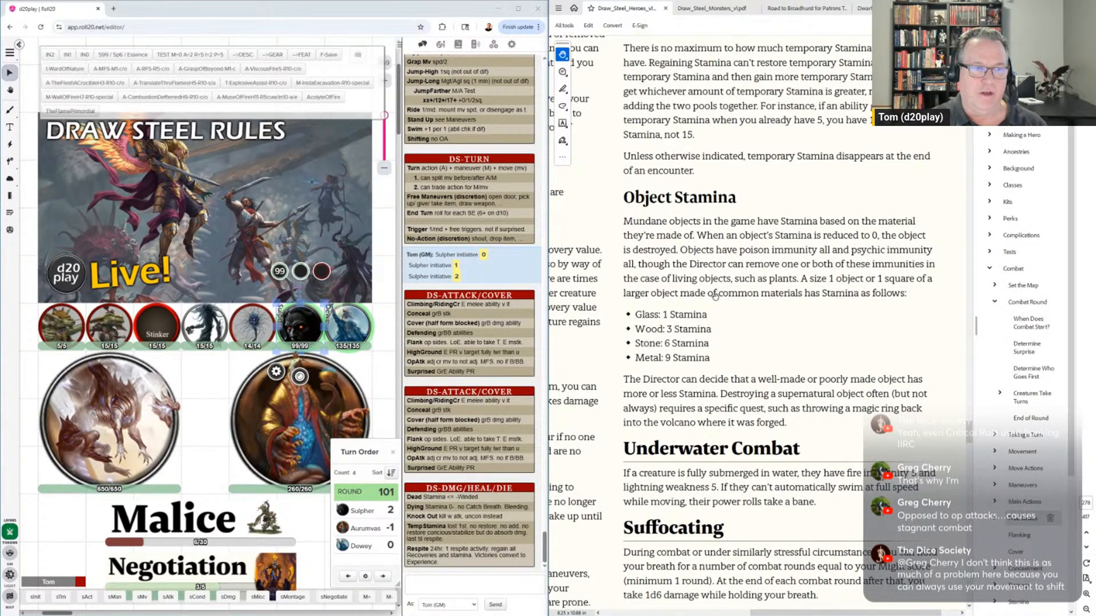
{"action": "scroll", "coordinate": [778, 350], "scroll_direction": "down", "scroll_amount": 5}
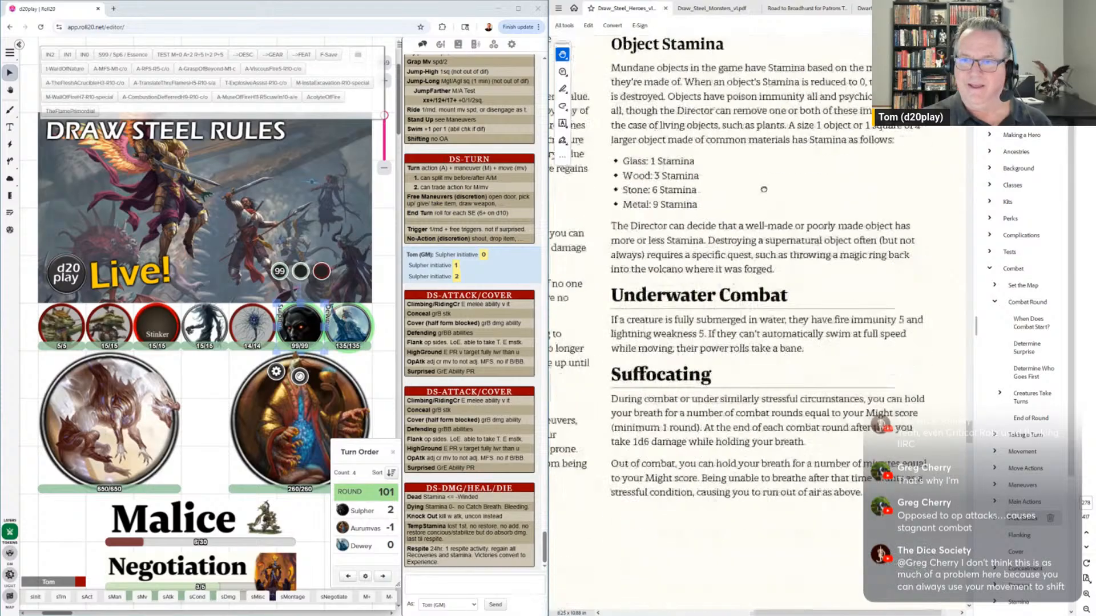
Skim the rulebook's Mounted Combat, How Combat Ends and Objective Endings sections
{"action": "scroll", "coordinate": [752, 310], "scroll_direction": "left", "scroll_amount": 3}
{"action": "scroll", "coordinate": [753, 310], "scroll_direction": "left", "scroll_amount": 2}
{"action": "scroll", "coordinate": [753, 310], "scroll_direction": "down", "scroll_amount": 10}
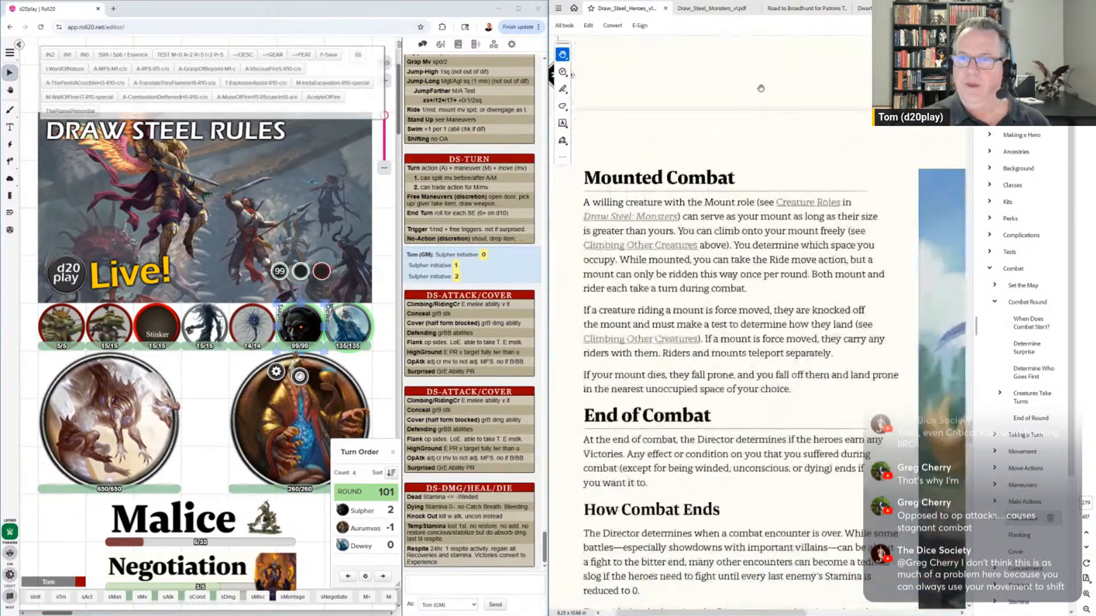
{"action": "scroll", "coordinate": [665, 391], "scroll_direction": "down", "scroll_amount": 4}
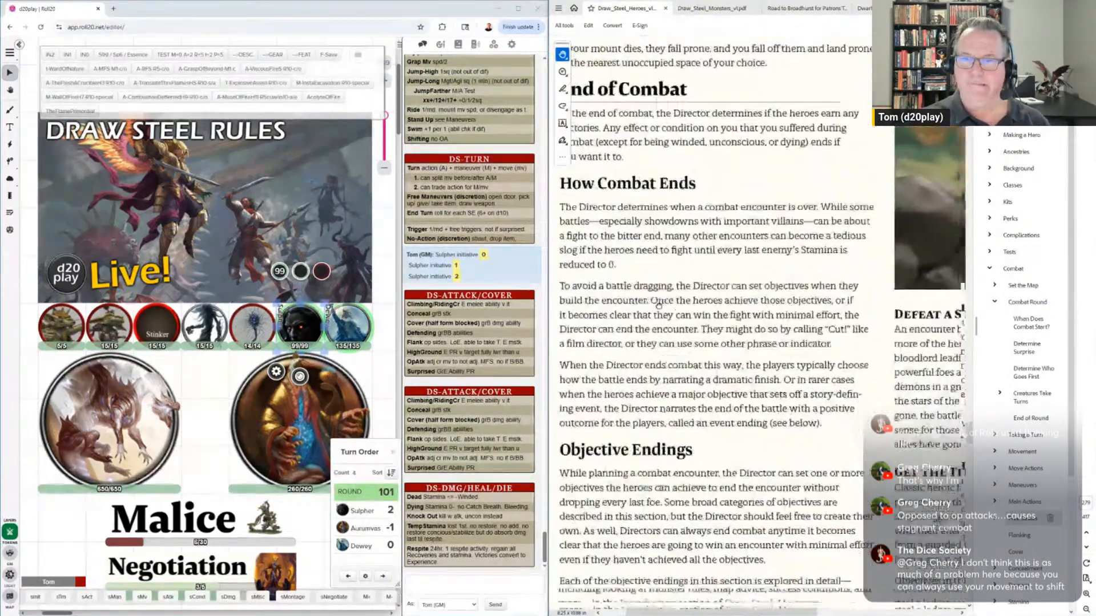
{"action": "scroll", "coordinate": [662, 303], "scroll_direction": "right", "scroll_amount": 1}
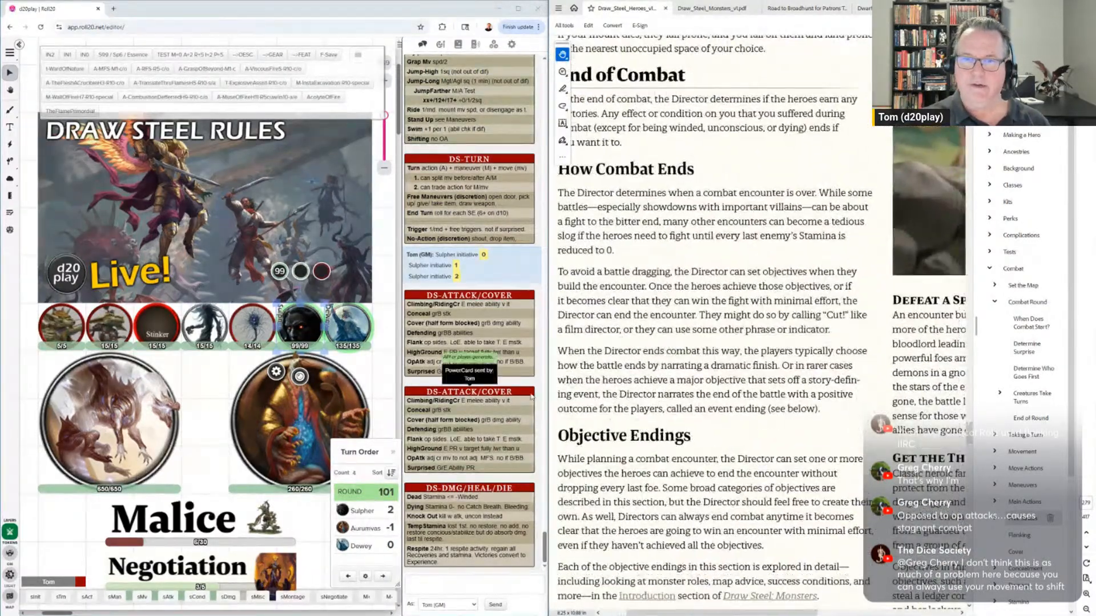
Post the misc reference macro to chat and expand the Abilities section under Classes in the rulebook's outline
{"action": "left_click", "coordinate": [259, 598]}
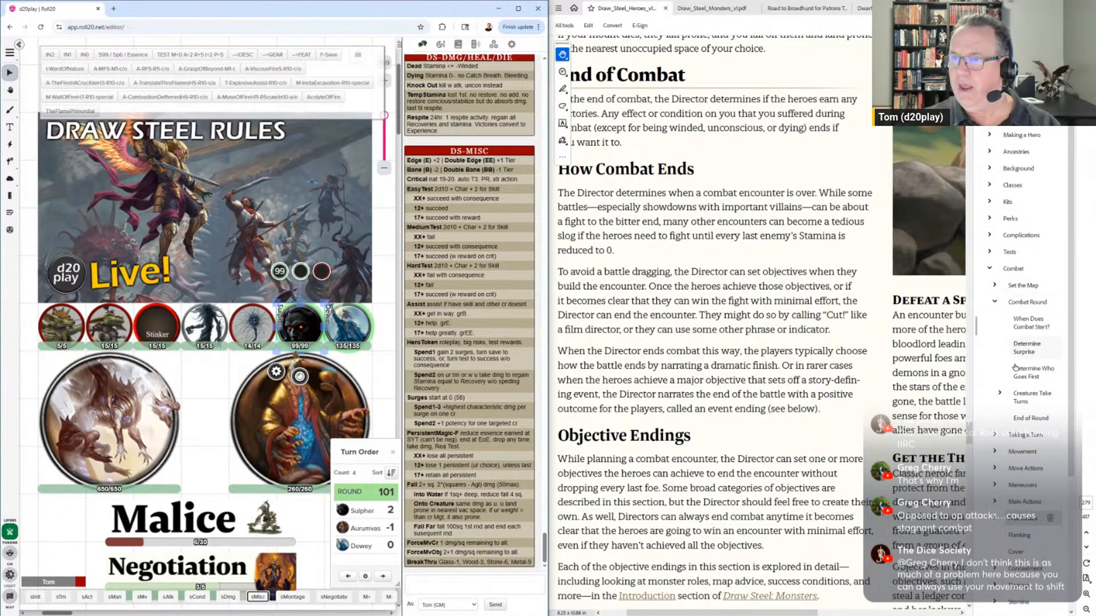
{"action": "scroll", "coordinate": [1022, 496], "scroll_direction": "down", "scroll_amount": 3}
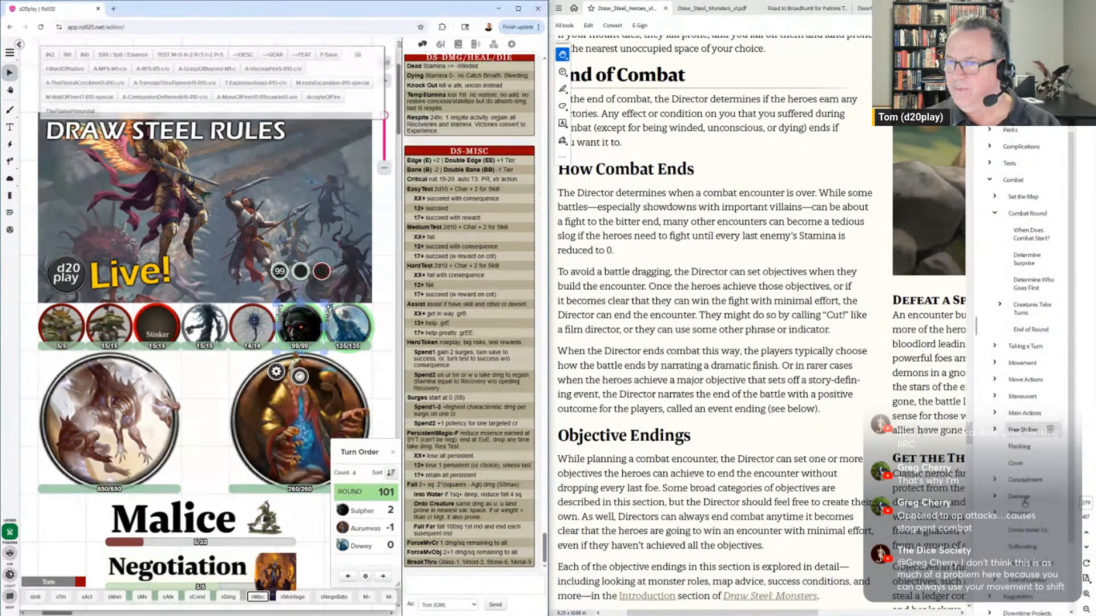
{"action": "scroll", "coordinate": [1025, 504], "scroll_direction": "down", "scroll_amount": 2}
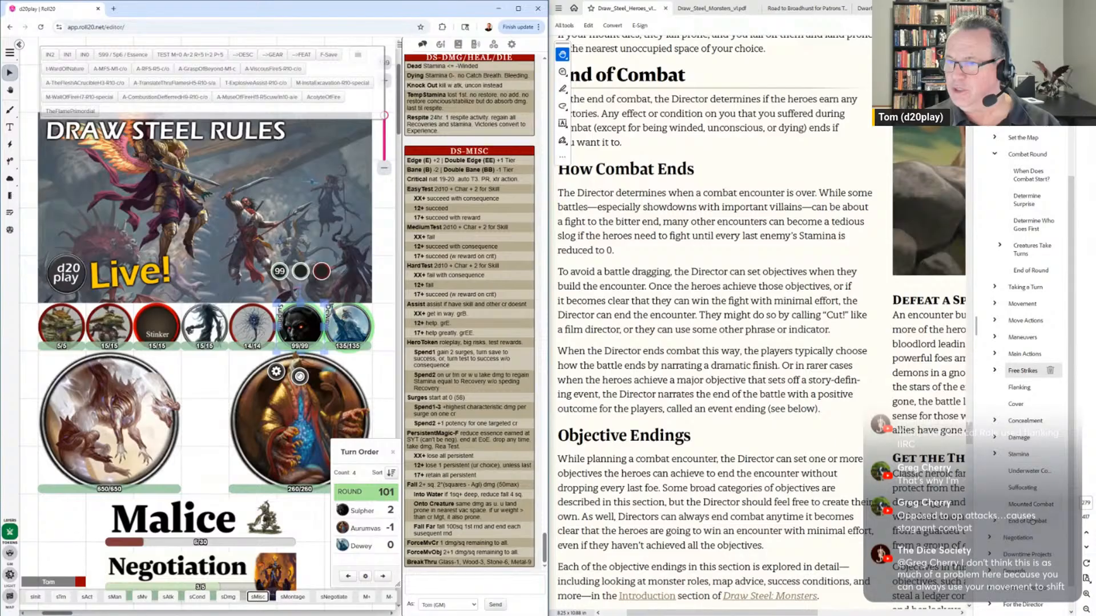
{"action": "scroll", "coordinate": [1026, 504], "scroll_direction": "up", "scroll_amount": 5}
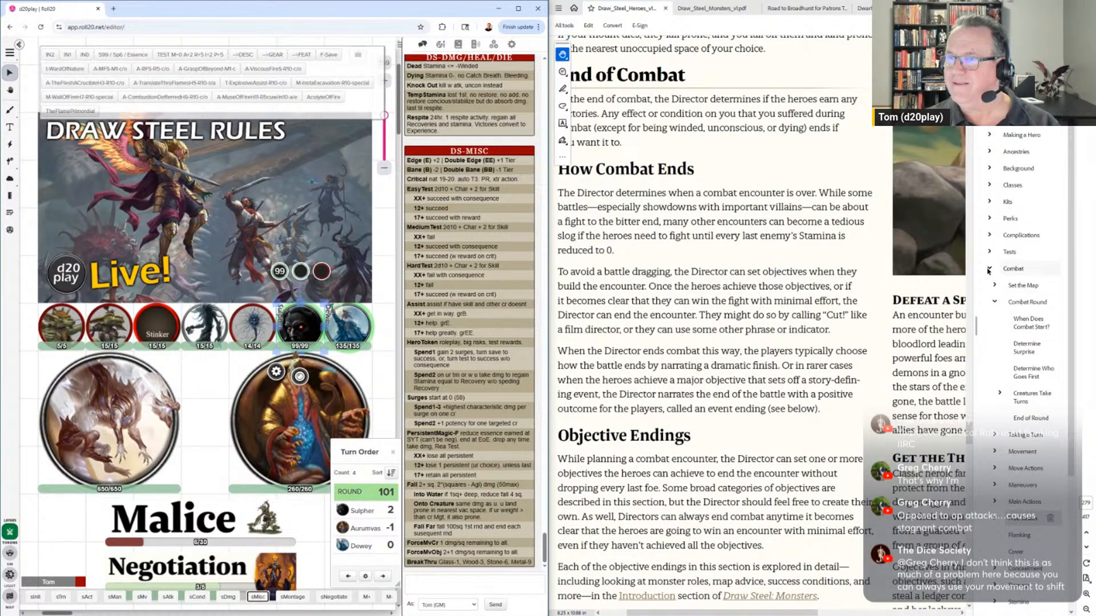
{"action": "left_click", "coordinate": [989, 269]}
{"action": "left_click", "coordinate": [989, 185]}
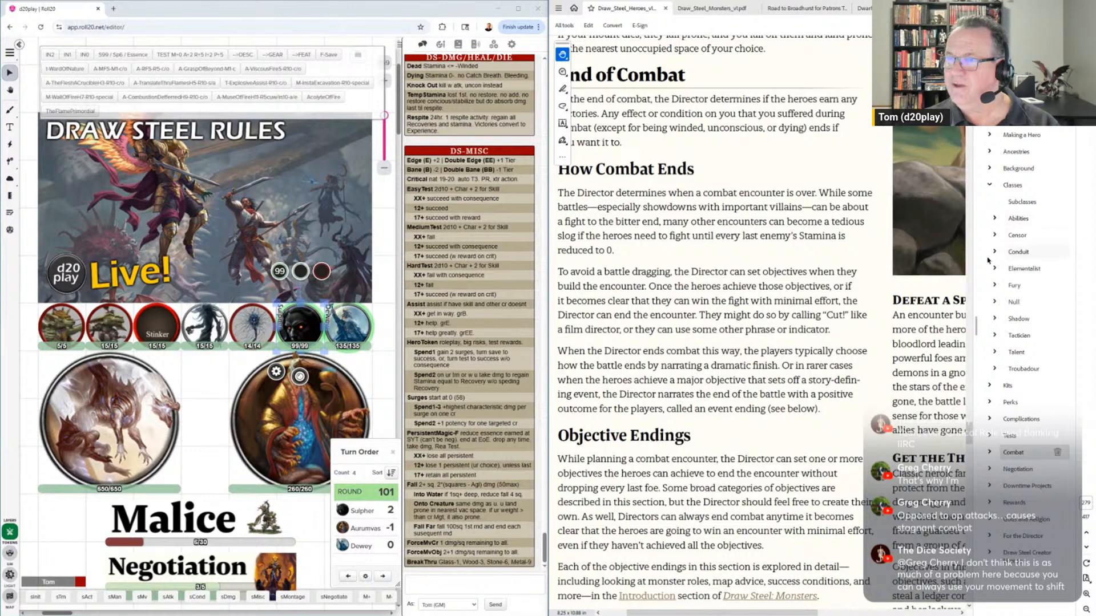
{"action": "left_click", "coordinate": [994, 218]}
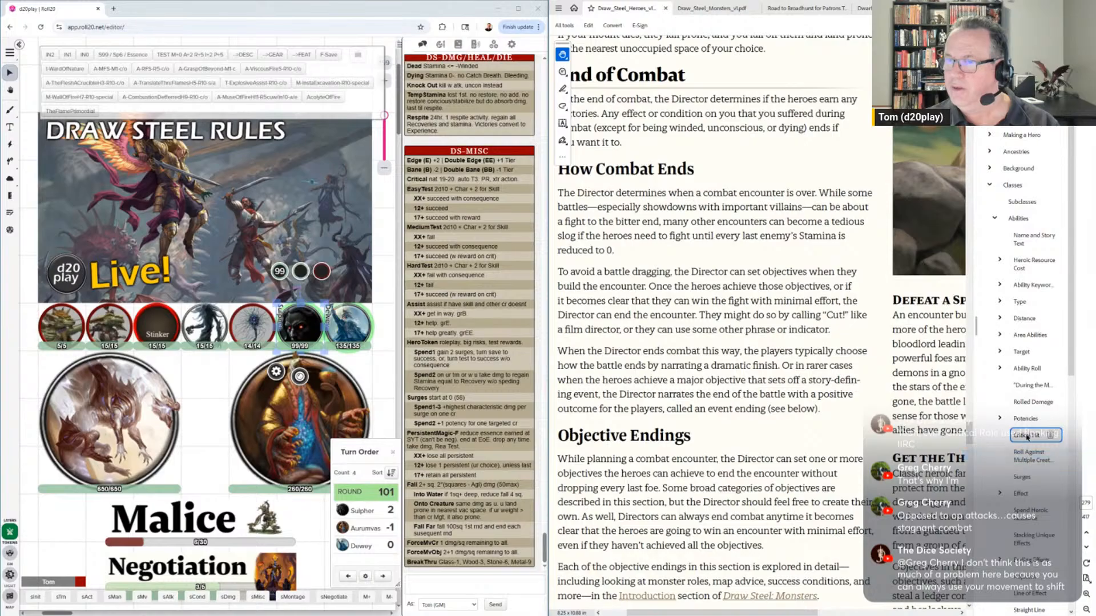
{"action": "key", "text": "ctrl+p"}
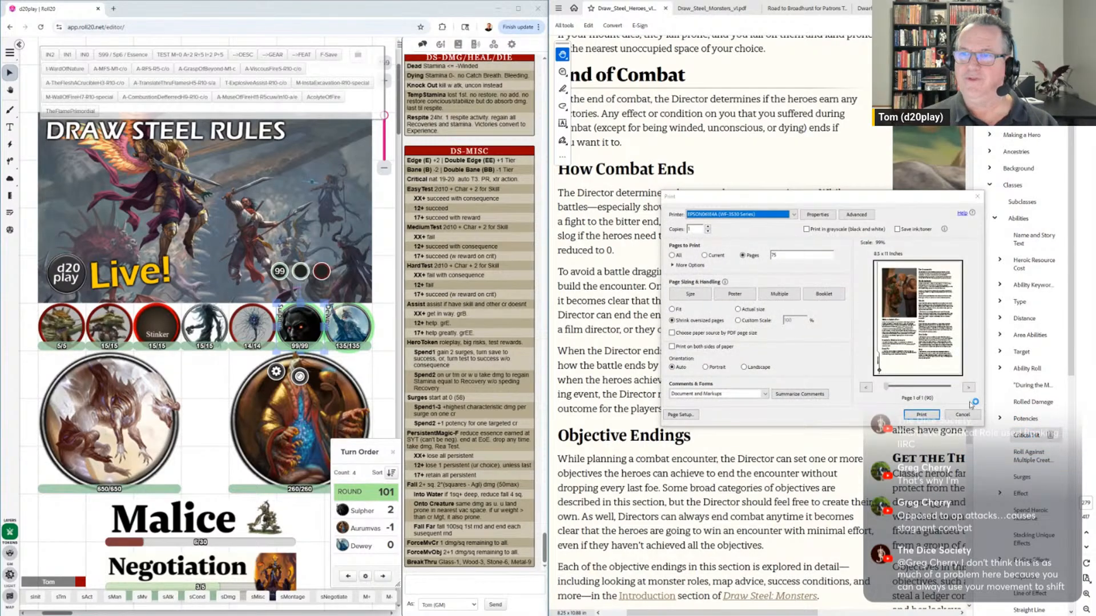
{"action": "left_click", "coordinate": [964, 416]}
{"action": "left_click", "coordinate": [1031, 440]}
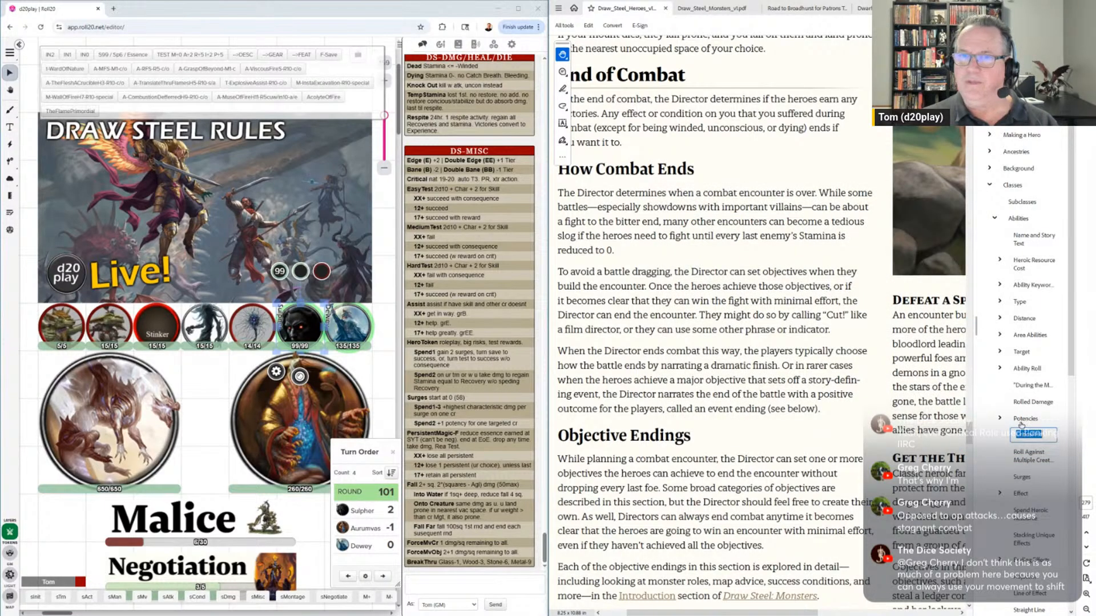
Open the rulebook's Critical Hit section and read its rules on critical hits
{"action": "left_click", "coordinate": [1024, 420]}
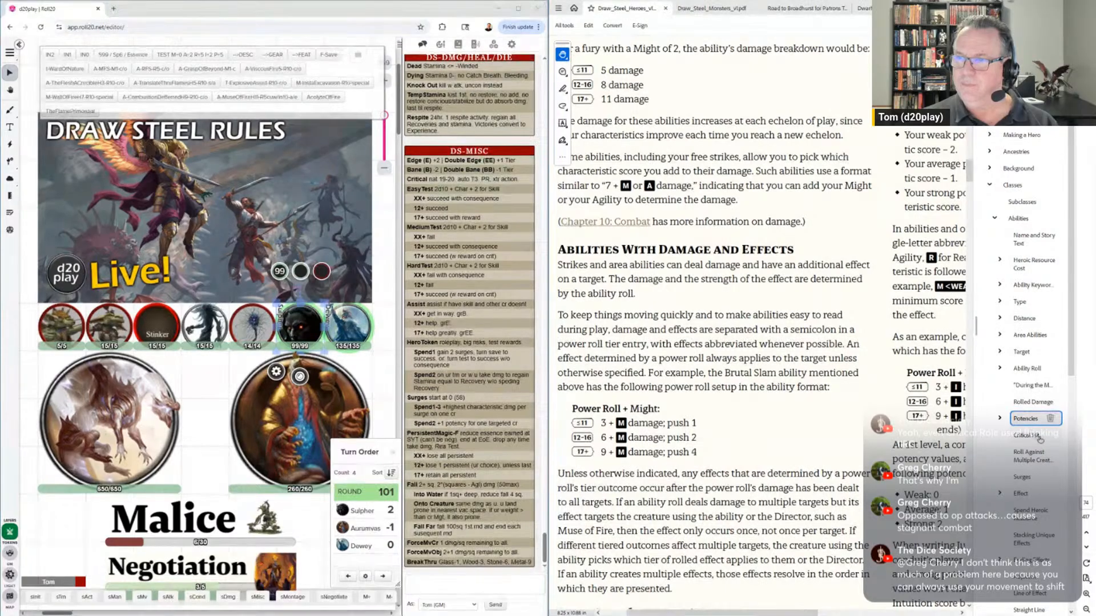
{"action": "left_click", "coordinate": [1032, 436]}
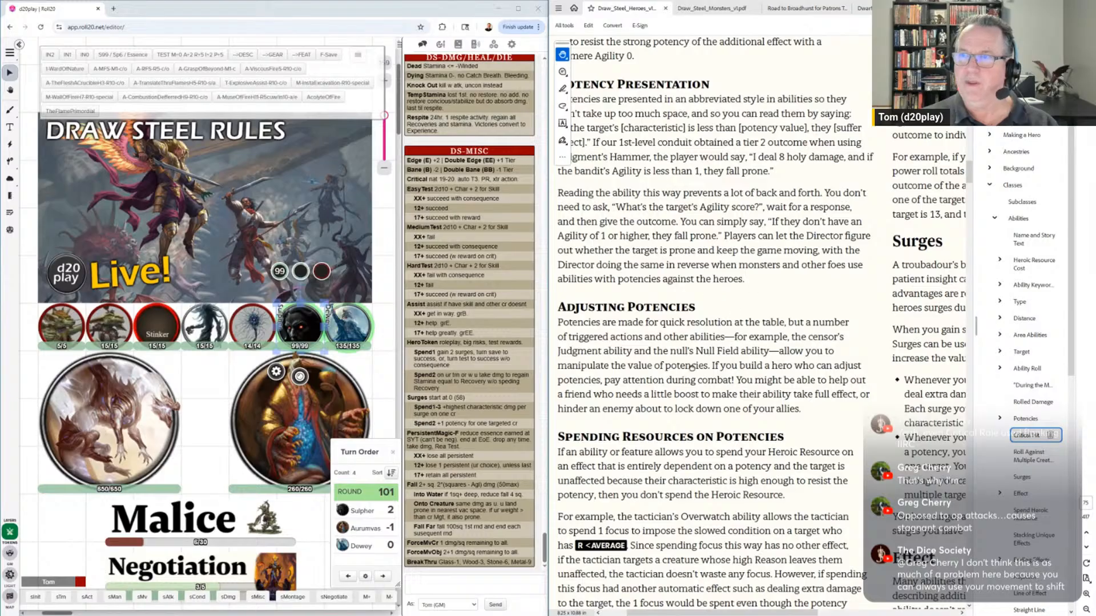
{"action": "scroll", "coordinate": [691, 368], "scroll_direction": "right", "scroll_amount": 10}
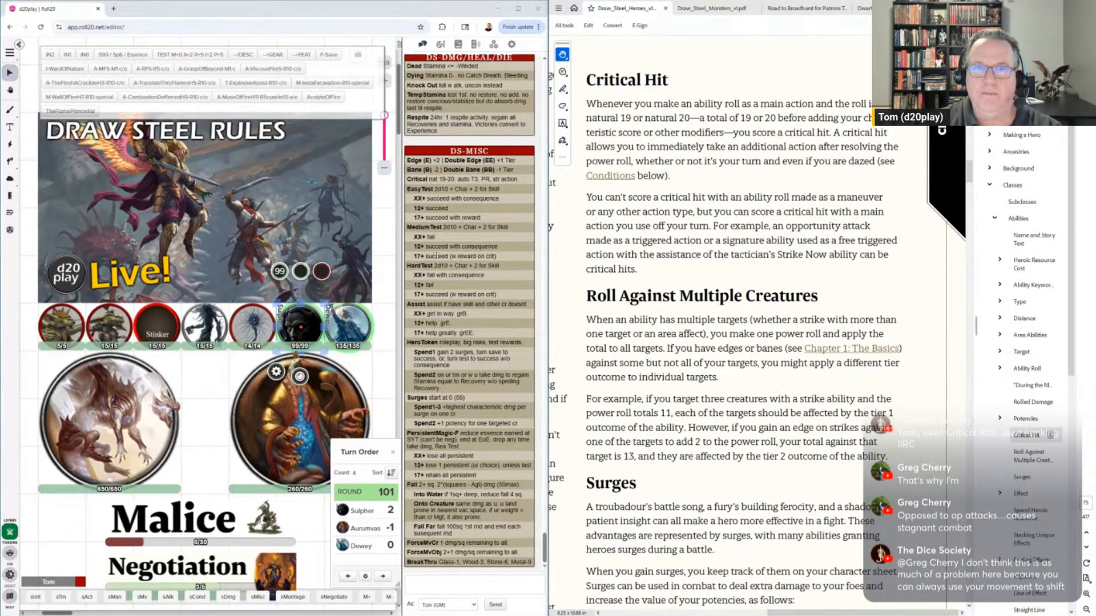
Review the maneuvers and movement reference macros already in chat, and look through the Abilities topics in the rulebook outline
{"action": "scroll", "coordinate": [437, 256], "scroll_direction": "up", "scroll_amount": 15}
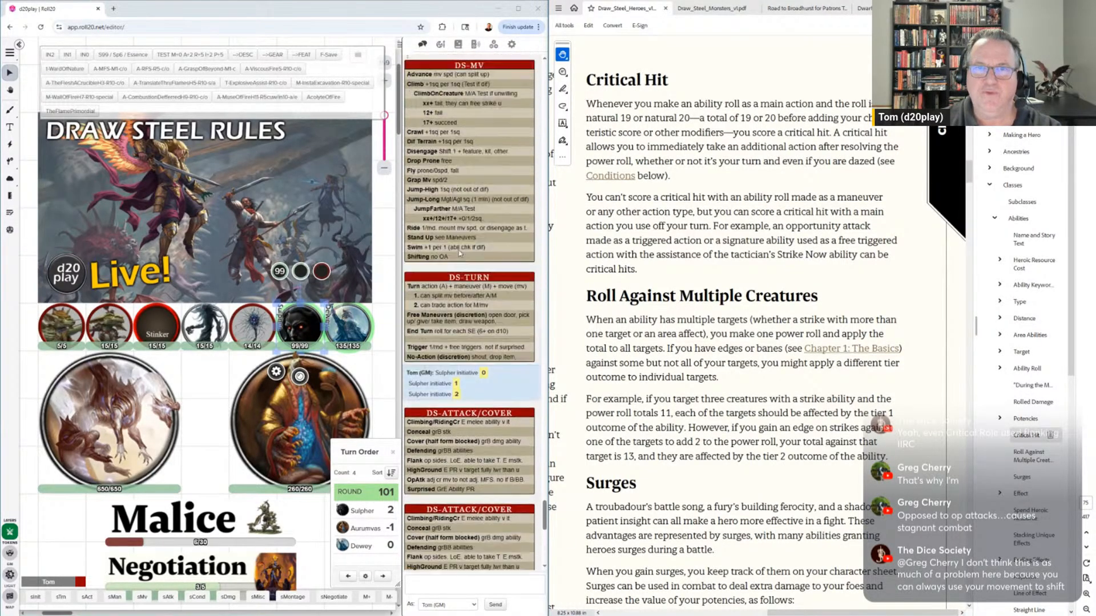
{"action": "scroll", "coordinate": [460, 253], "scroll_direction": "up", "scroll_amount": 1}
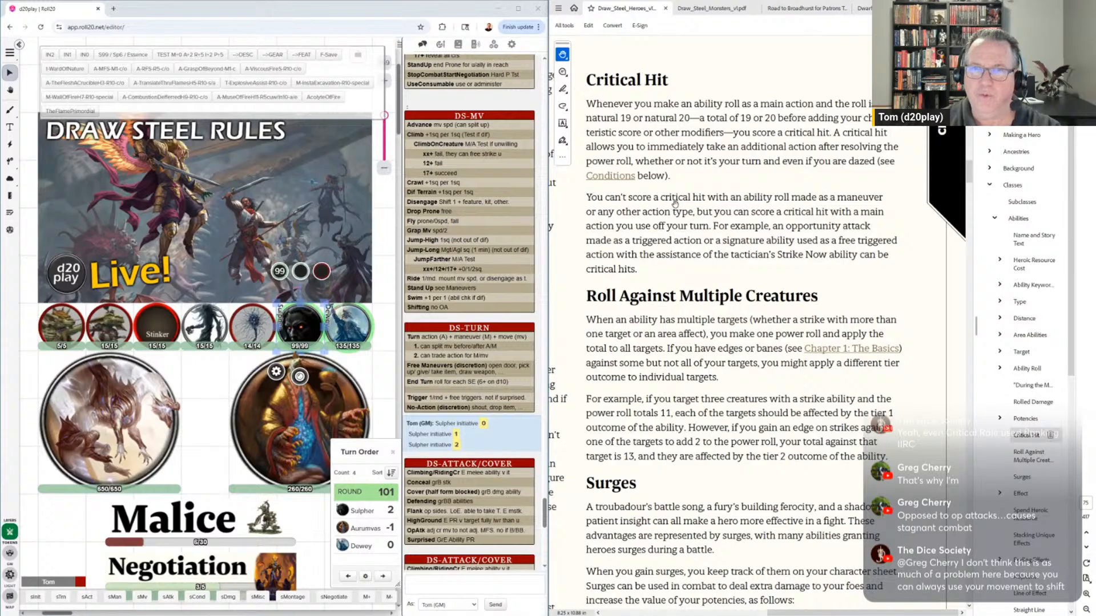
{"action": "scroll", "coordinate": [467, 187], "scroll_direction": "up", "scroll_amount": 6}
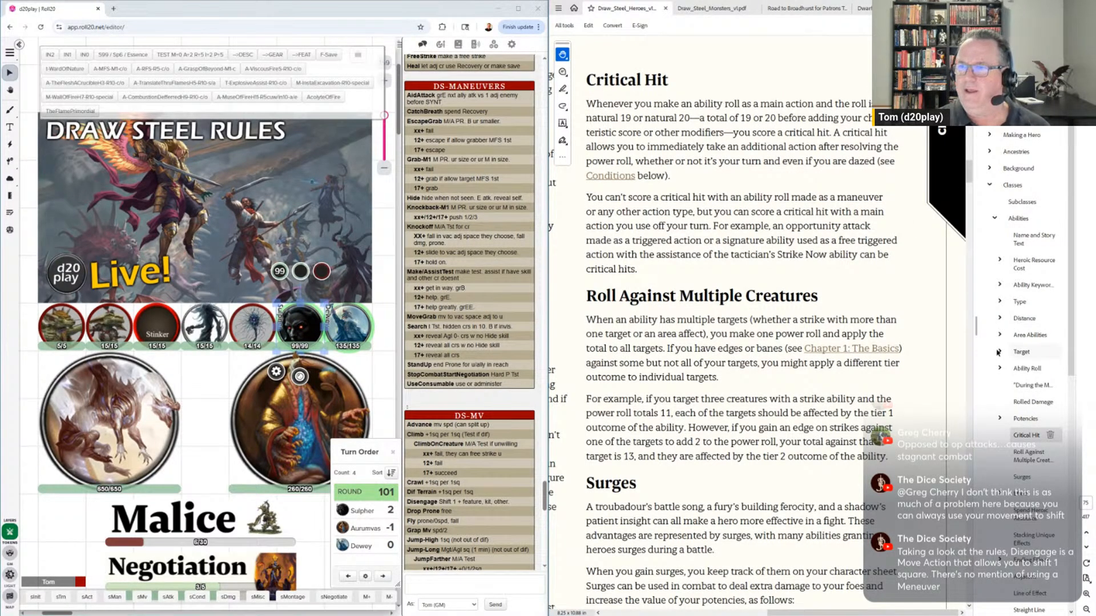
{"action": "scroll", "coordinate": [1033, 421], "scroll_direction": "down", "scroll_amount": 2}
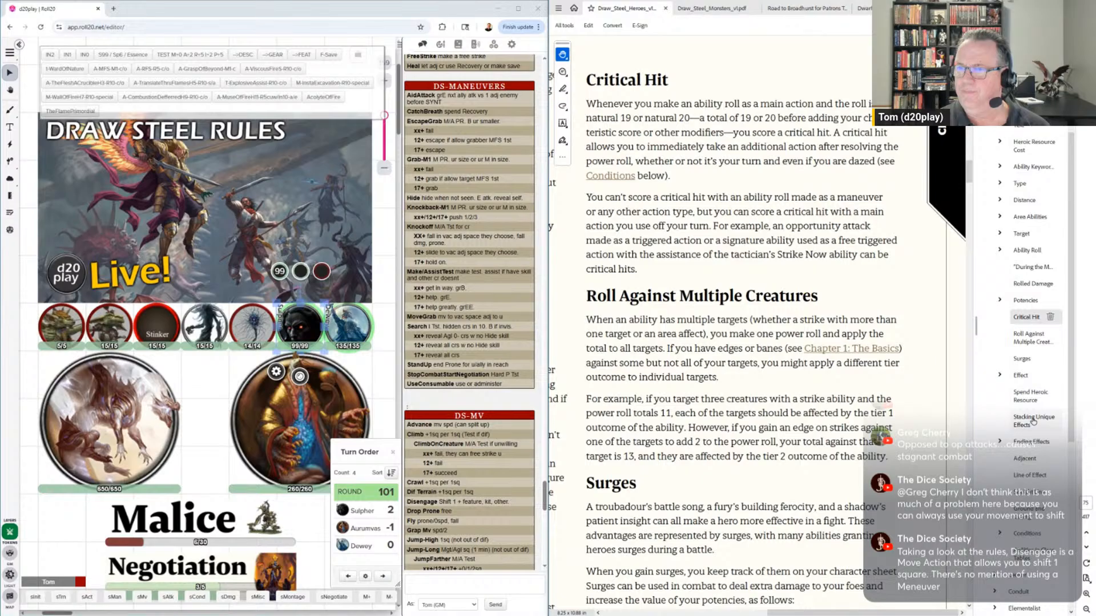
{"action": "scroll", "coordinate": [1033, 421], "scroll_direction": "down", "scroll_amount": 1}
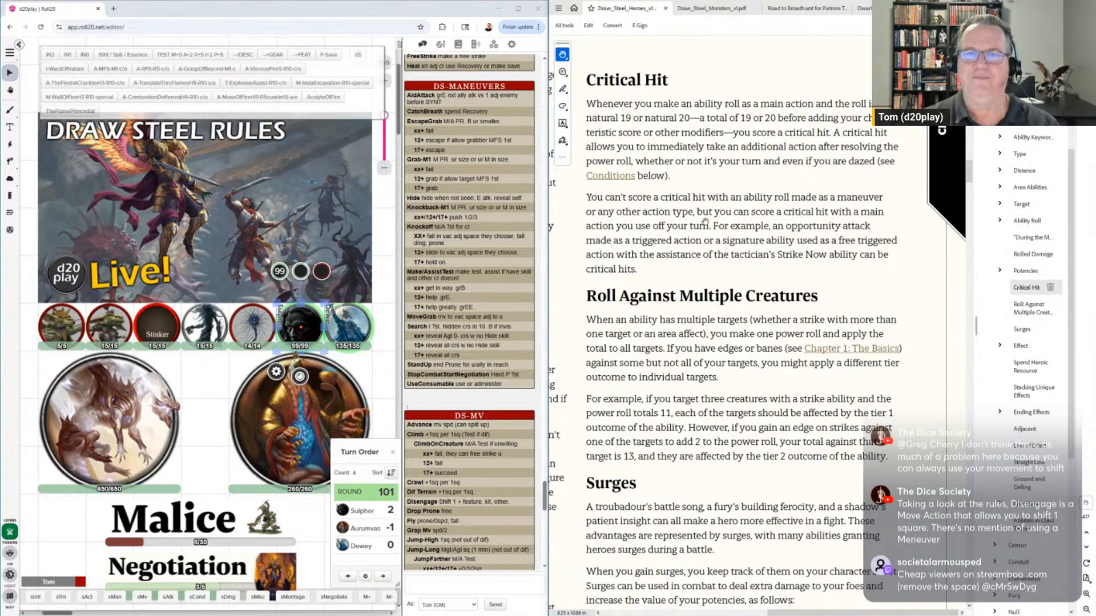
Post the movement reference macro to chat and highlight the Disengage line in the movement reference
{"action": "left_click", "coordinate": [143, 598]}
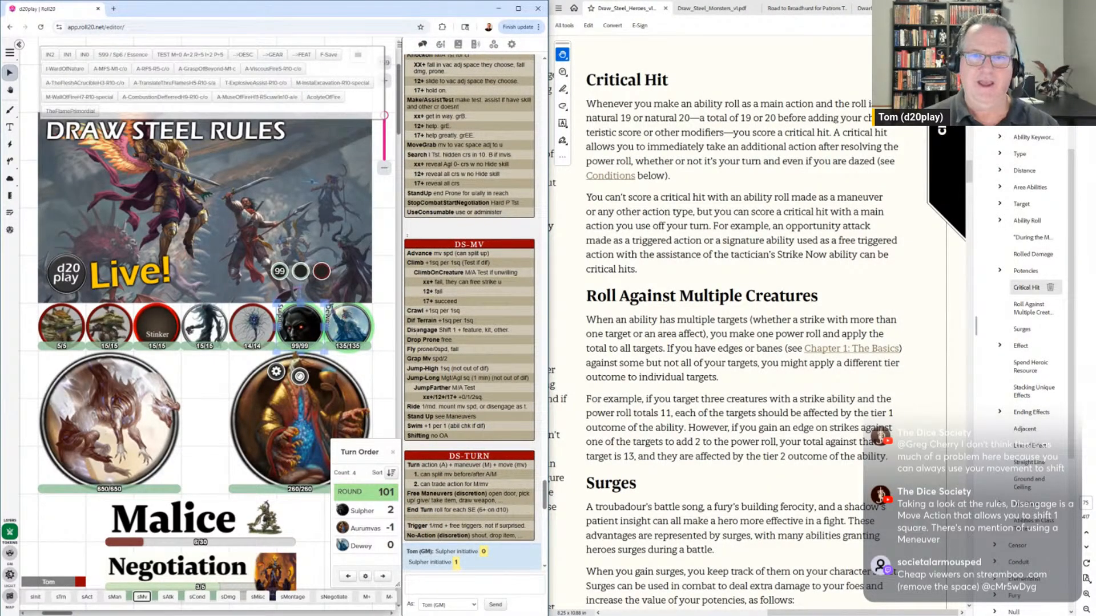
{"action": "left_click_drag", "start_coordinate": [407, 331], "coordinate": [512, 332]}
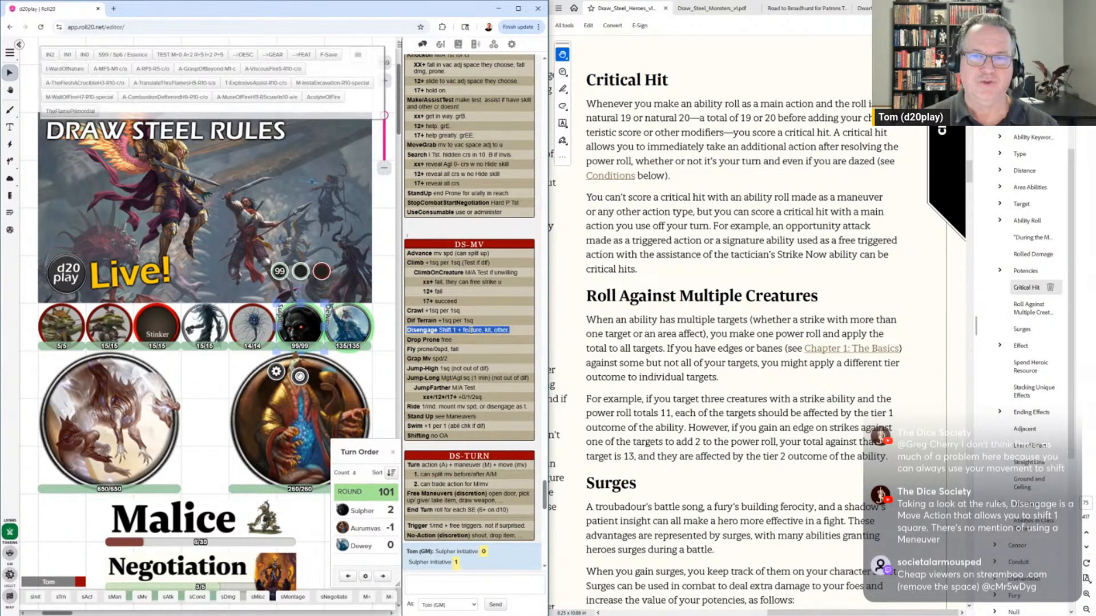
{"action": "left_click", "coordinate": [694, 334]}
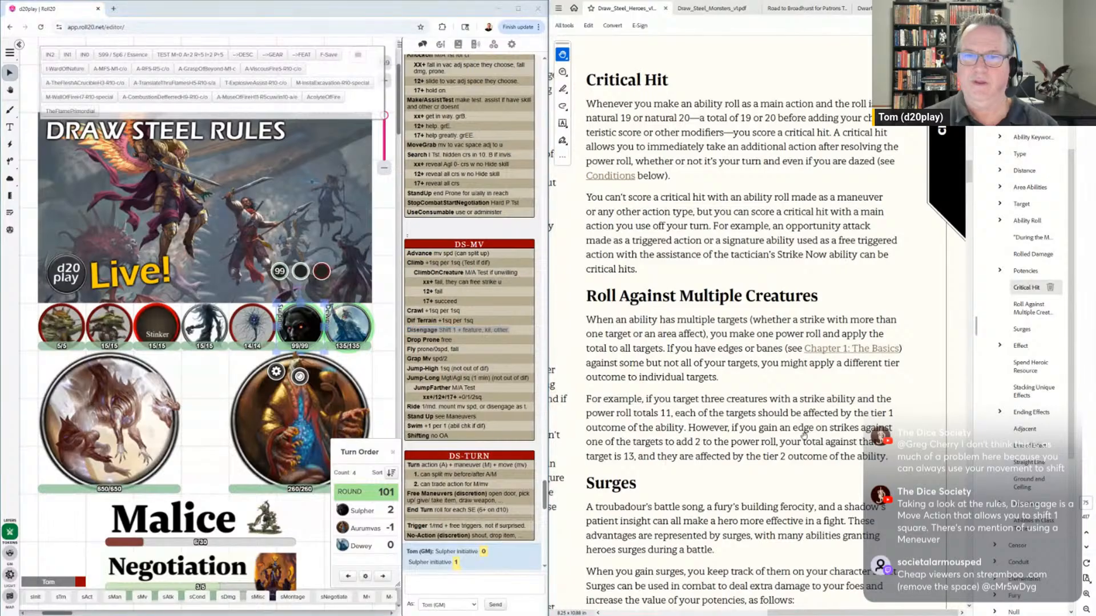
Post the attack/cover and misc reference macros to chat
{"action": "scroll", "coordinate": [720, 420], "scroll_direction": "down", "scroll_amount": 4}
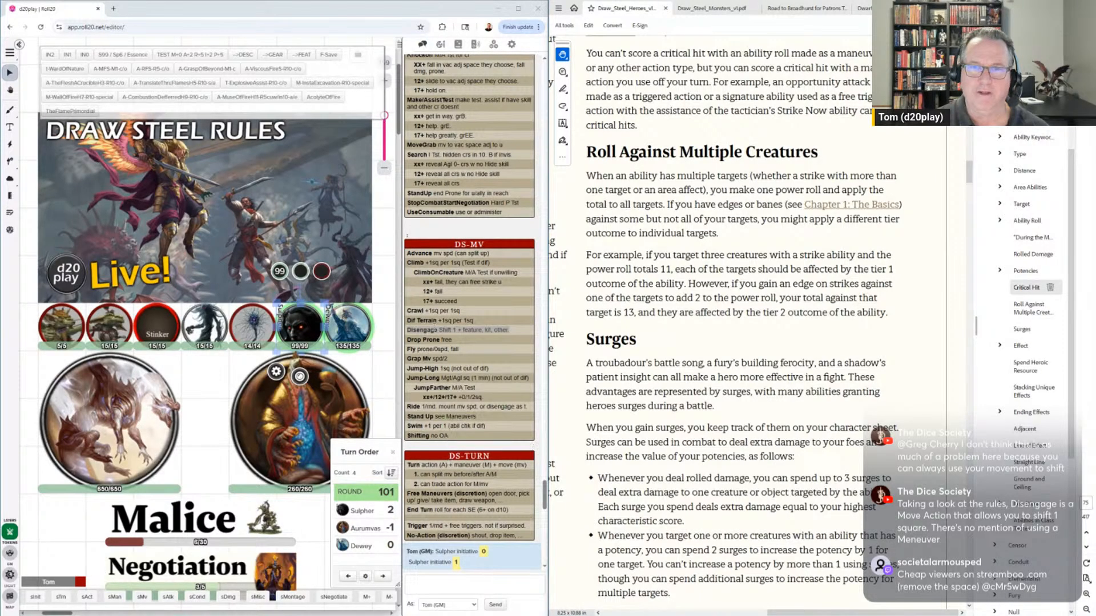
{"action": "left_click", "coordinate": [167, 599]}
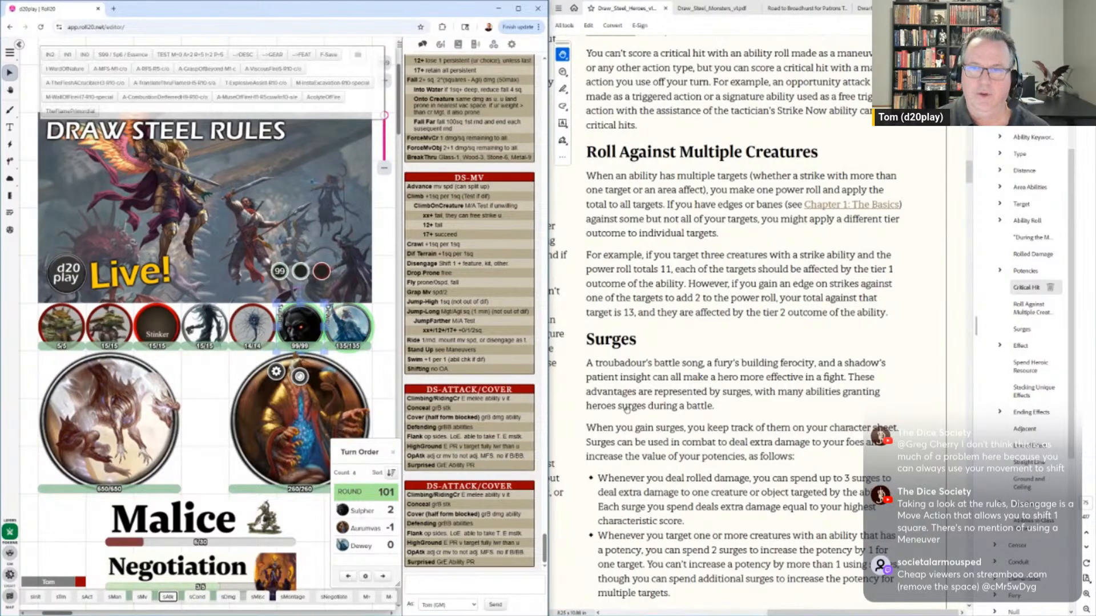
{"action": "left_click", "coordinate": [258, 597]}
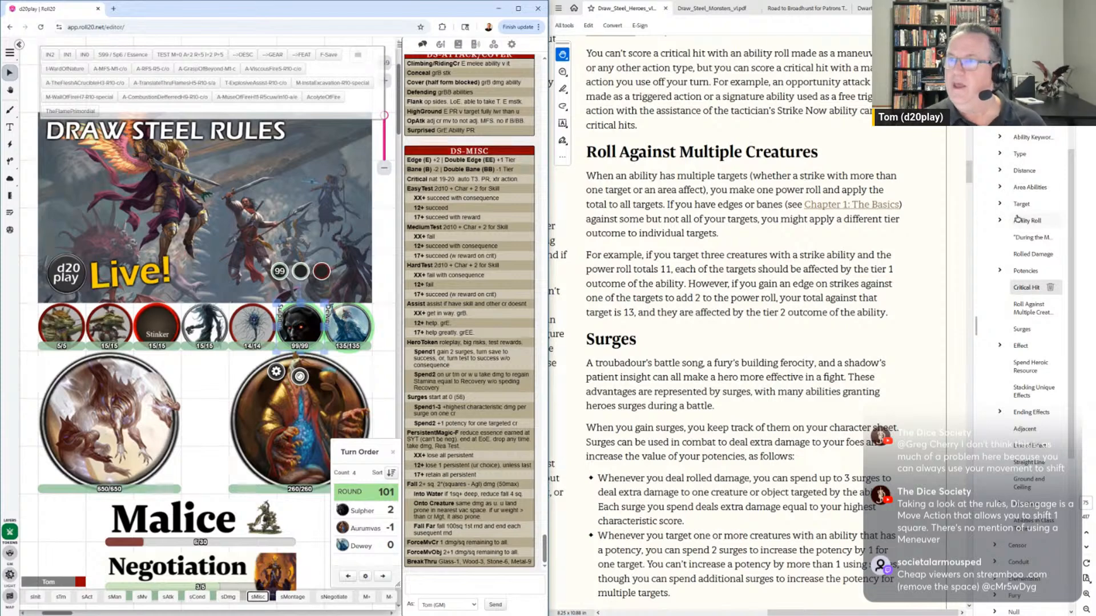
Open the Hero Tokens section under The Basics in the rulebook and read its introduction
{"action": "scroll", "coordinate": [1026, 210], "scroll_direction": "up", "scroll_amount": 3}
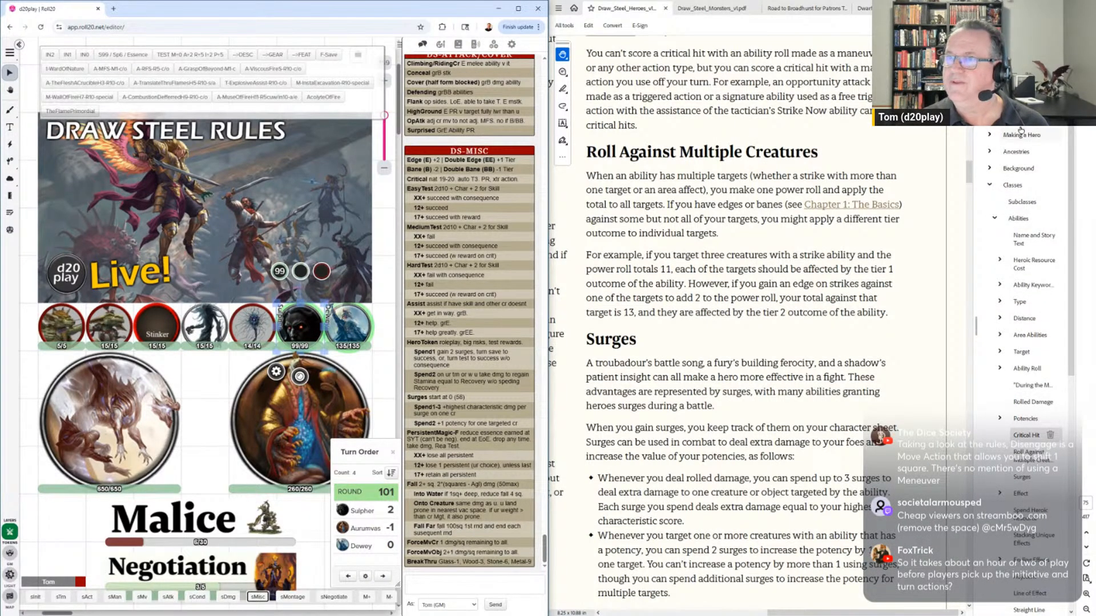
{"action": "scroll", "coordinate": [1021, 190], "scroll_direction": "up", "scroll_amount": 3}
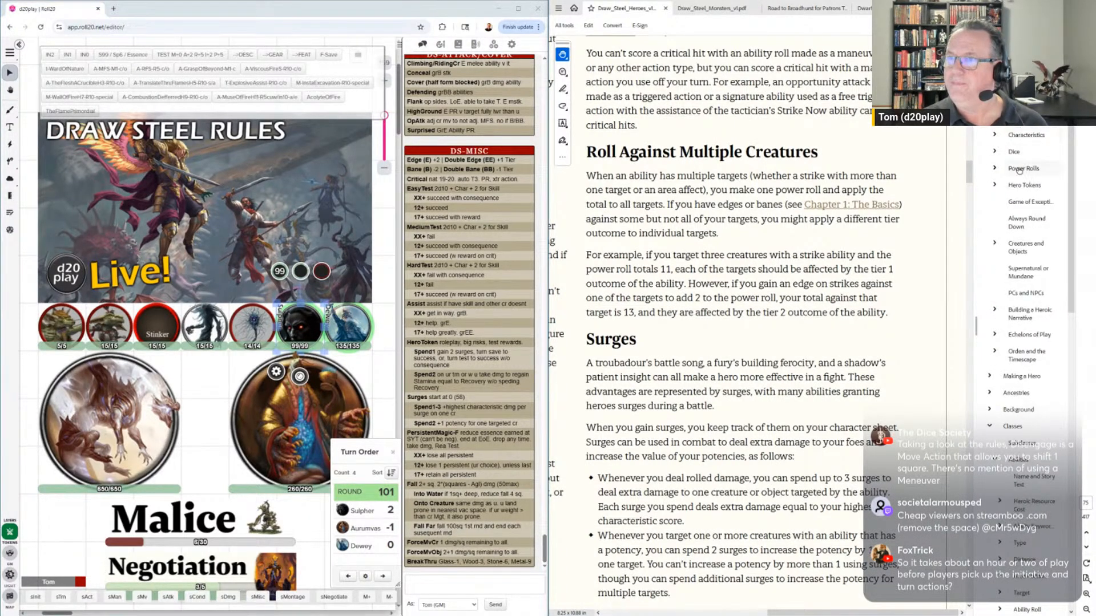
{"action": "left_click", "coordinate": [1021, 186]}
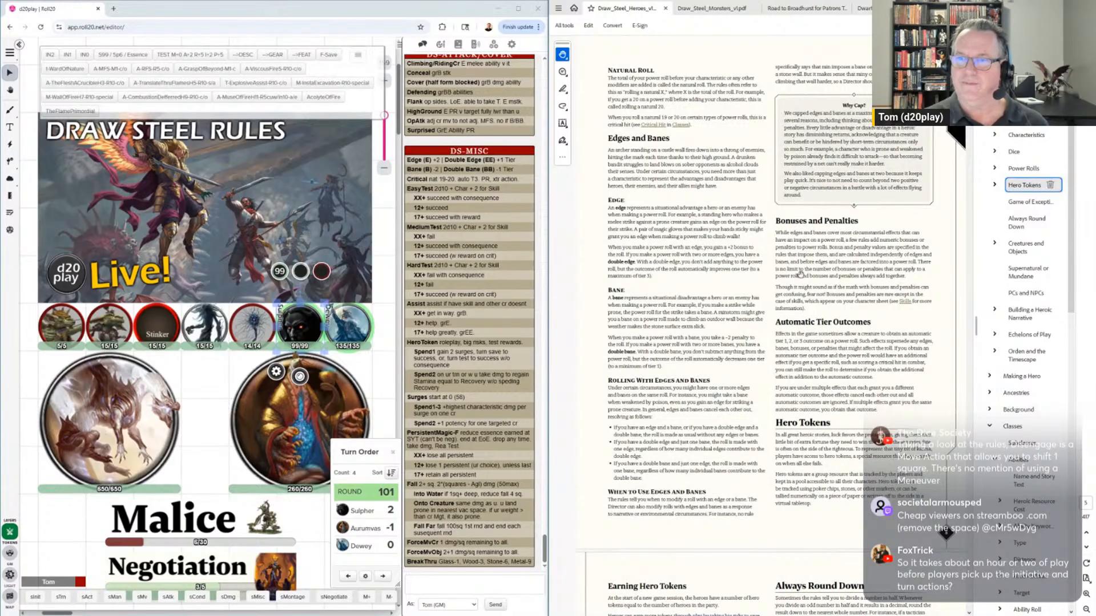
{"action": "scroll", "coordinate": [822, 413], "scroll_direction": "up", "scroll_amount": 3}
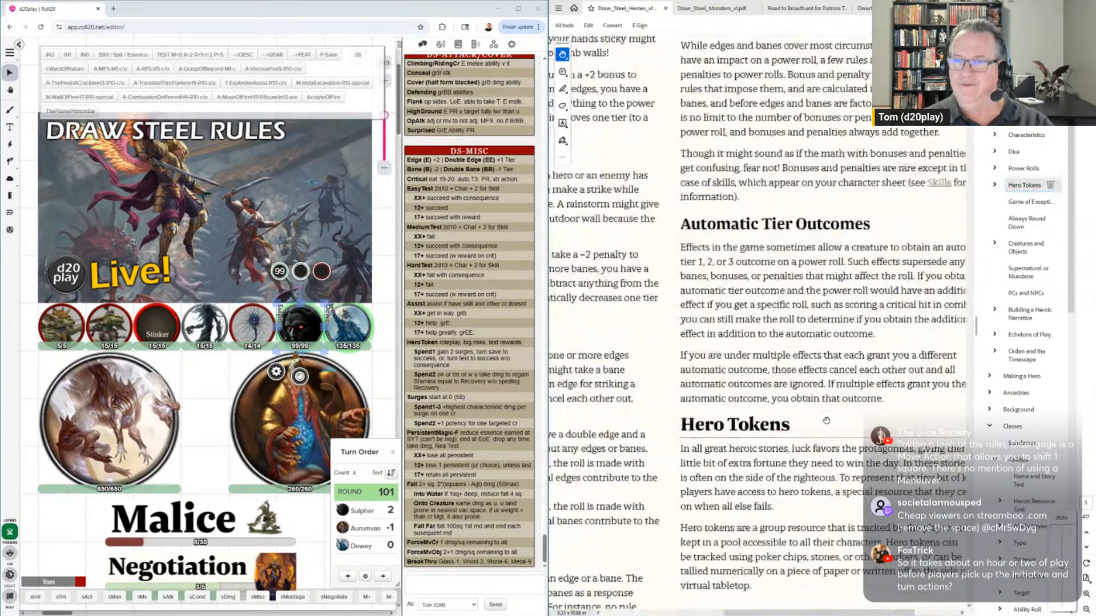
{"action": "scroll", "coordinate": [824, 415], "scroll_direction": "down", "scroll_amount": 3}
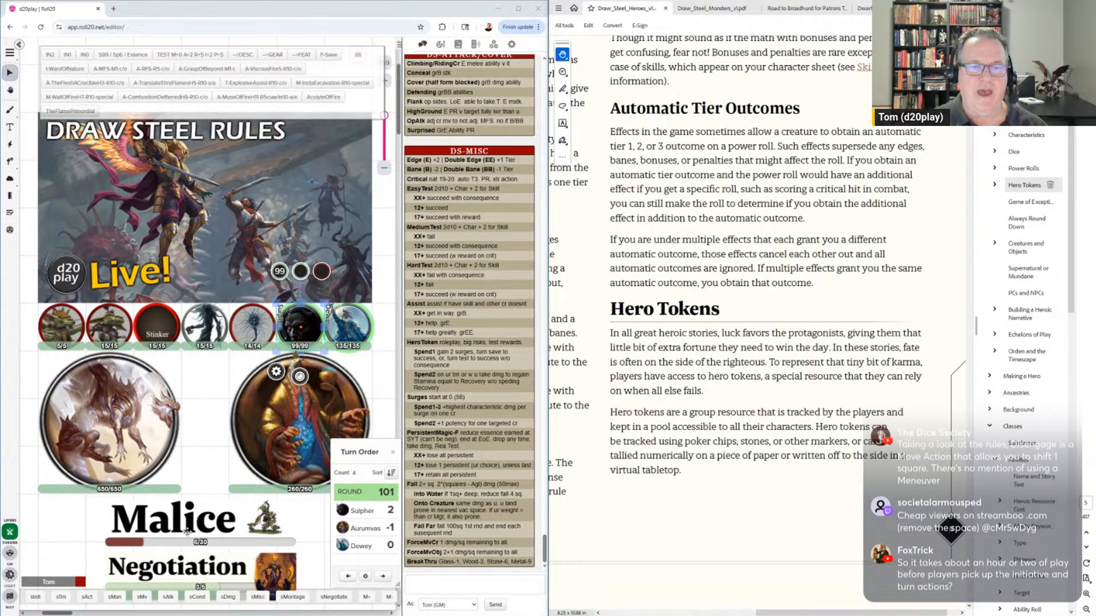
Nudge the Malice token slightly on the map and leave it selected
{"action": "mouse_move", "coordinate": [189, 535]}
{"action": "left_mouse_down"}
{"action": "mouse_move", "coordinate": [192, 470]}
{"action": "mouse_move", "coordinate": [184, 524]}
{"action": "left_mouse_up"}
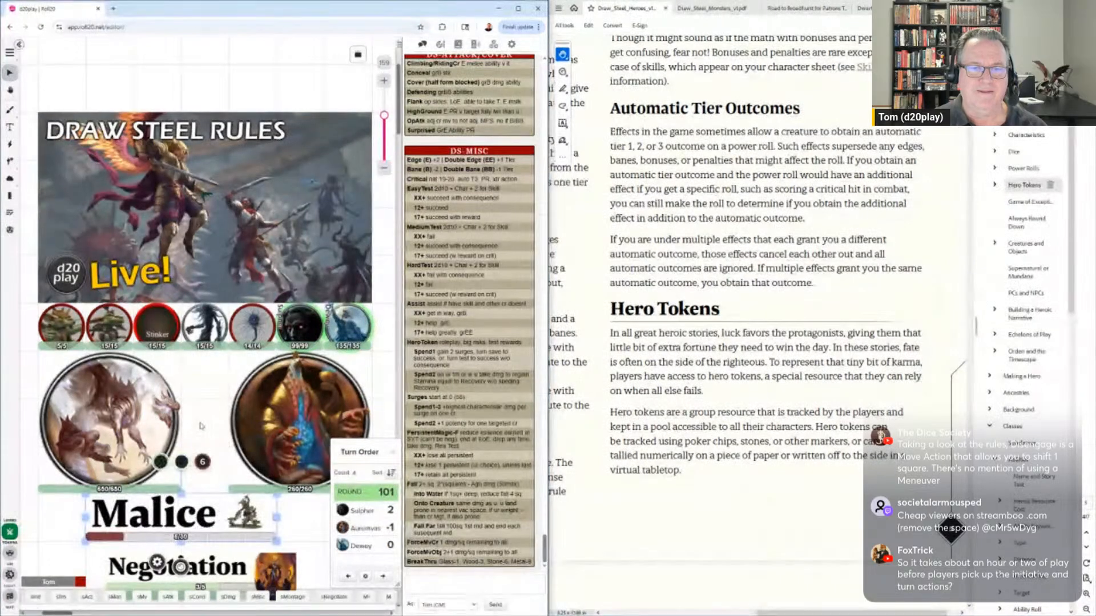
{"action": "scroll", "coordinate": [200, 393], "scroll_direction": "down", "scroll_amount": 3}
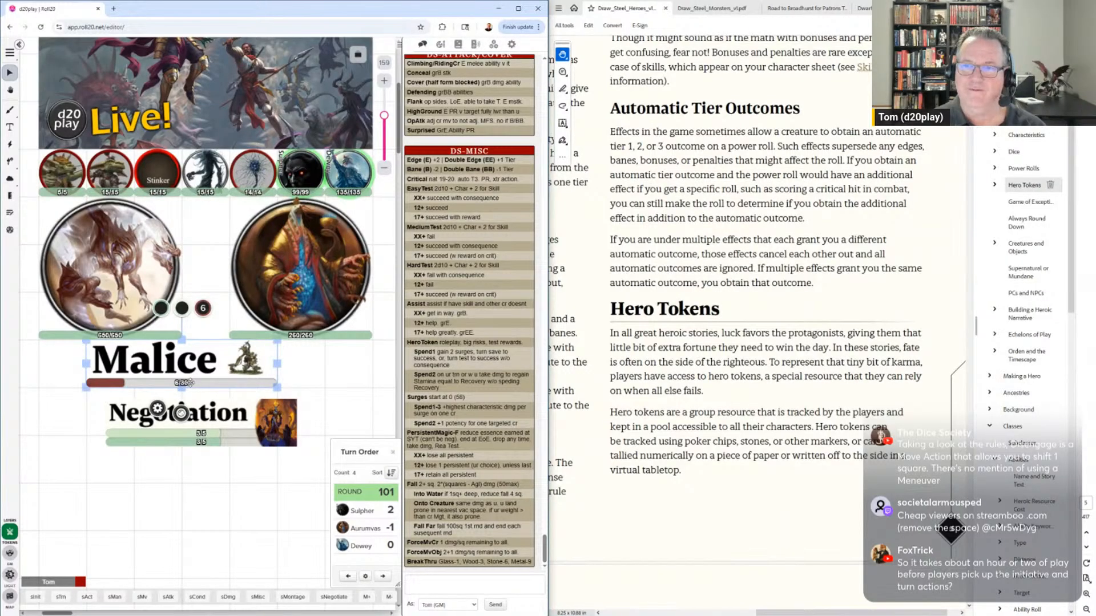
{"action": "left_click", "coordinate": [184, 485]}
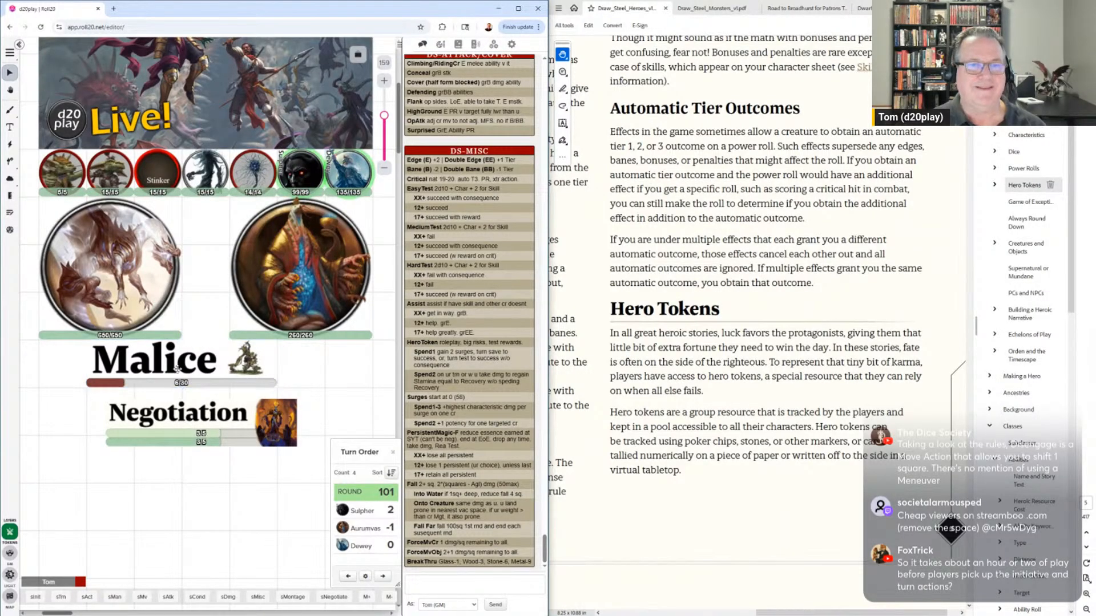
{"action": "left_click", "coordinate": [182, 367]}
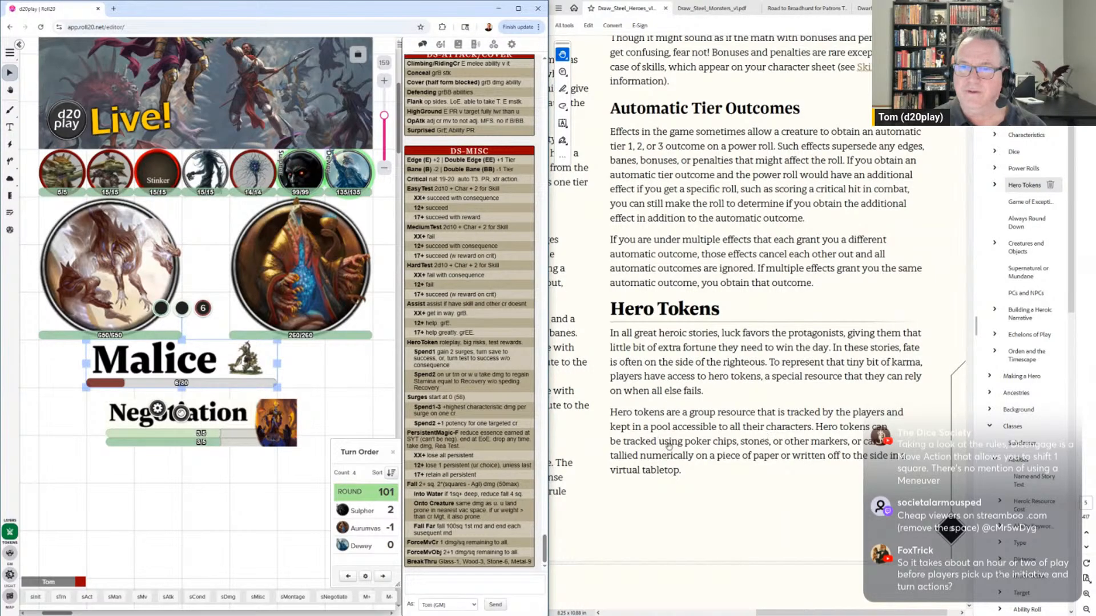
Read the rulebook's rules on earning and spending hero tokens, including the optional rule about tokens not resetting
{"action": "left_click_drag", "start_coordinate": [682, 450], "coordinate": [916, 224]}
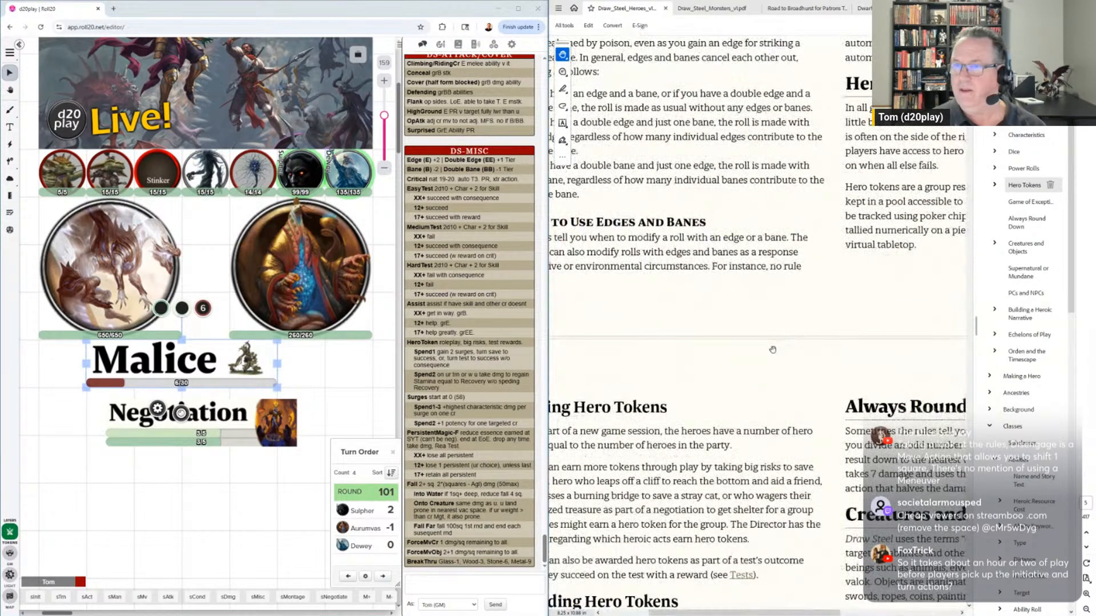
{"action": "left_click_drag", "start_coordinate": [666, 520], "coordinate": [708, 281]}
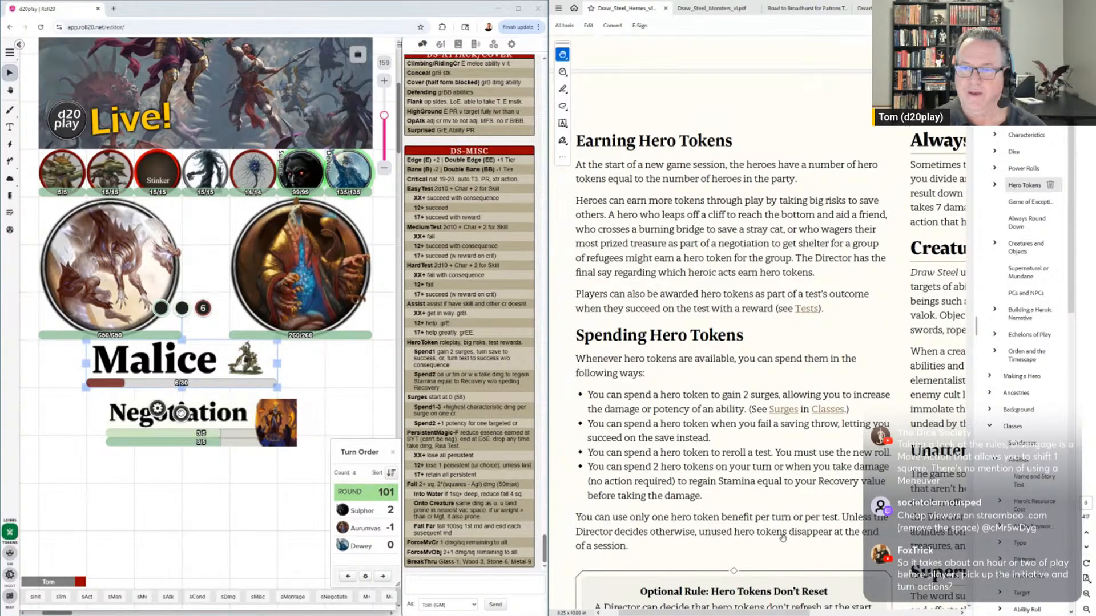
{"action": "scroll", "coordinate": [761, 556], "scroll_direction": "down", "scroll_amount": 3}
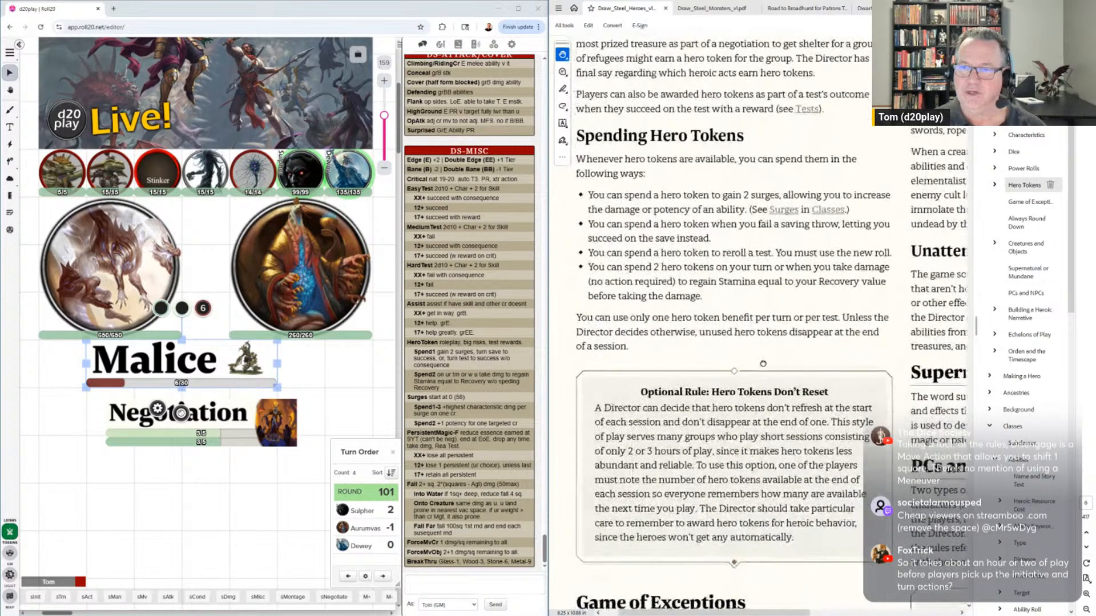
{"action": "scroll", "coordinate": [788, 478], "scroll_direction": "down", "scroll_amount": 3}
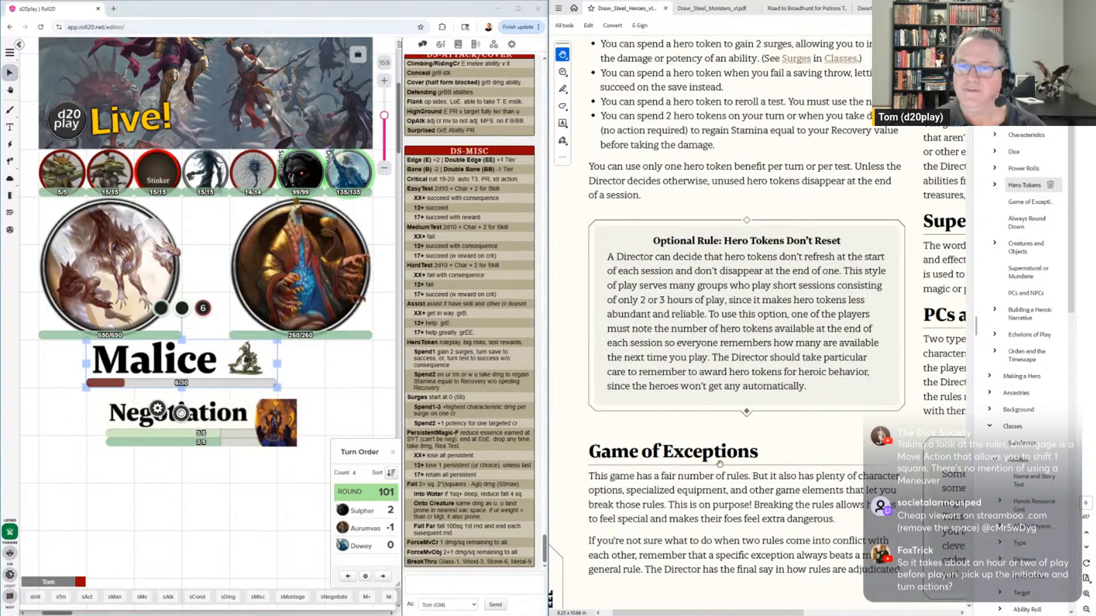
{"action": "scroll", "coordinate": [756, 463], "scroll_direction": "down", "scroll_amount": 5}
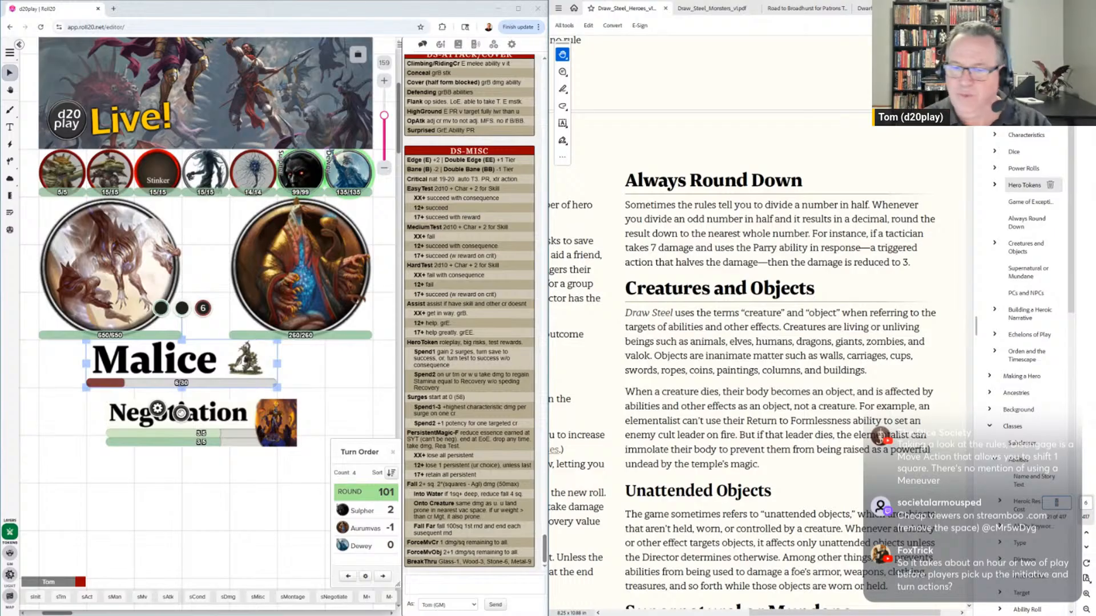
Go to page 58 of the rulebook, then return to its cover page
{"action": "type", "text": "58"}
{"action": "key", "text": "Return"}
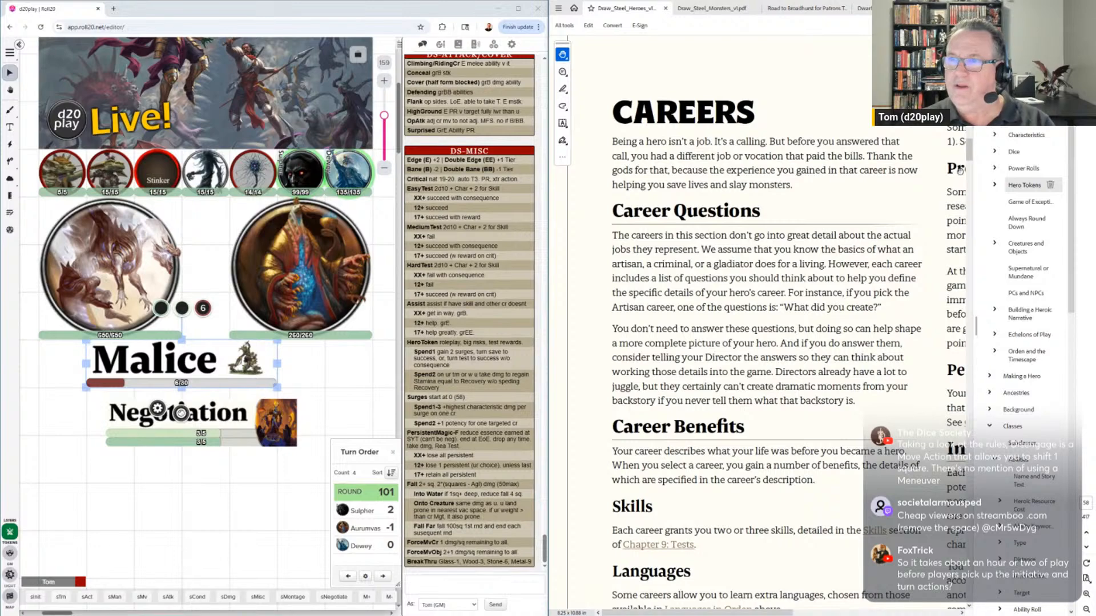
{"action": "left_click_drag", "start_coordinate": [970, 162], "coordinate": [968, 78]}
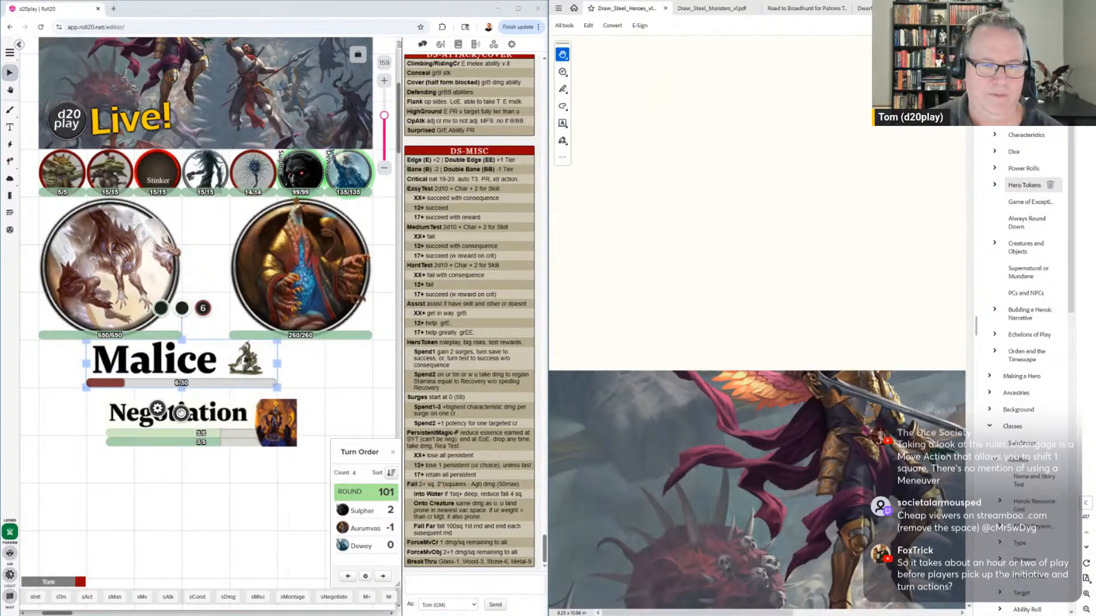
Search the rulebook for "surges" and step through the matches to the Surges section
{"action": "key", "text": "ctrl+f"}
{"action": "type", "text": "sur"}
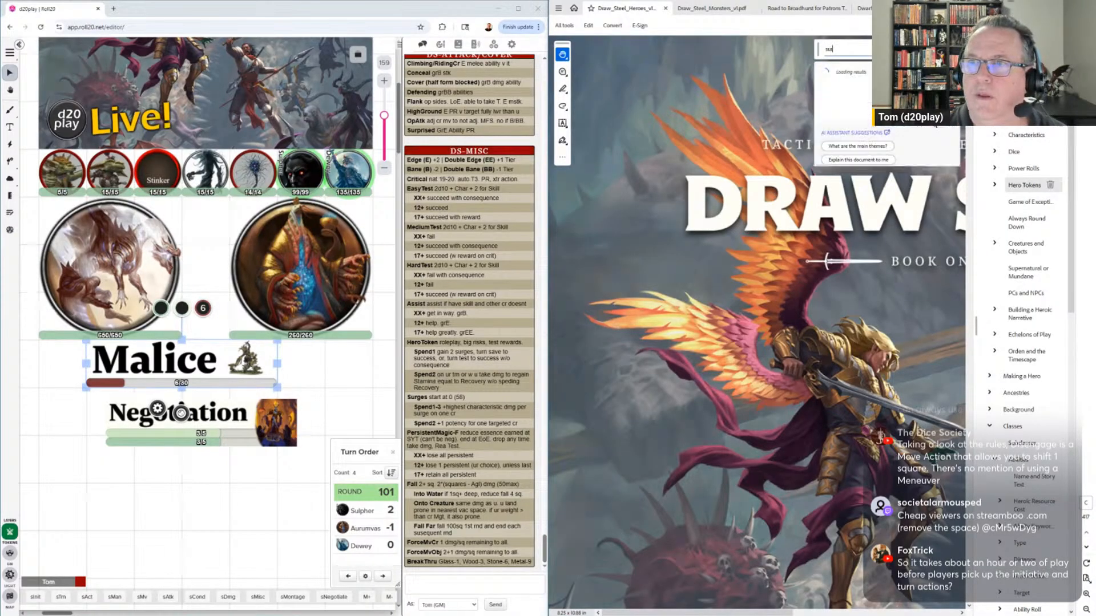
{"action": "type", "text": "ges"}
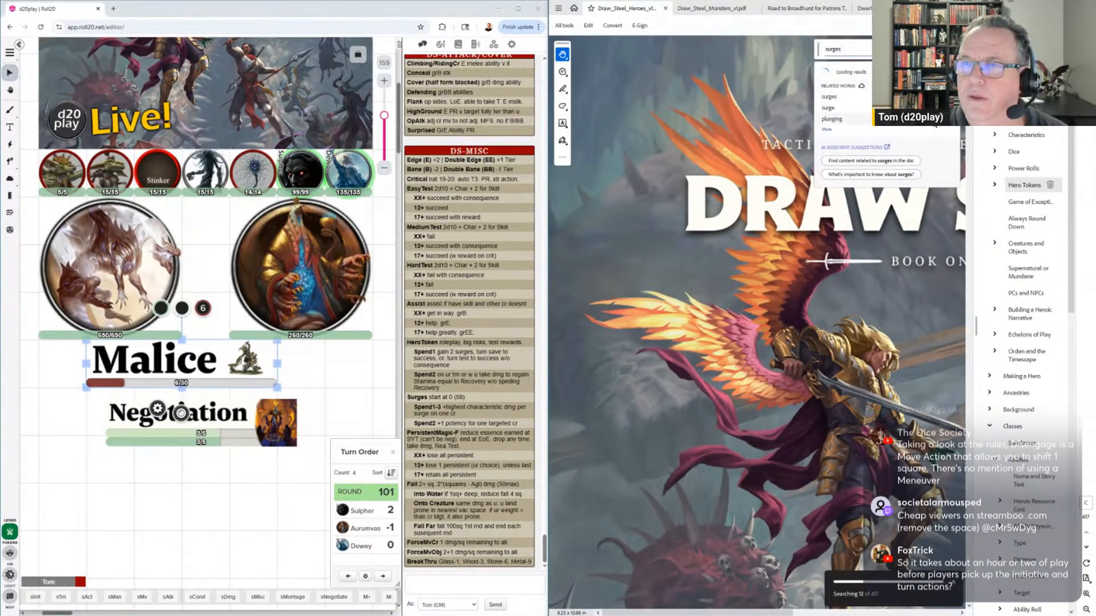
{"action": "key", "text": "Return"}
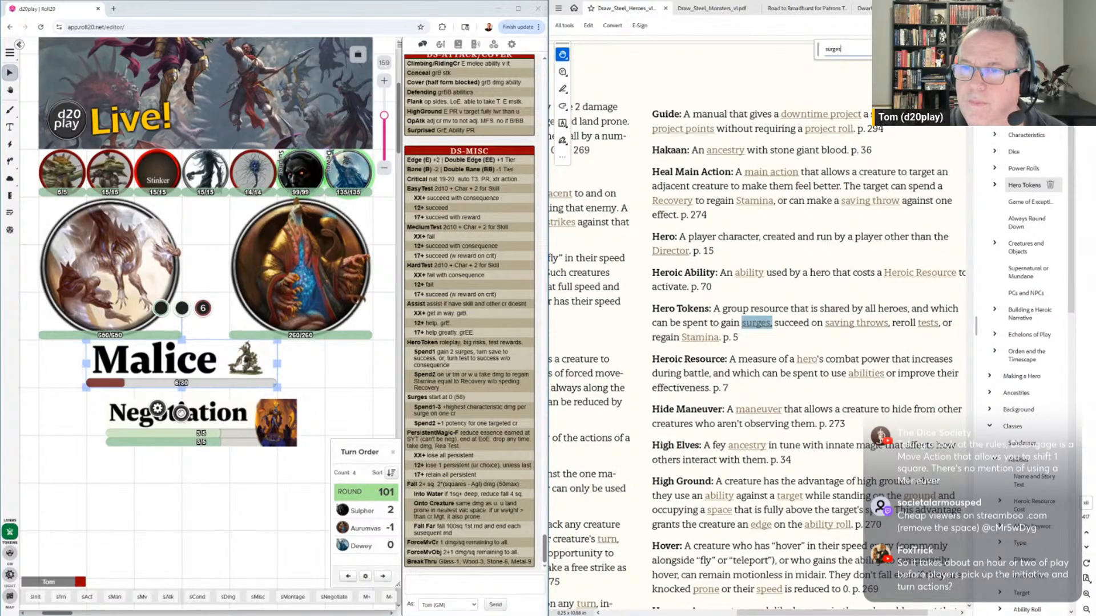
{"action": "key", "text": "Return"}
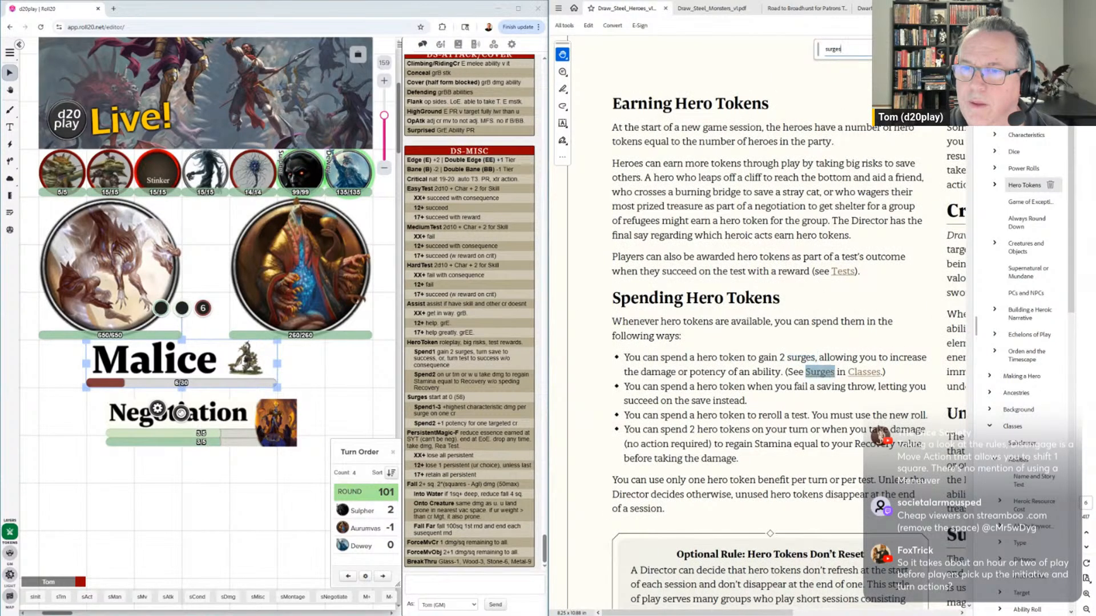
{"action": "key", "text": "Return"}
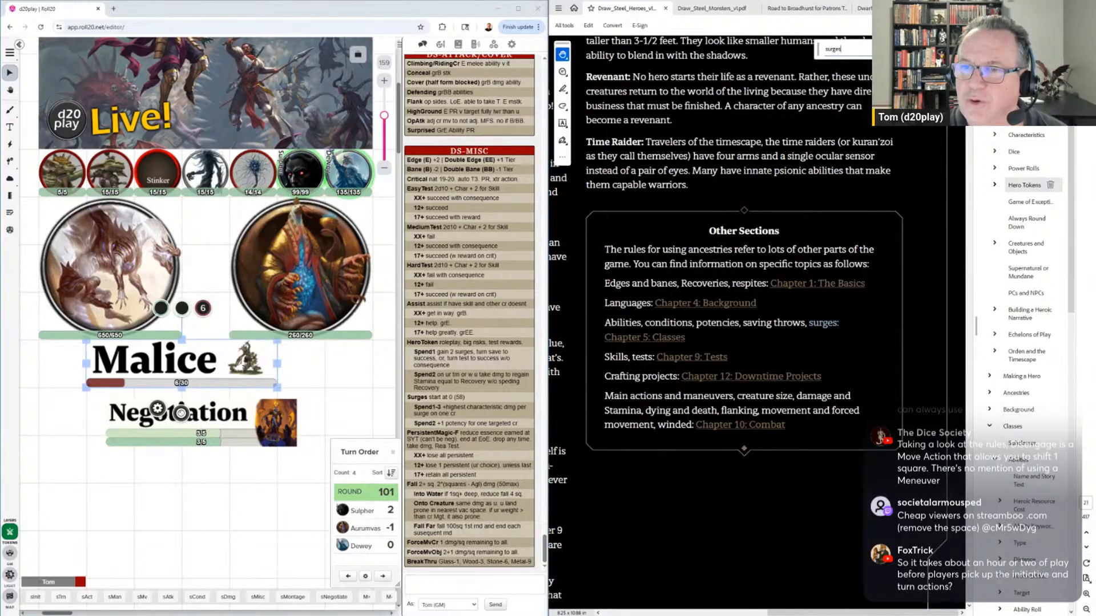
{"action": "key", "text": "Return"}
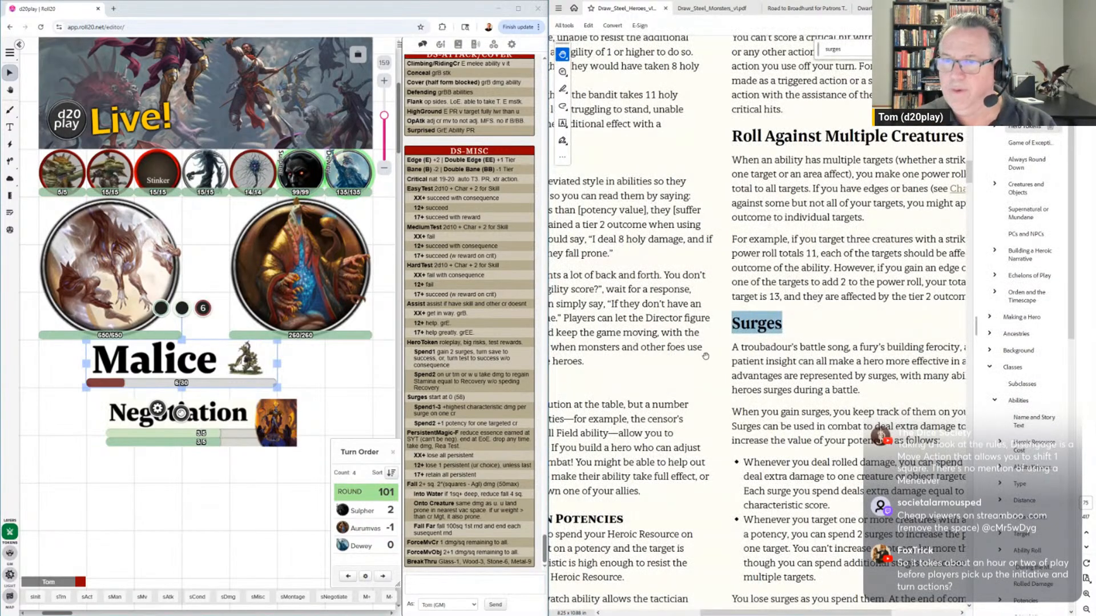
Bring the full Surges section into view, clear the highlighted match and read how surges are spent
{"action": "right_click", "coordinate": [797, 411]}
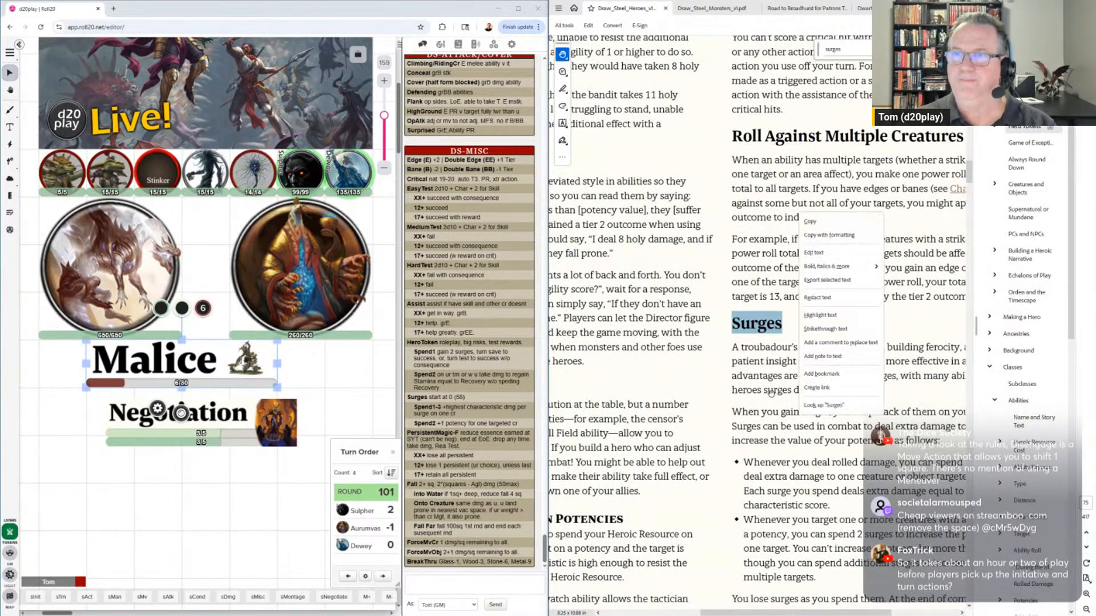
{"action": "left_click_drag", "start_coordinate": [774, 437], "coordinate": [648, 282]}
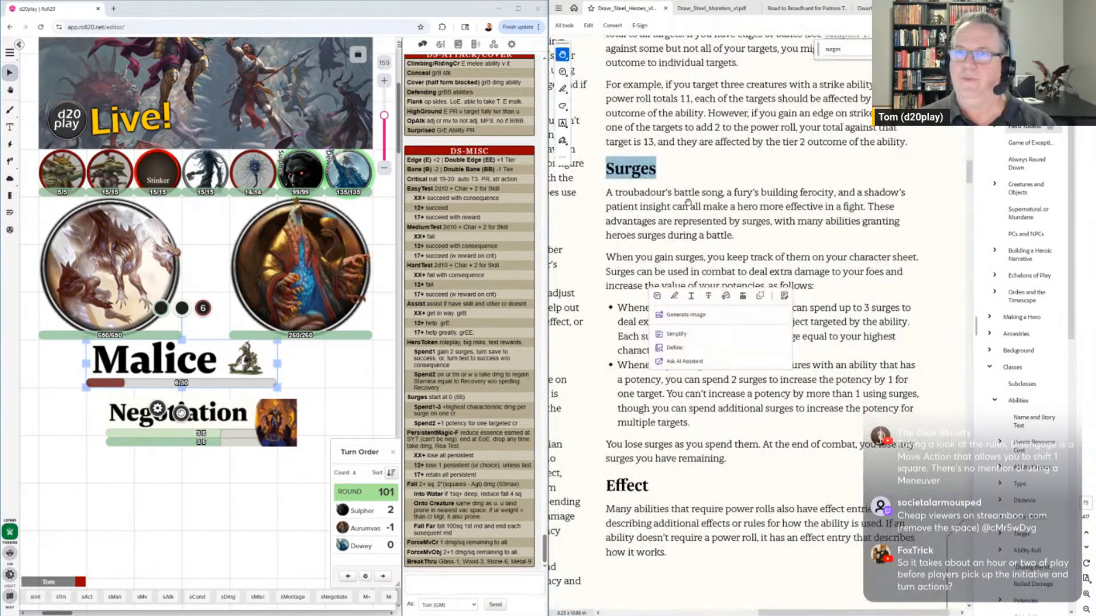
{"action": "left_click", "coordinate": [646, 189]}
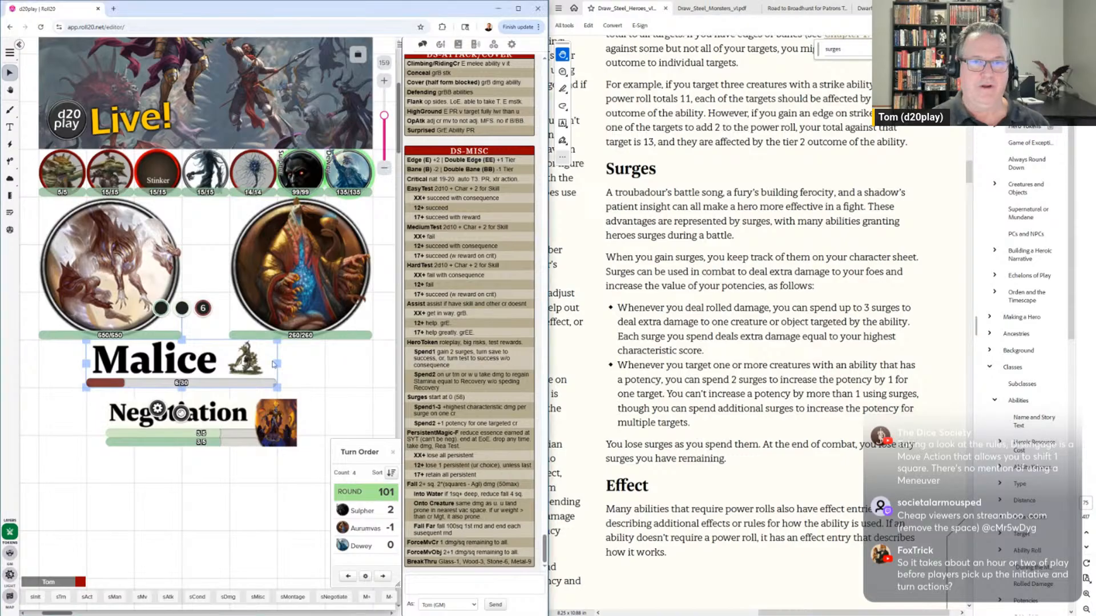
Raise the Malice counter to 14 with the malice increase macro
{"action": "left_click", "coordinate": [366, 597]}
{"action": "left_click", "coordinate": [366, 597]}
{"action": "left_click", "coordinate": [368, 600]}
{"action": "left_click", "coordinate": [368, 600]}
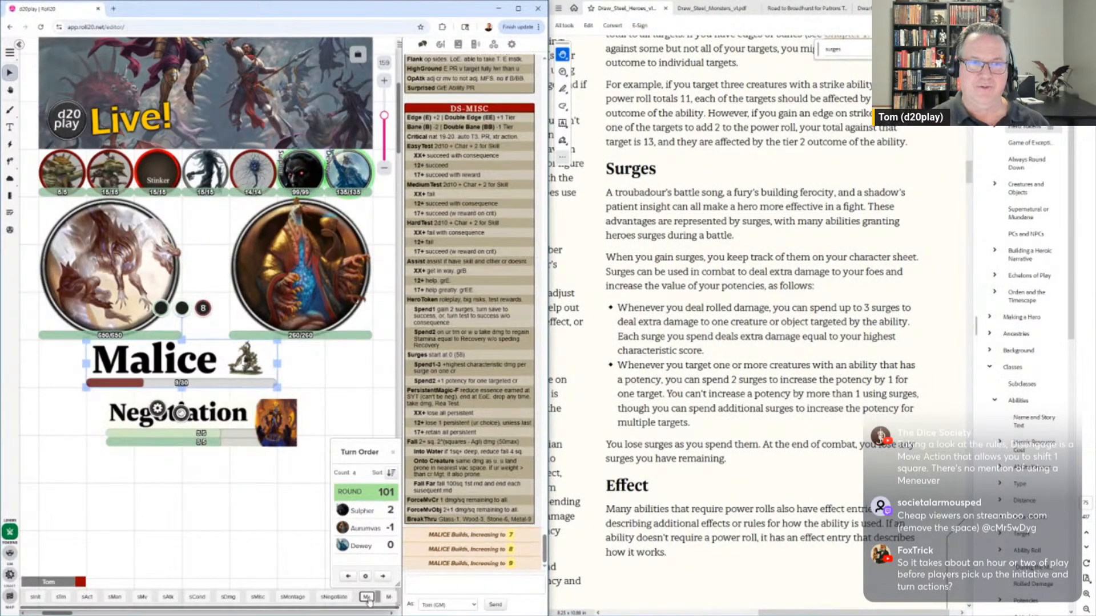
{"action": "left_click", "coordinate": [368, 599]}
{"action": "left_click", "coordinate": [368, 600]}
{"action": "left_click", "coordinate": [368, 599]}
{"action": "left_click", "coordinate": [368, 599]}
Lower the Malice counter to 10 with the malice decrease macro
{"action": "left_click", "coordinate": [388, 598]}
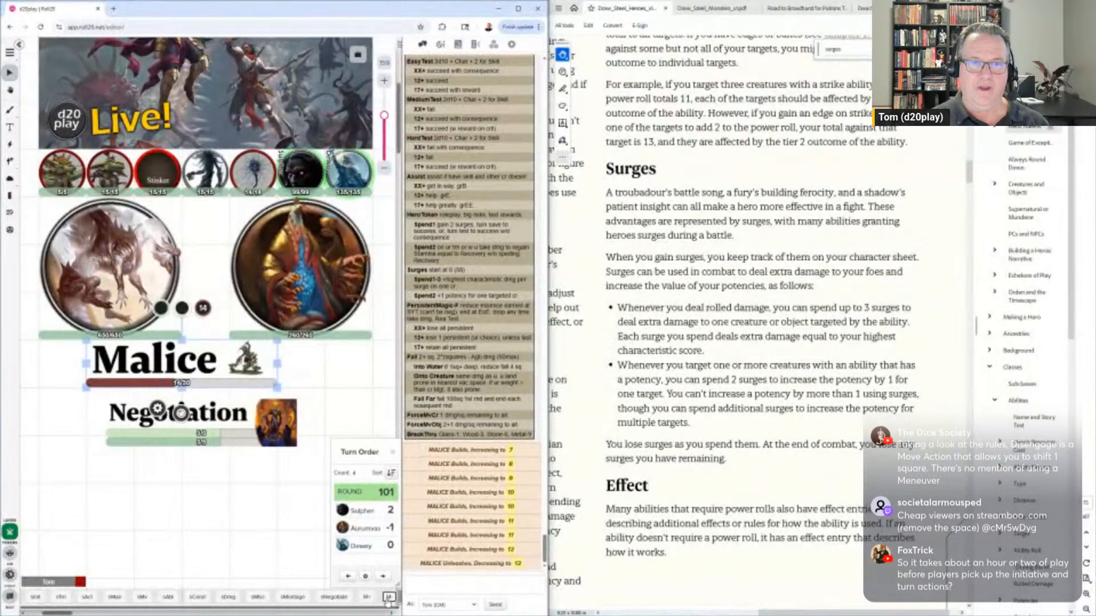
{"action": "left_click", "coordinate": [388, 598]}
{"action": "left_click", "coordinate": [388, 598]}
{"action": "left_click", "coordinate": [389, 598]}
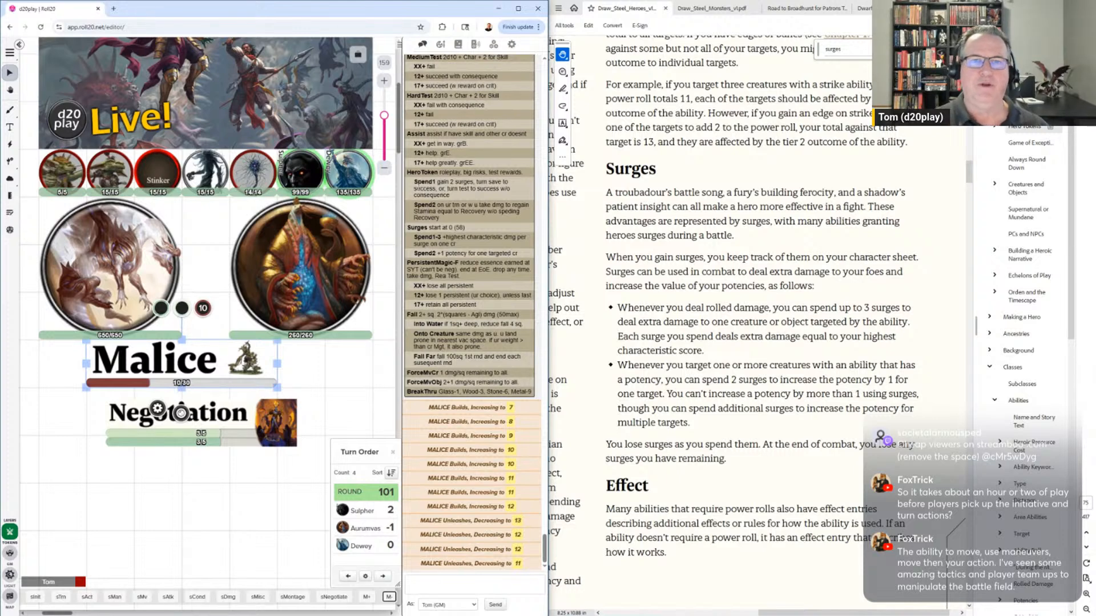
Select the Sulpher token and post its The Flesh A Crucible, Translated Through Flames and Explosive Assistance ability macros to chat
{"action": "left_click", "coordinate": [363, 166]}
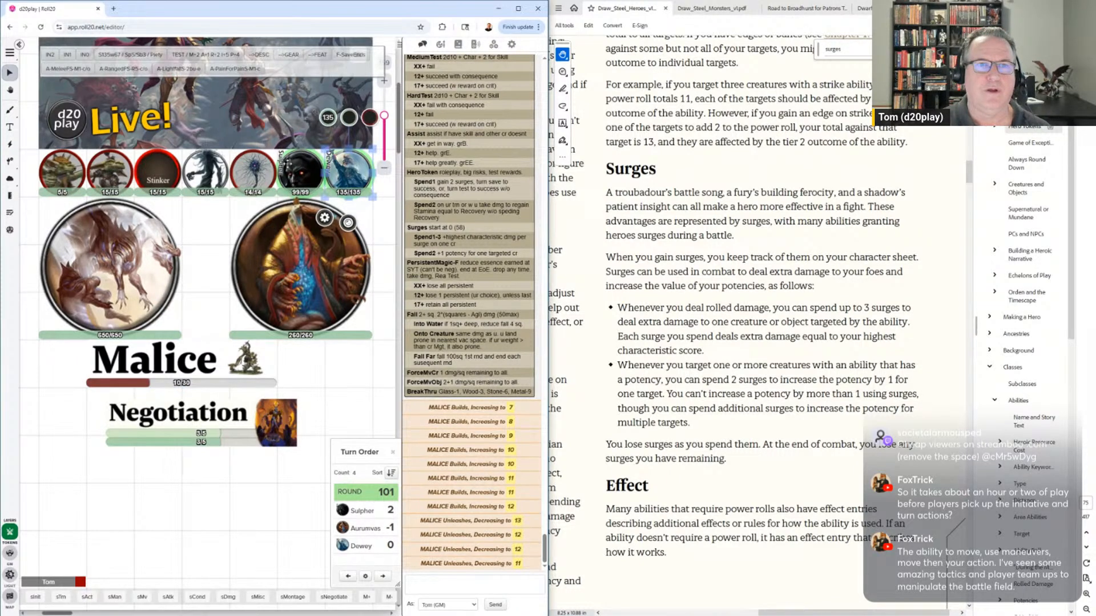
{"action": "left_click", "coordinate": [305, 176]}
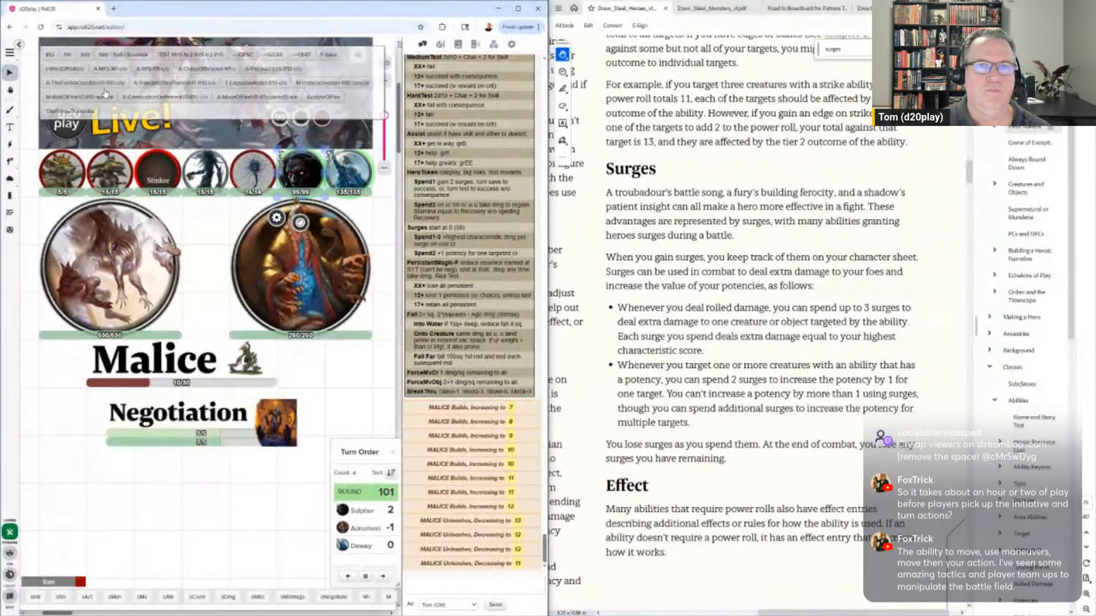
{"action": "left_click", "coordinate": [103, 83]}
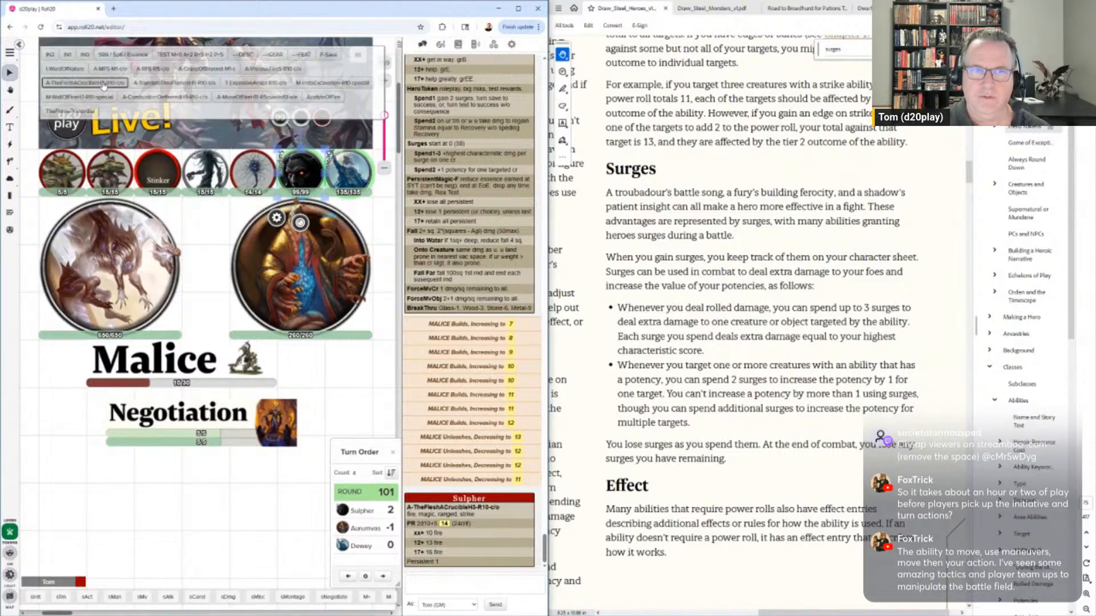
{"action": "left_click", "coordinate": [171, 85]}
{"action": "left_click", "coordinate": [249, 87]}
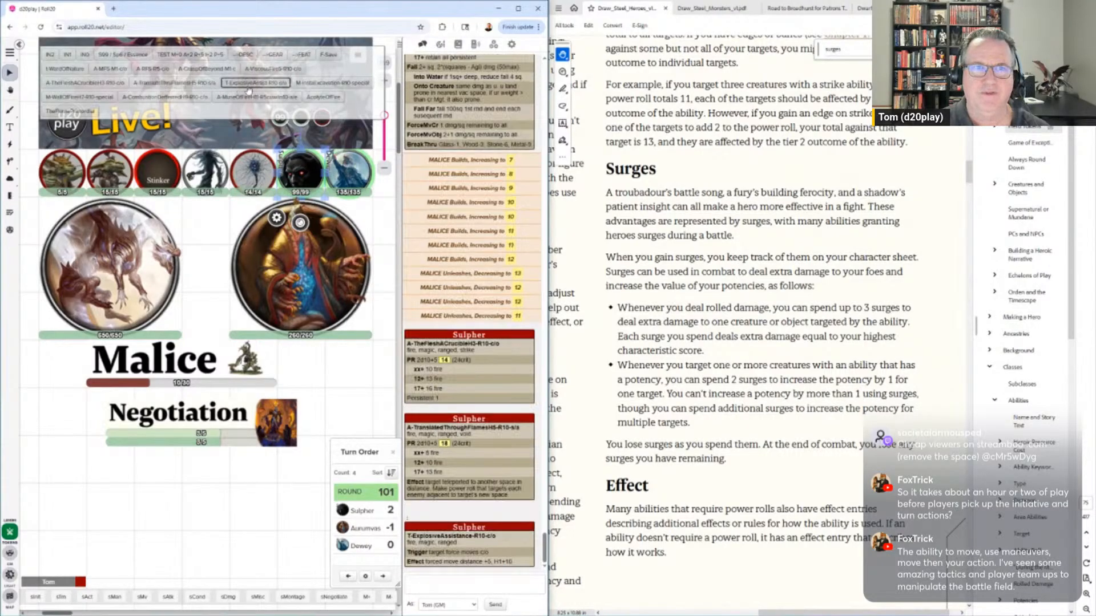
Post Sulpher's Instantaneous Excavation, Wall Of Fire, Combustion Deferred, Muse Of Fire, Viscous Fire and Grasp Of Beyond ability macros to chat
{"action": "left_click", "coordinate": [312, 84]}
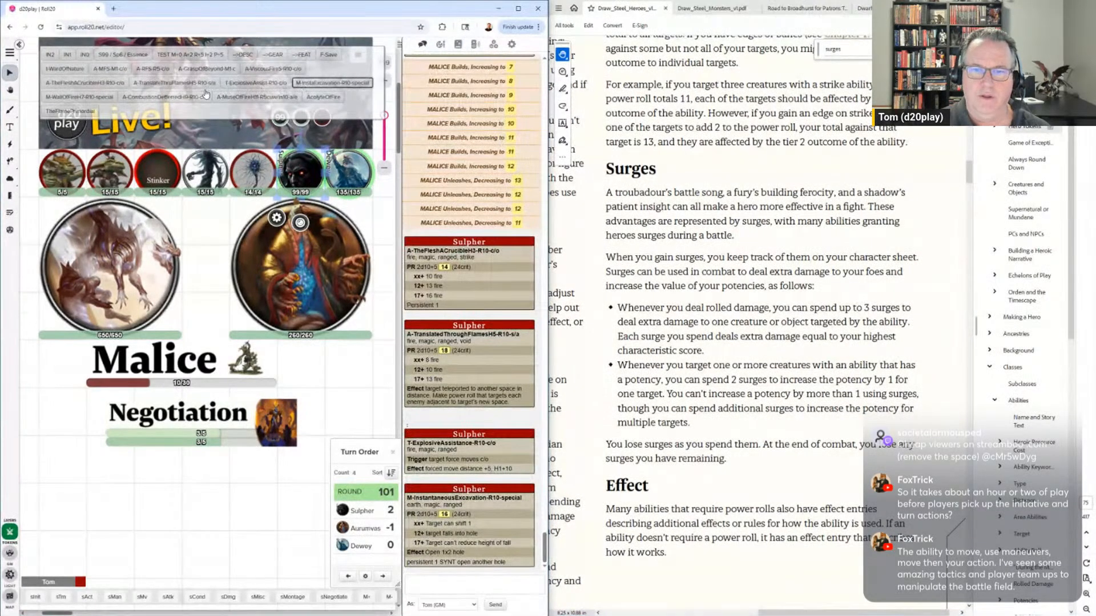
{"action": "left_click", "coordinate": [92, 96]}
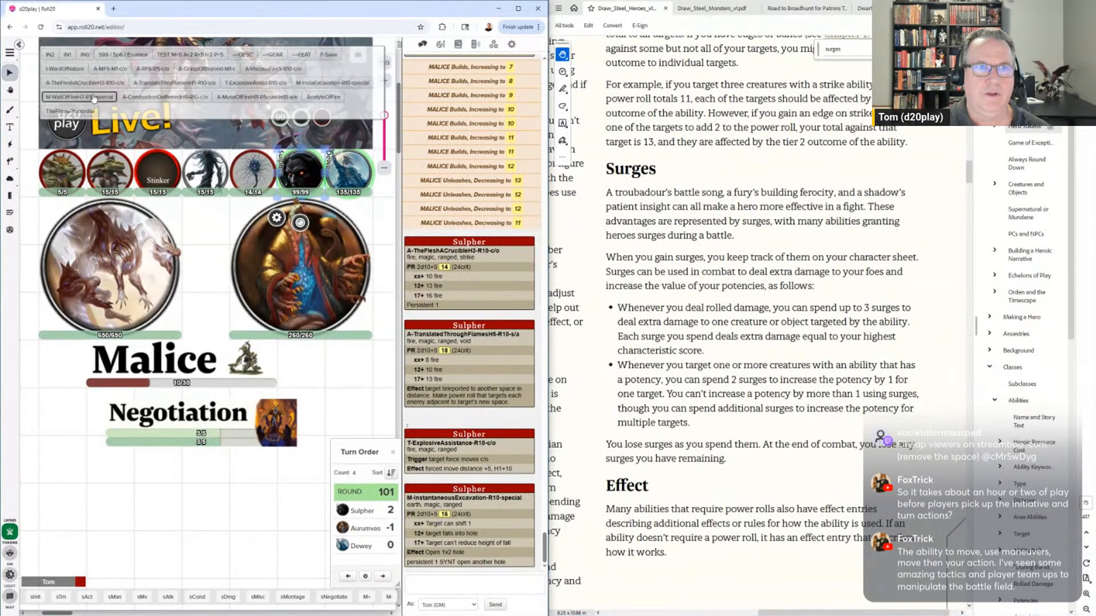
{"action": "left_click", "coordinate": [152, 98]}
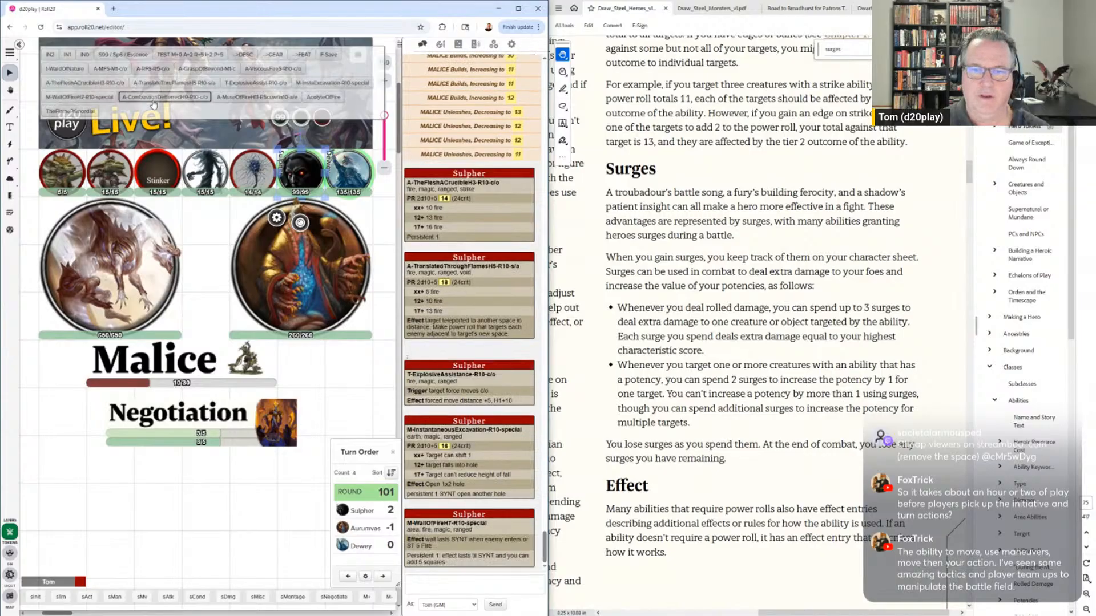
{"action": "left_click", "coordinate": [234, 98]}
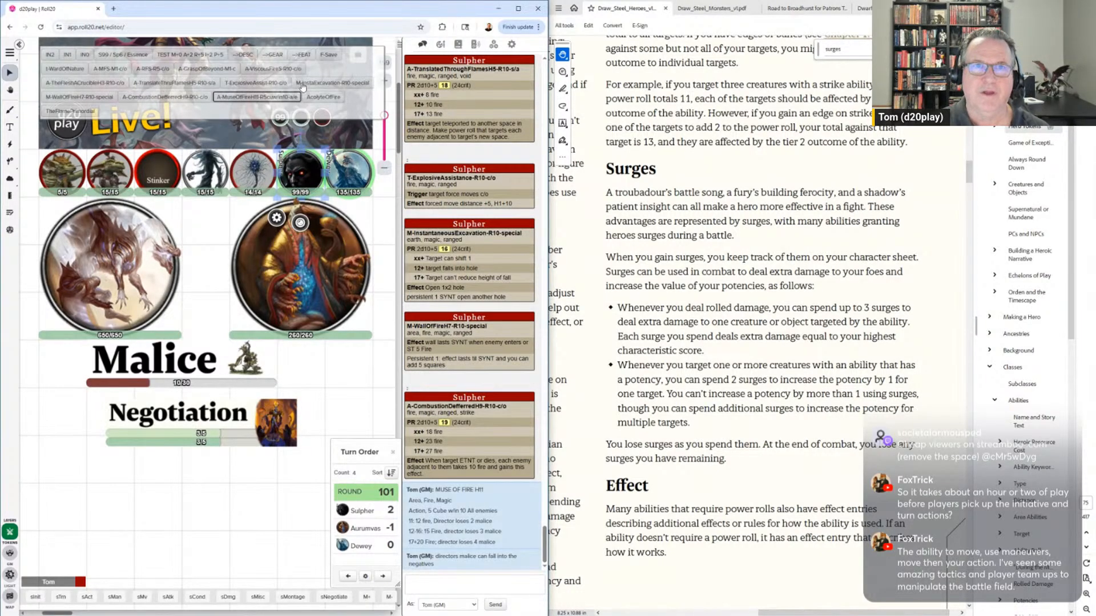
{"action": "left_click", "coordinate": [267, 69]}
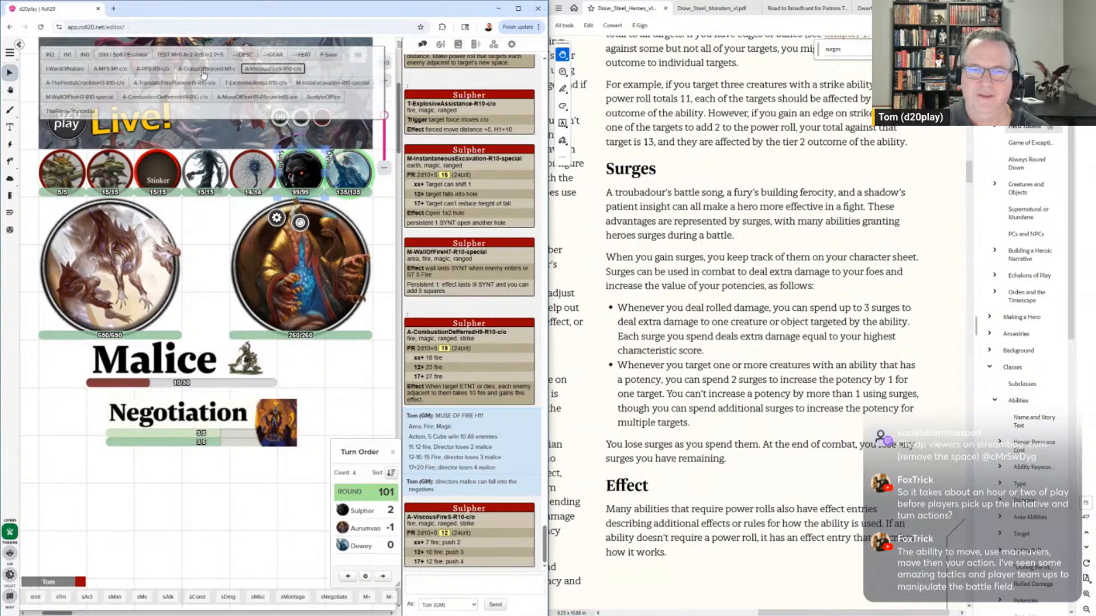
{"action": "left_click", "coordinate": [203, 69]}
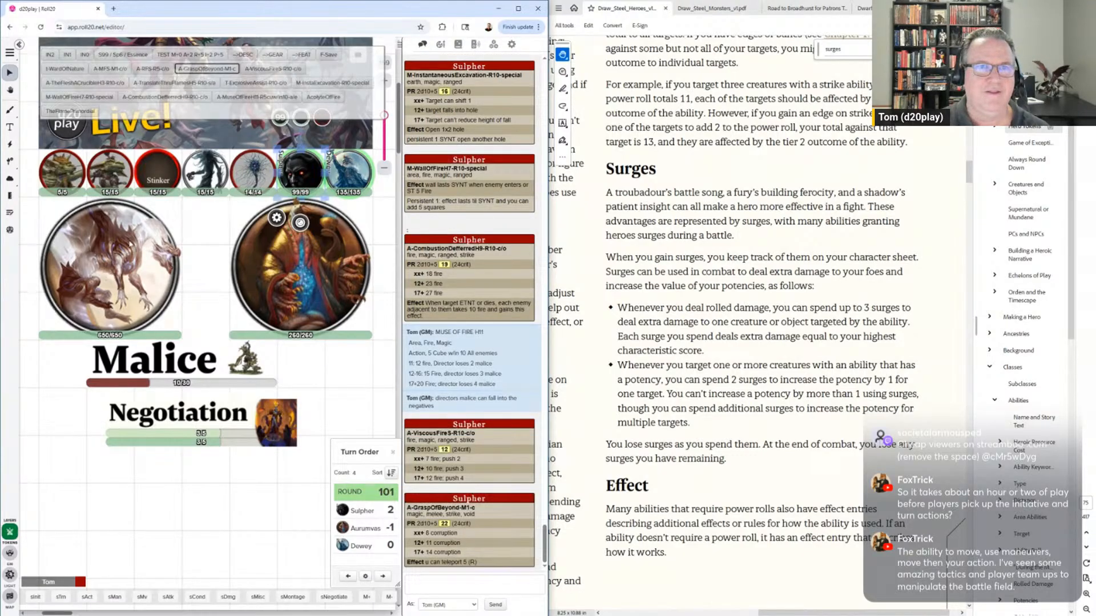
Select the dragon token, post its V3 Voidlight Breath ability and run the DS-MISC rules reference macro
{"action": "left_click", "coordinate": [131, 231]}
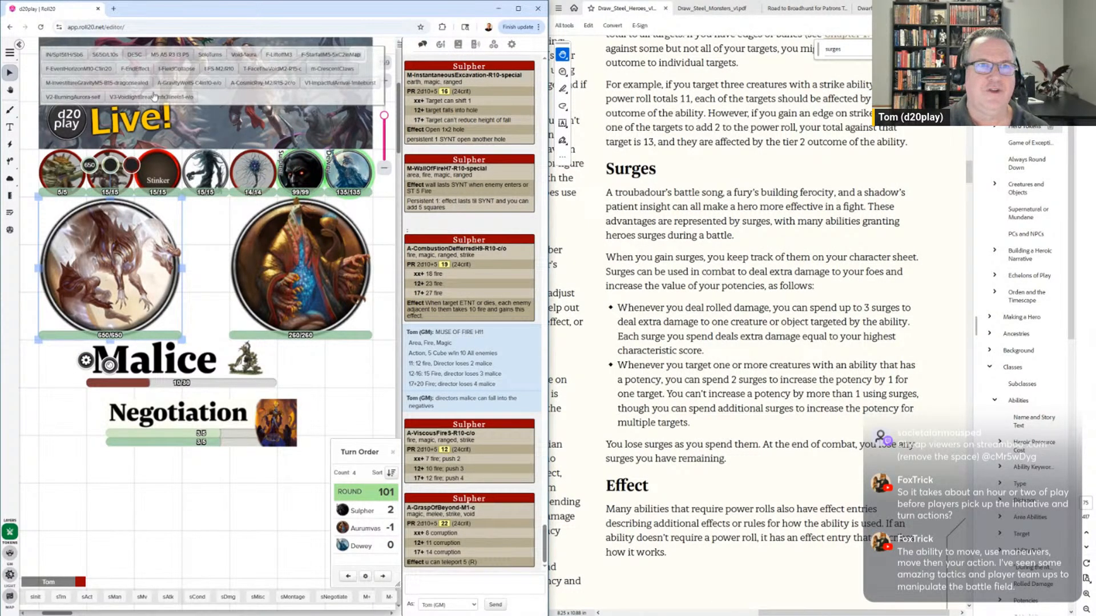
{"action": "left_click", "coordinate": [137, 100]}
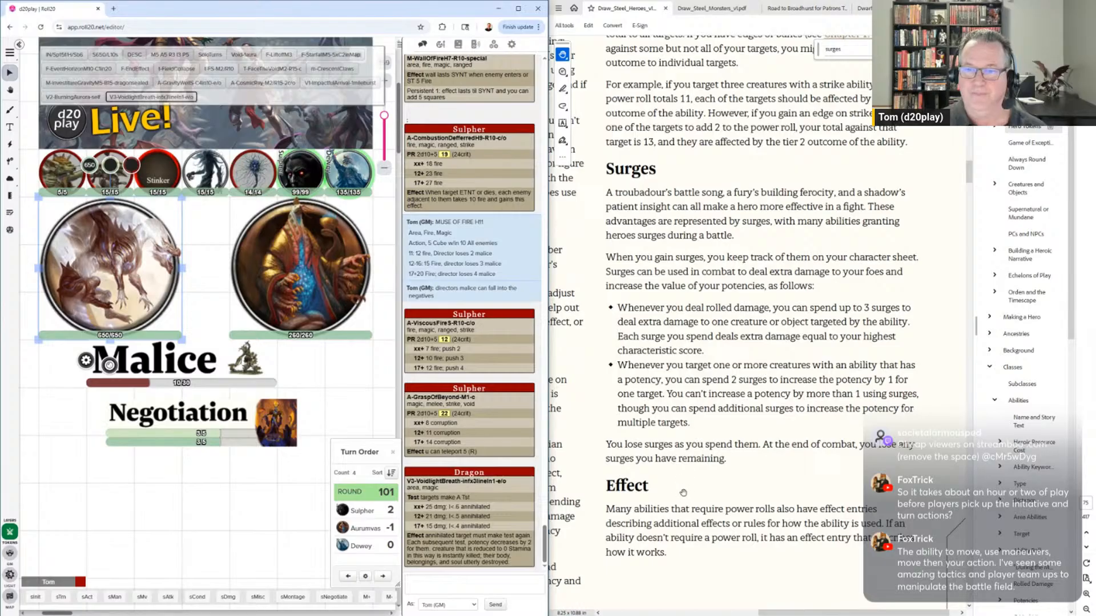
{"action": "left_click", "coordinate": [258, 597]}
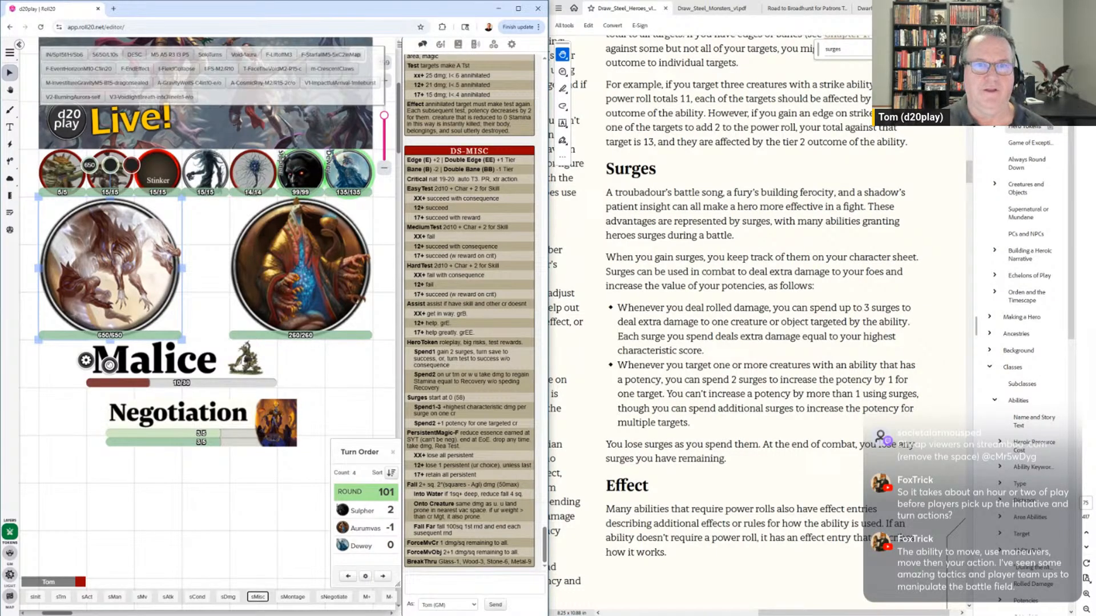
Select the Sulpher token again and post its Combustion Deferred and Wall Of Fire ability macros to chat
{"action": "left_click", "coordinate": [296, 228]}
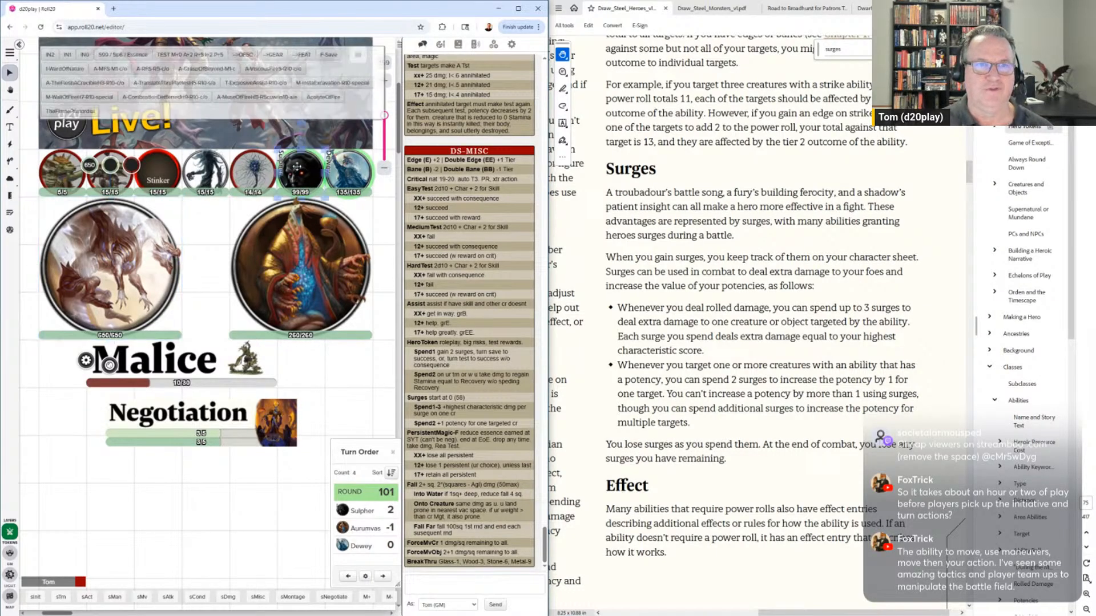
{"action": "left_click", "coordinate": [168, 100]}
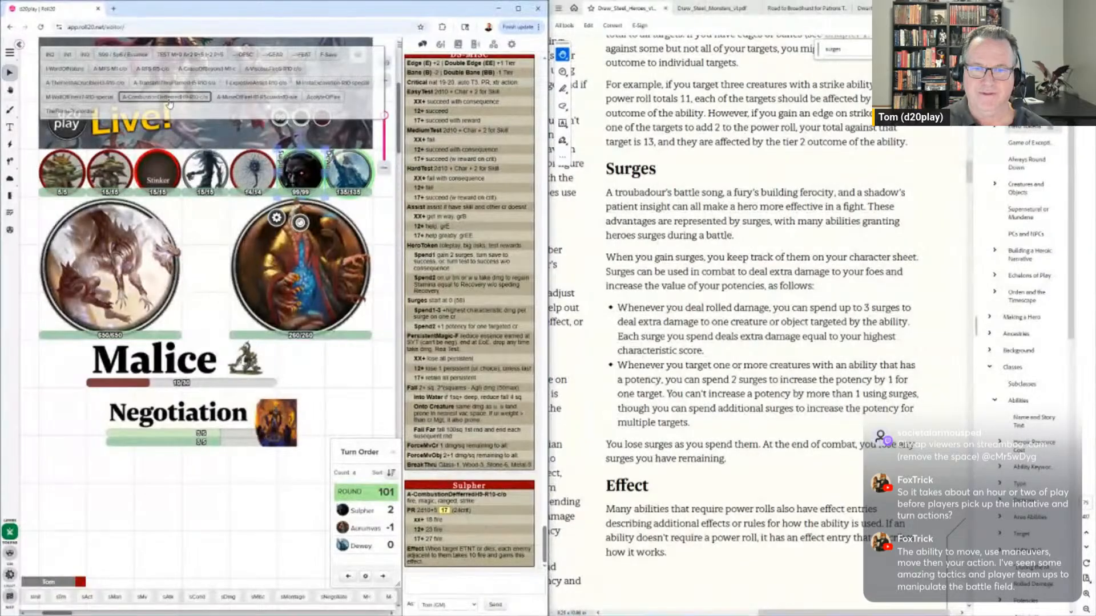
{"action": "left_click", "coordinate": [99, 101]}
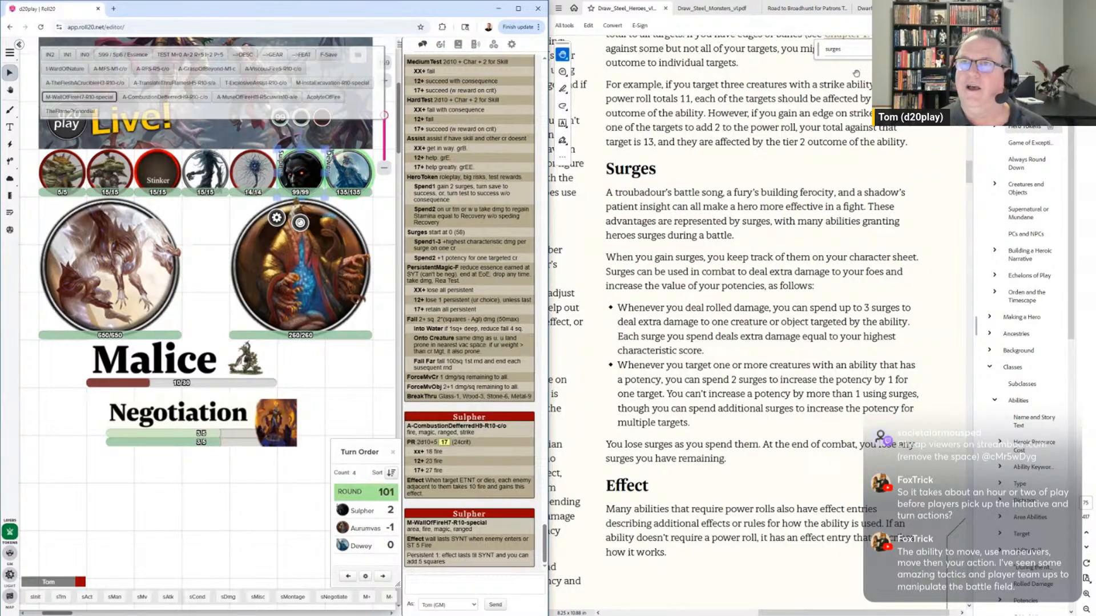
View the goblin stat blocks in the Road to Broadhurst PDF, select the goblin assassin token and post the DS-MISC reference
{"action": "left_click", "coordinate": [792, 11]}
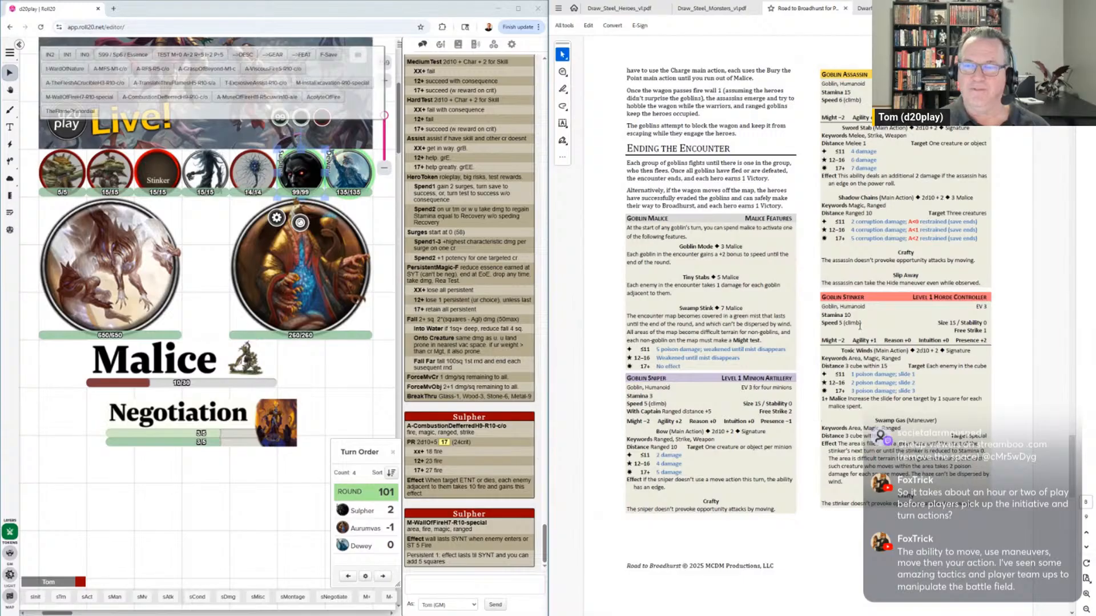
{"action": "left_click", "coordinate": [623, 9]}
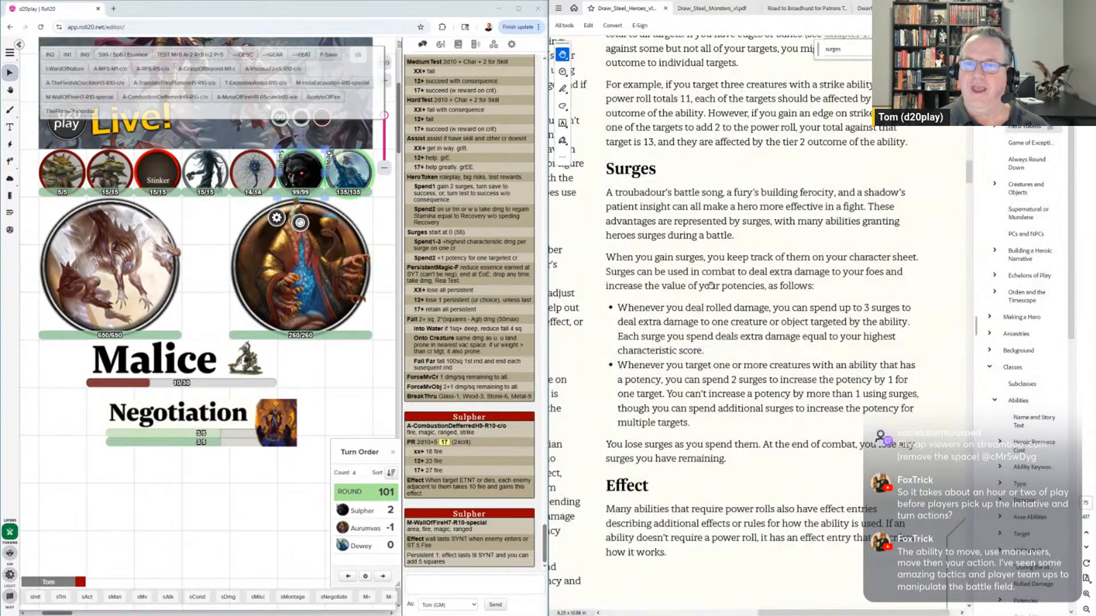
{"action": "left_click", "coordinate": [65, 173]}
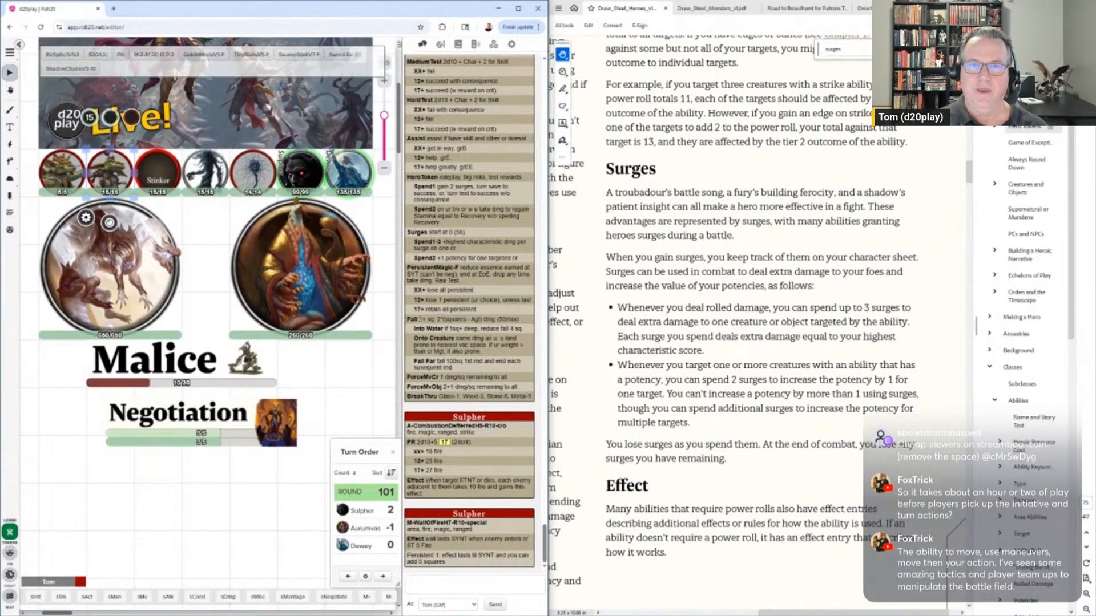
{"action": "left_click", "coordinate": [258, 597]}
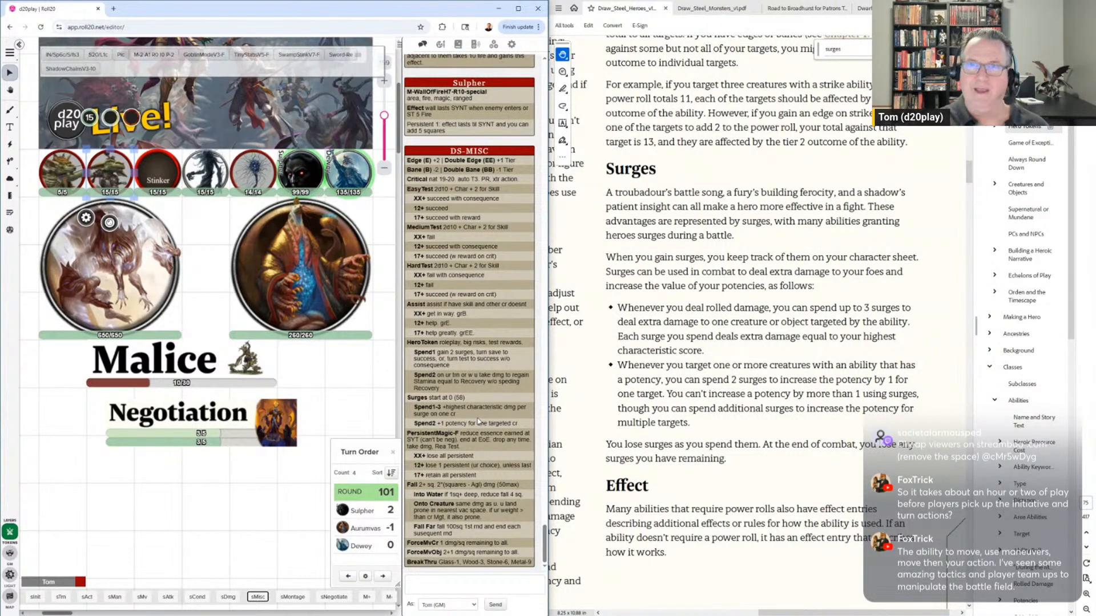
Collapse the Abilities branch under Classes in the Heroes rulebook's bookmarks so the individual classes are listed
{"action": "scroll", "coordinate": [1025, 284], "scroll_direction": "down", "scroll_amount": 3}
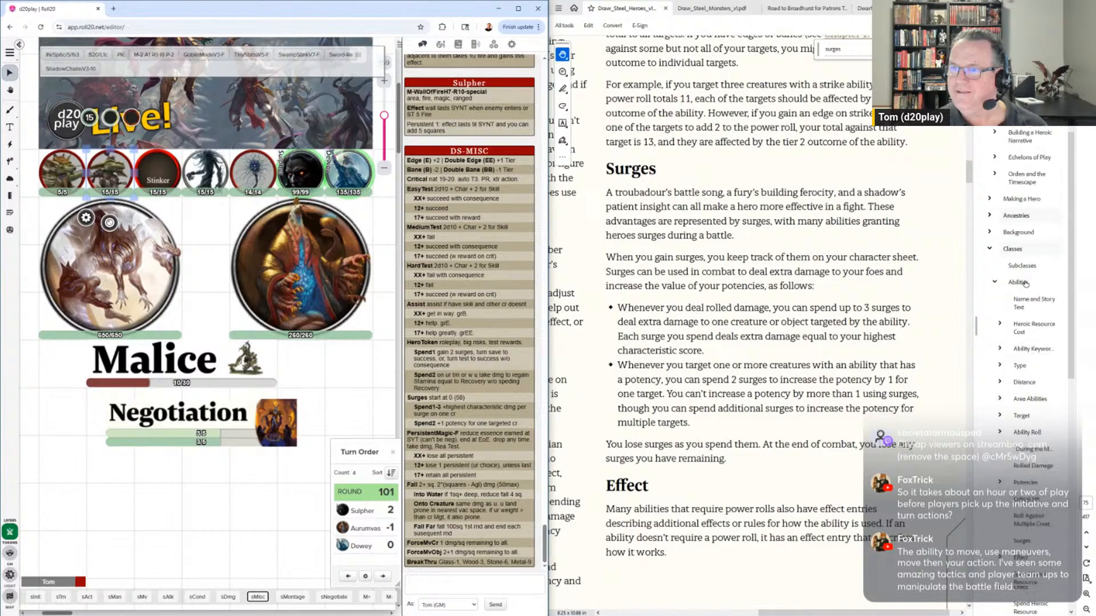
{"action": "scroll", "coordinate": [1026, 283], "scroll_direction": "up", "scroll_amount": 5}
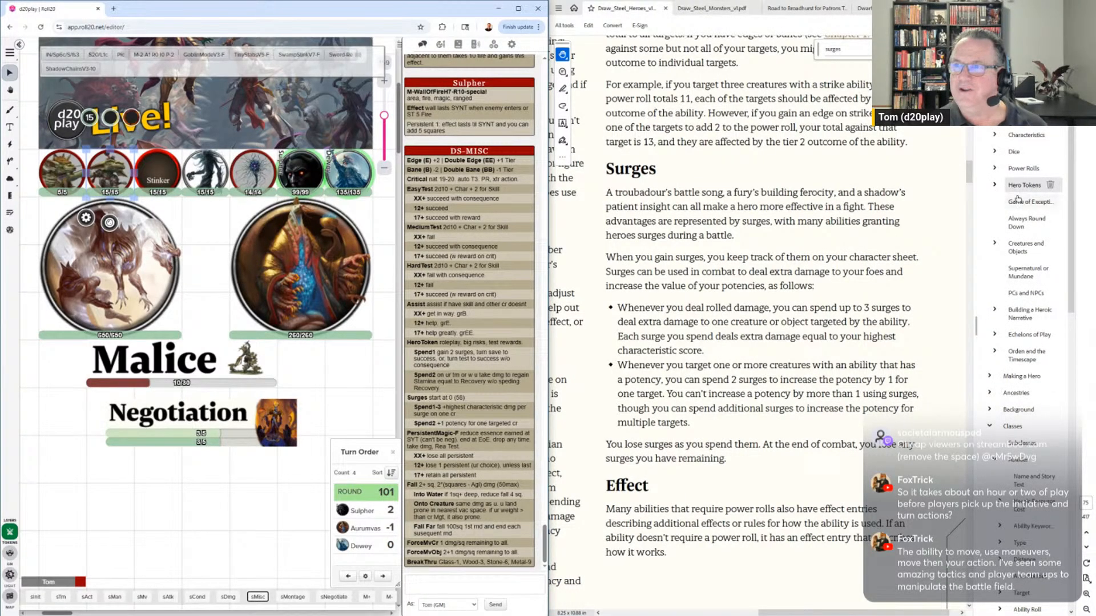
{"action": "left_click_drag", "start_coordinate": [1072, 240], "coordinate": [1071, 303]}
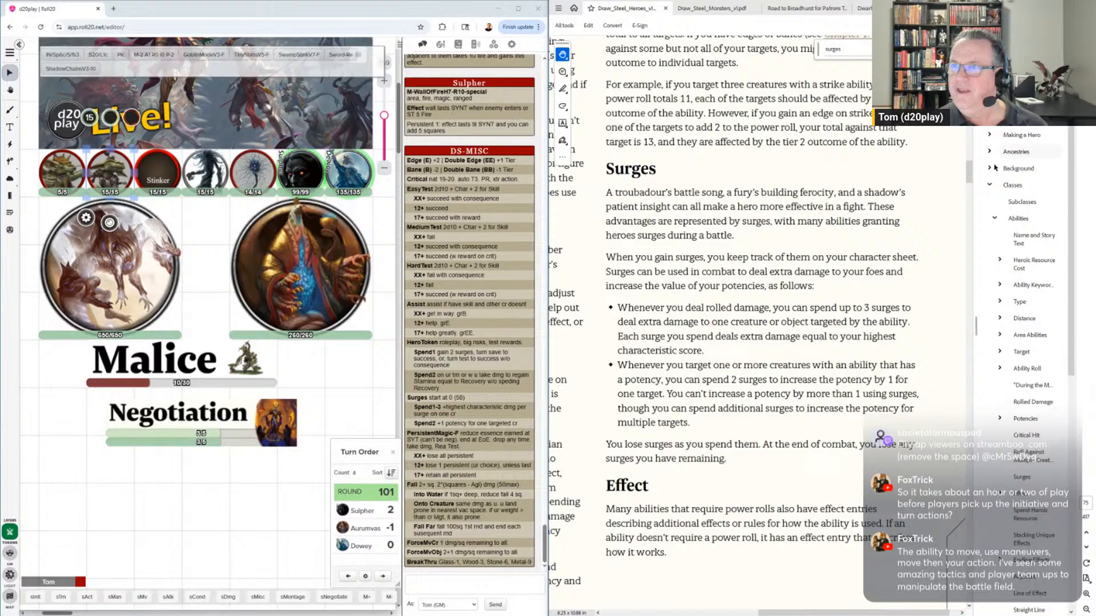
{"action": "left_click", "coordinate": [995, 220]}
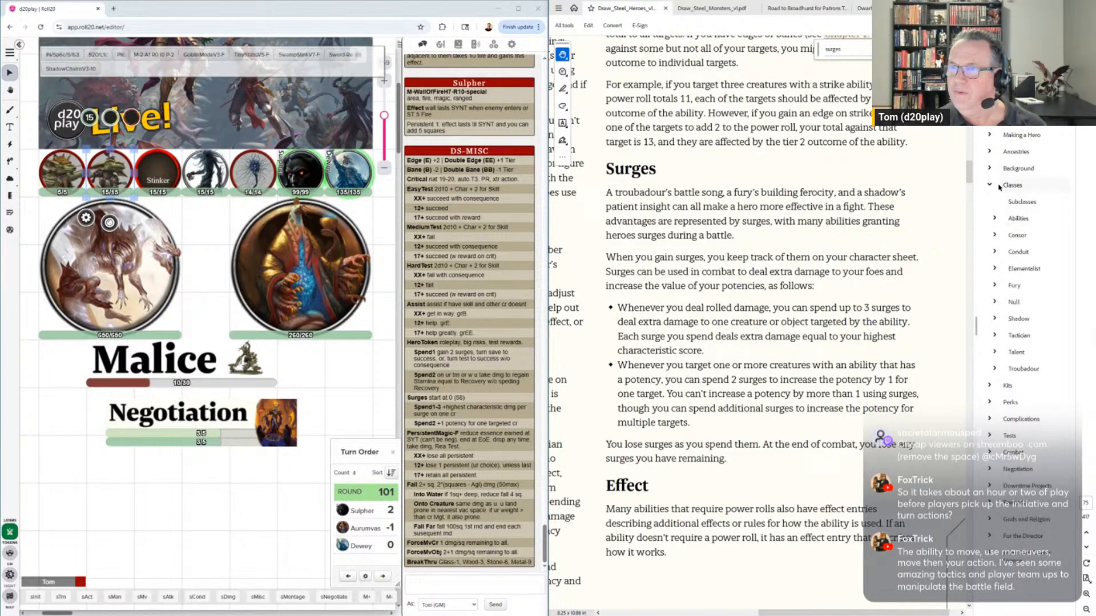
Go to the Elementalist chapter and on to the Conduit chapter, and examine the Conduit Advancement table
{"action": "left_click", "coordinate": [1024, 268]}
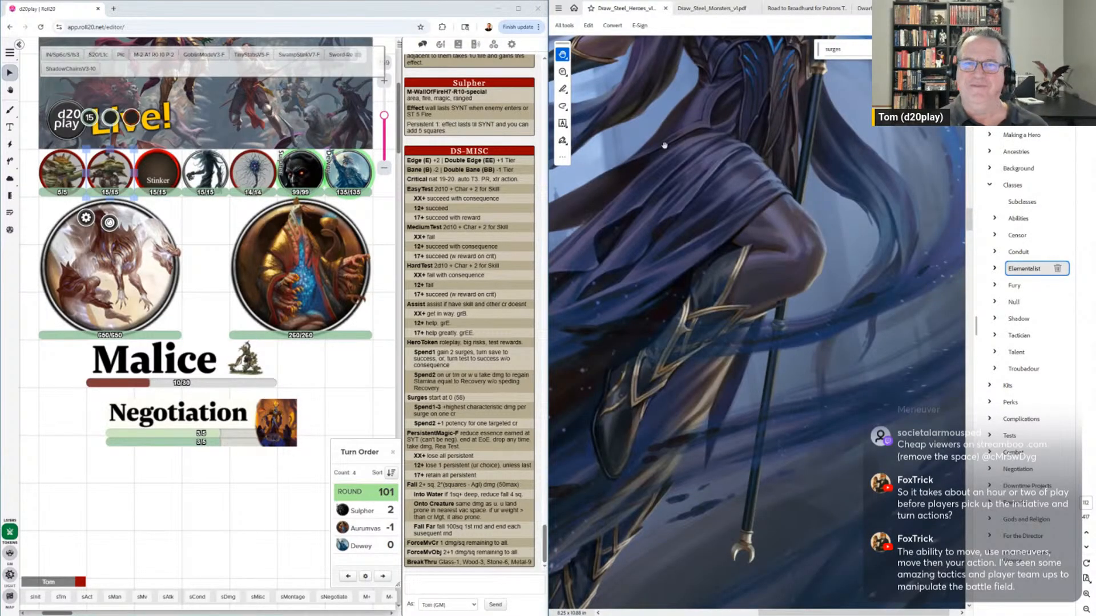
{"action": "left_click", "coordinate": [1018, 251]}
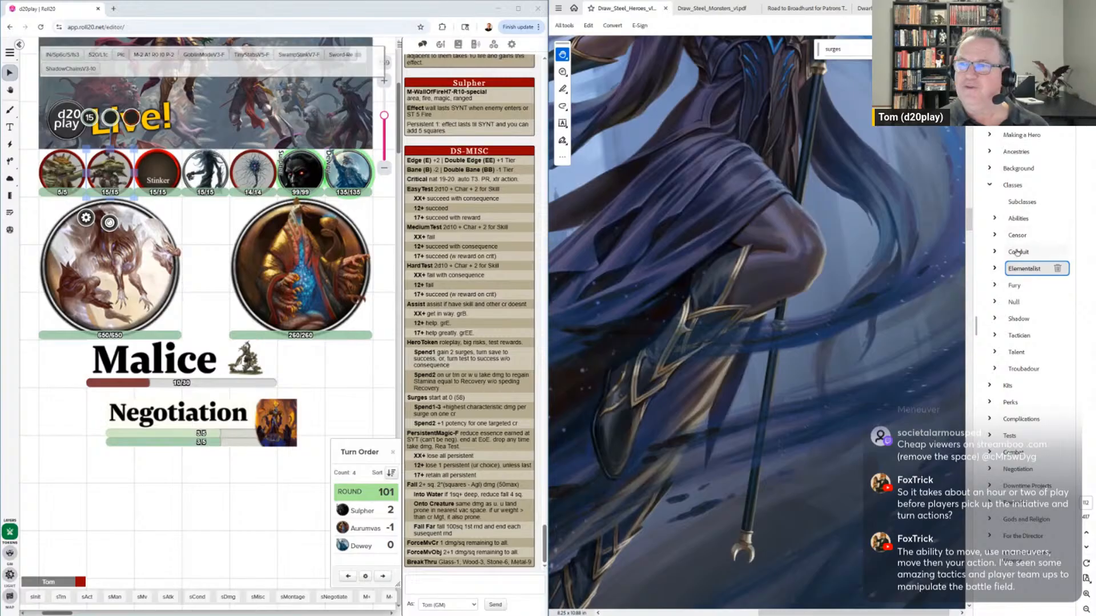
{"action": "scroll", "coordinate": [880, 334], "scroll_direction": "down", "scroll_amount": 5}
{"action": "scroll", "coordinate": [880, 334], "scroll_direction": "down", "scroll_amount": 5}
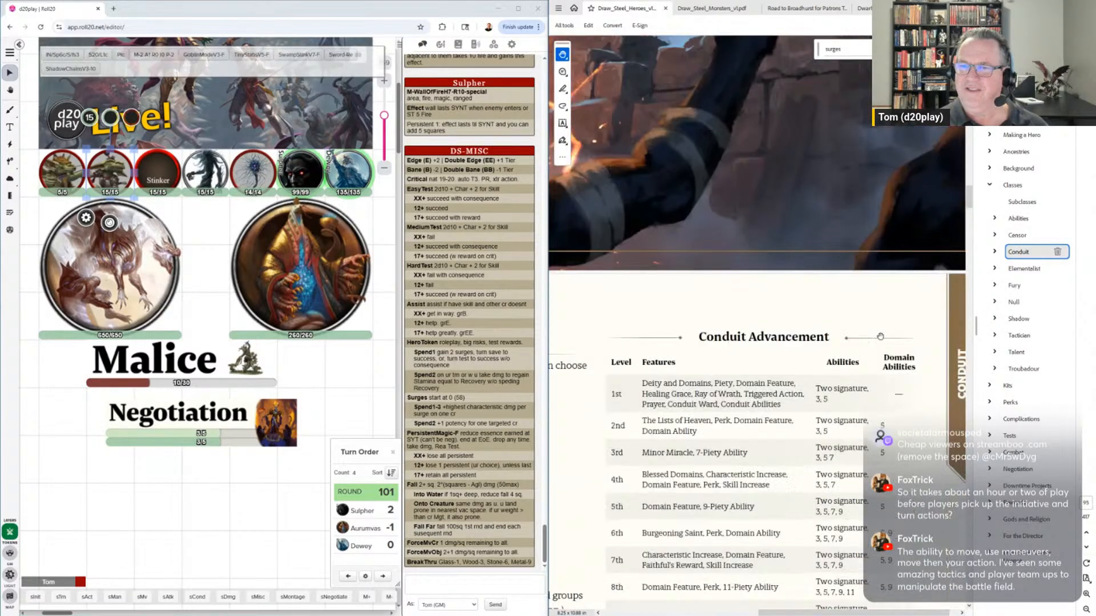